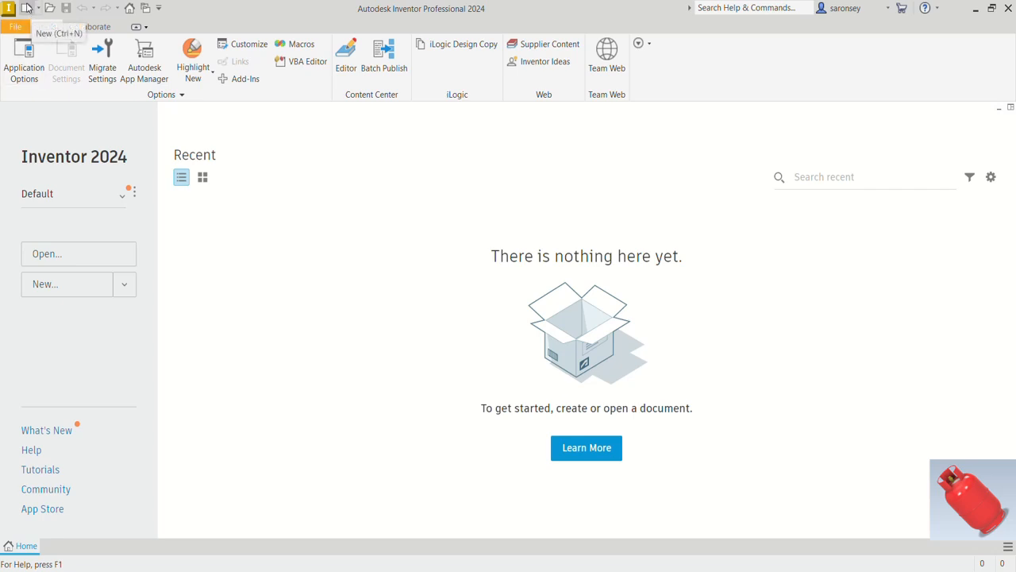
Create a new part from the metric Standard (mm).ipt template and start a sketch on the YZ plane.
left_click(27, 9)
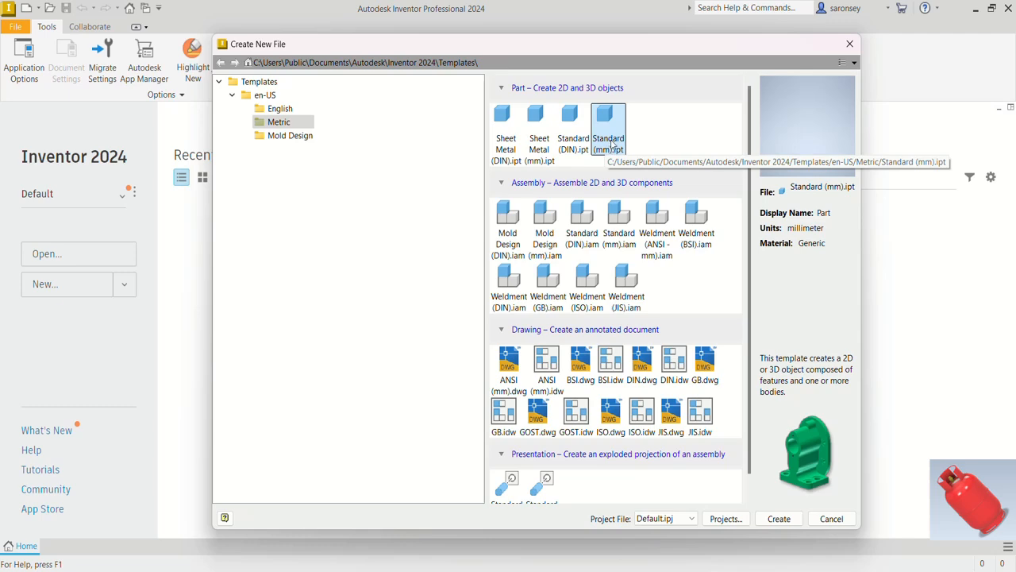
left_click(782, 517)
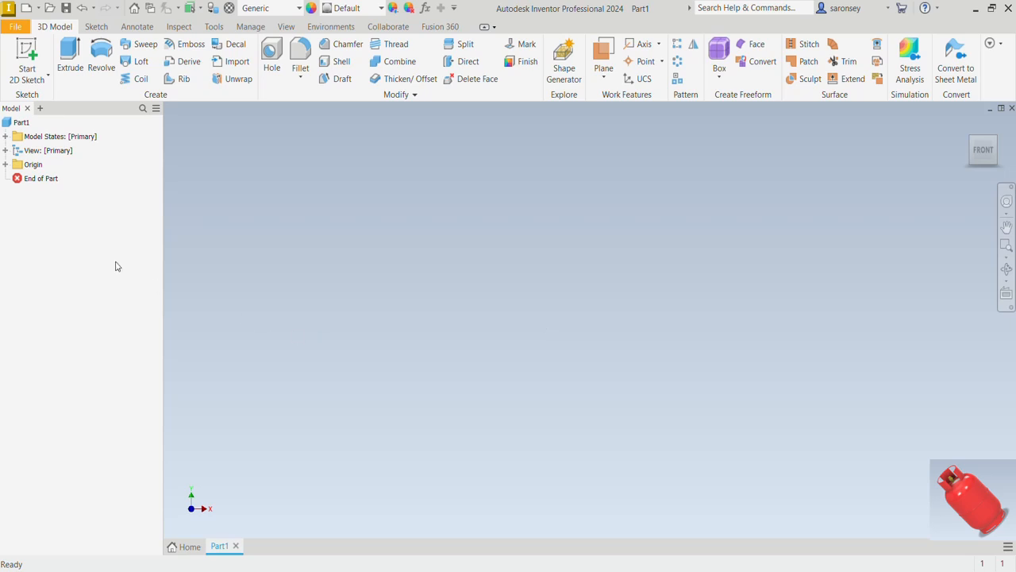
left_click(6, 165)
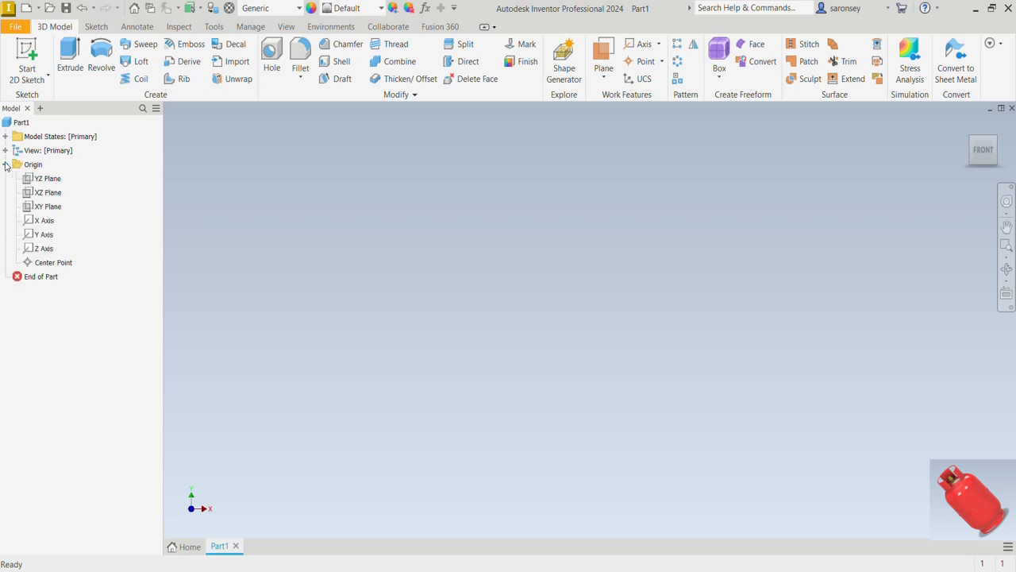
left_click(46, 181)
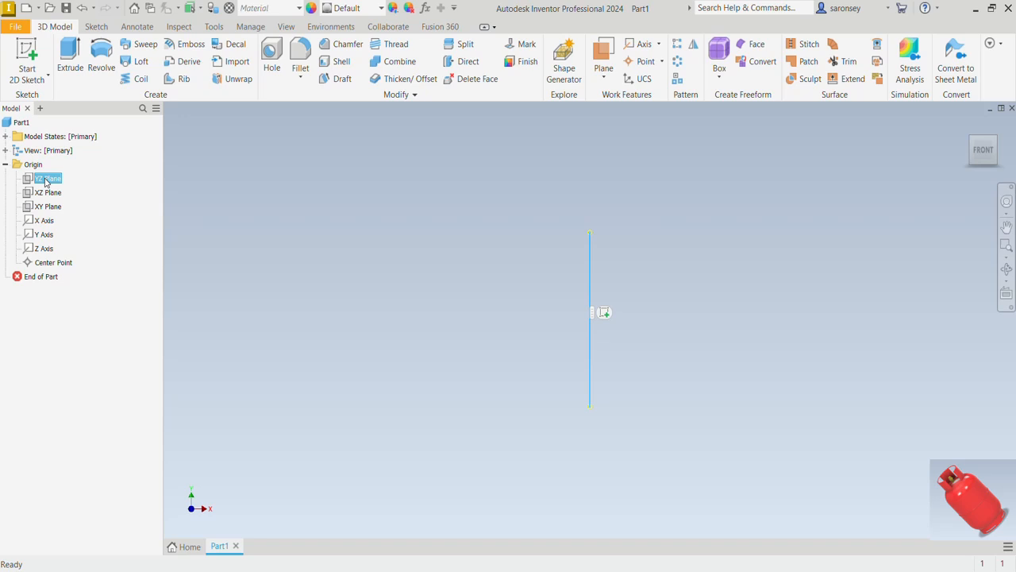
left_click(605, 312)
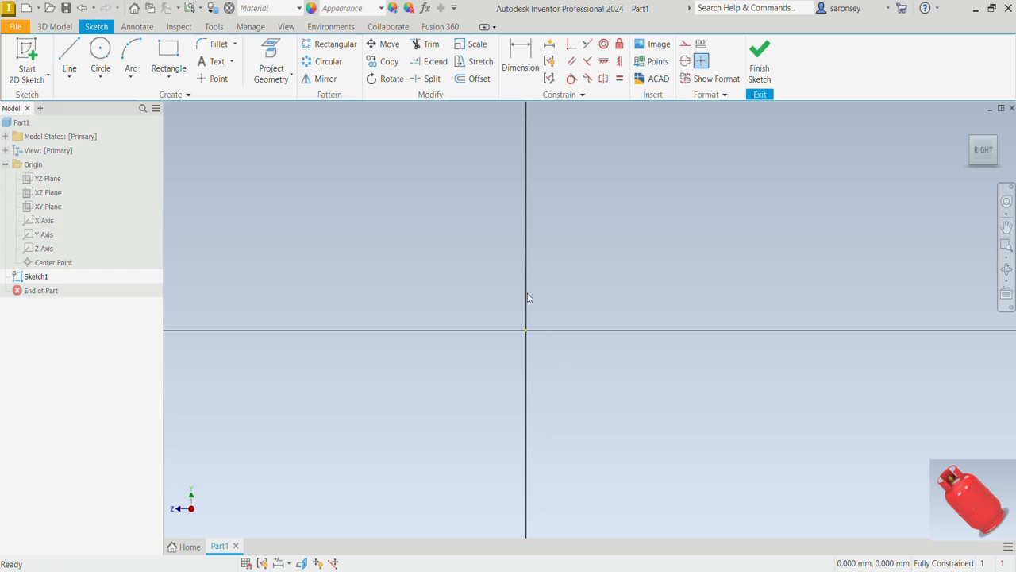
Draw a vertical line 488 mm long beside the vertical axis, on its positive Z side.
left_click(69, 54)
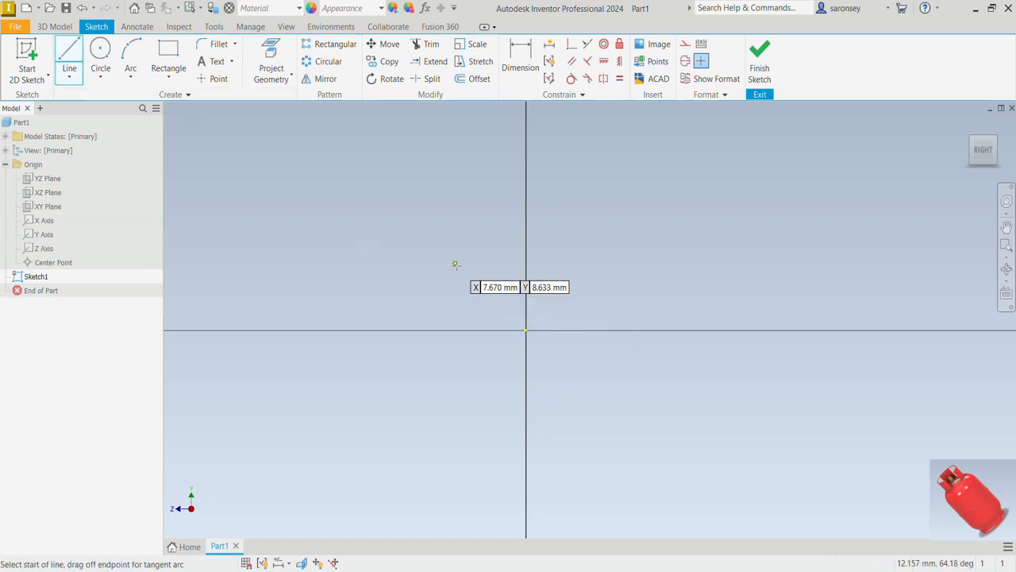
left_click(417, 176)
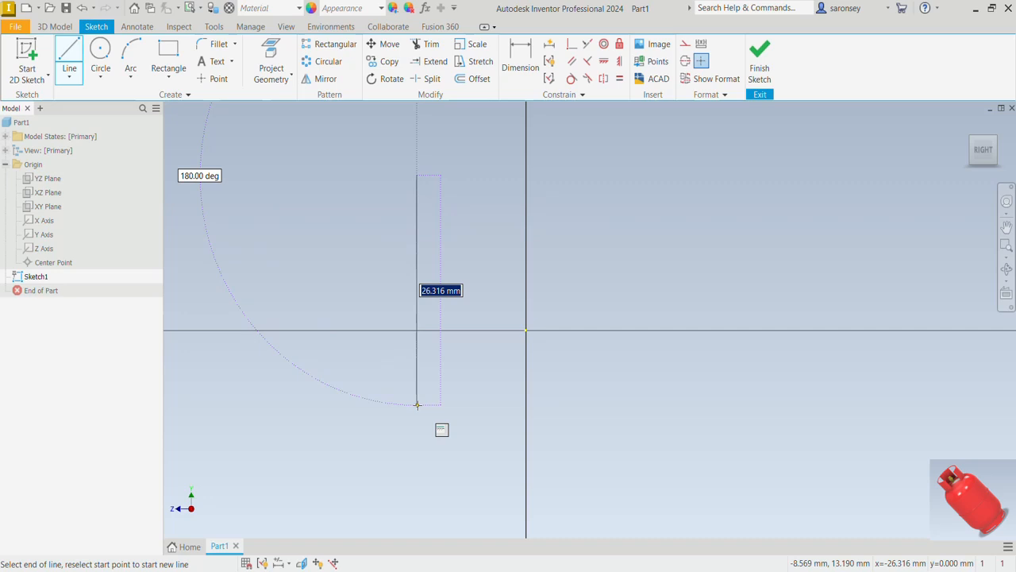
right_click(507, 362)
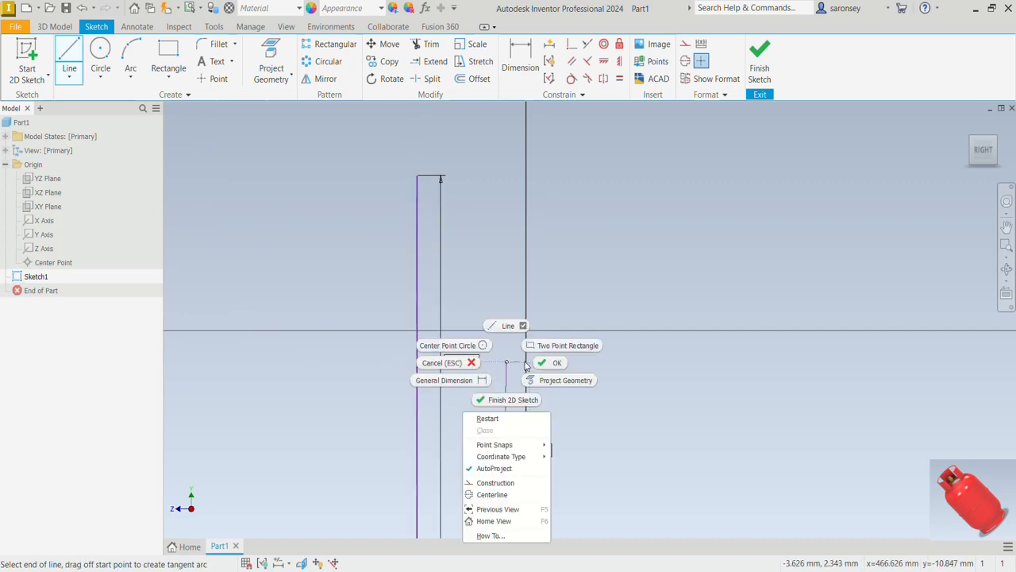
left_click(533, 361)
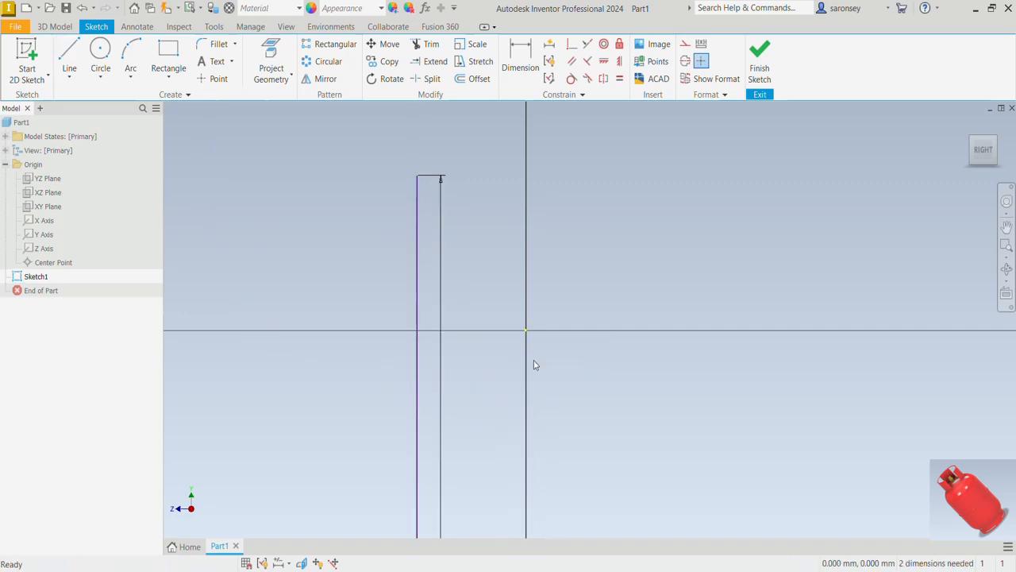
Apply a Coincident constraint between the vertical line's midpoint and the sketch origin.
middle_click_drag(492, 432, 521, 325)
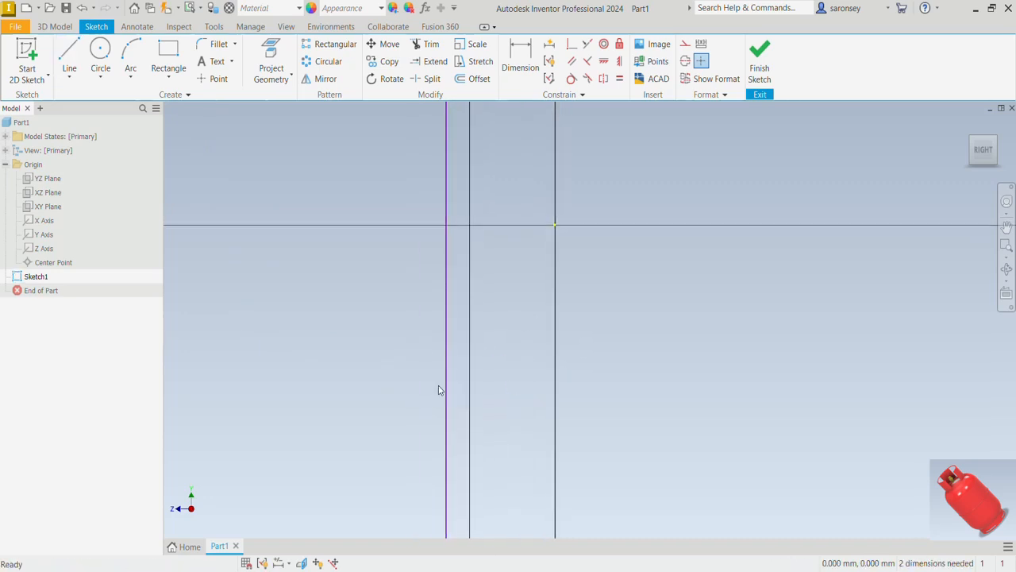
scroll(458, 434, "down", 2)
middle_click_drag(482, 395, 521, 194)
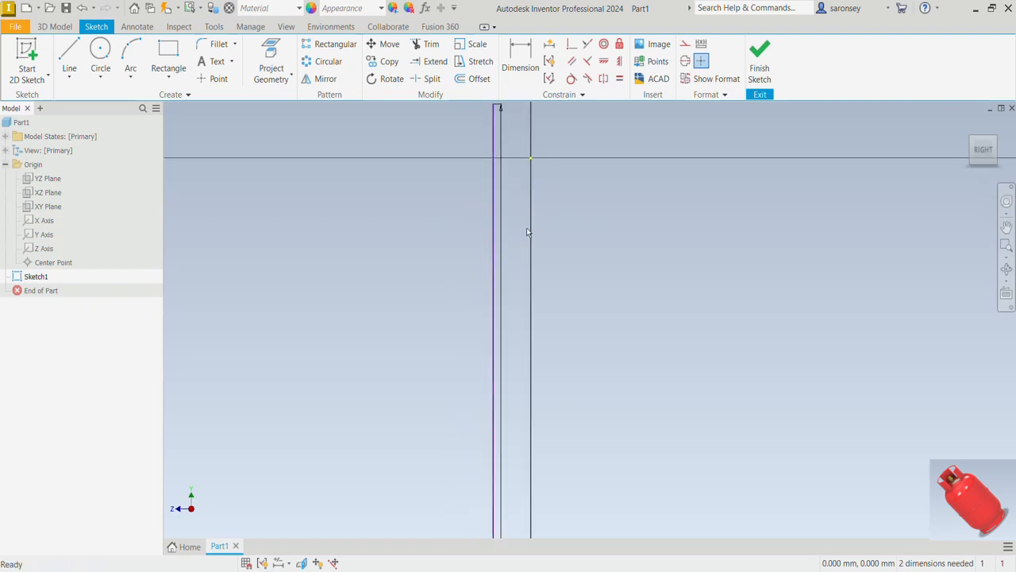
left_click(571, 45)
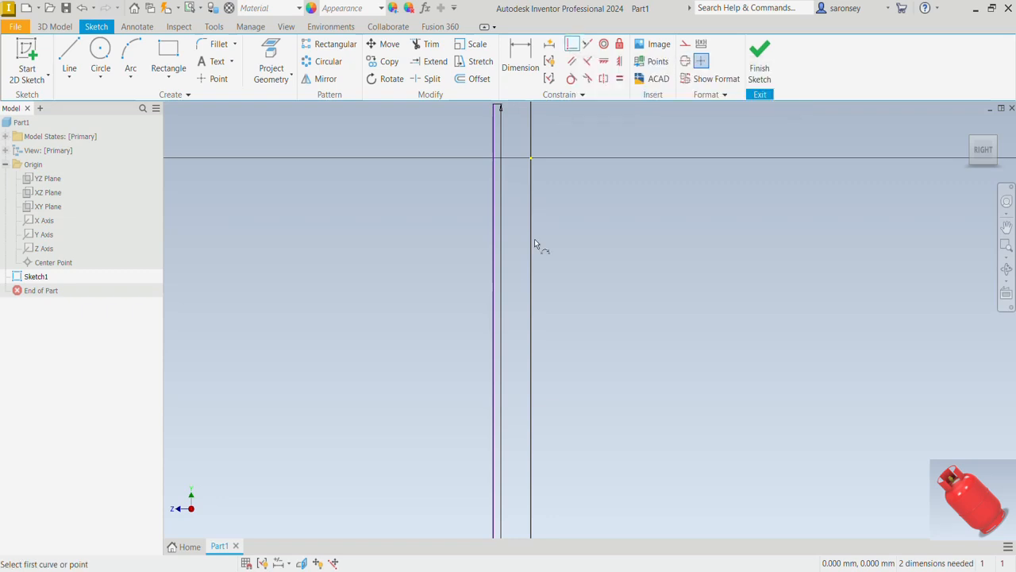
scroll(523, 287, "down", 3)
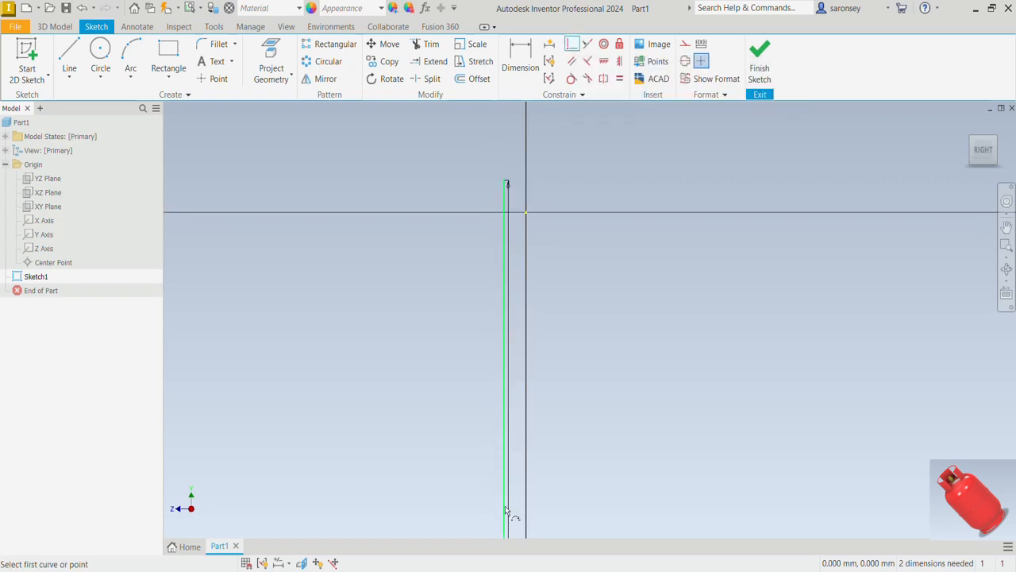
scroll(506, 510, "down", 4)
middle_click_drag(508, 512, 528, 277)
scroll(528, 278, "up", 2)
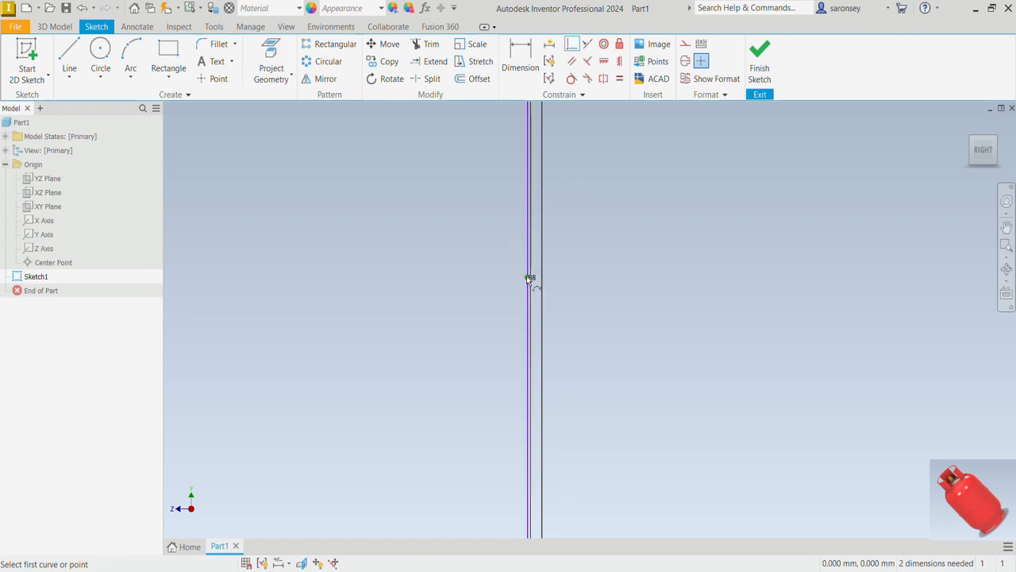
scroll(593, 250, "down", 2)
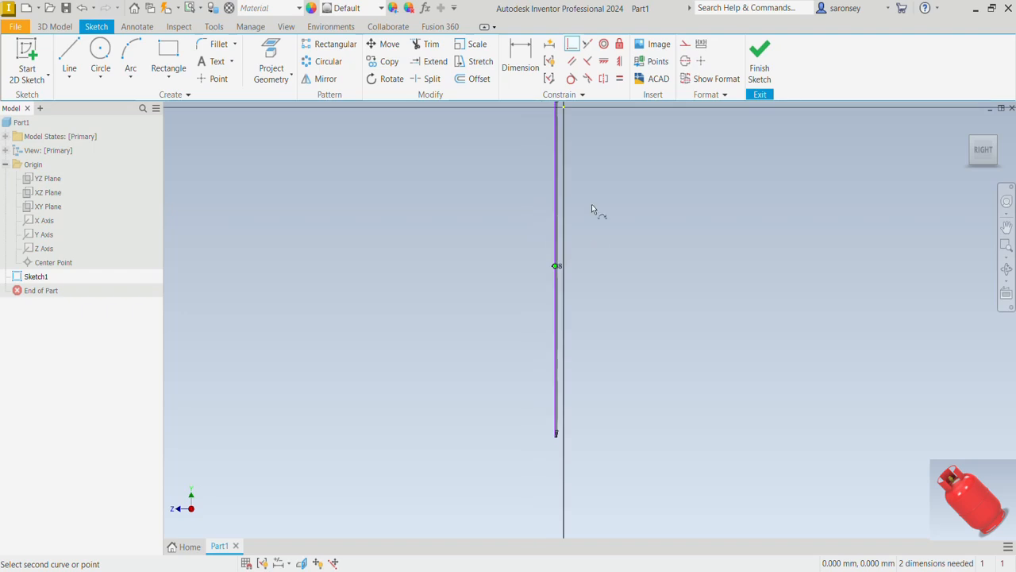
middle_click_drag(591, 204, 599, 315)
left_click(569, 218)
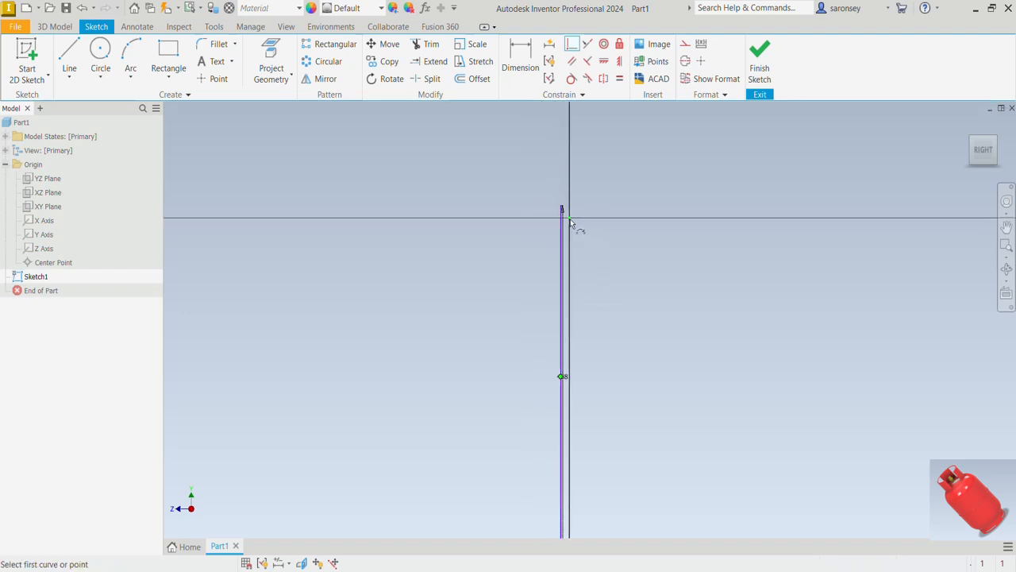
middle_click_drag(640, 159, 625, 242)
right_click(626, 247)
left_click(667, 243)
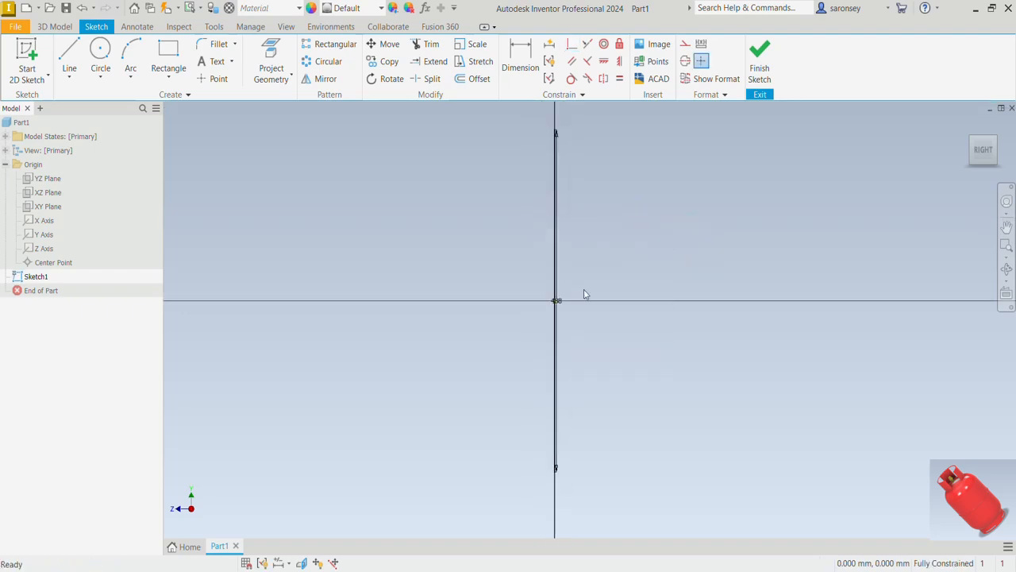
Move the vertical line's length dimension clear of the line, to its positive Z side.
scroll(558, 301, "up", 5)
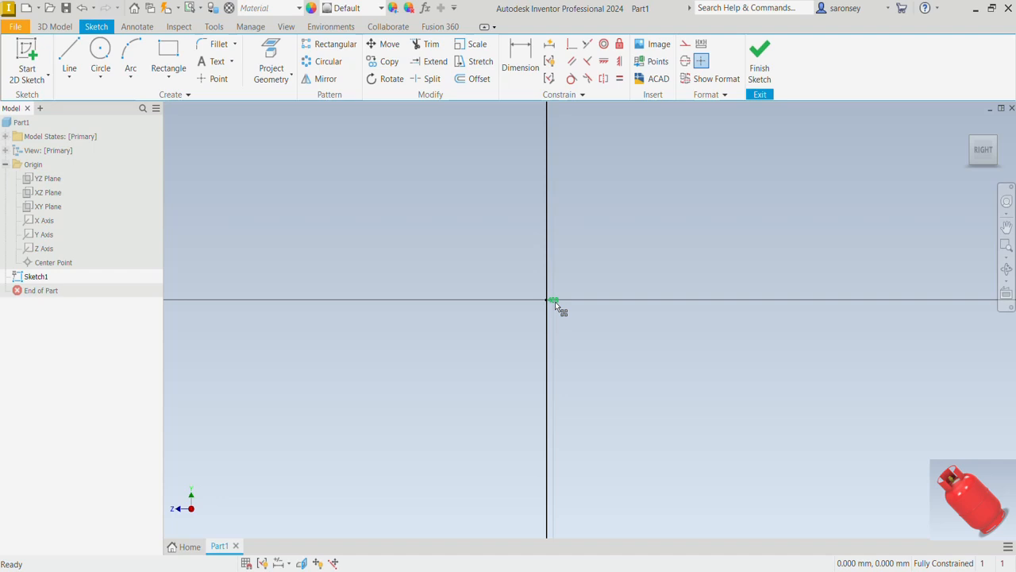
left_click_drag(555, 301, 493, 301)
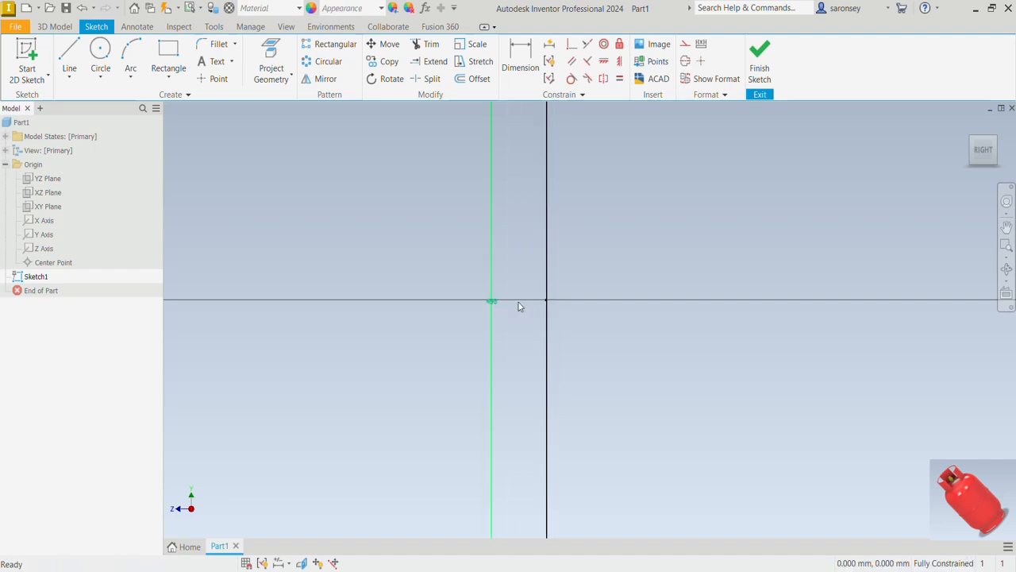
scroll(621, 339, "up", 5)
scroll(634, 351, "up", 2)
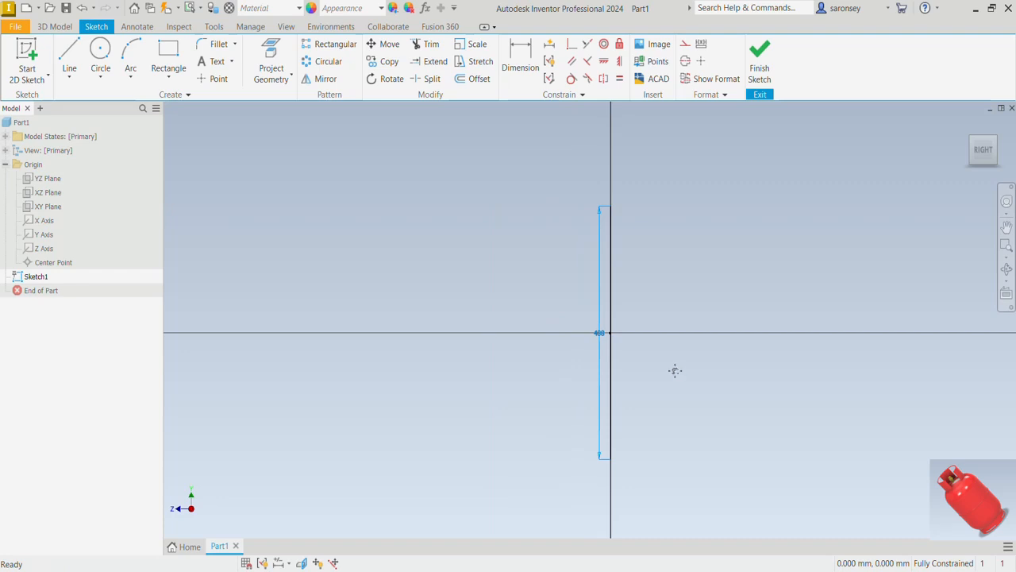
Offset the vertical line by 157.2 mm toward the side opposite its length dimension.
mouse_move(675, 371)
middle_mouse_down()
mouse_move(592, 374)
mouse_move(611, 374)
middle_mouse_up()
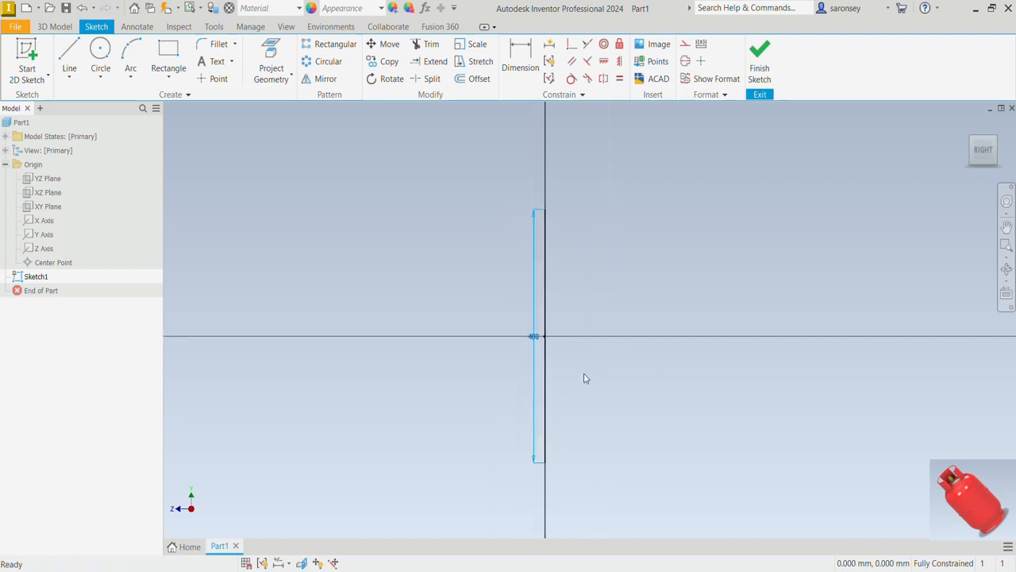
middle_click_drag(585, 378, 590, 358)
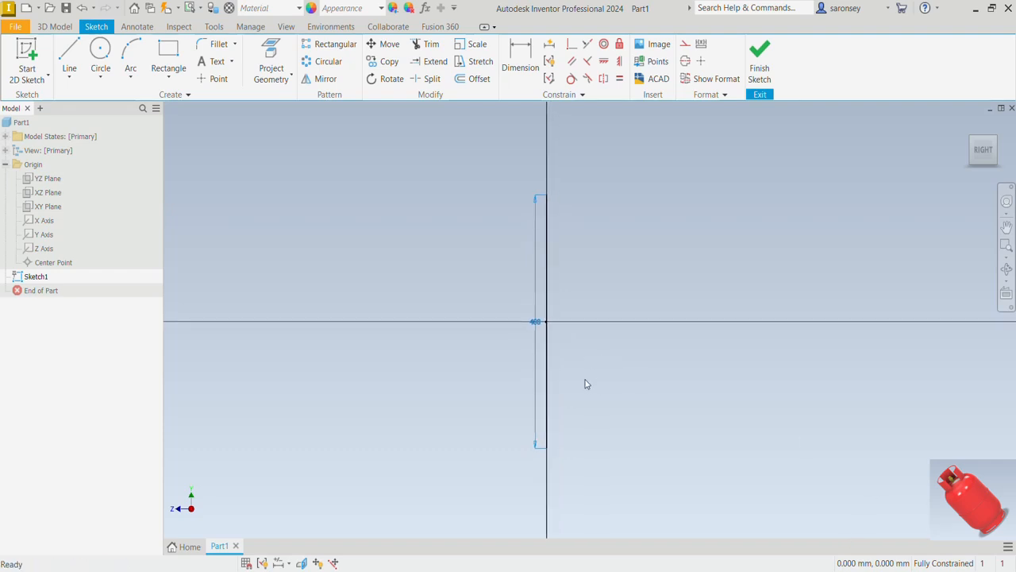
left_click(473, 79)
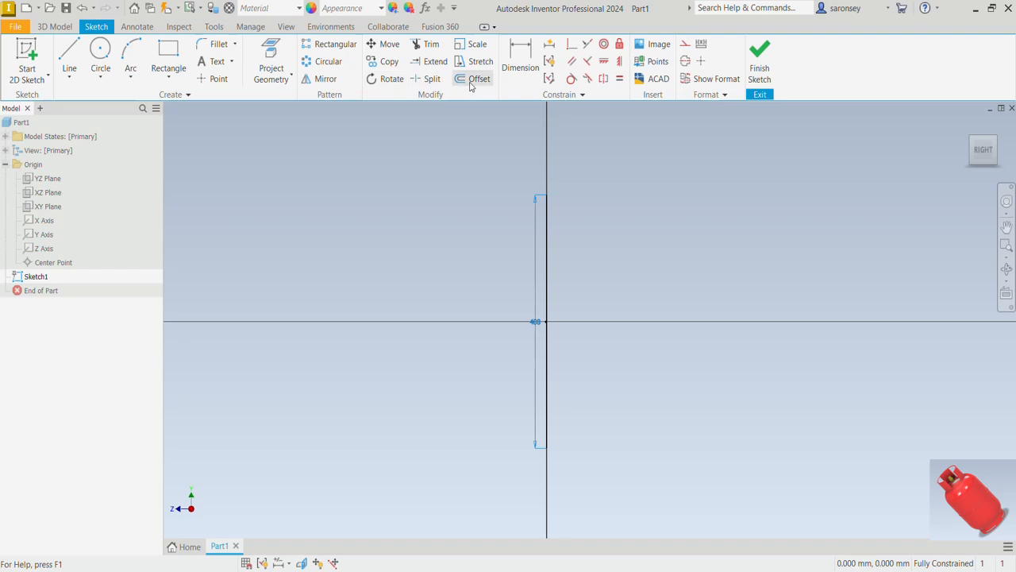
left_click(550, 260)
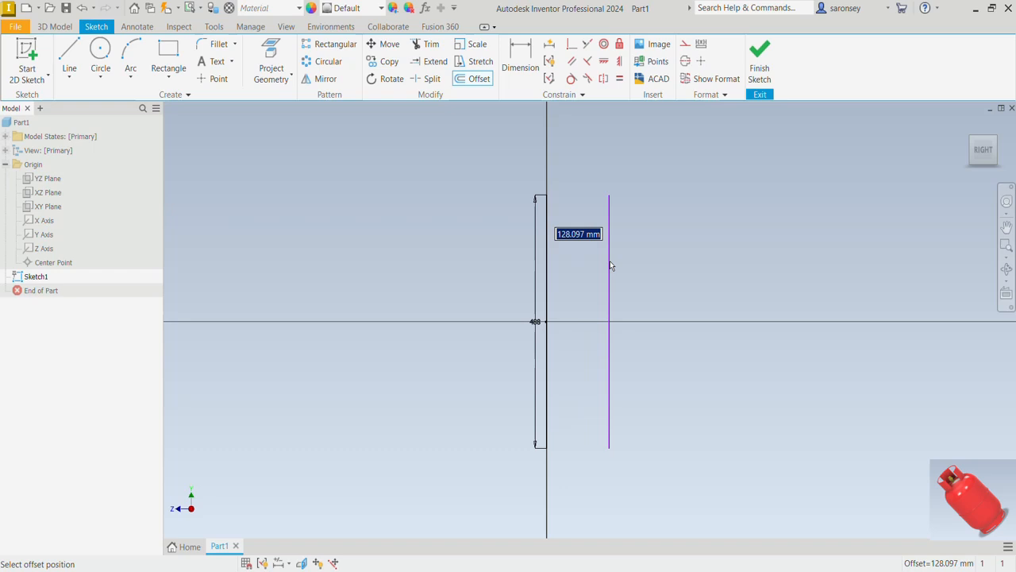
type("15")
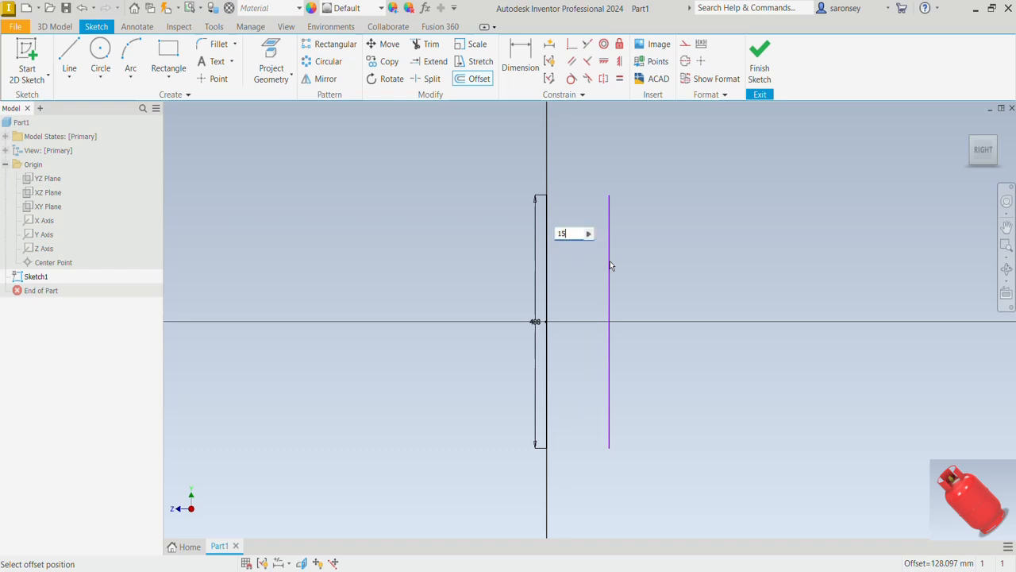
type("7.2")
key("Return")
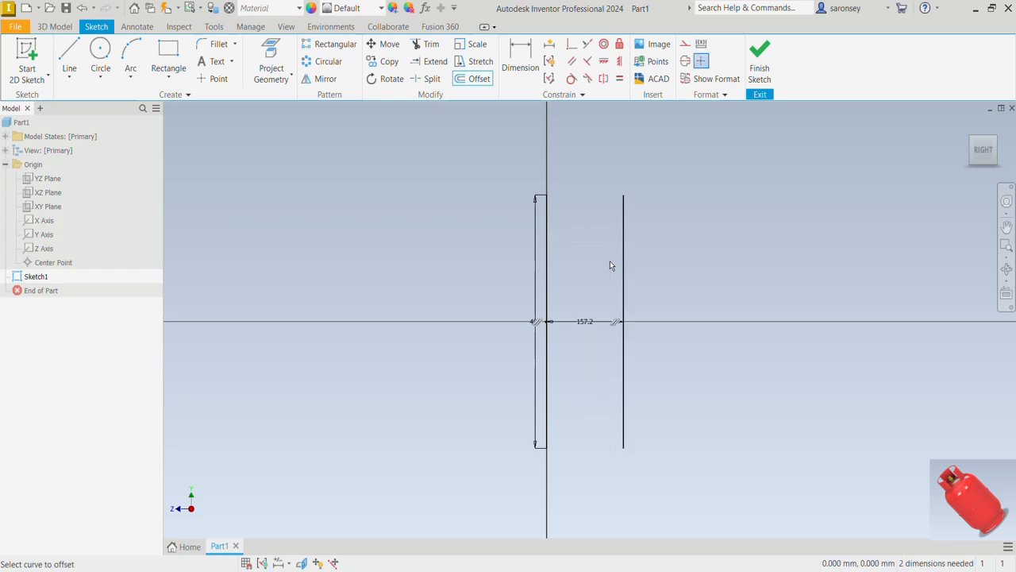
key("Escape")
Draw a three-point arc of 244 mm radius between the 488 mm line's endpoints, bulging past the offset line.
left_click(130, 52)
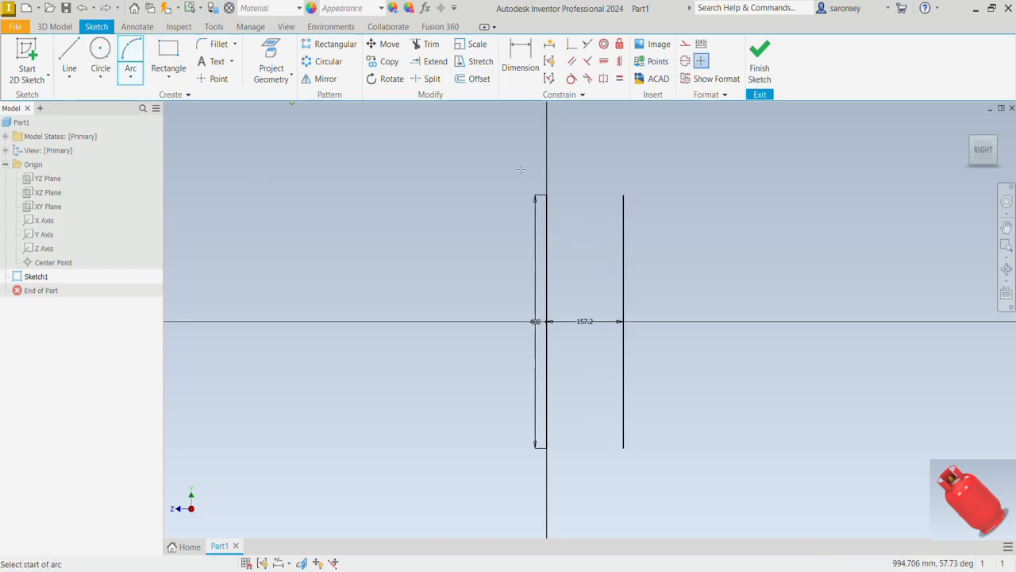
left_click(546, 196)
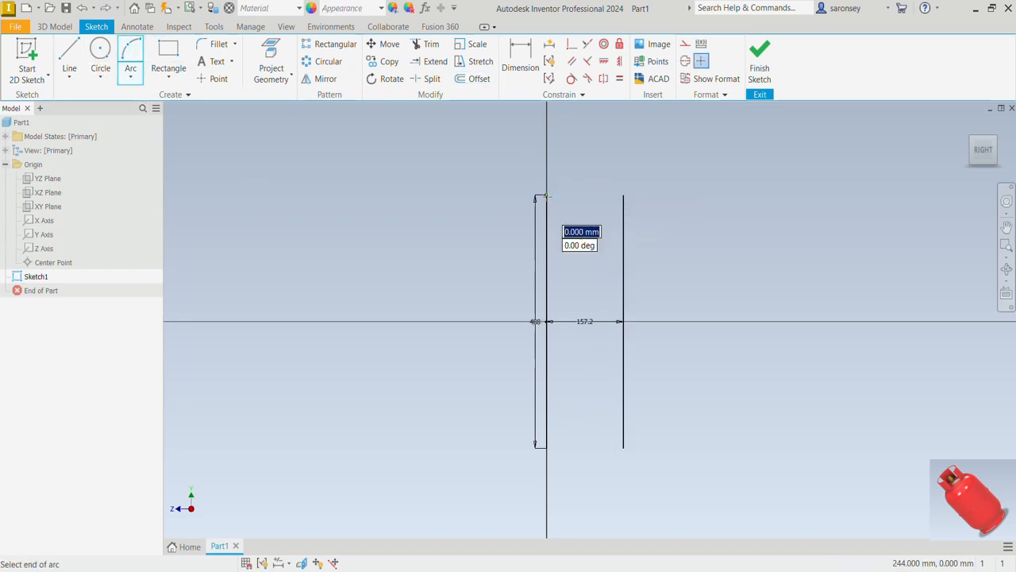
left_click(546, 447)
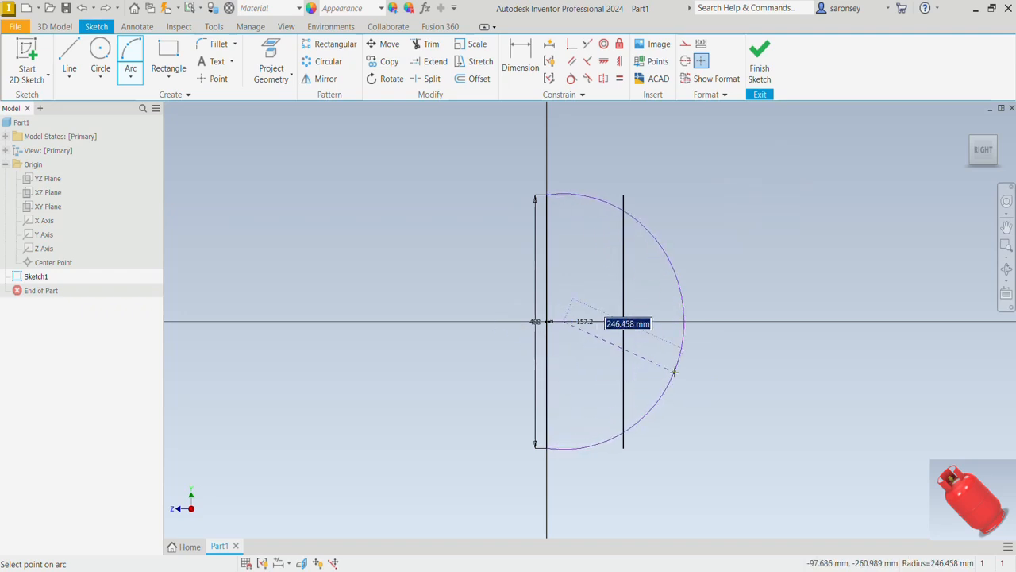
type("244")
key("Return")
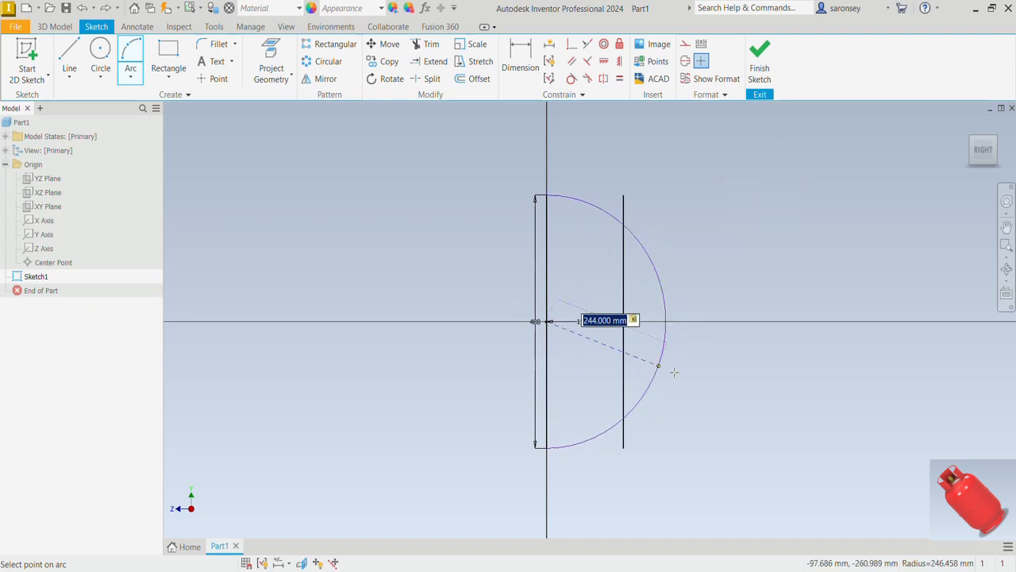
Trim the arc portion beyond the offset line and the offset line's two ends protruding outside the arc.
left_click(425, 44)
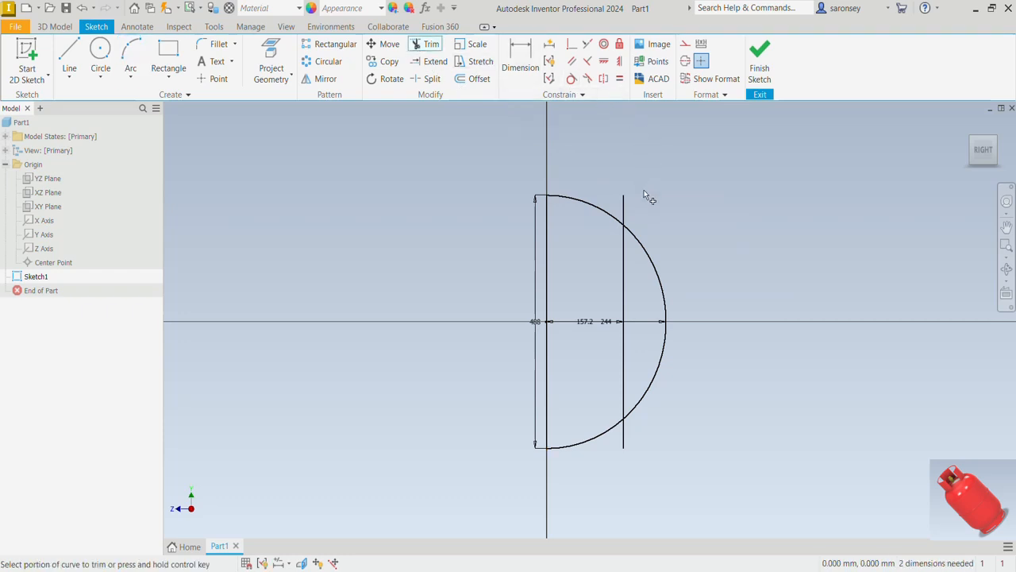
left_click(625, 209)
left_click(654, 255)
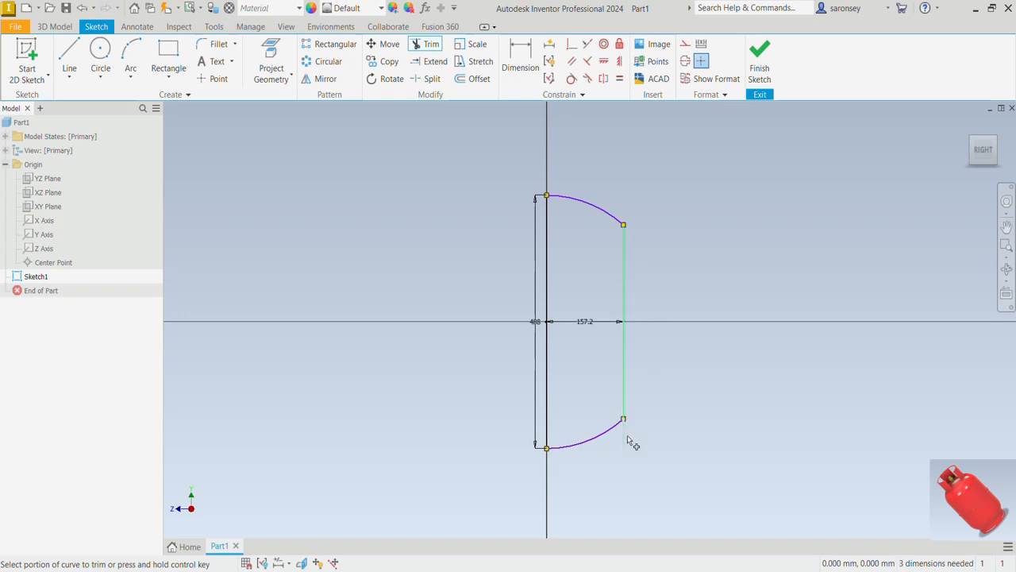
left_click(628, 438)
Fillet both corners where the arcs meet the offset vertical line with a 100 mm radius.
left_click(218, 43)
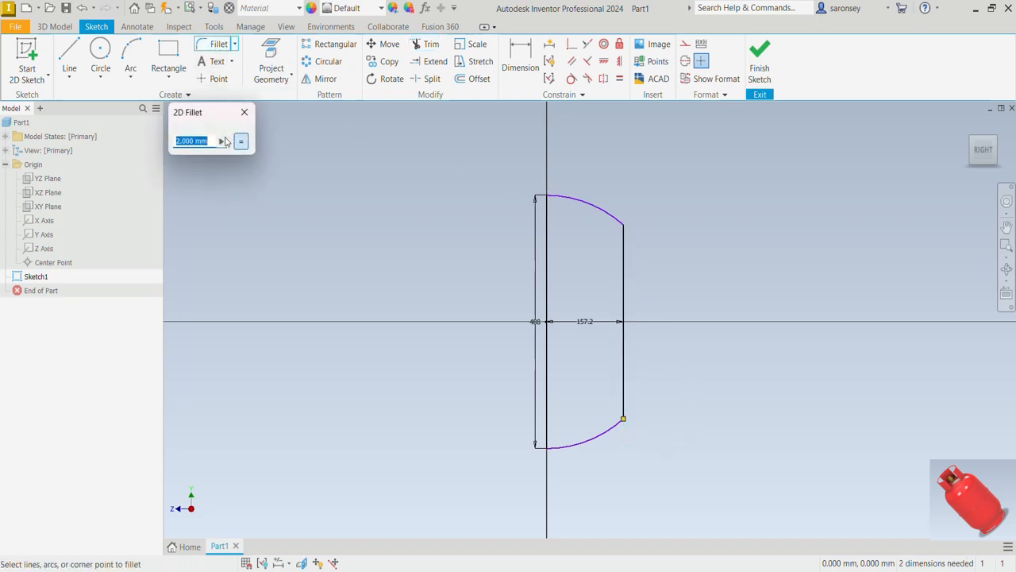
type("100")
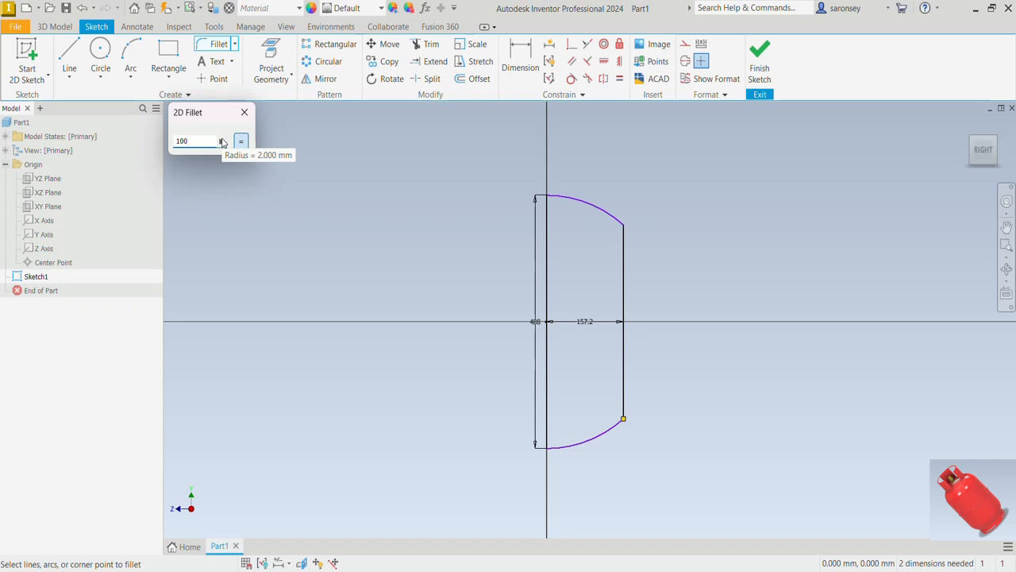
left_click(623, 234)
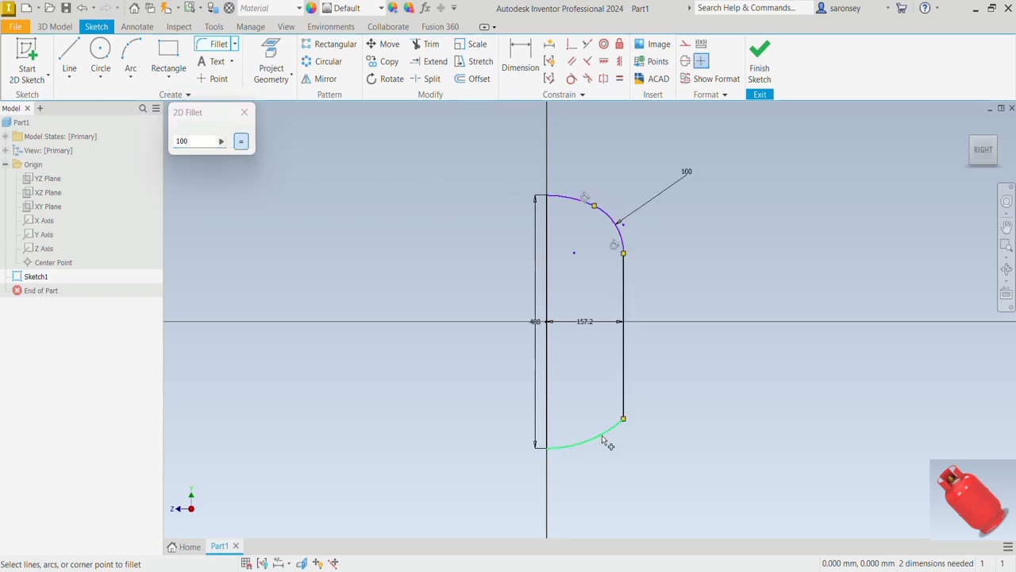
left_click(621, 411)
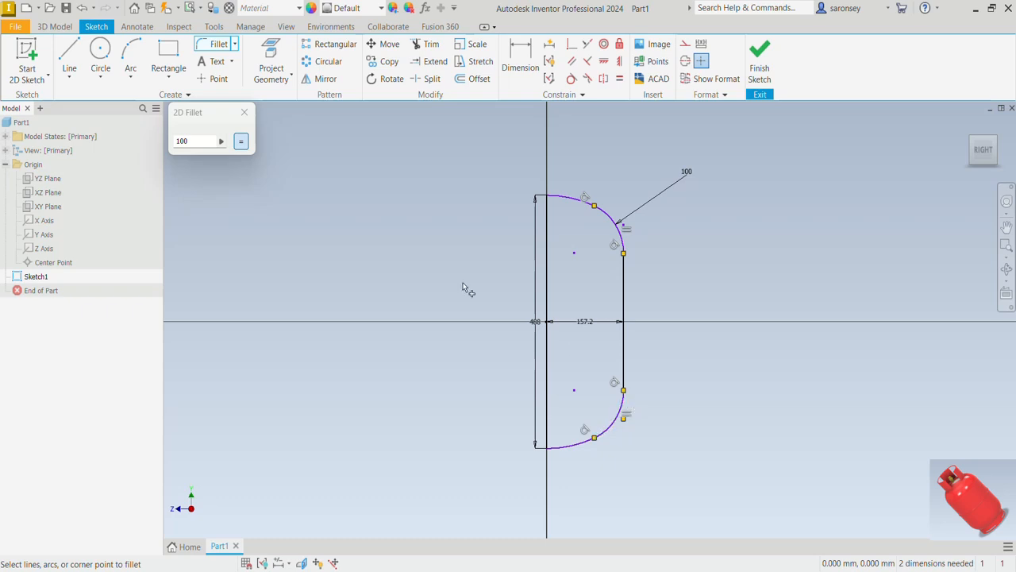
left_click(245, 112)
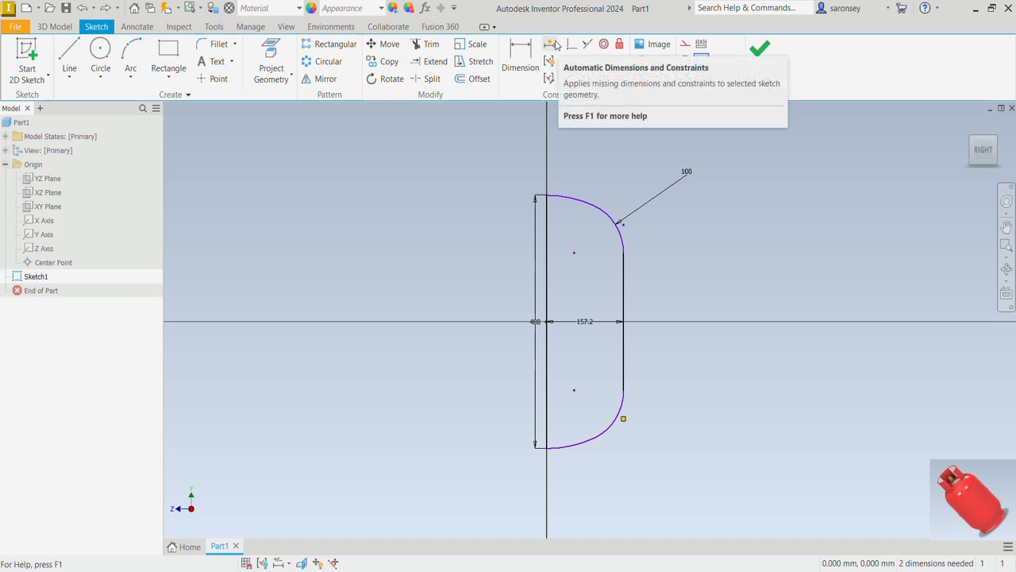
Apply automatic dimensions without constraints to the profile sketch, and remove them again.
left_click(553, 45)
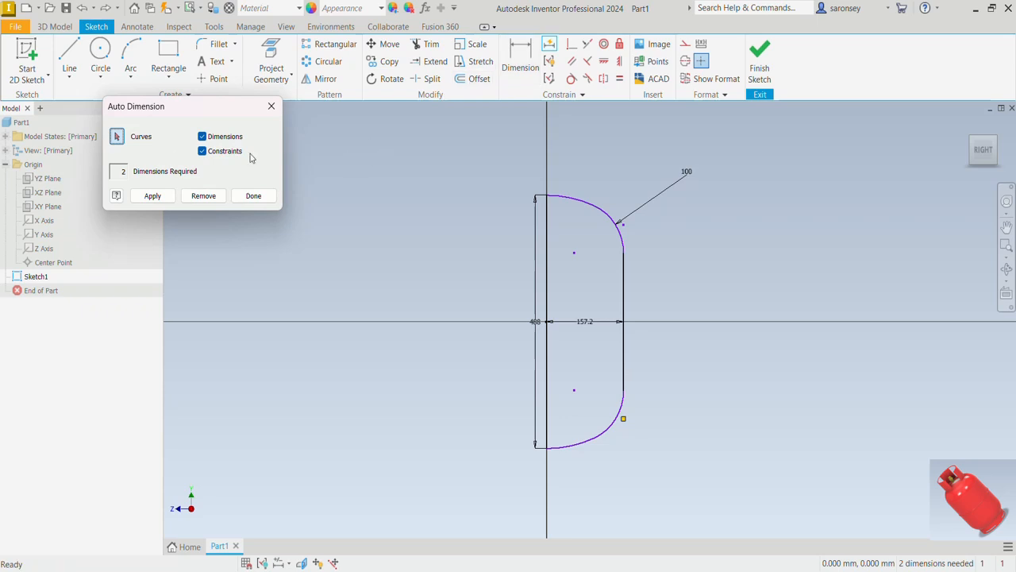
left_click(203, 151)
left_click(153, 196)
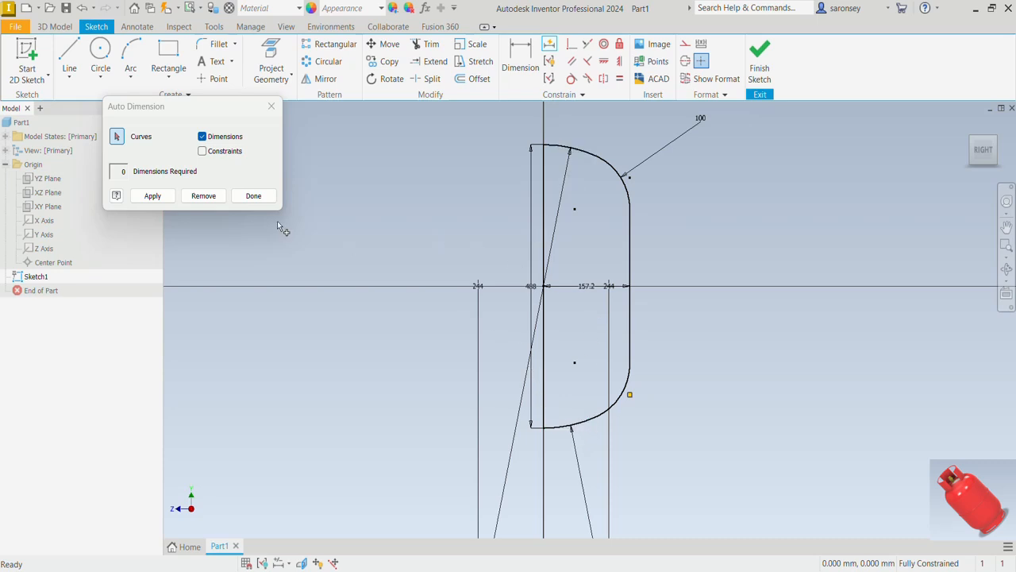
left_click(208, 197)
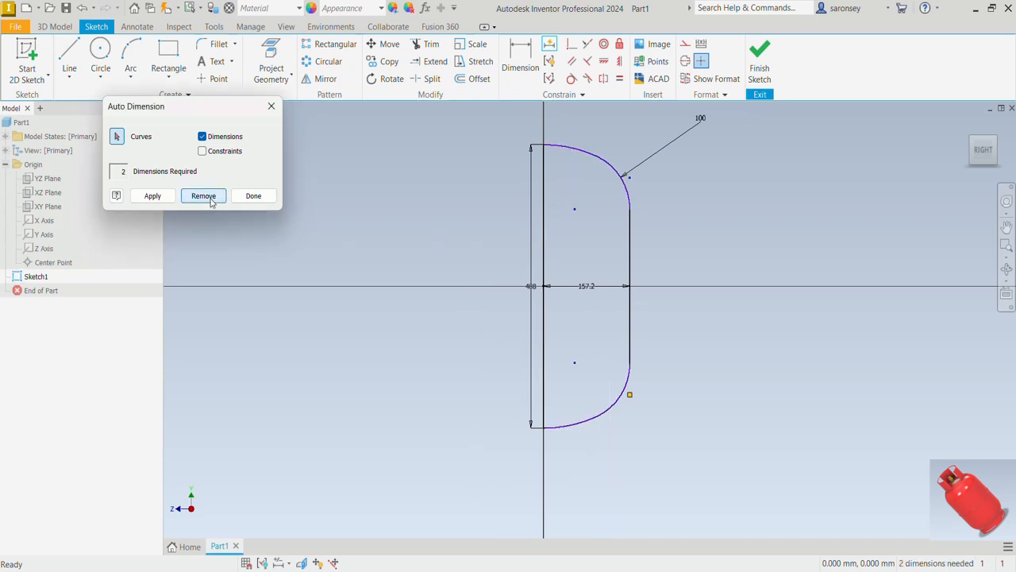
left_click(271, 106)
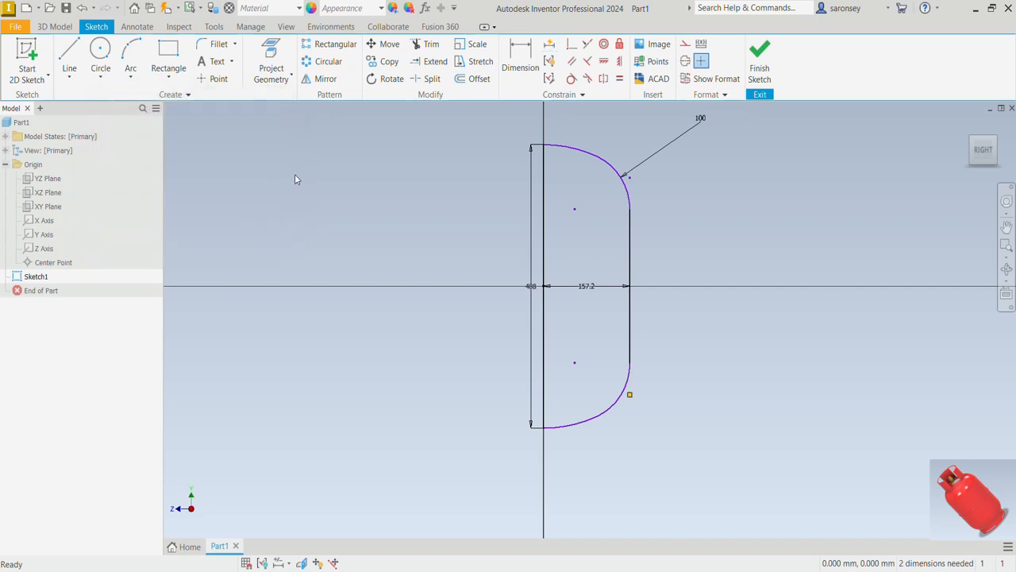
Dimension the radii of the upper and lower end arcs at 244 mm each and finish the sketch.
left_click(520, 58)
left_click(563, 149)
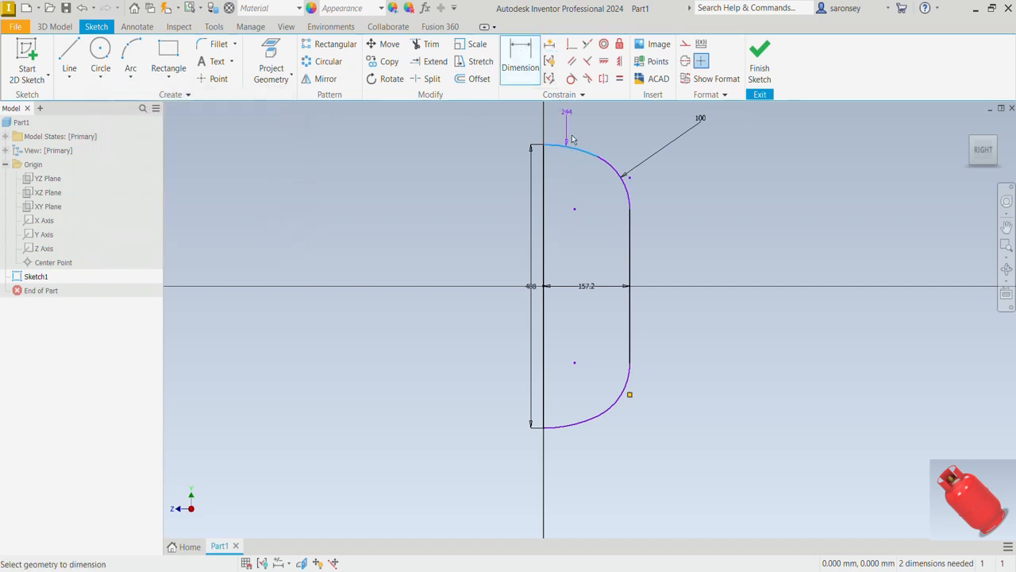
left_click(579, 111)
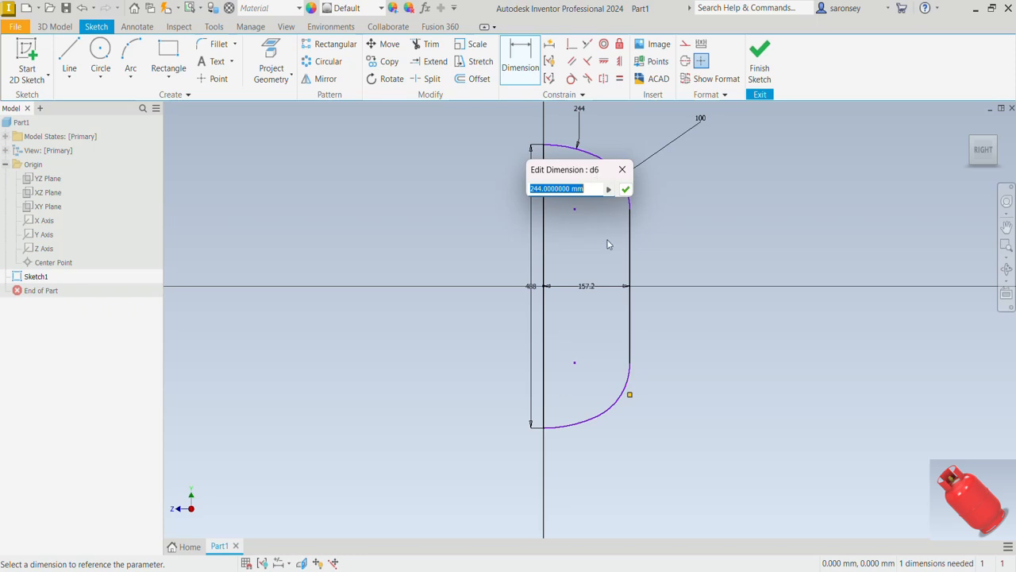
left_click(625, 189)
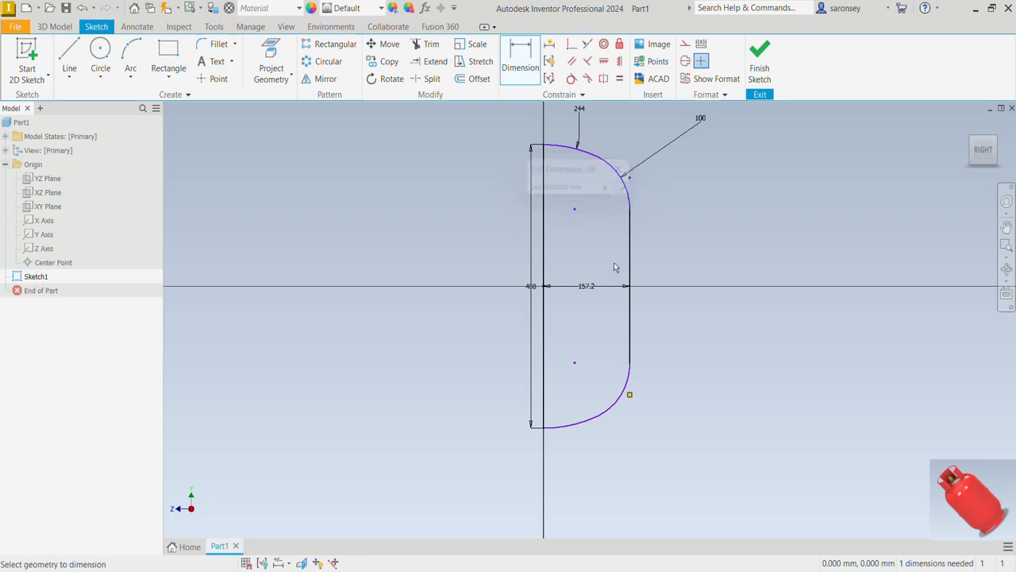
left_click(585, 425)
left_click(590, 449)
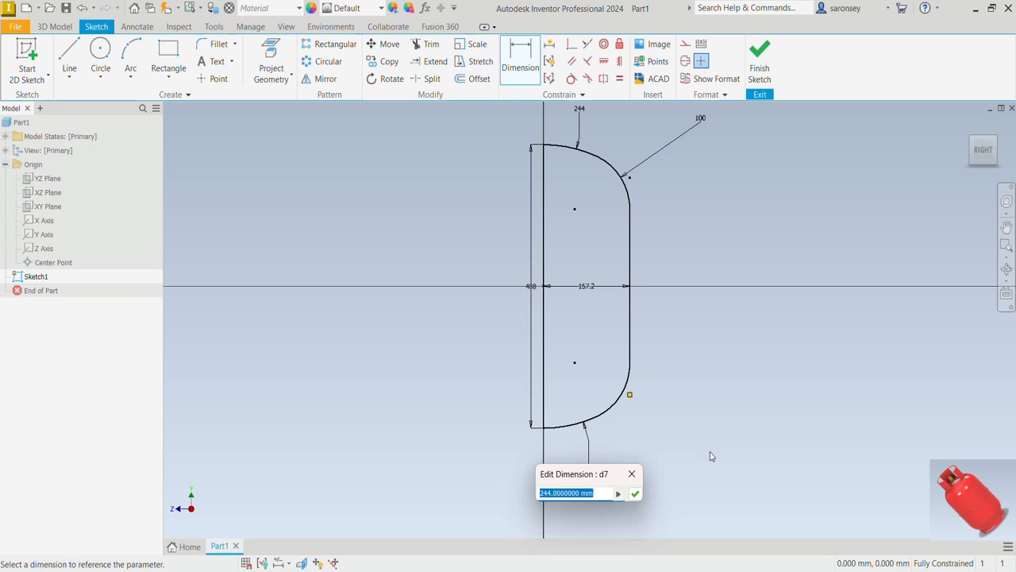
left_click(635, 494)
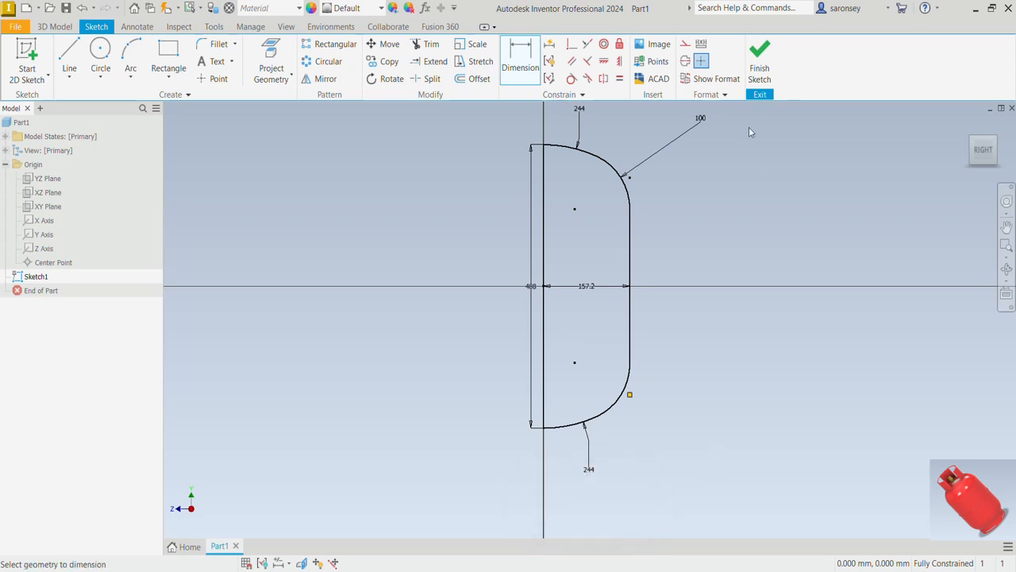
left_click(759, 63)
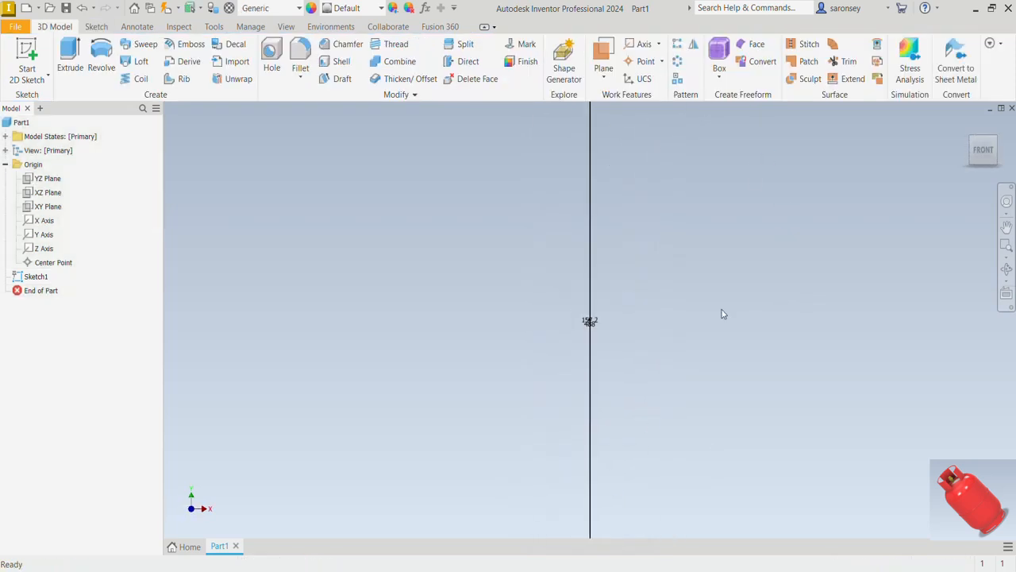
Revolve the closed half-profile 360 degrees around its 488 mm vertical line as a new solid.
left_click(982, 145)
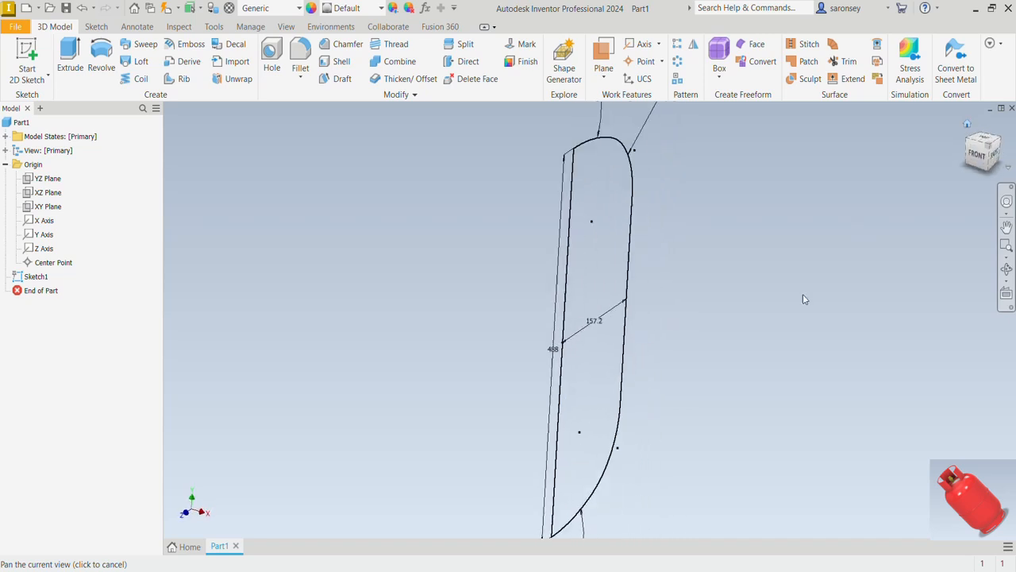
key("r")
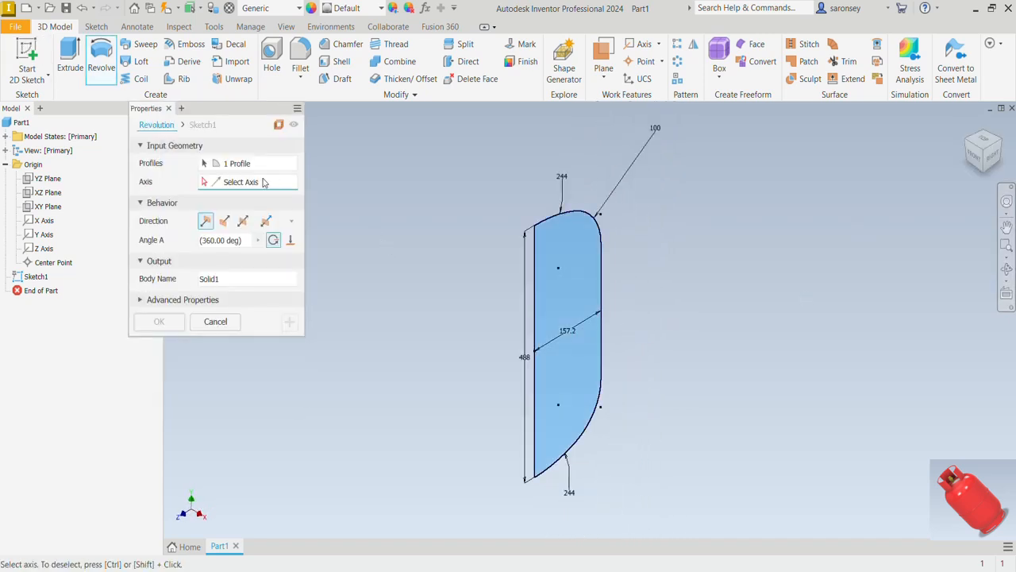
left_click(535, 337)
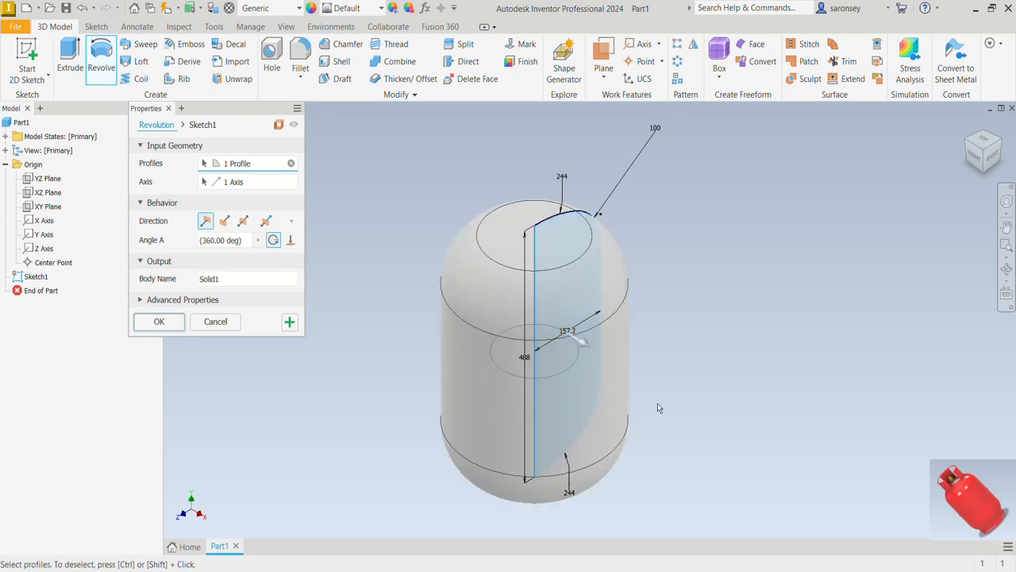
left_click(157, 323)
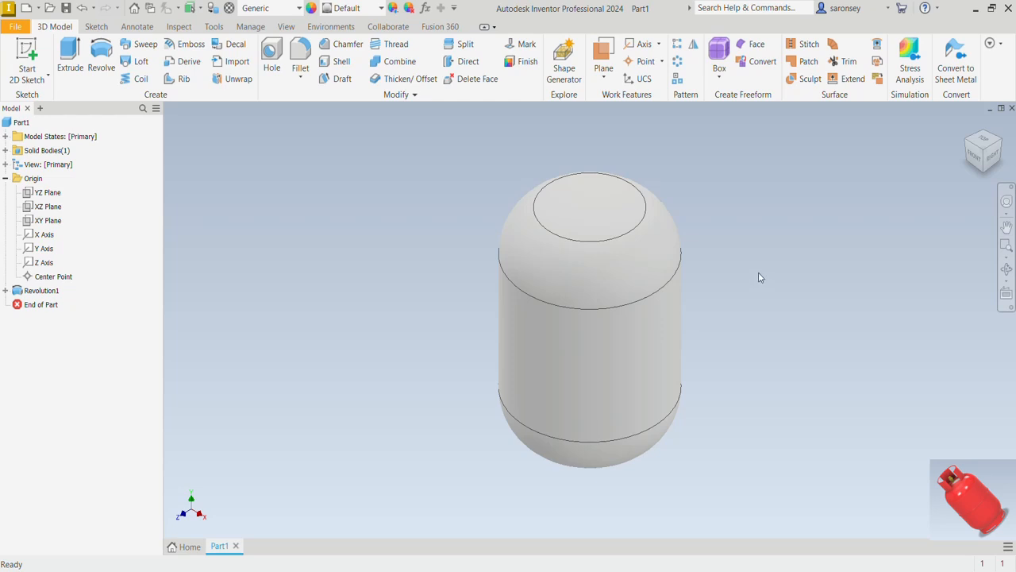
Cut a half section view of the cylinder body at the XY plane and view it from the front and home orientations.
left_click(290, 28)
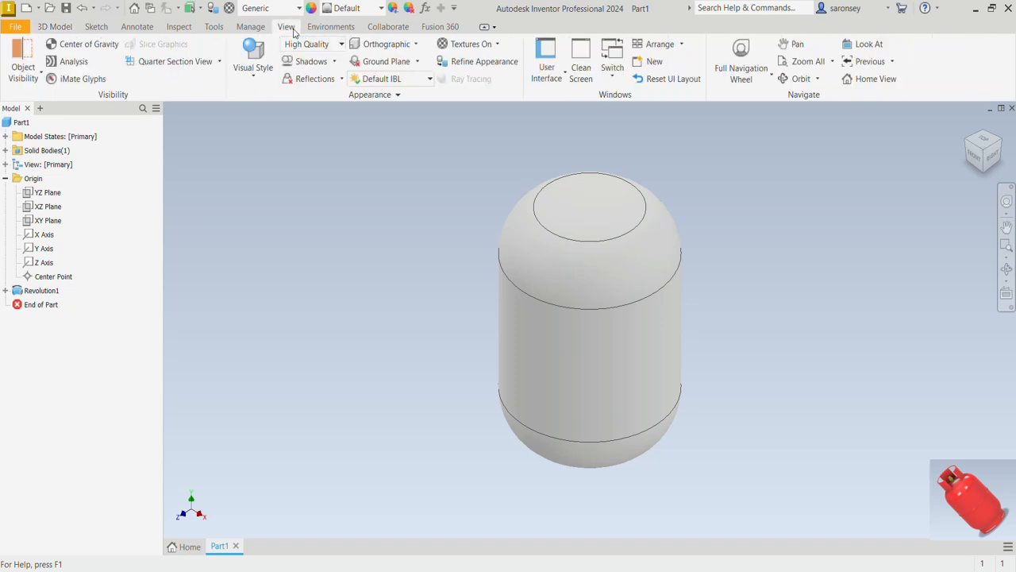
left_click(220, 62)
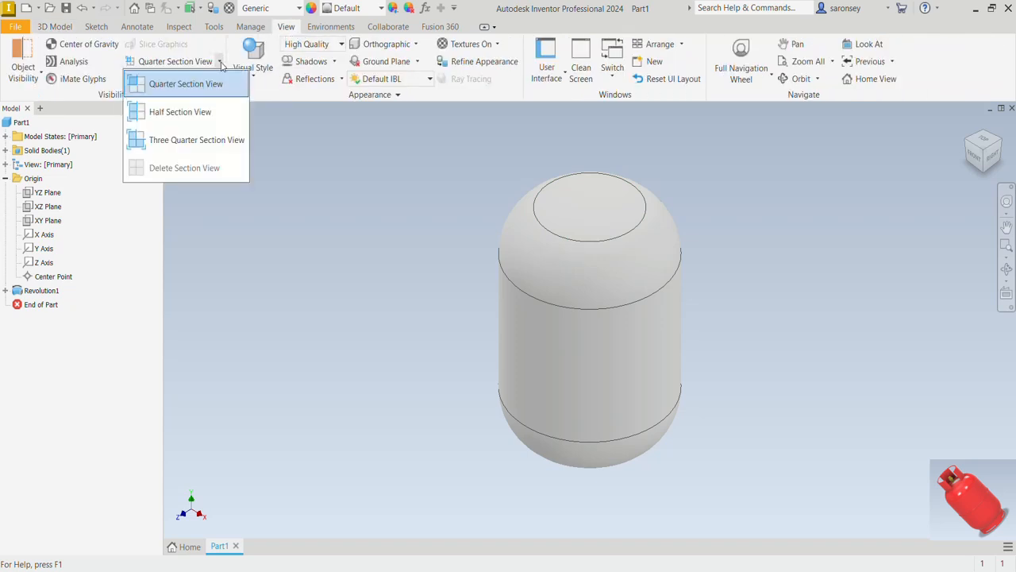
left_click(198, 113)
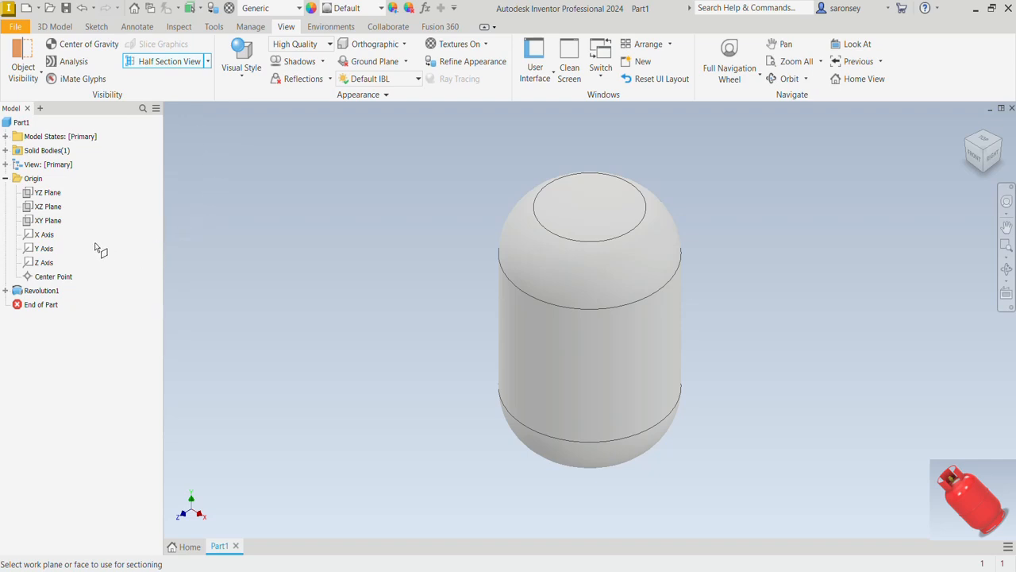
left_click(54, 225)
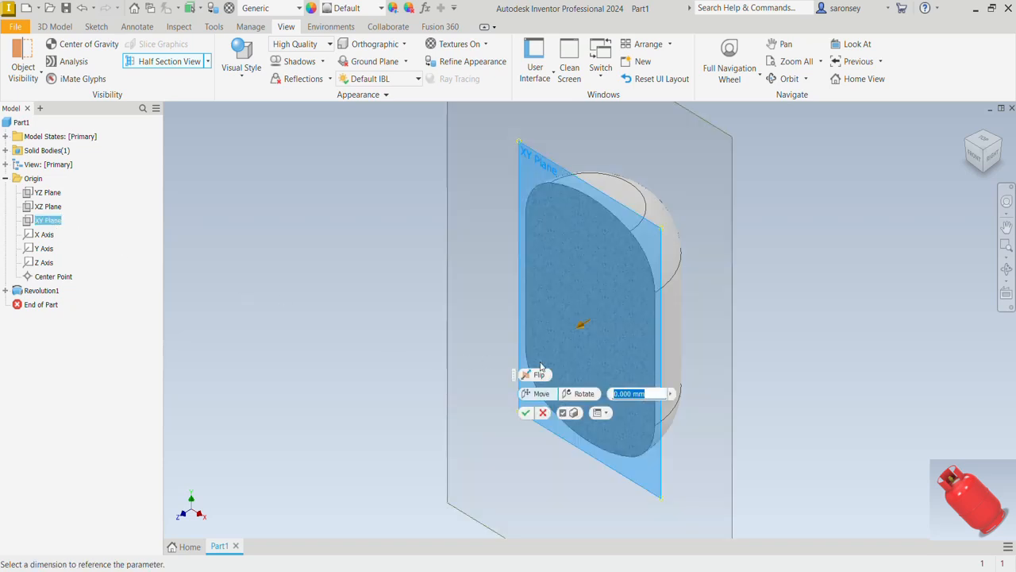
left_click(974, 160)
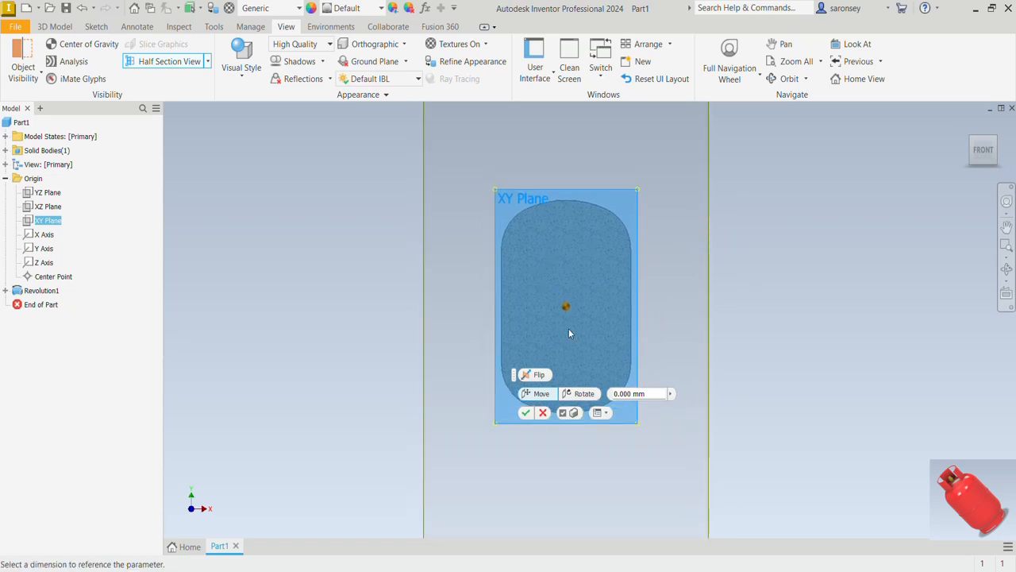
left_click(525, 412)
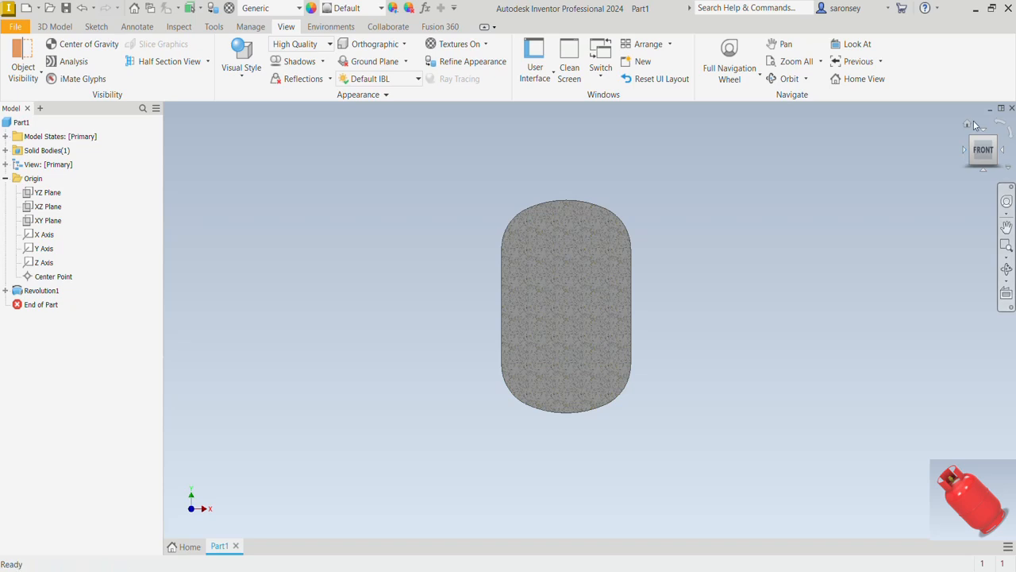
left_click(969, 125)
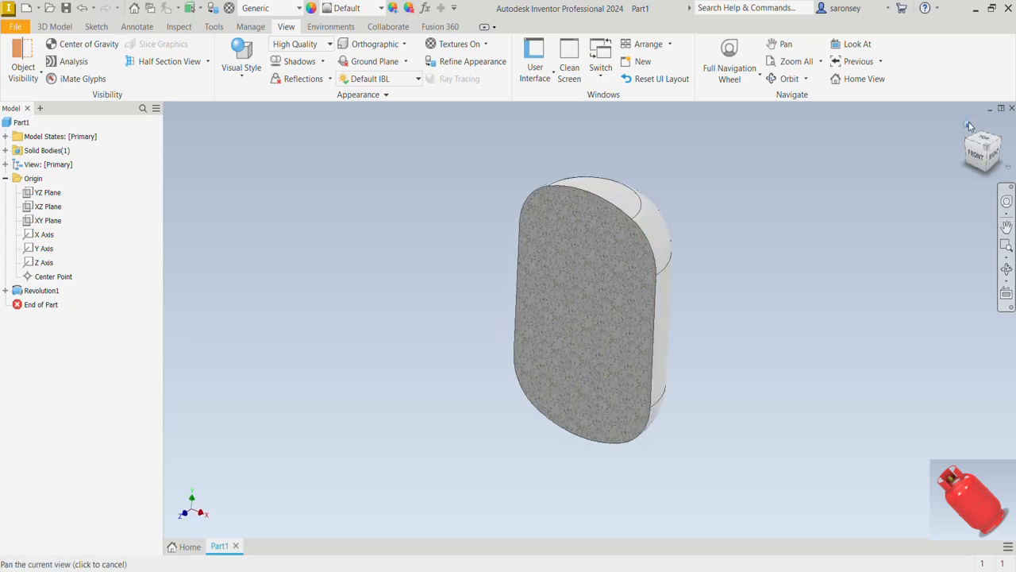
Delete the half section view to show the whole cylinder body.
left_click(208, 61)
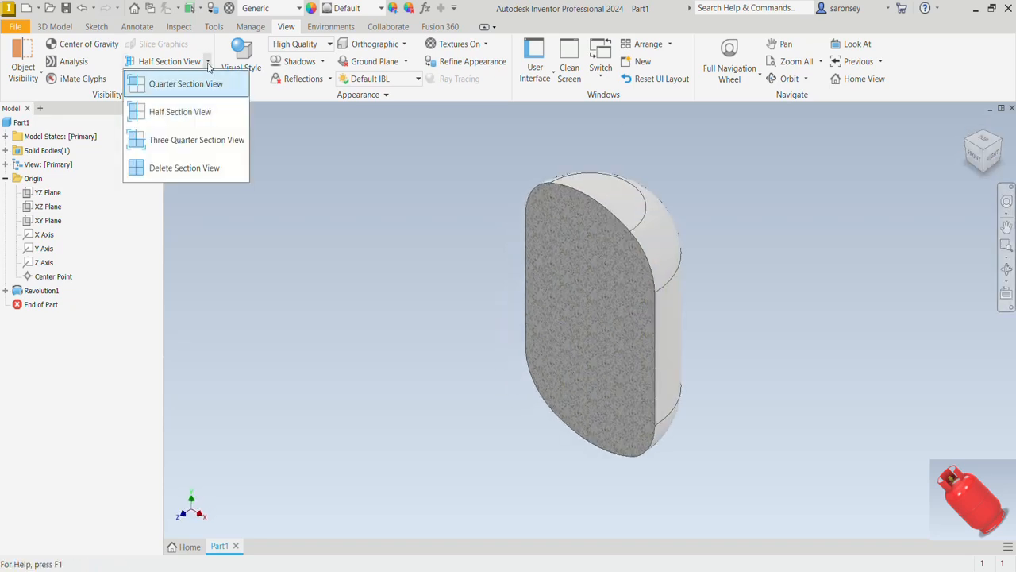
left_click(208, 173)
middle_click_drag(837, 345, 791, 360)
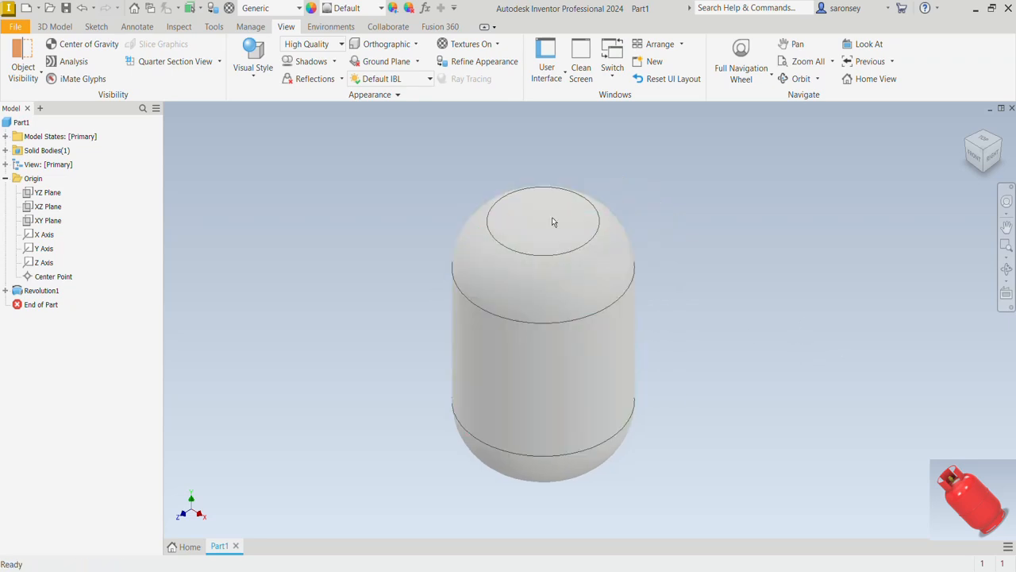
Shell the cylinder body to a 3 mm wall thickness without removing any faces.
left_click(58, 28)
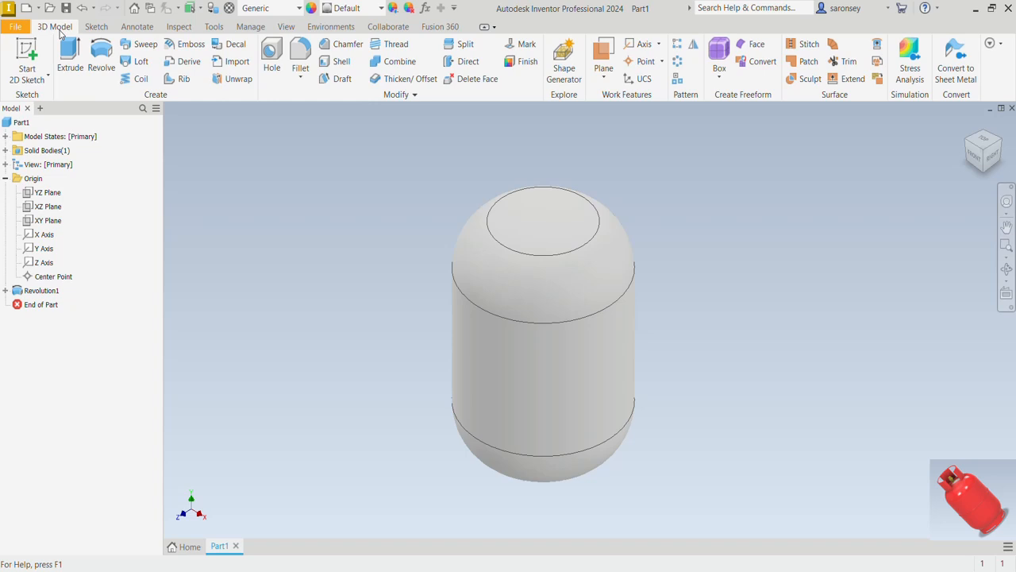
left_click(341, 63)
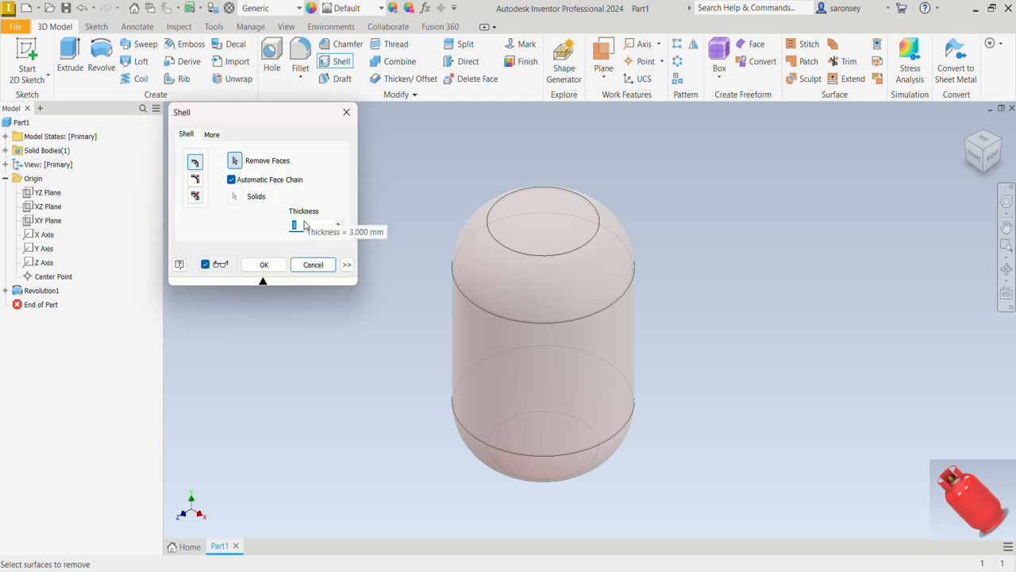
left_click(281, 265)
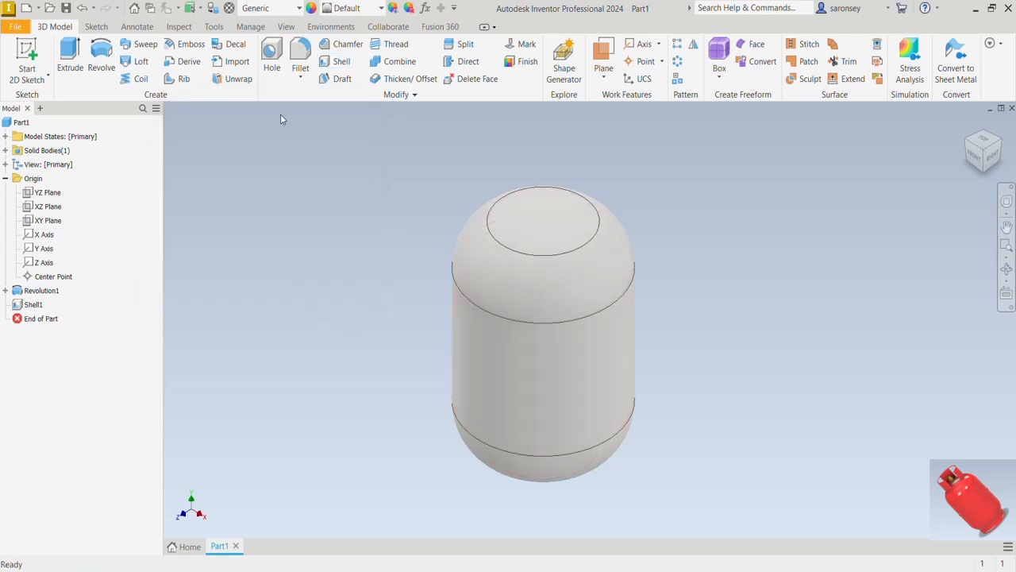
Examine the shelled cylinder in a half section view at the XY plane from front and home orientations, and end the section view.
left_click(286, 26)
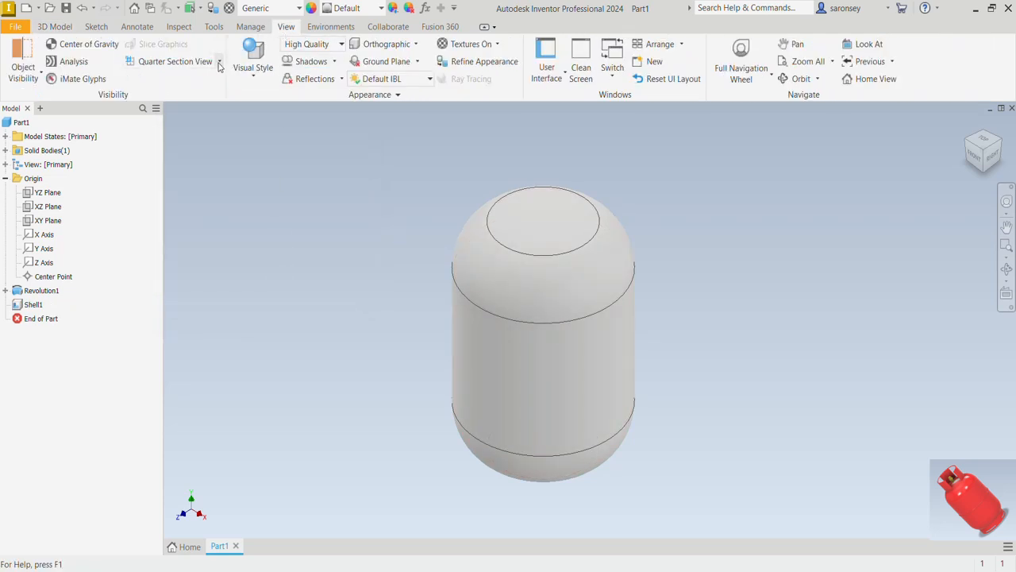
left_click(220, 63)
left_click(205, 109)
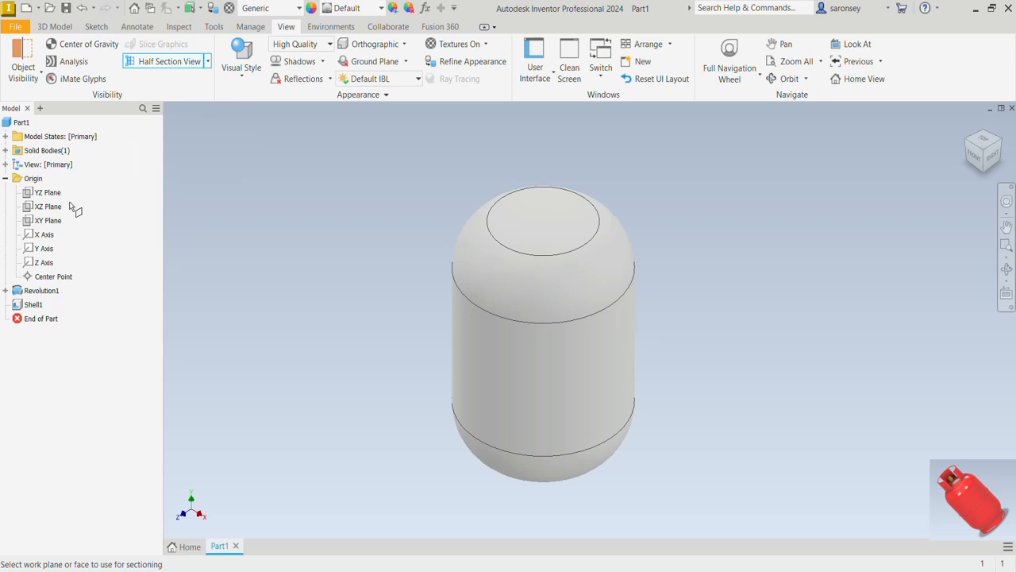
left_click(48, 221)
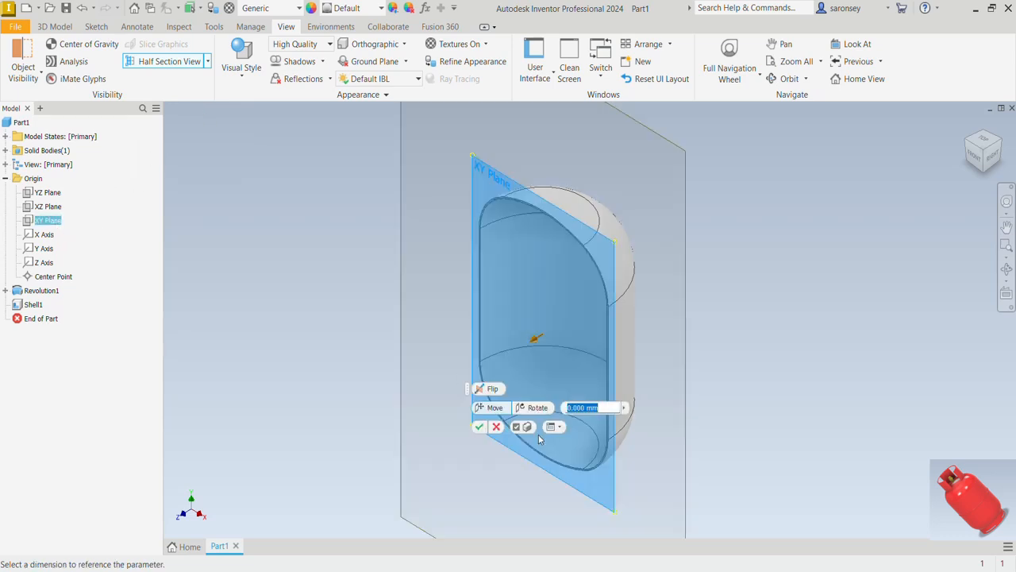
left_click(979, 161)
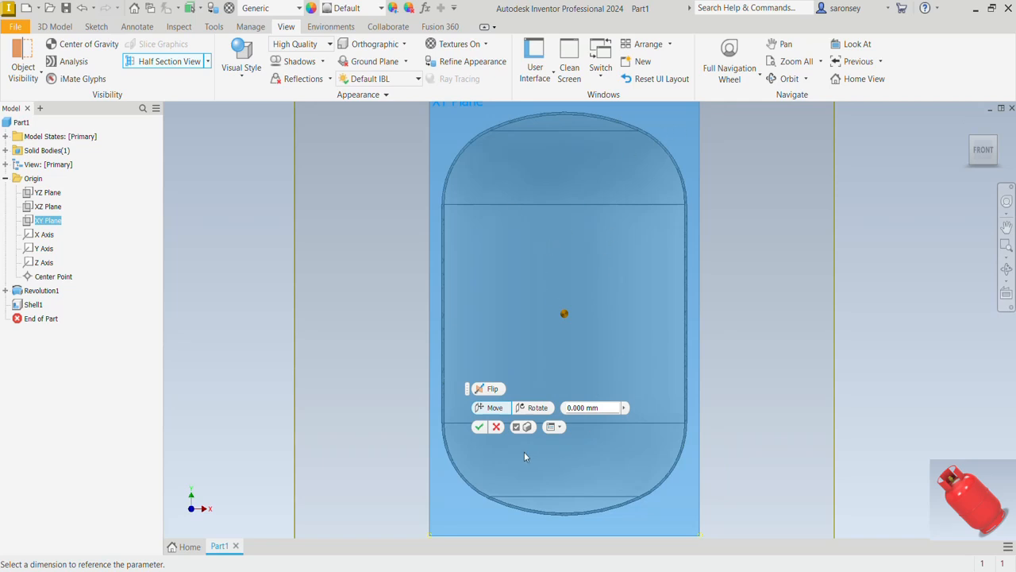
left_click(479, 428)
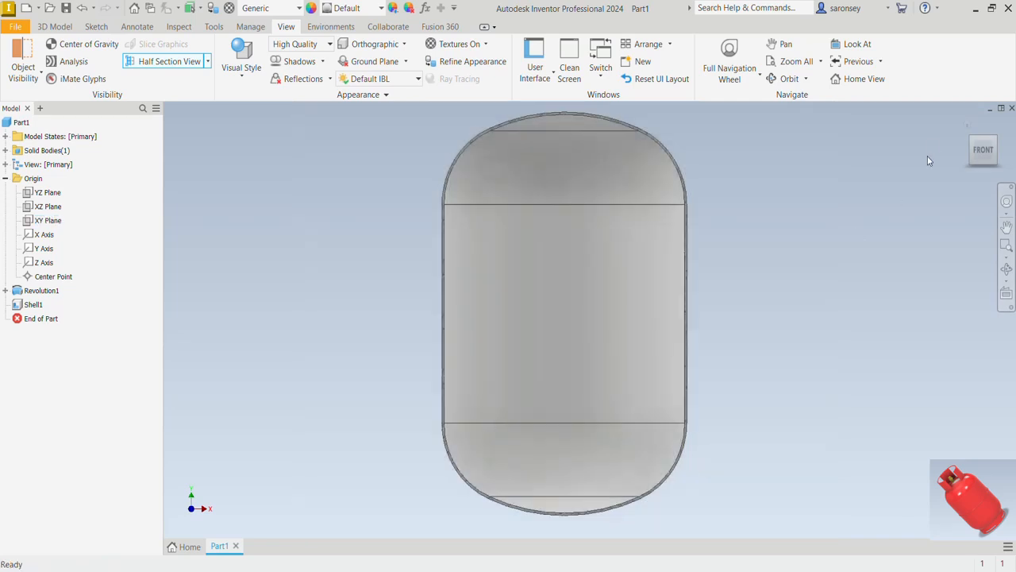
left_click(966, 120)
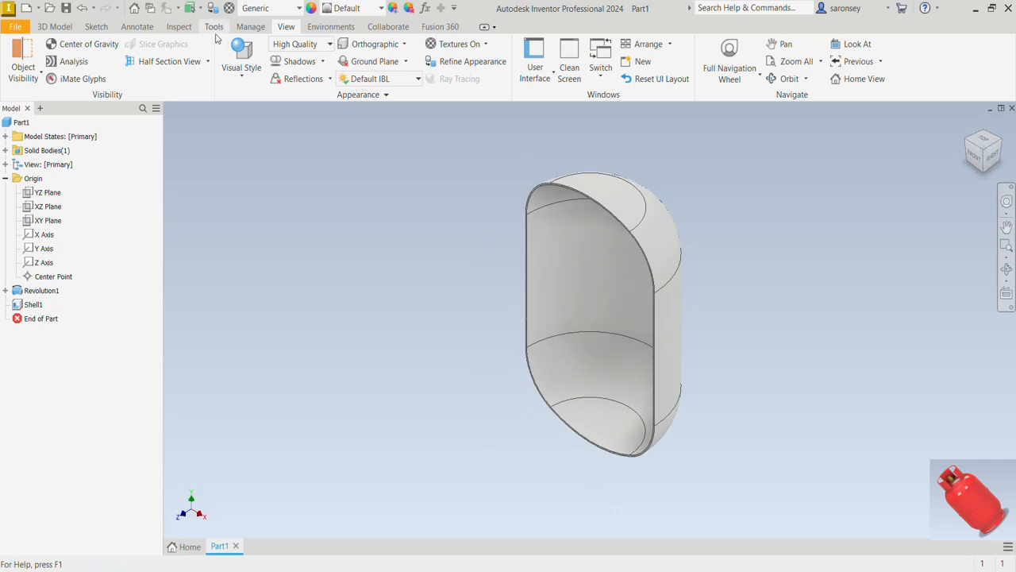
left_click(207, 61)
left_click(212, 178)
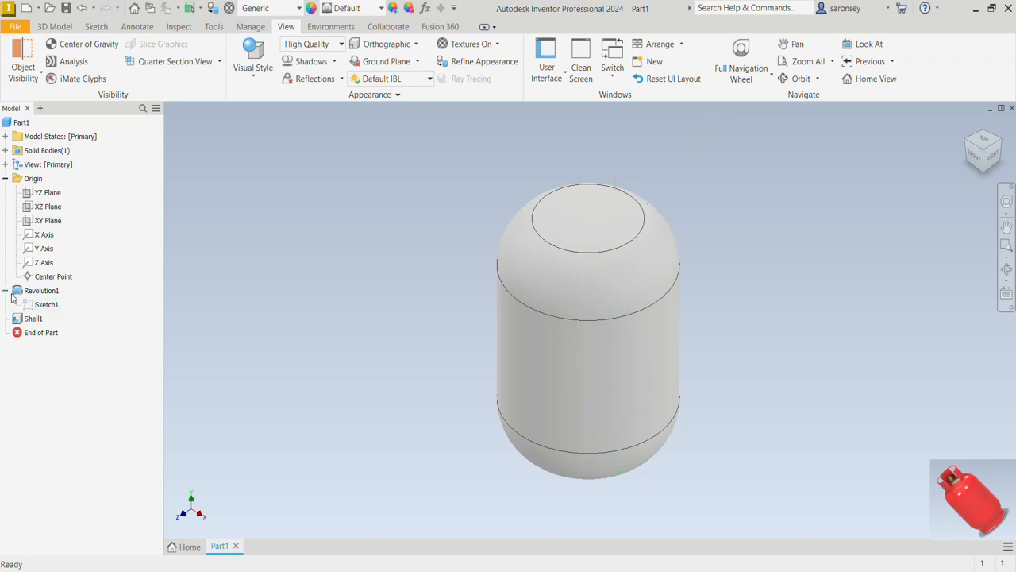
Reopen the revolution's sketch and draw a horizontal line about 97 mm long from the lower arc to the vertical line, just above the base.
left_click(51, 306)
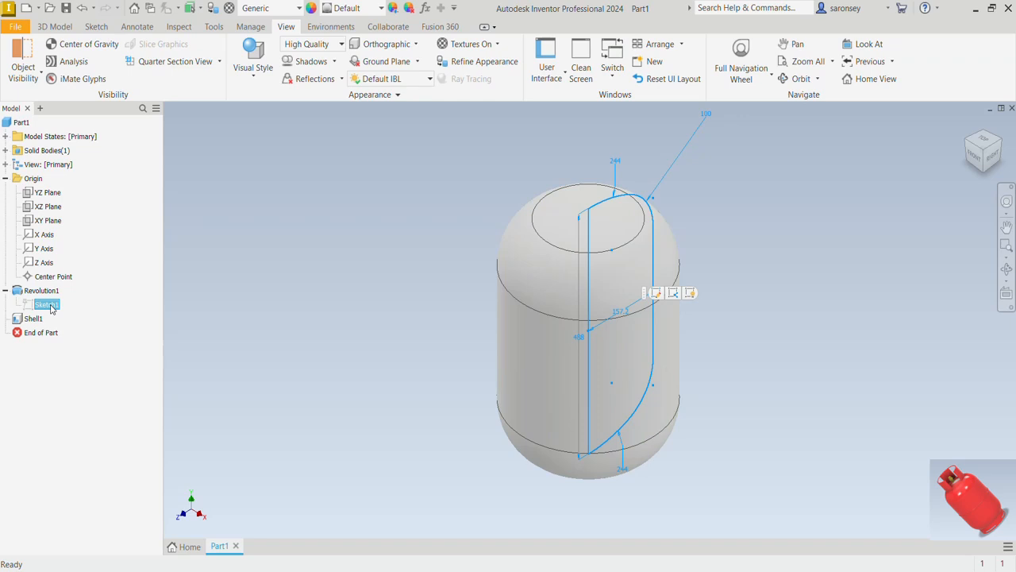
right_click(51, 306)
left_click(104, 340)
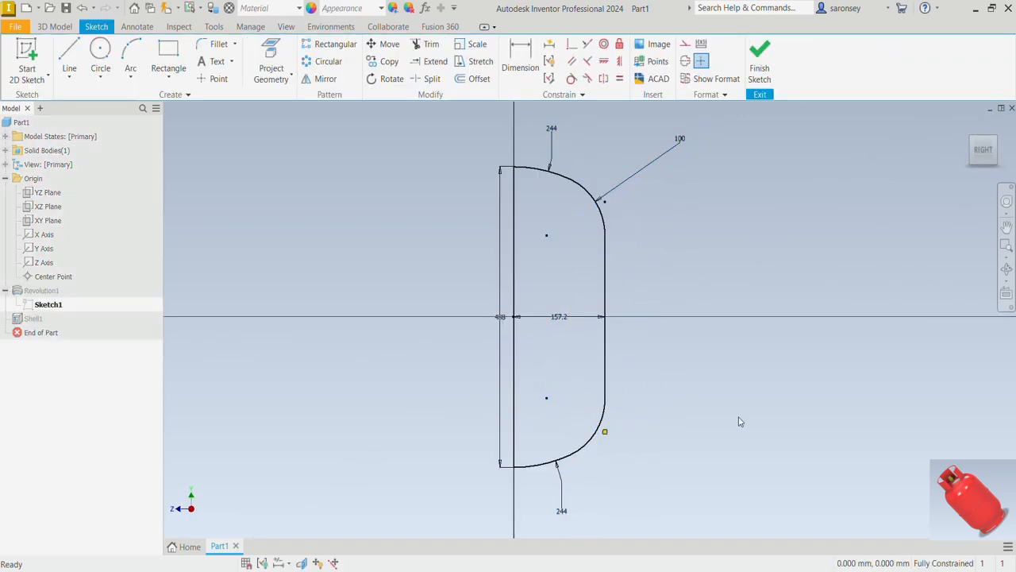
left_click(63, 59)
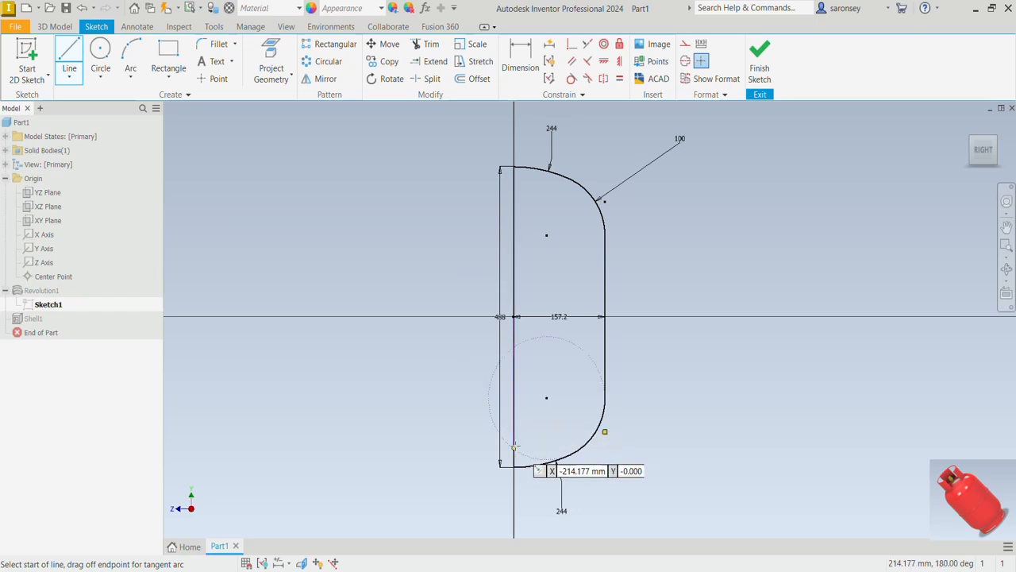
left_click(546, 453)
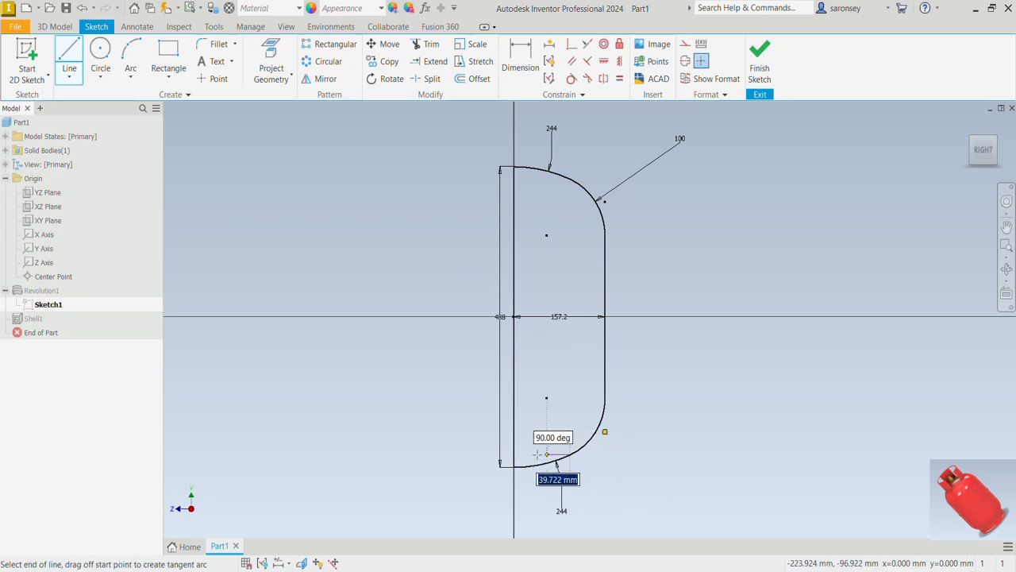
left_click(515, 455)
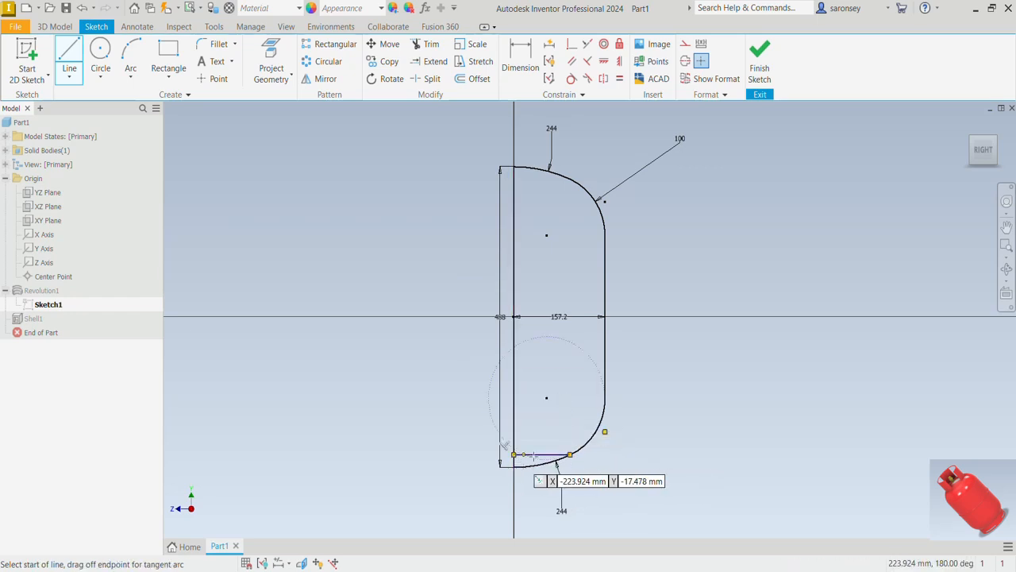
right_click(701, 339)
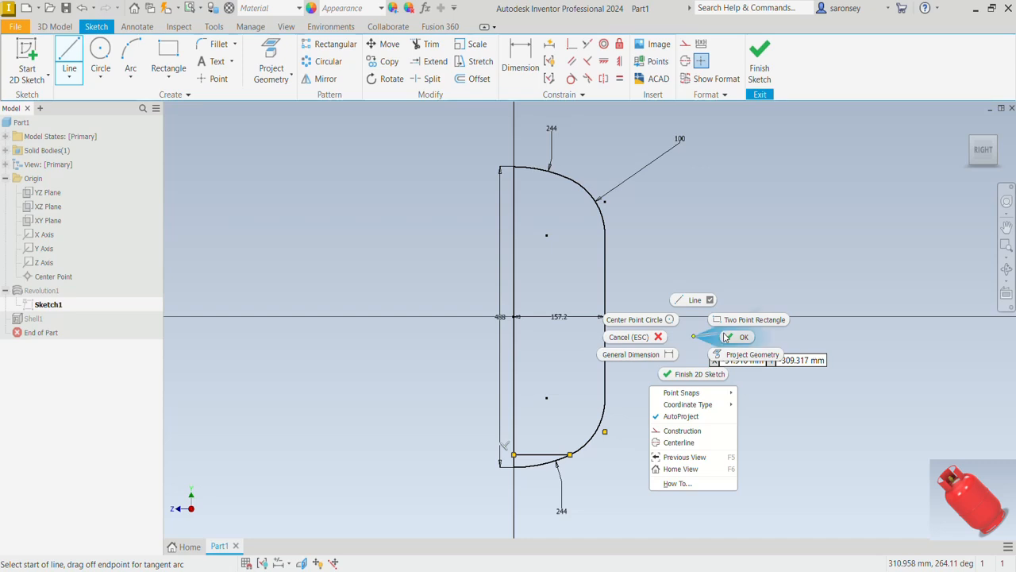
left_click(727, 336)
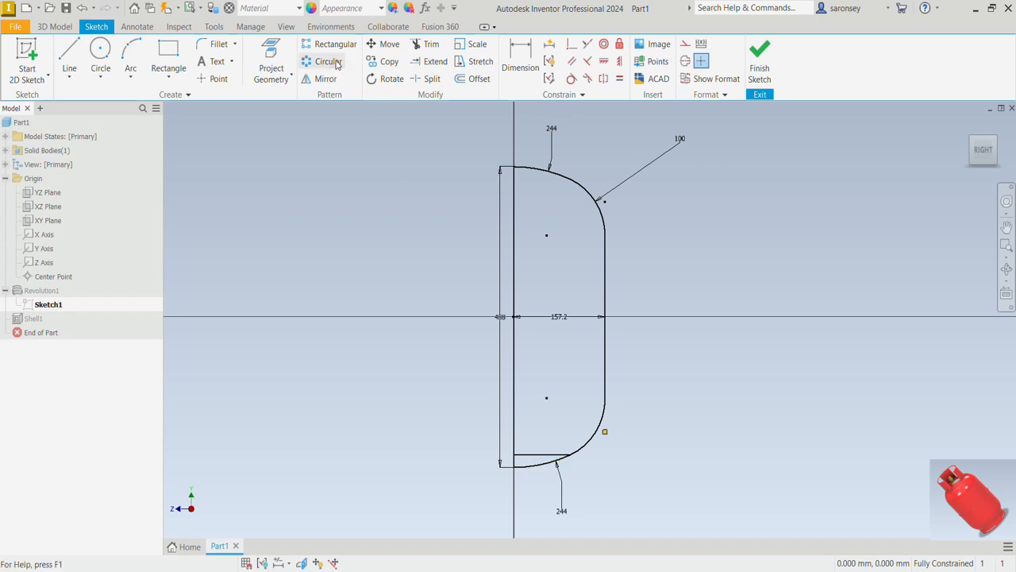
Try to trim the lower arc below the horizontal line.
left_click(427, 44)
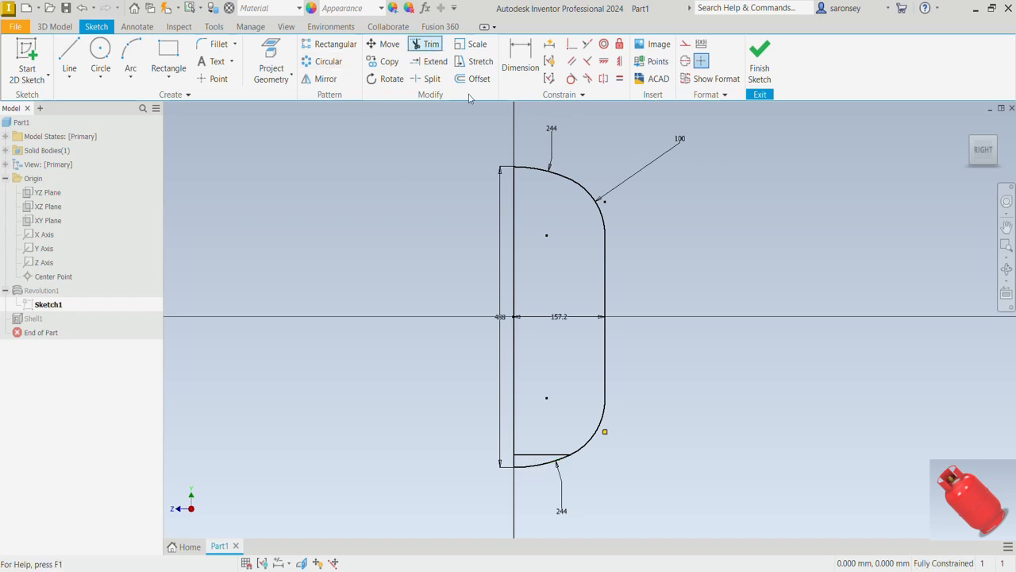
left_click(543, 465)
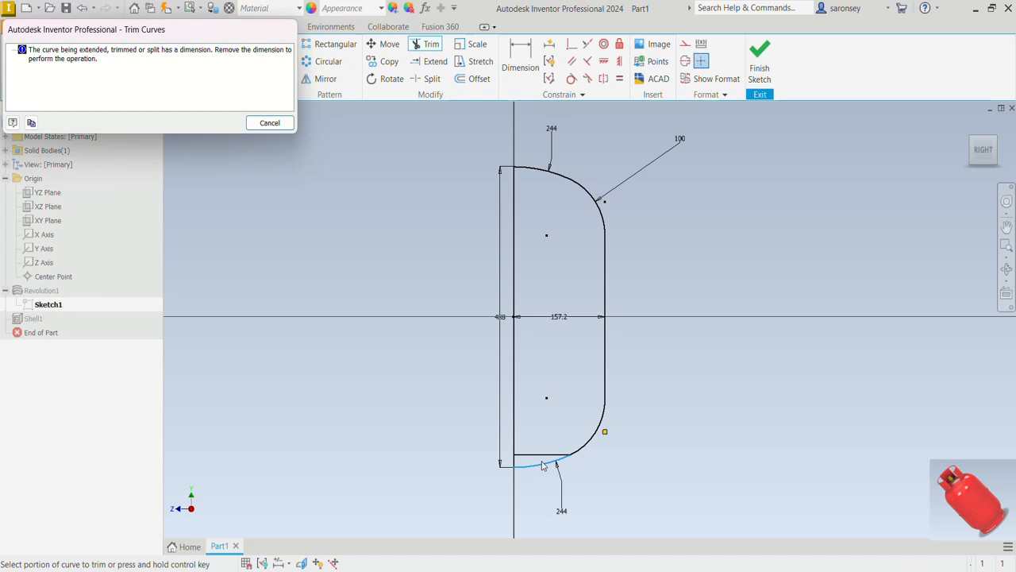
left_click(269, 124)
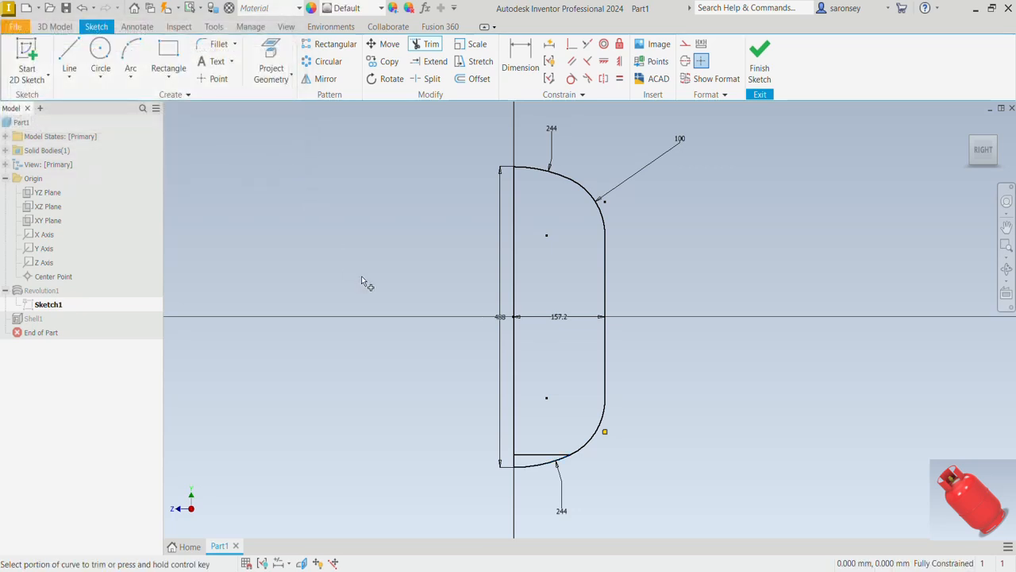
key("Escape")
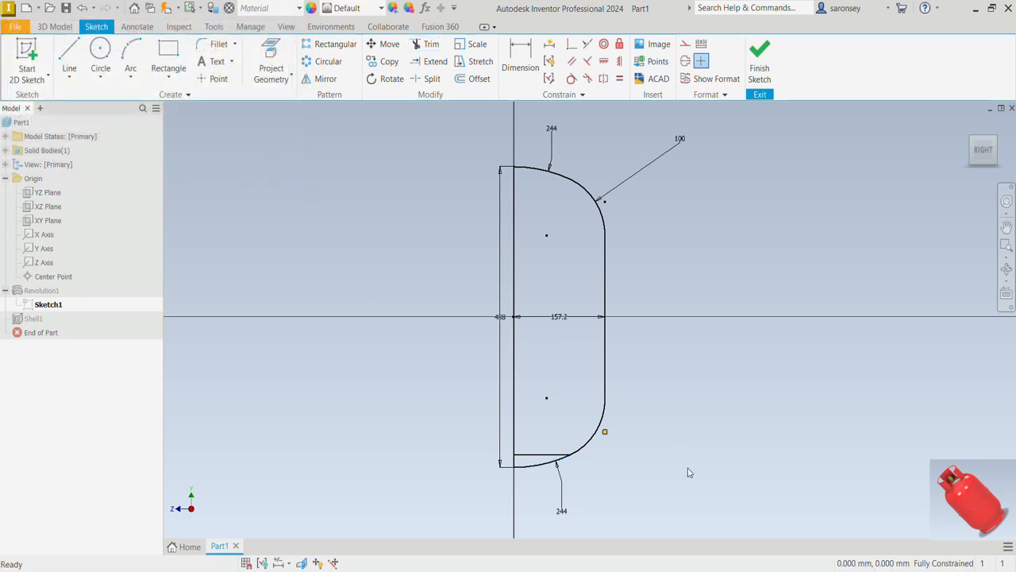
Delete the lower arc's 244 mm radius dimension and the vertical line's 488 mm length dimension.
left_click(567, 511)
key("Delete")
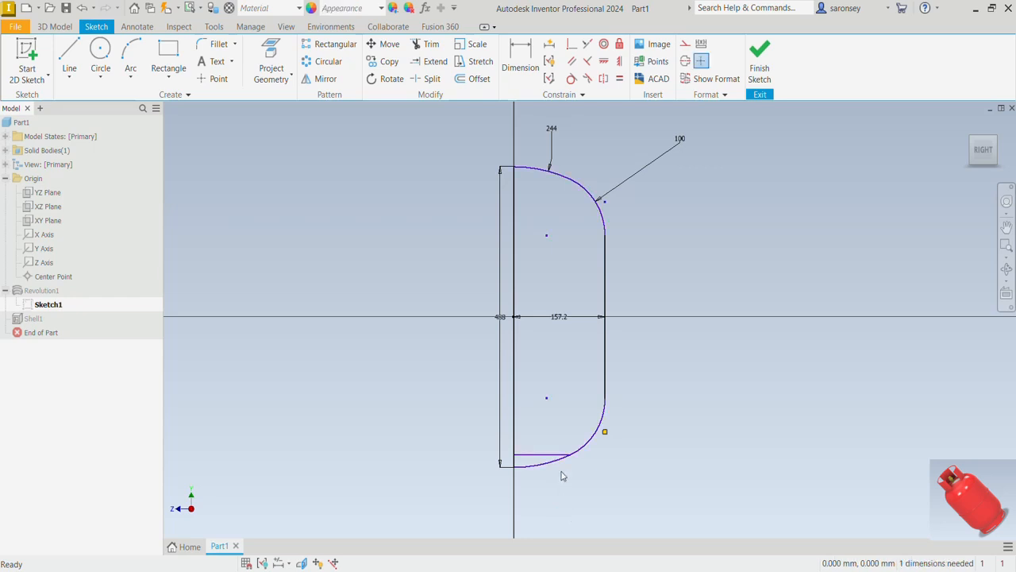
left_click(501, 322)
key("Delete")
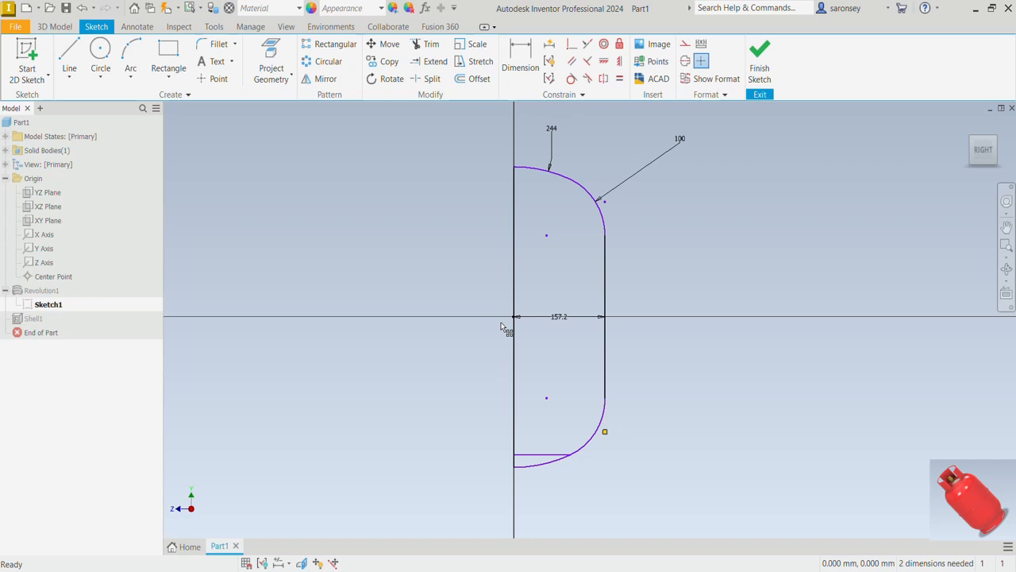
Trim away the parts of the lower arc and the vertical line below the horizontal line.
left_click(426, 44)
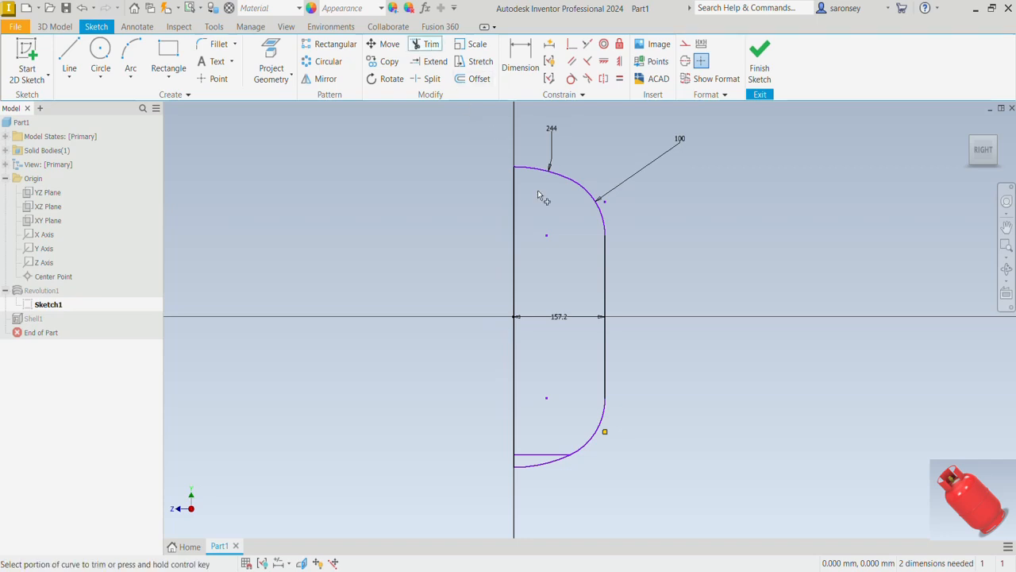
left_click(544, 461)
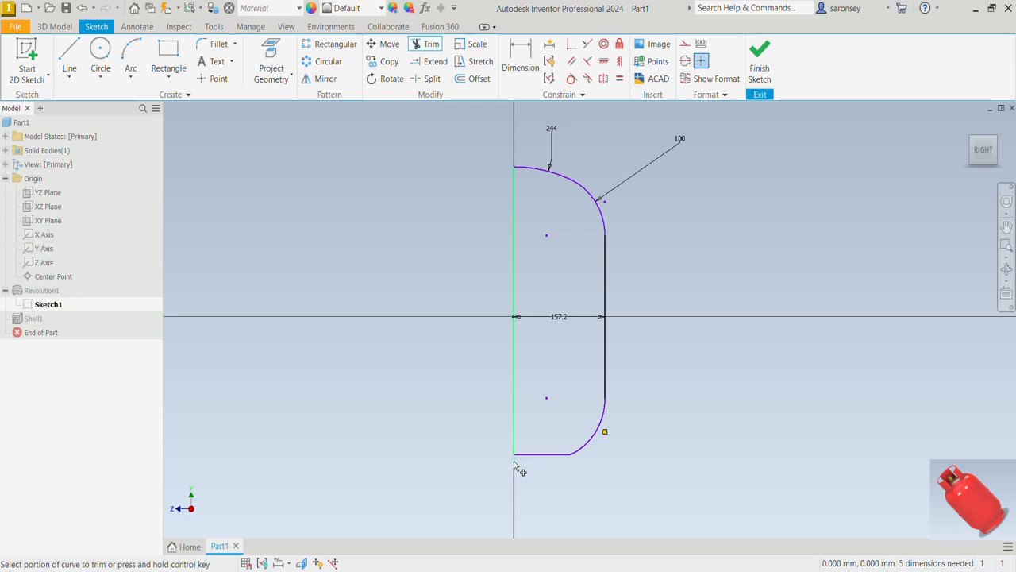
scroll(515, 466, "down", 5)
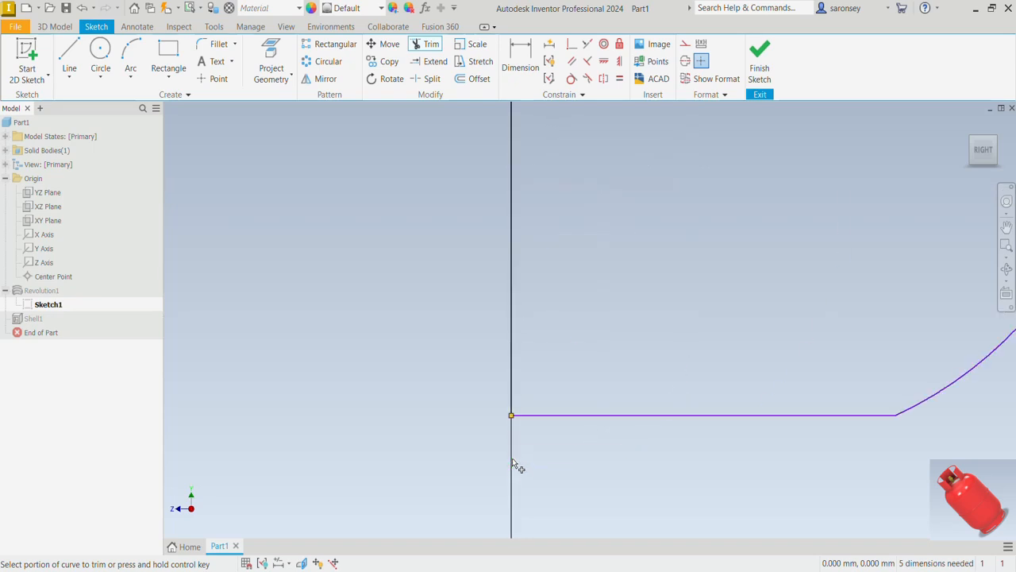
scroll(516, 465, "up", 3)
right_click(436, 292)
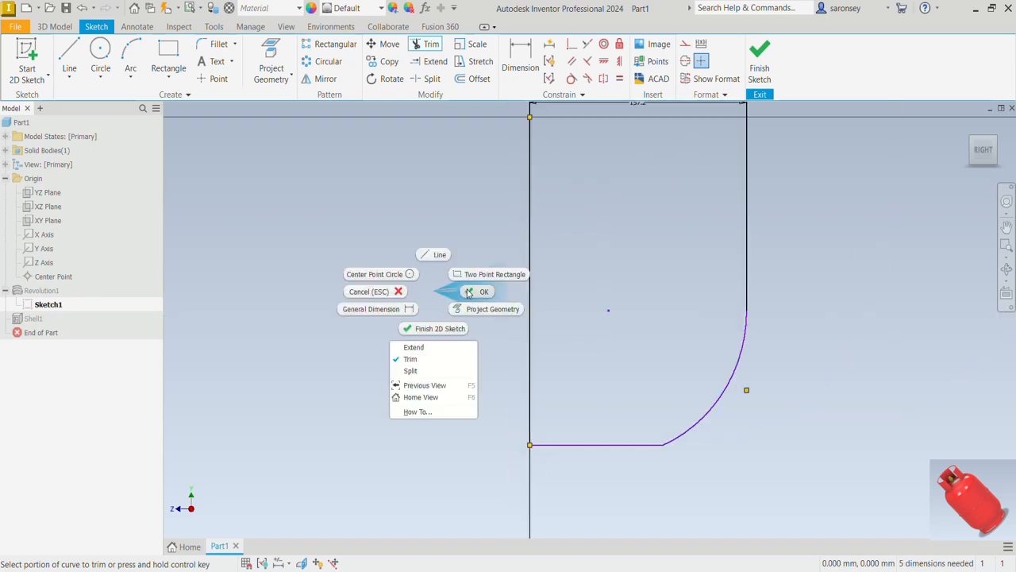
left_click(468, 292)
Dimension the full length of the trimmed vertical line, accepting its current length.
scroll(619, 303, "up", 3)
middle_click_drag(619, 302, 621, 445)
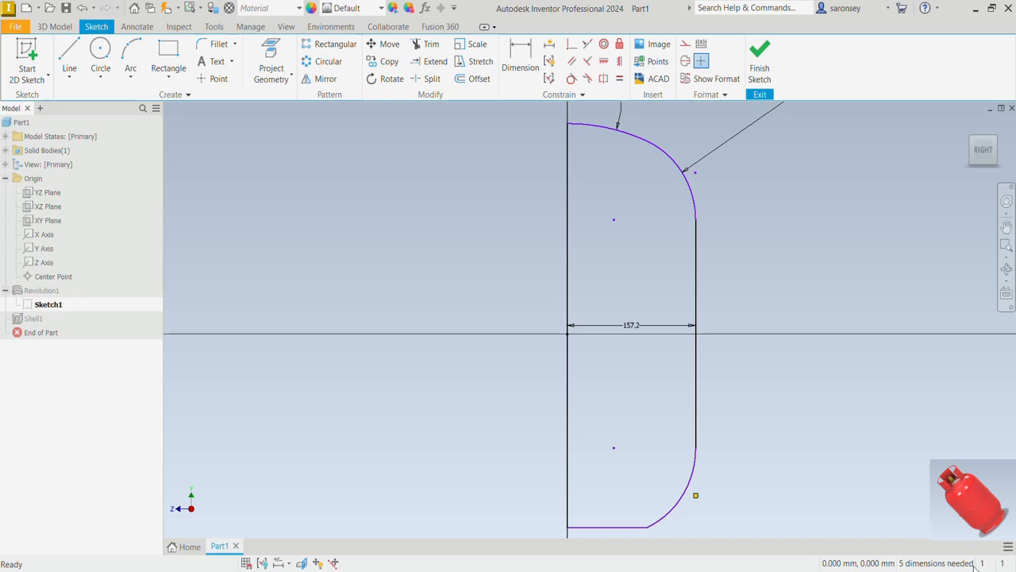
left_click(518, 56)
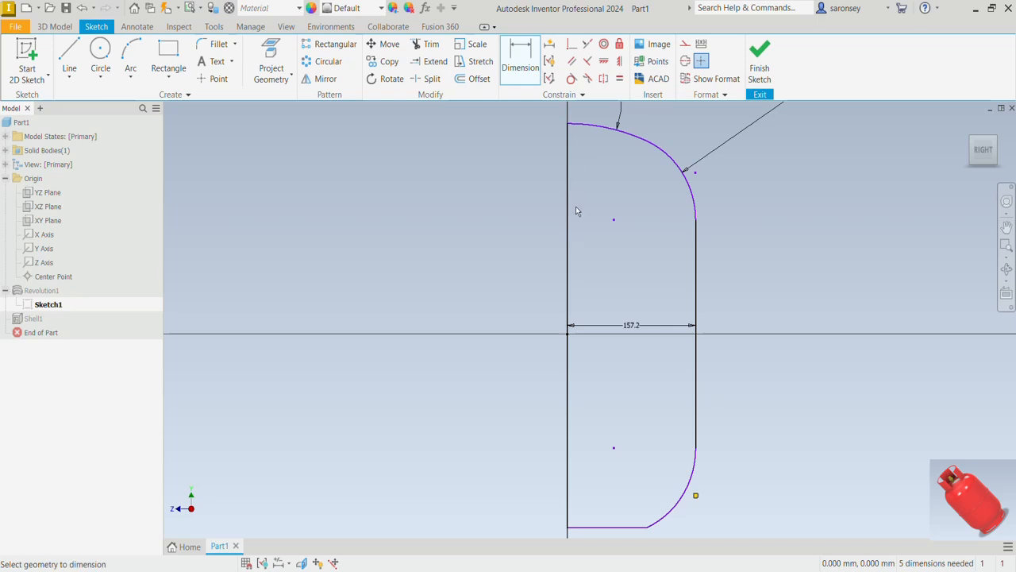
left_click(570, 259)
left_click(535, 259)
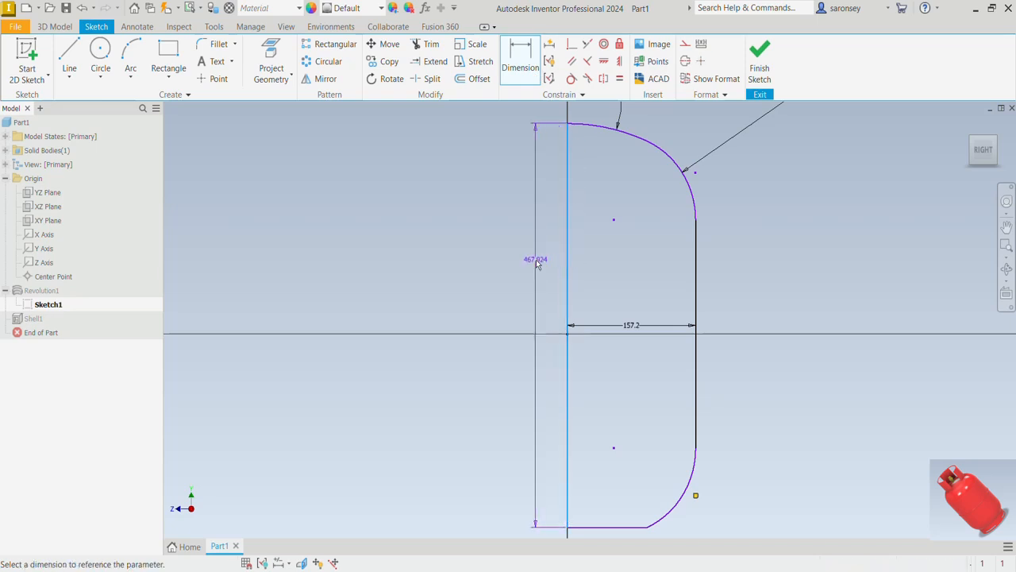
left_click(582, 313)
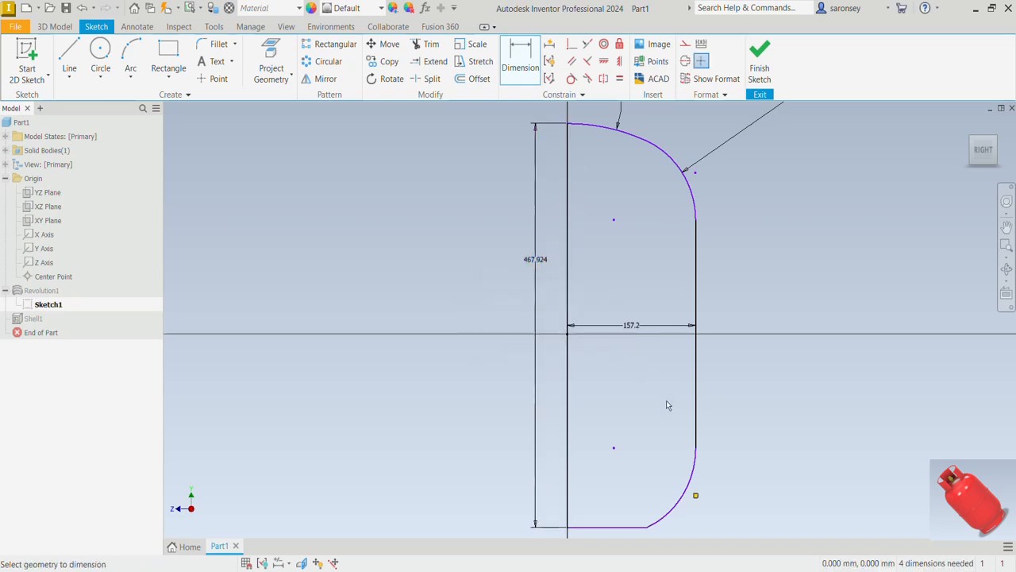
key("Escape")
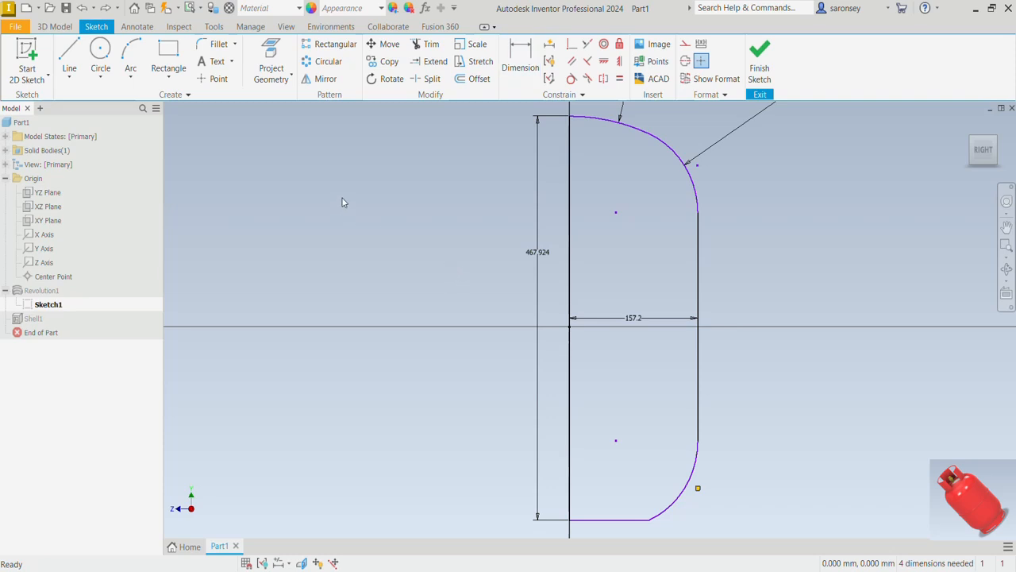
Make the lower corner arc tangent to the horizontal base line.
left_click(571, 79)
left_click(633, 520)
left_click(667, 509)
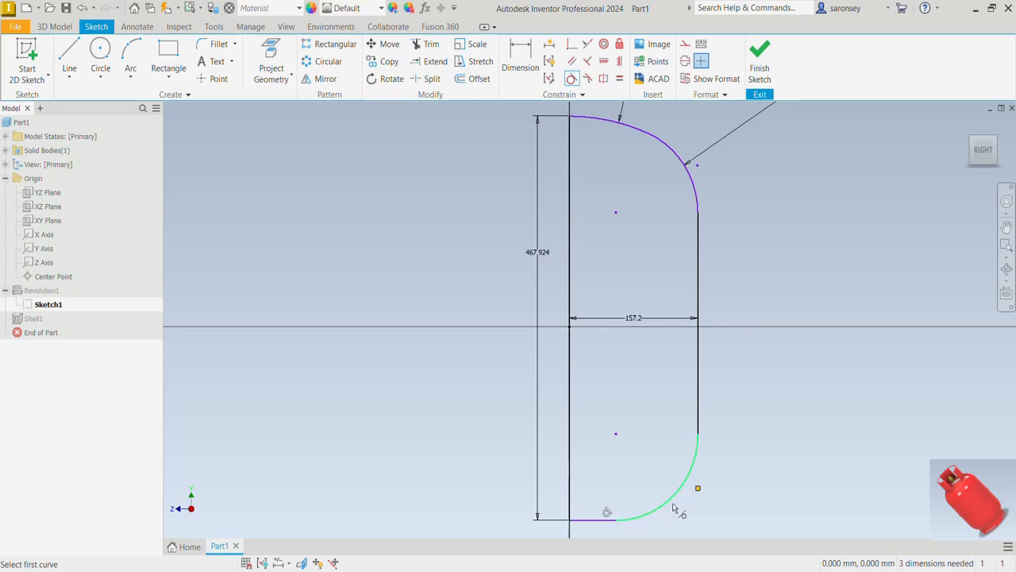
key("Escape")
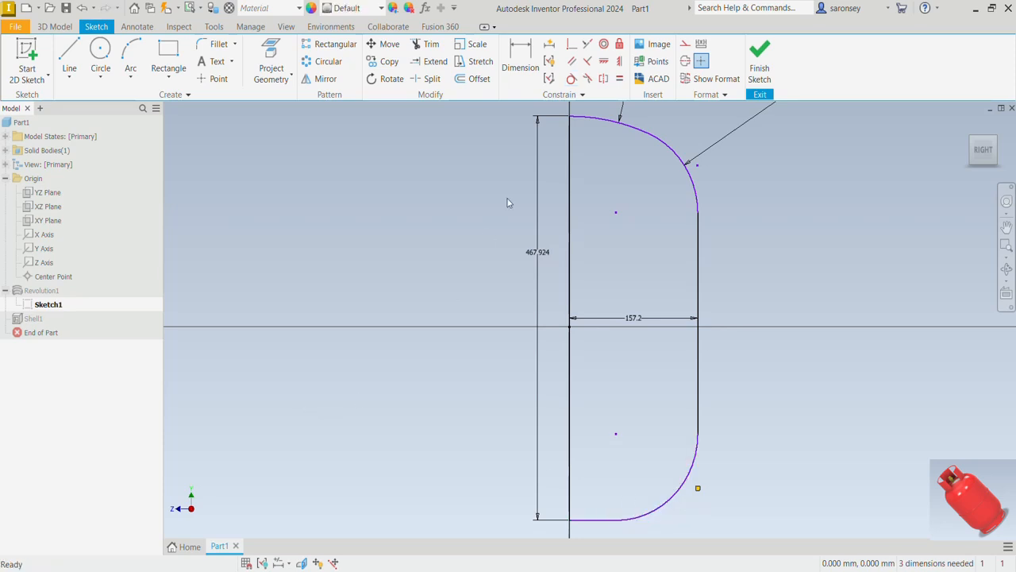
Try to dimension the length of the horizontal base line.
left_click(536, 72)
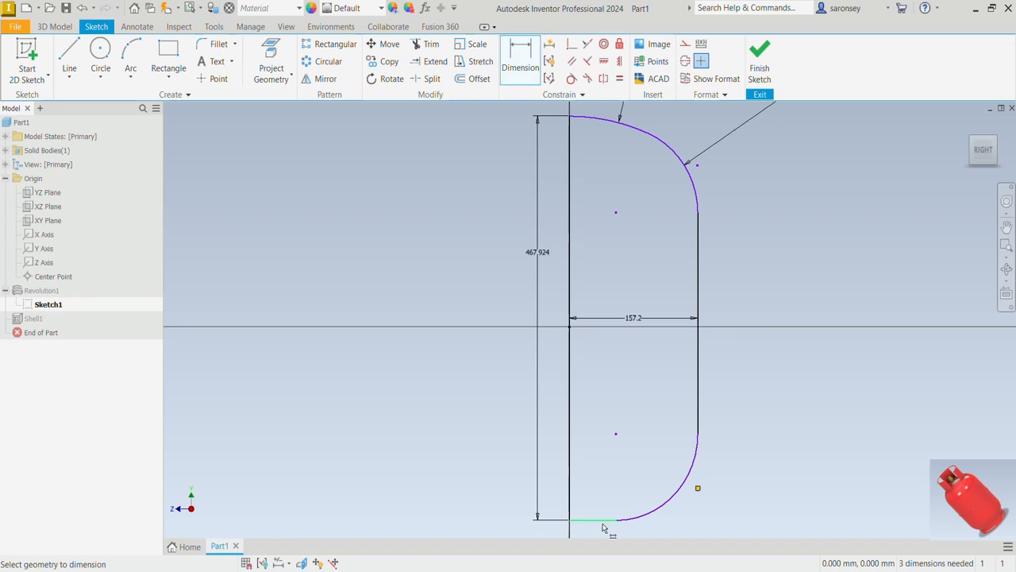
left_click(603, 524)
left_click(601, 506)
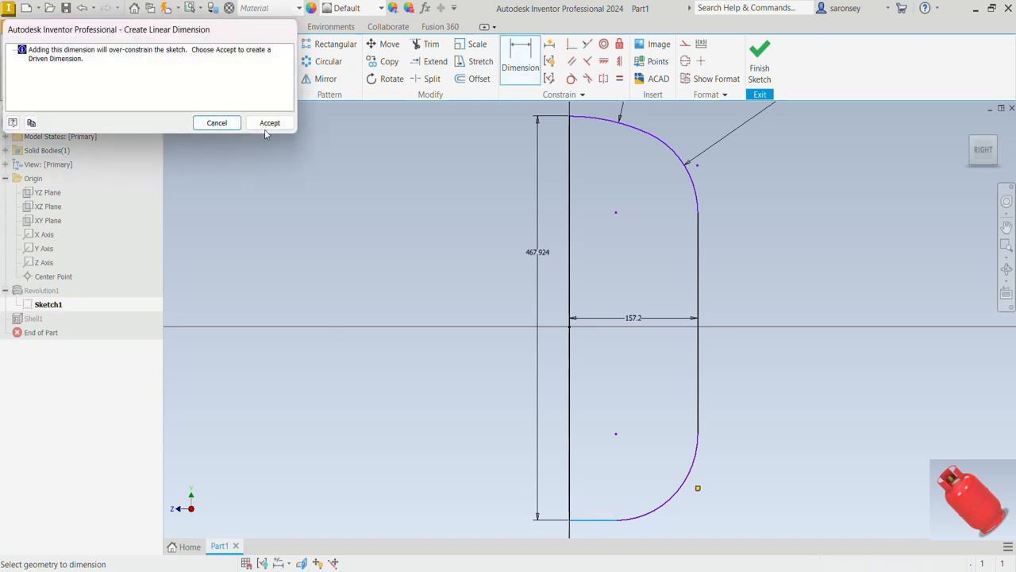
left_click(232, 124)
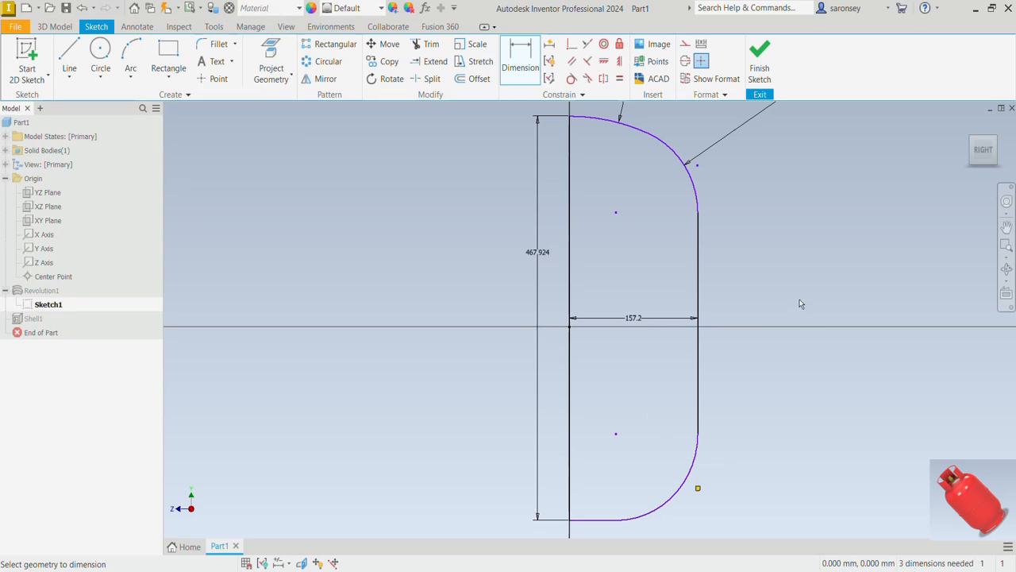
Fully constrain the half-profile with Auto Dimension, adding dimensions but no constraints, and finish the sketch.
left_click(548, 47)
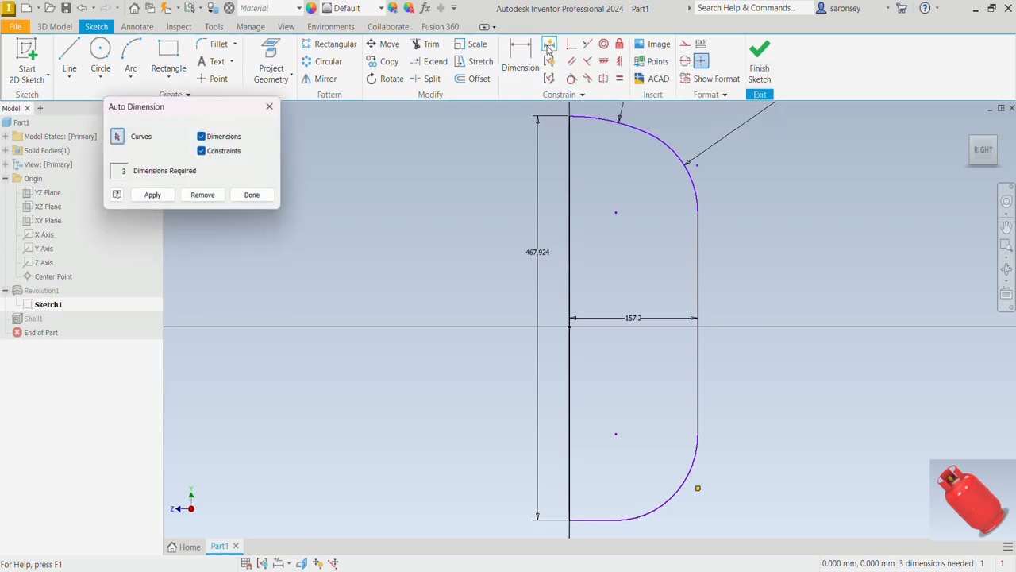
left_click(202, 151)
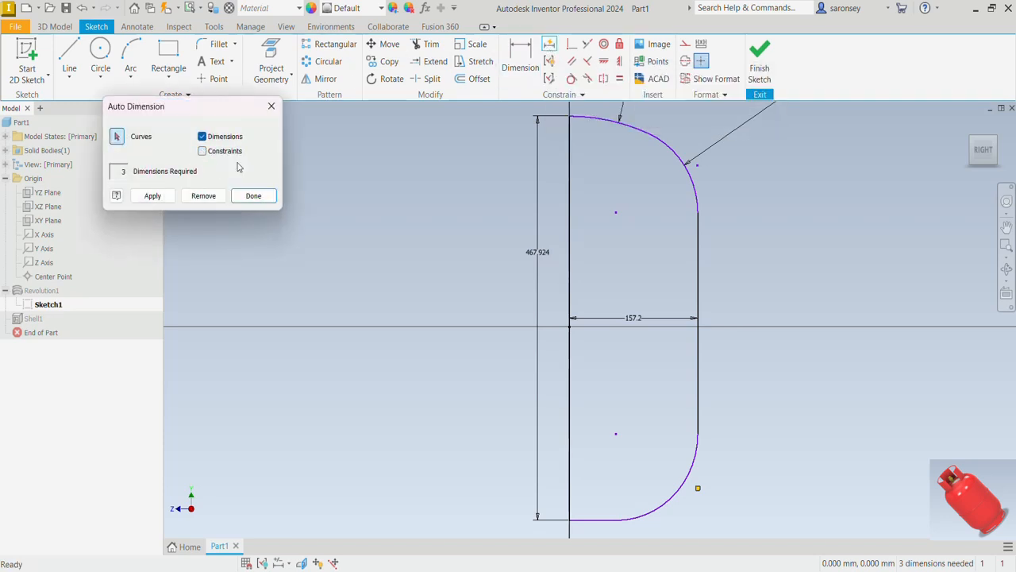
left_click(153, 195)
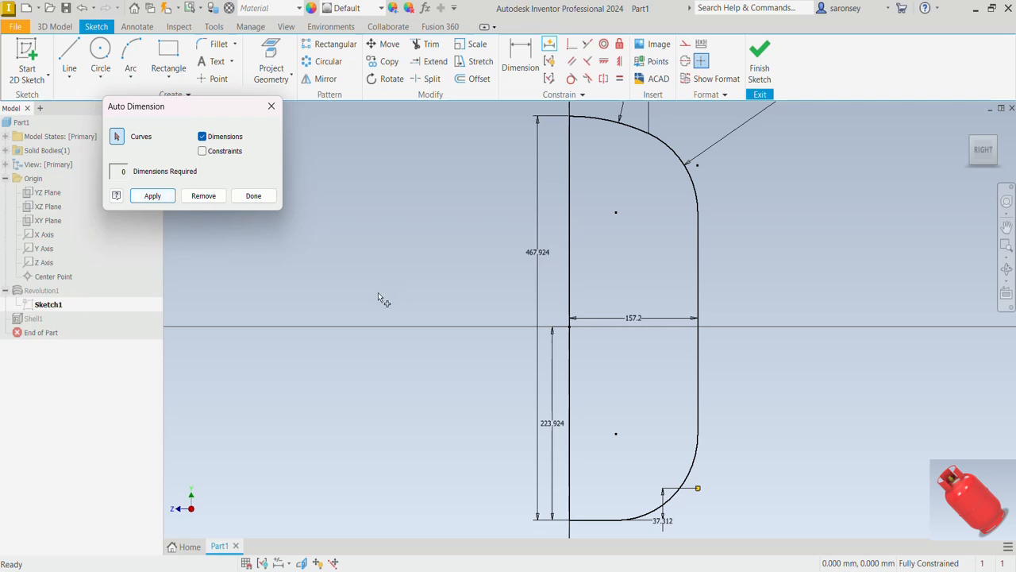
left_click(271, 105)
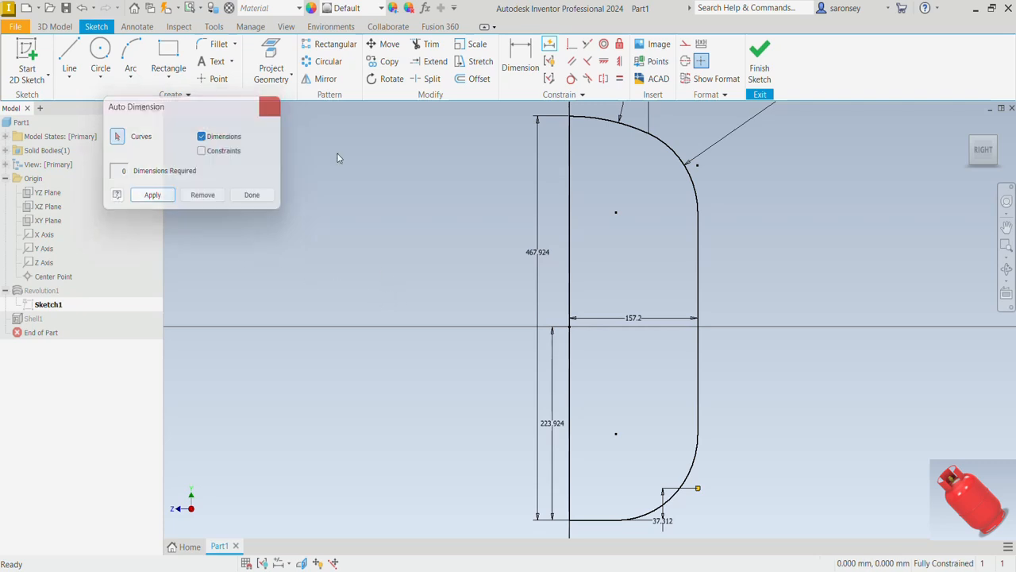
left_click(760, 70)
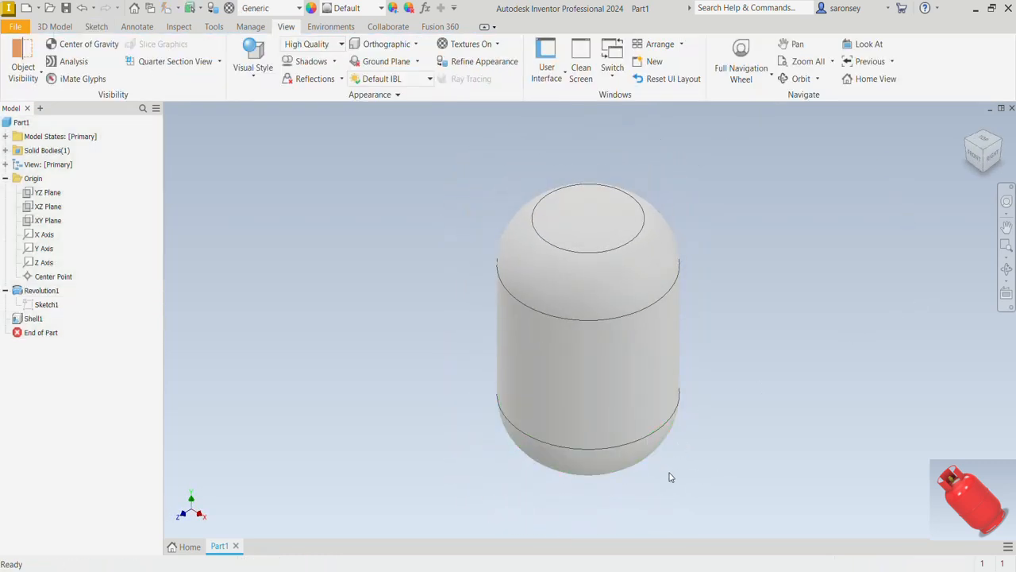
Start a sketch on a new plane offset 25 mm outward from the cylinder's flat bottom face.
left_click(974, 157)
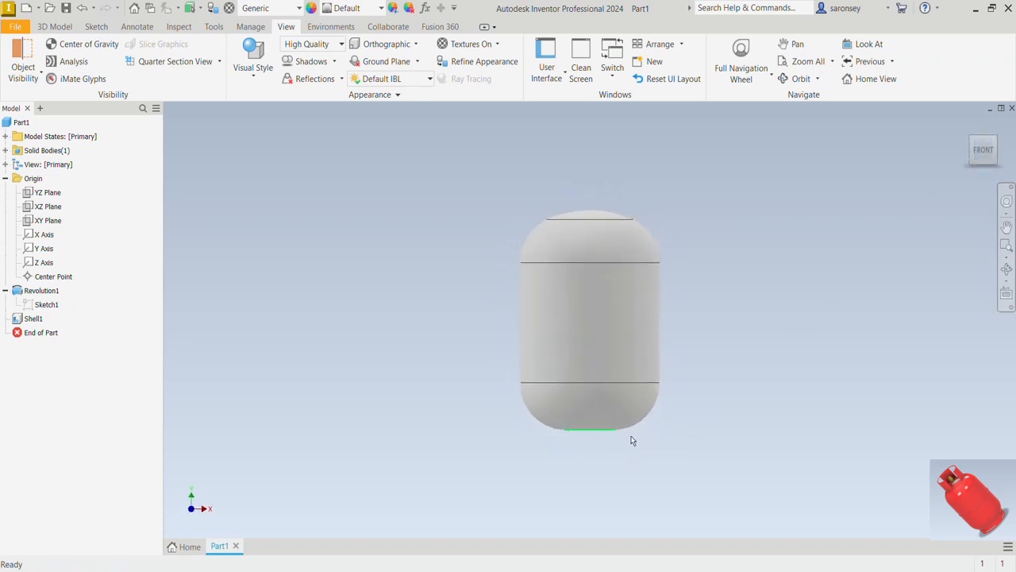
scroll(583, 476, "up", 3)
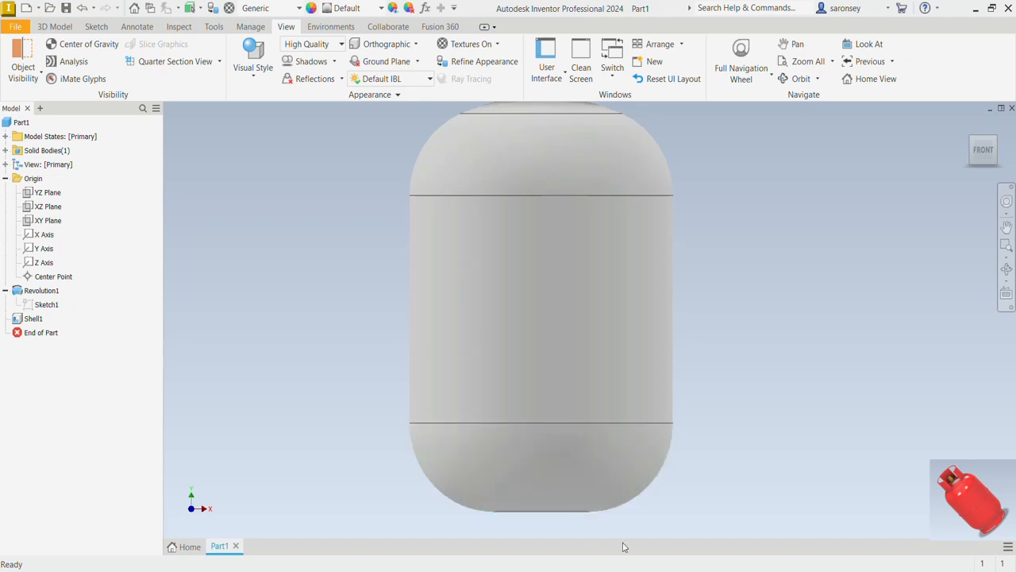
scroll(706, 243, "down", 2)
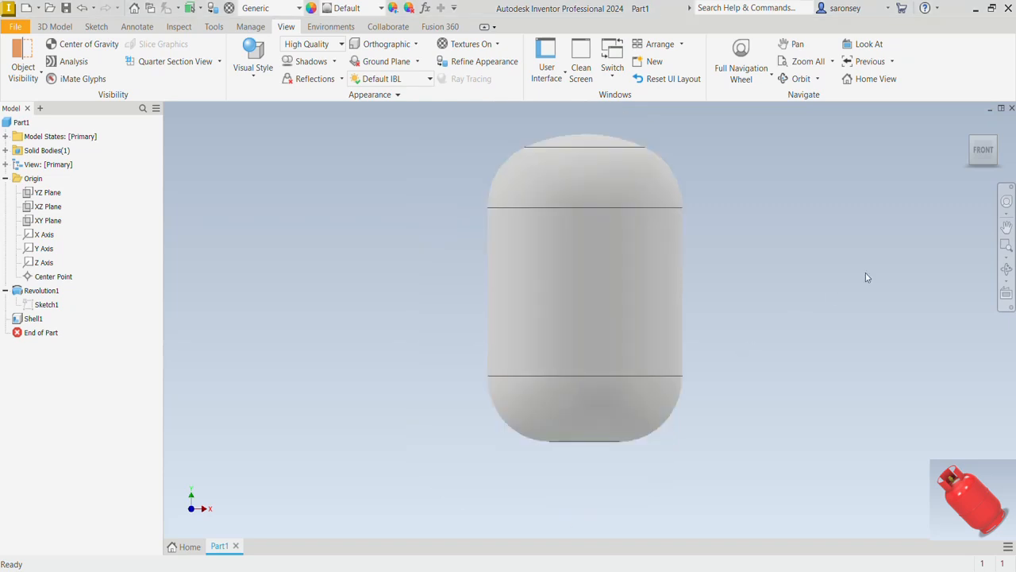
left_click(966, 123)
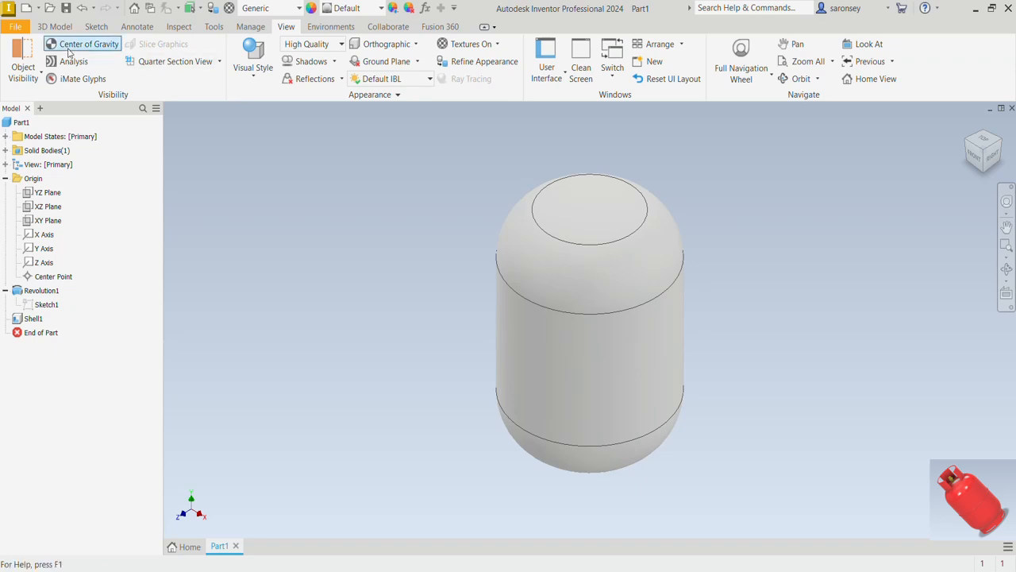
left_click(95, 27)
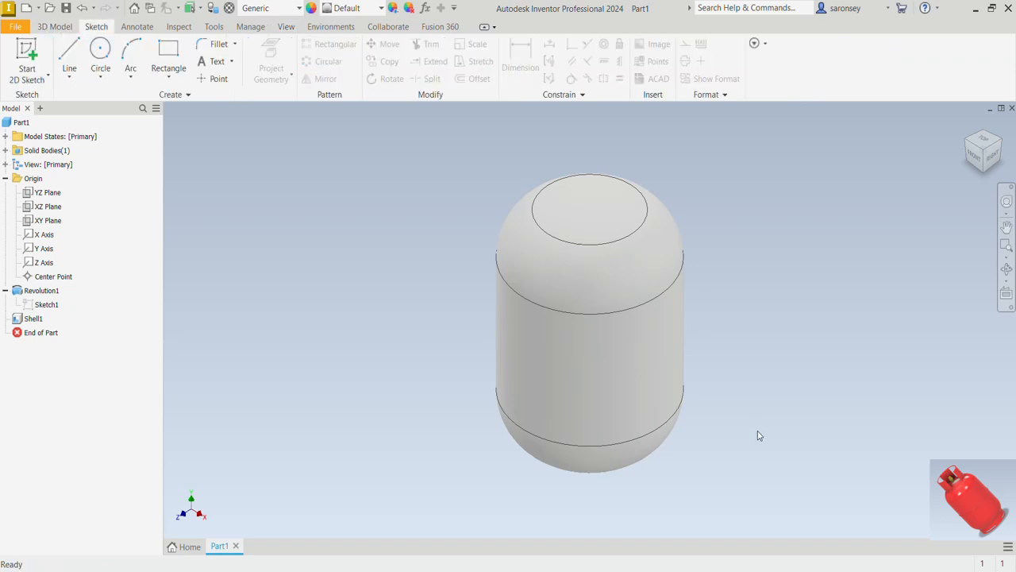
middle_click_drag(762, 458, 774, 381, "shift")
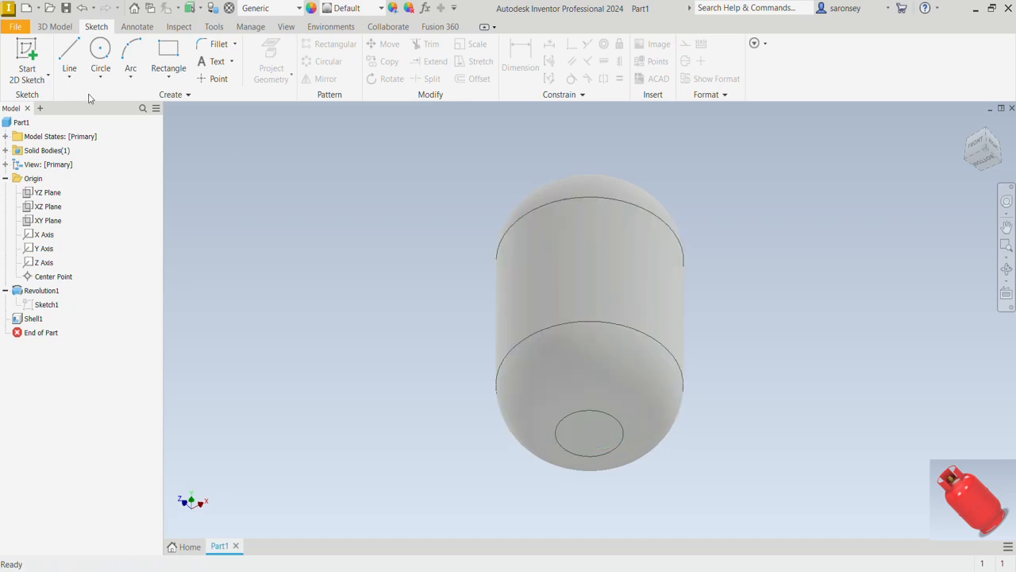
left_click(26, 60)
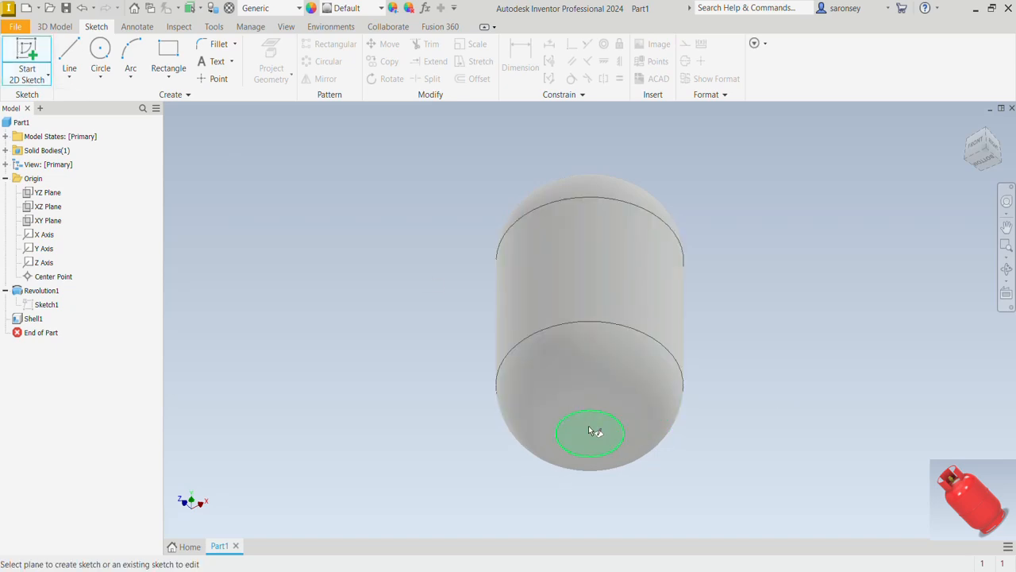
left_click_drag(588, 426, 591, 463)
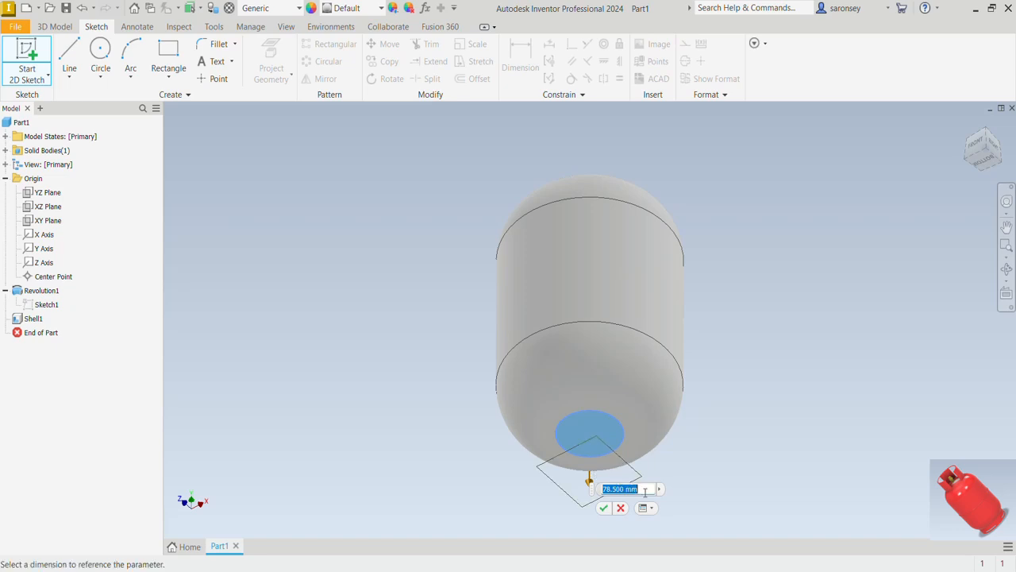
type("25")
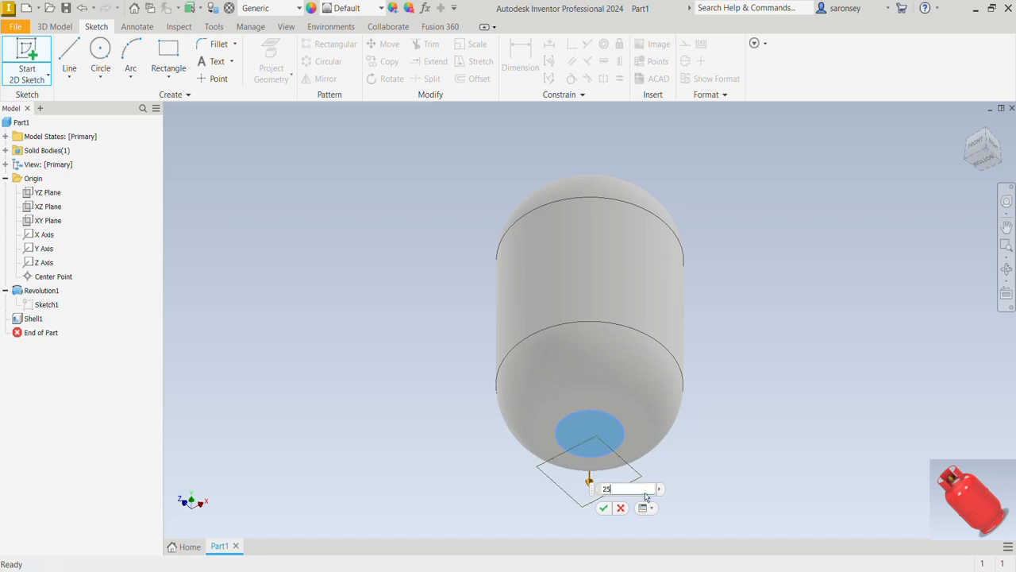
key("Return")
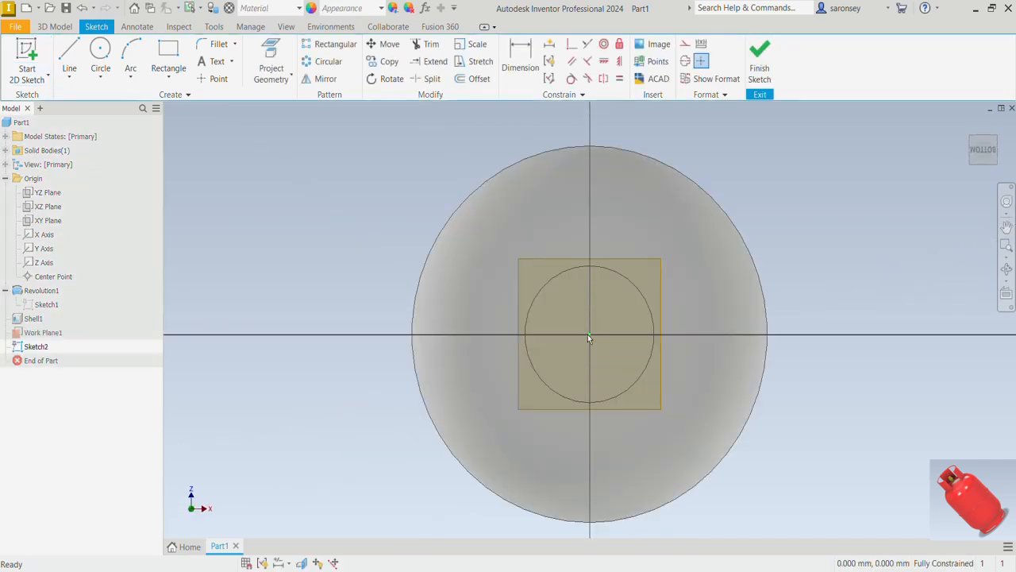
Draw a 250 mm diameter circle centred on the sketch origin.
left_click(101, 51)
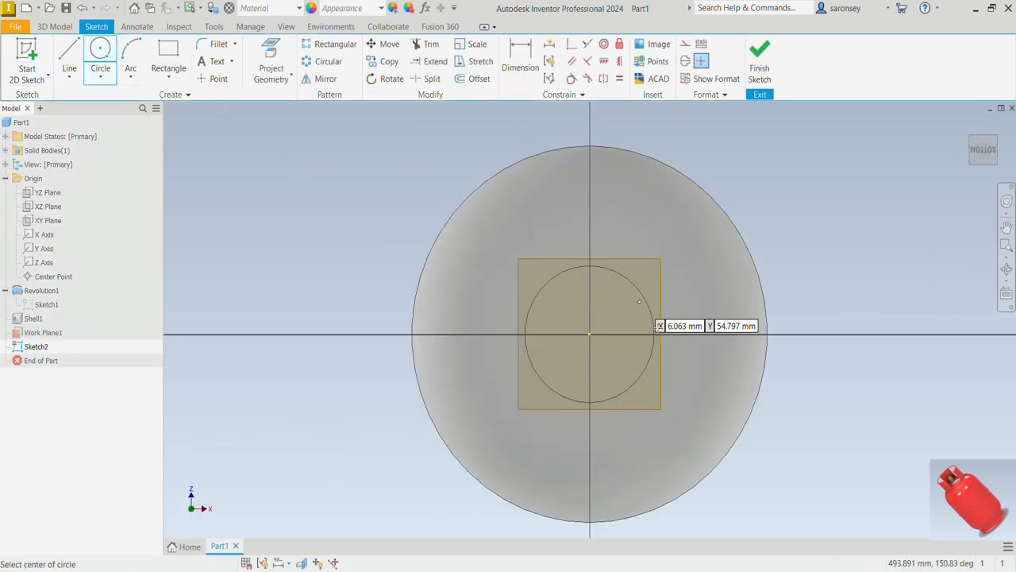
left_click(590, 335)
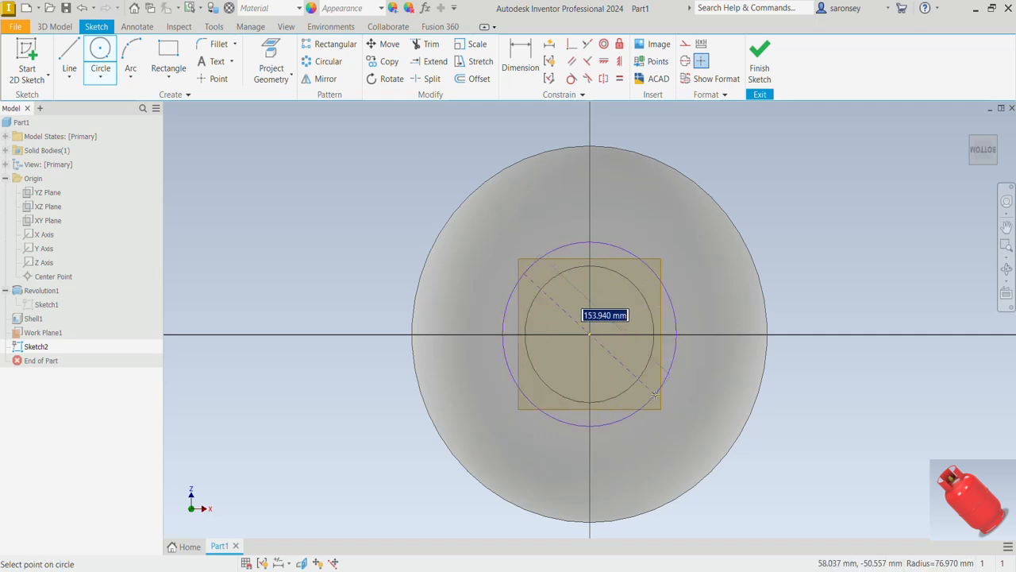
type("2")
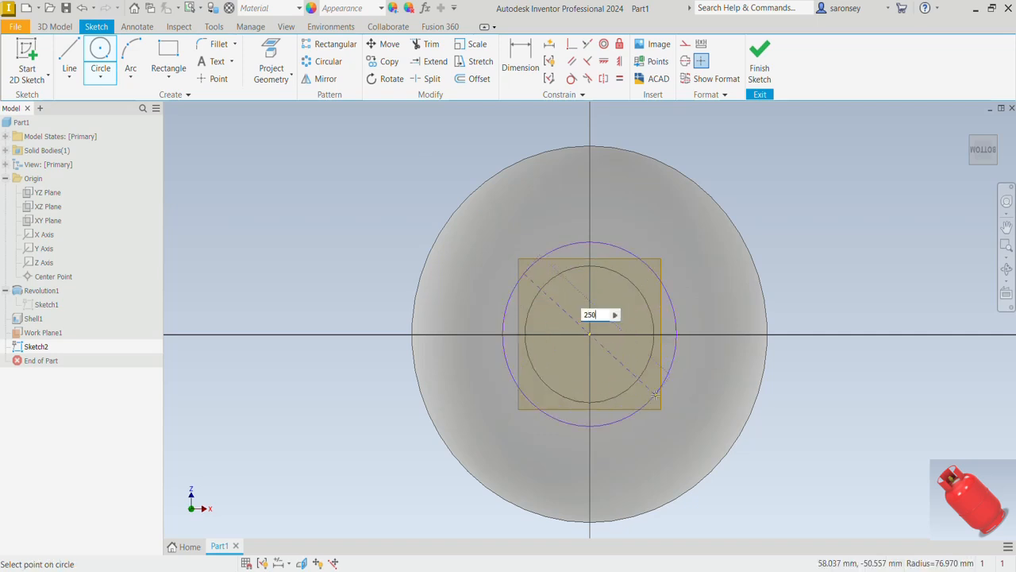
type("50")
key("Return")
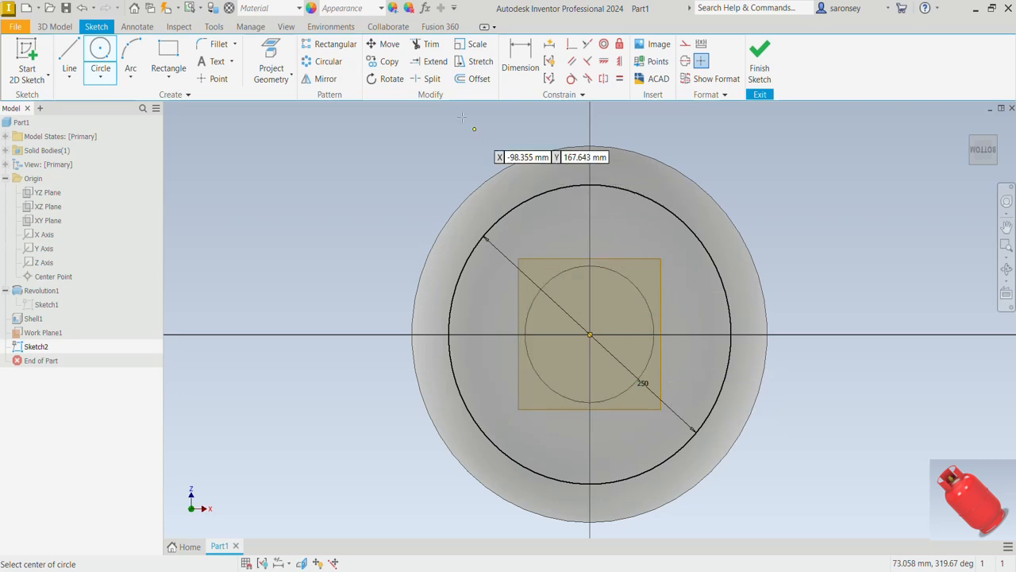
Offset the 250 mm circle inward by 4 mm to form a thin ring, and finish the sketch.
left_click(470, 81)
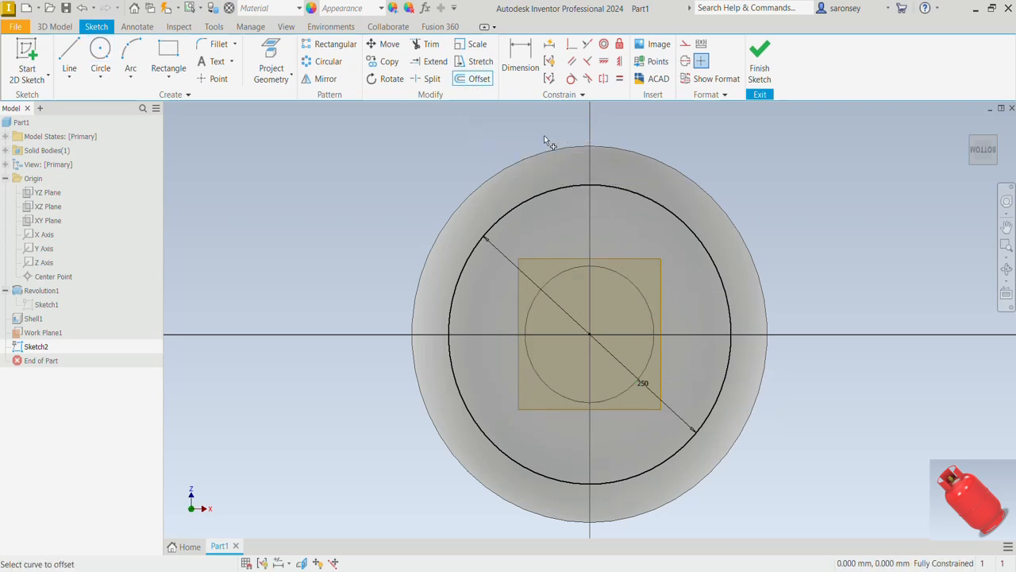
left_click(582, 187)
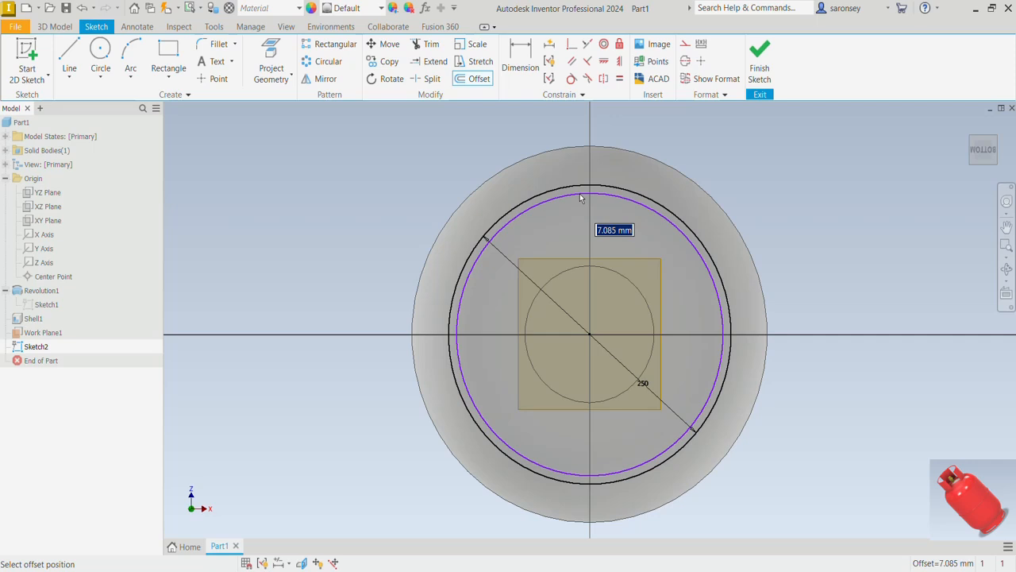
type("4")
key("Return")
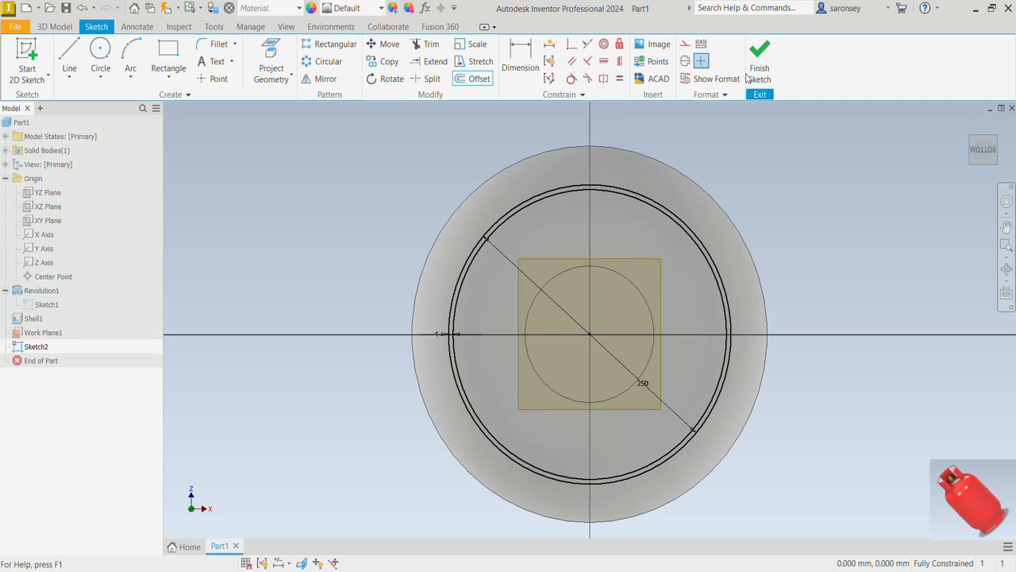
left_click(747, 76)
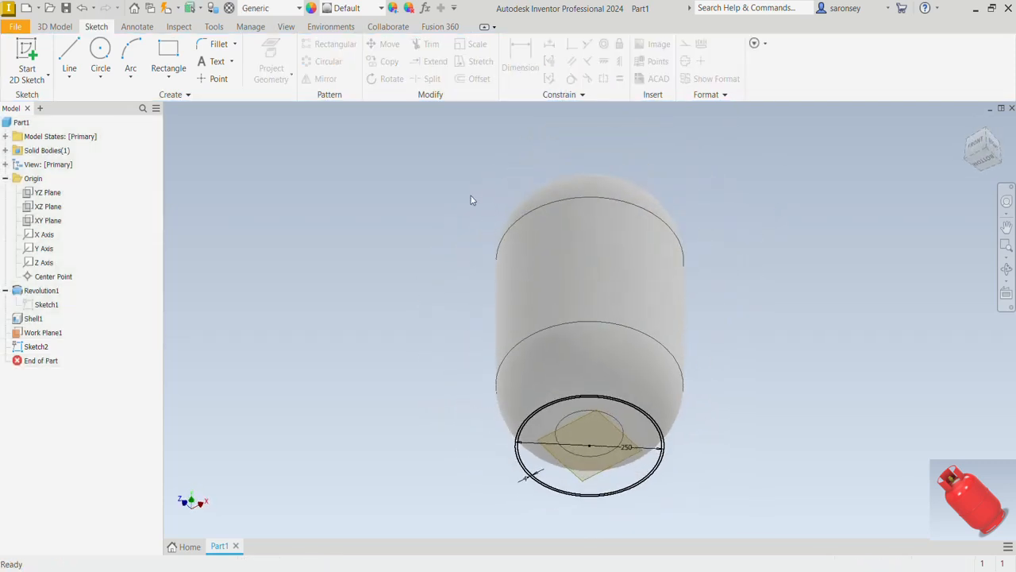
Extrude the thin ring profile up to the next face of the cylinder body, joining it as the foot ring.
key("e")
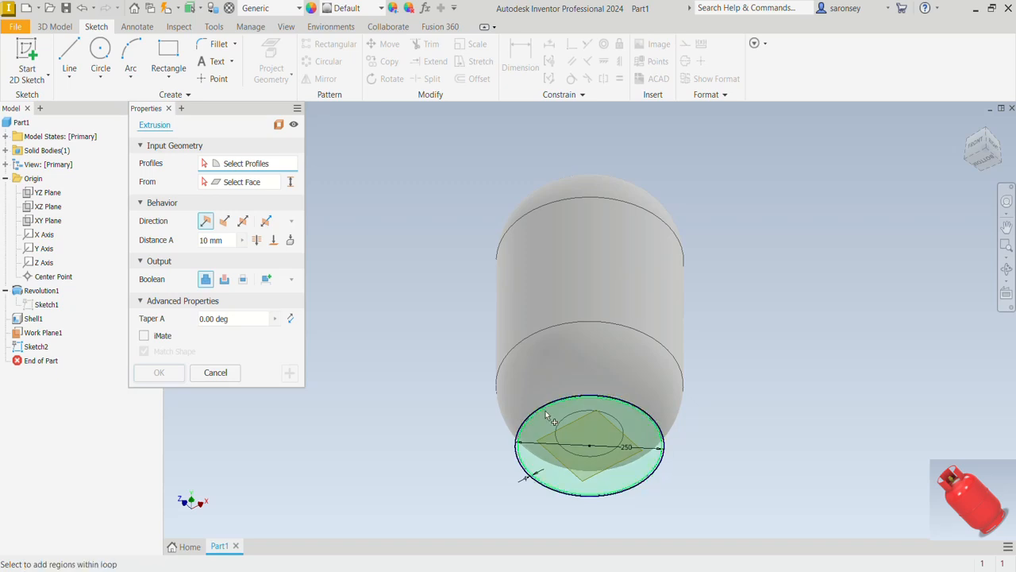
scroll(548, 414, "up", 5)
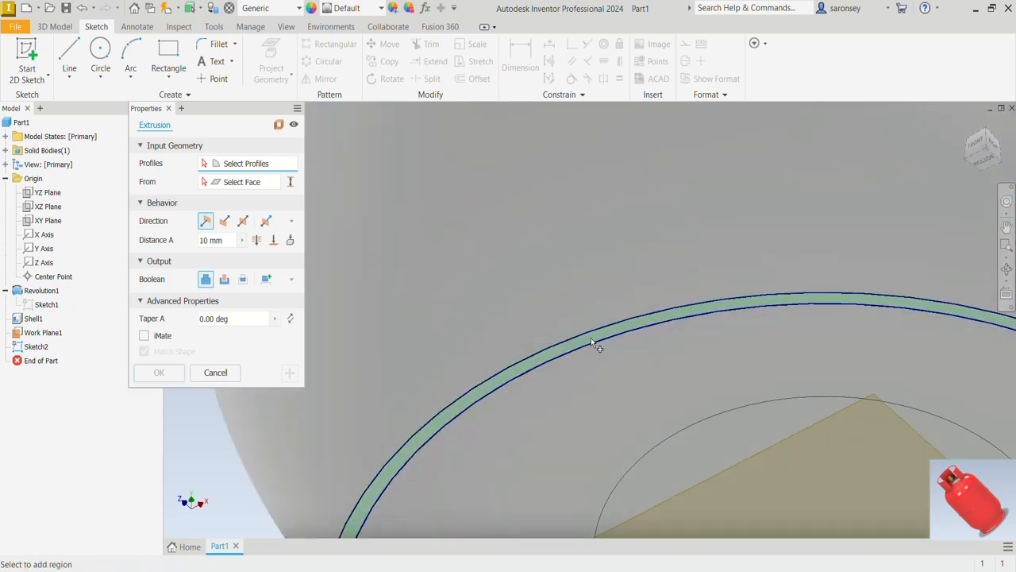
left_click(592, 346)
scroll(596, 342, "down", 5)
middle_click_drag(807, 349, 798, 362, "shift")
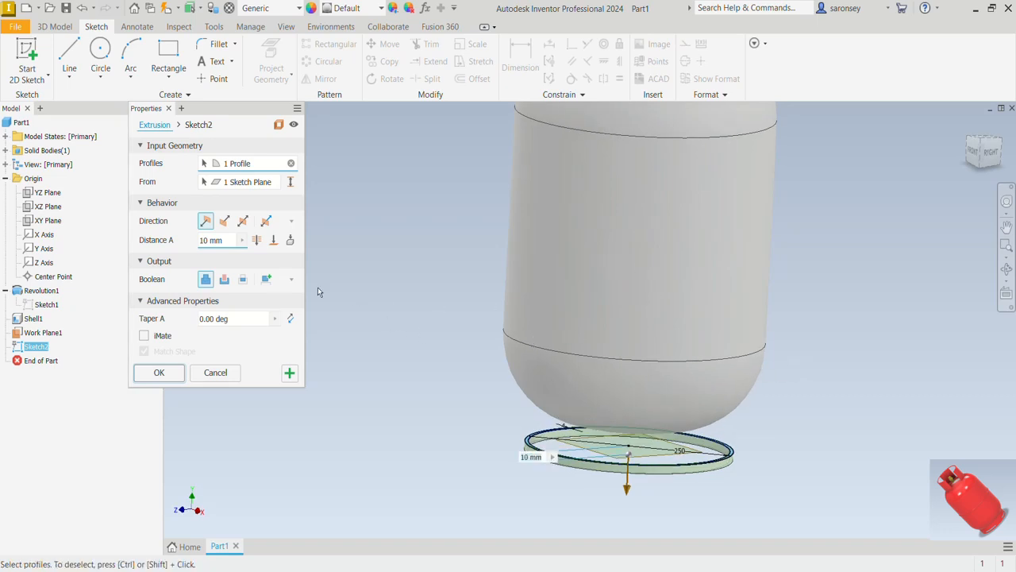
left_click(290, 239)
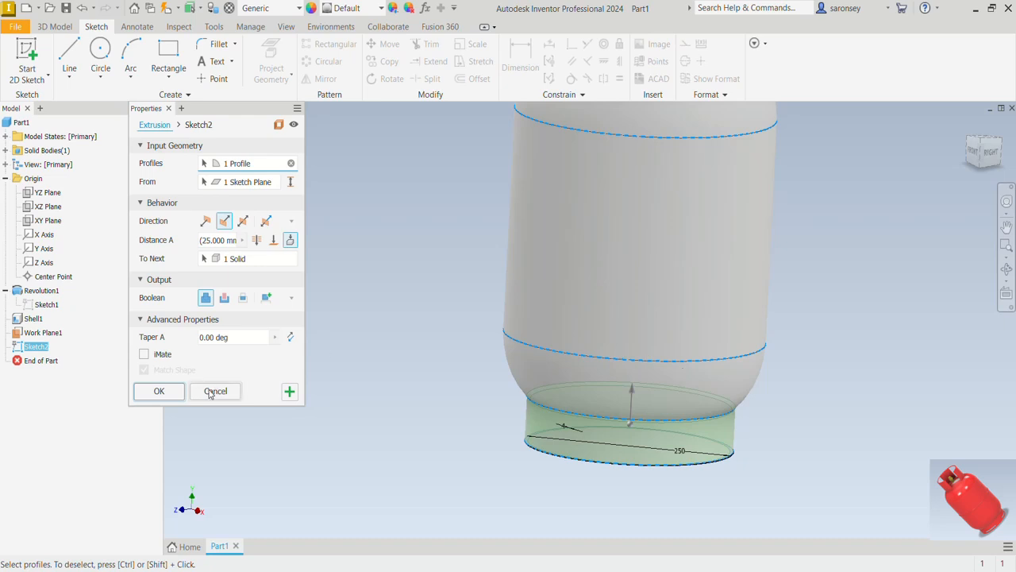
left_click(175, 400)
Hide the offset work plane below the base and return to the home view.
scroll(723, 401, "up", 3)
middle_click_drag(731, 422, 717, 406, "shift")
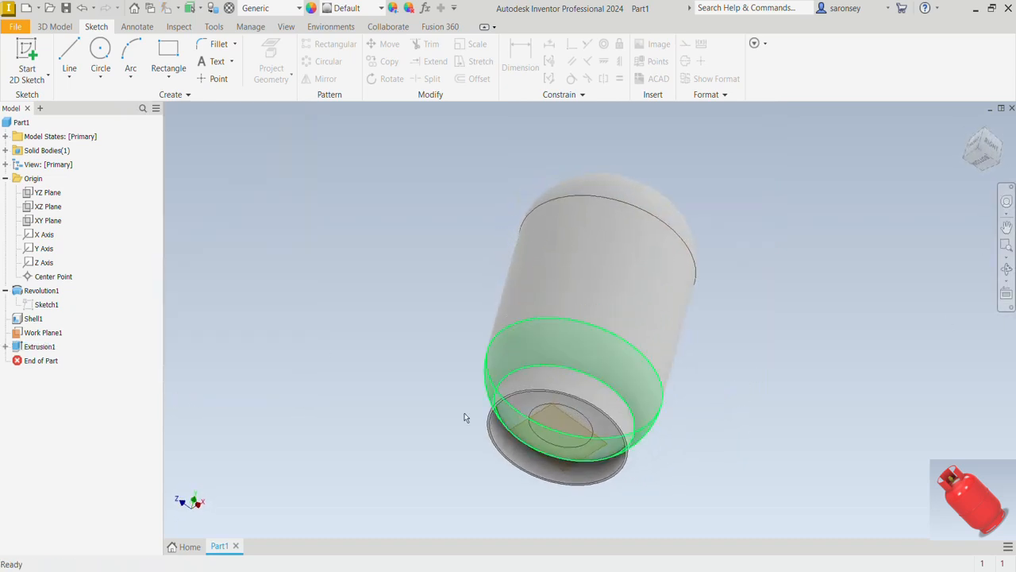
left_click(50, 337)
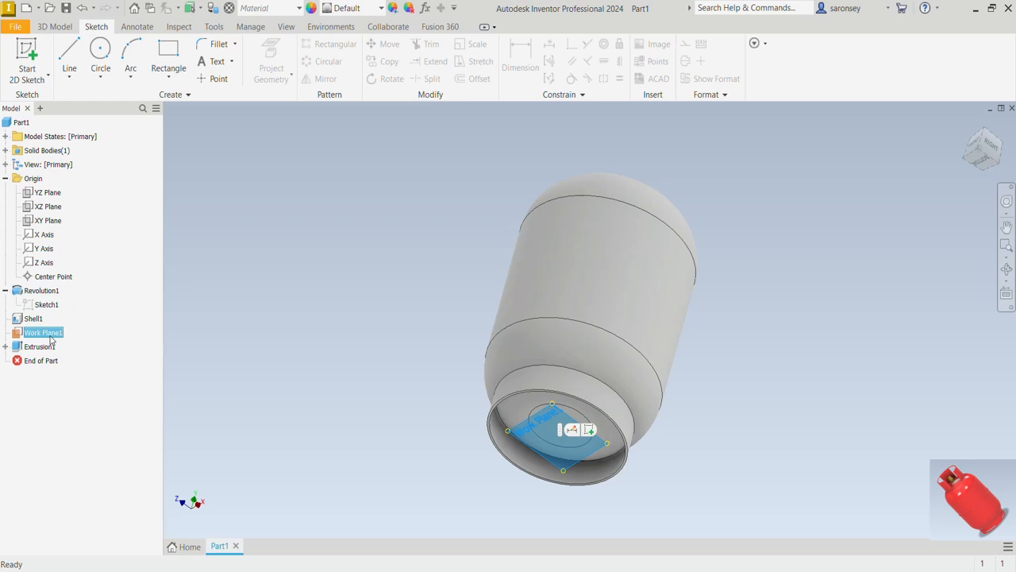
right_click(50, 339)
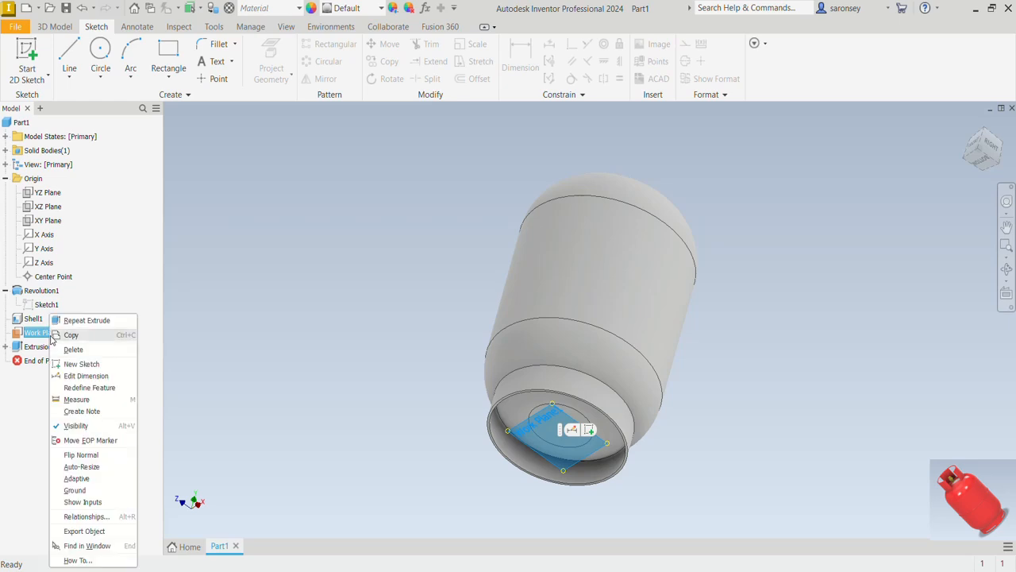
left_click(99, 431)
key("F6")
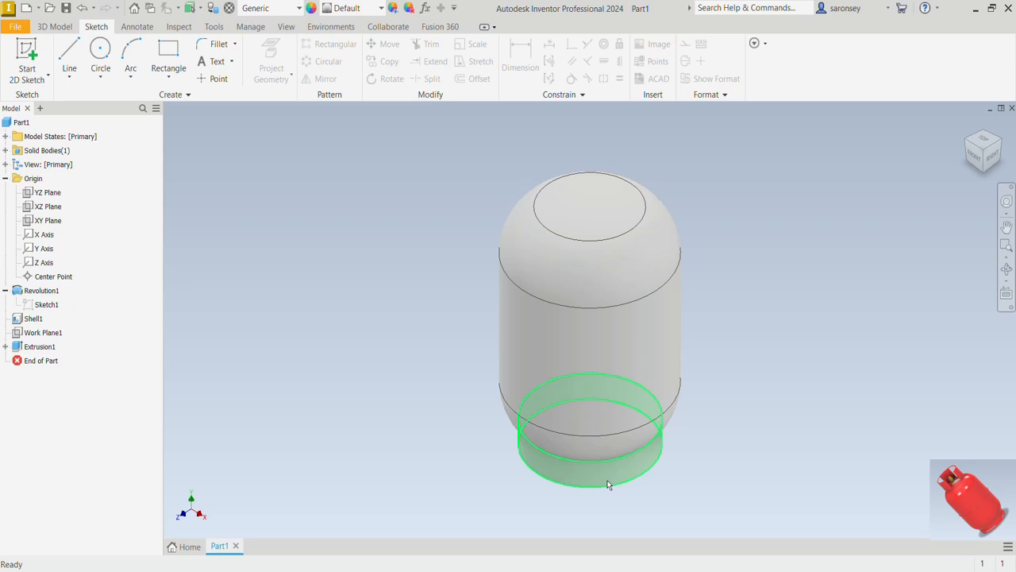
Start a 2D sketch on the XY plane and slice the graphics to show the cylinder's cross-section.
left_click(24, 56)
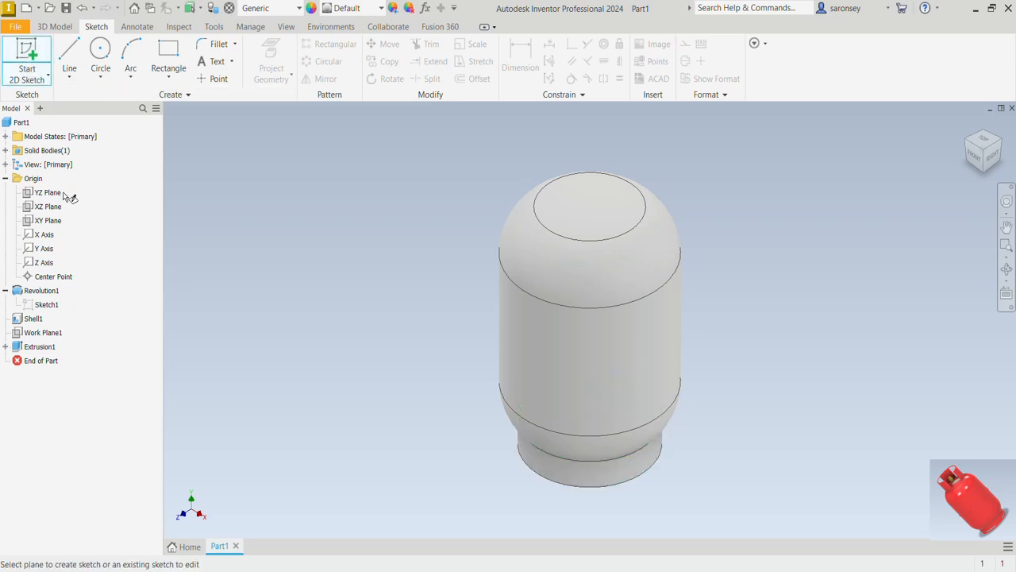
left_click(56, 223)
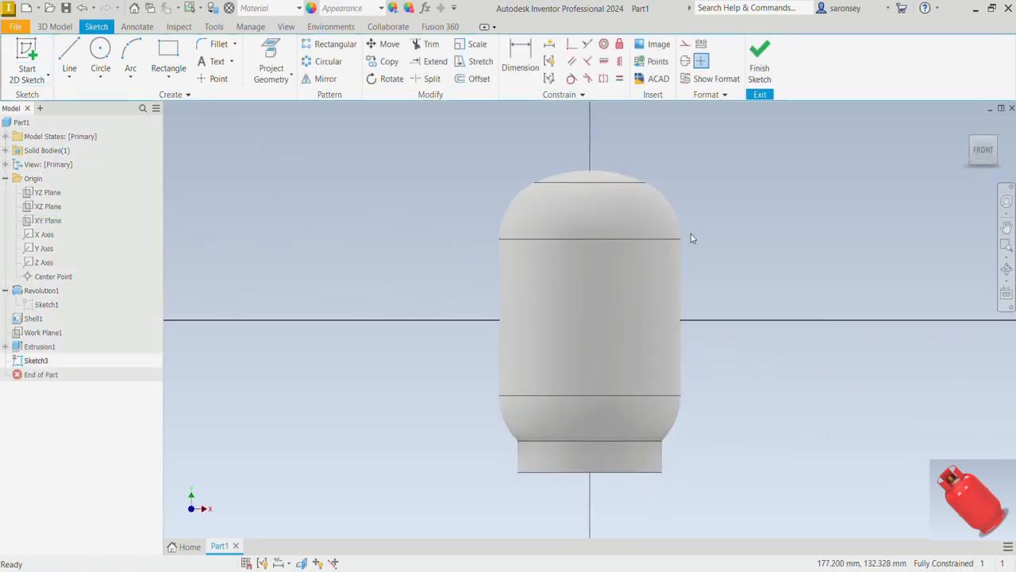
left_click(301, 563)
middle_click_drag(813, 458, 770, 453)
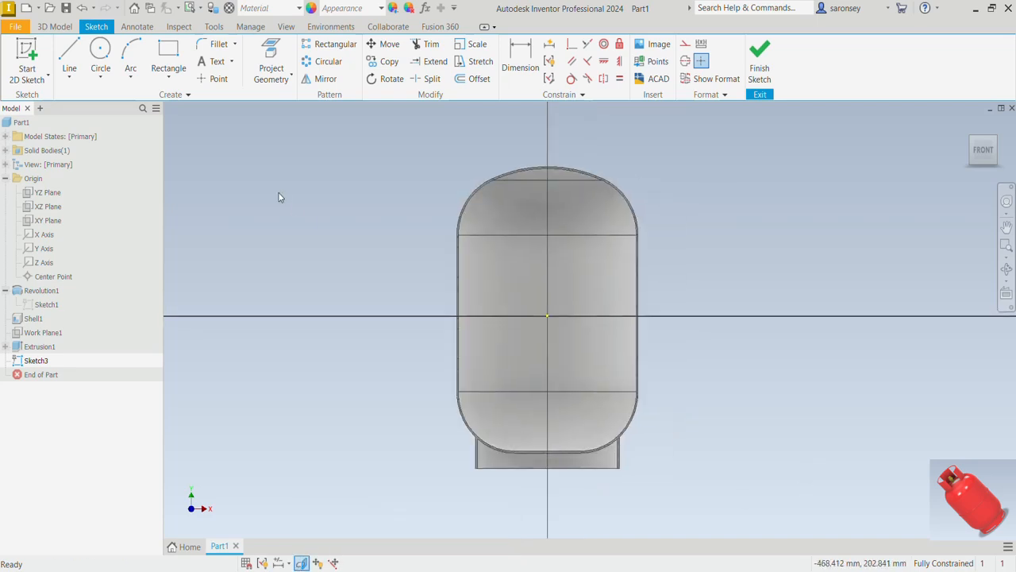
Draw a horizontal centre-to-centre slot beside the body, 100 mm between centres and 10 mm wide.
left_click(169, 75)
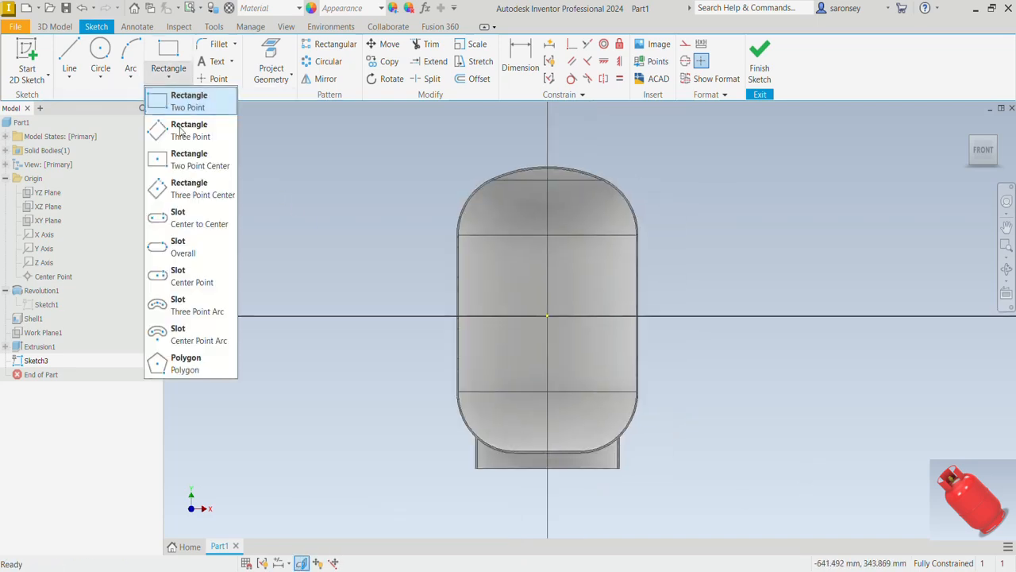
left_click(201, 224)
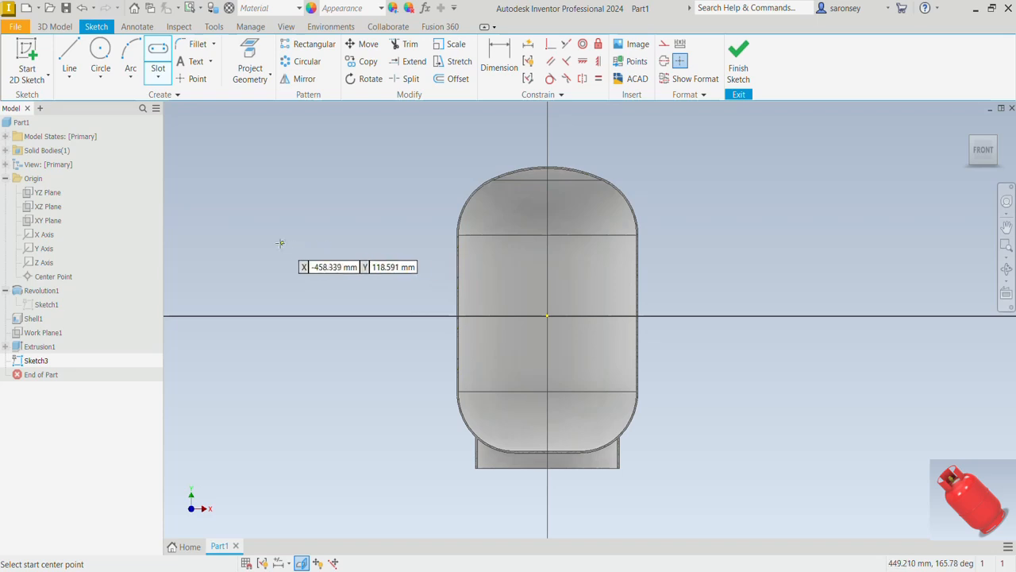
left_click(276, 243)
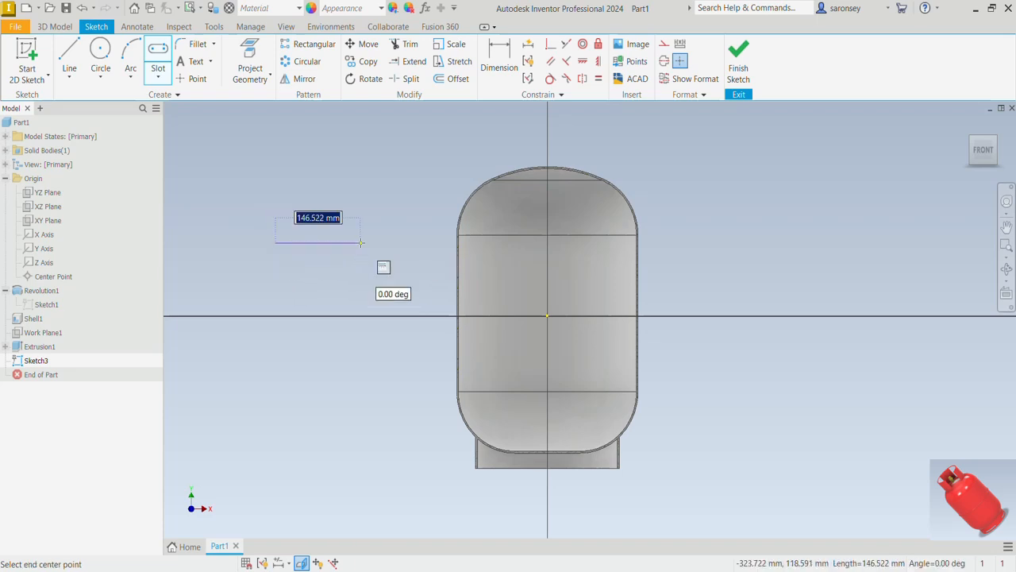
type("10")
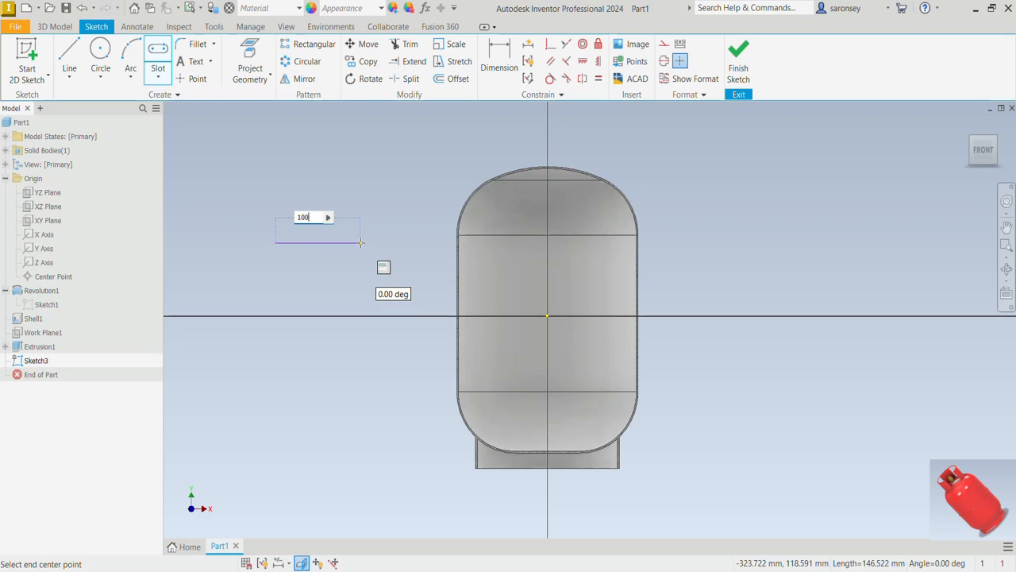
type("0")
key("Return")
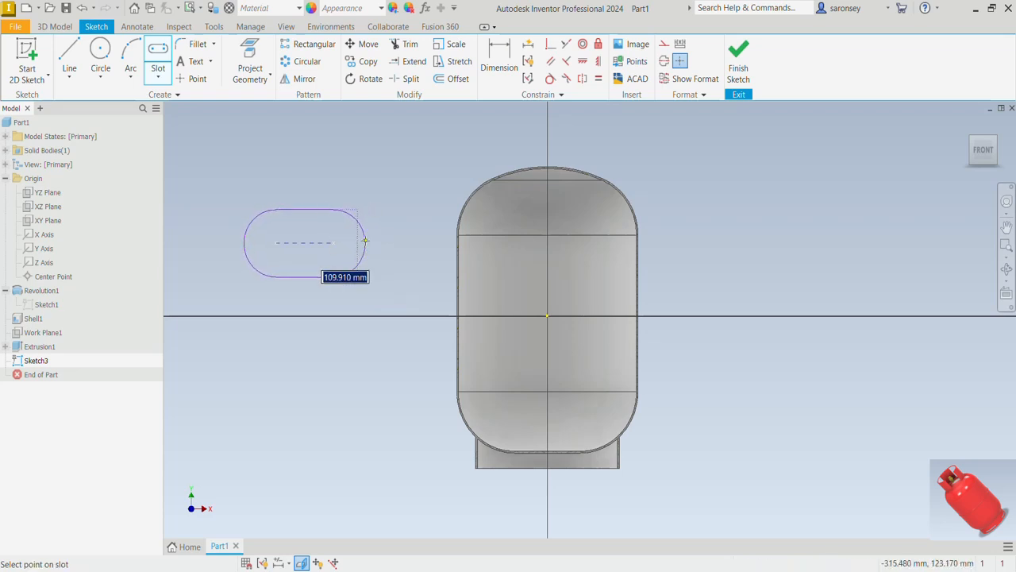
type("1")
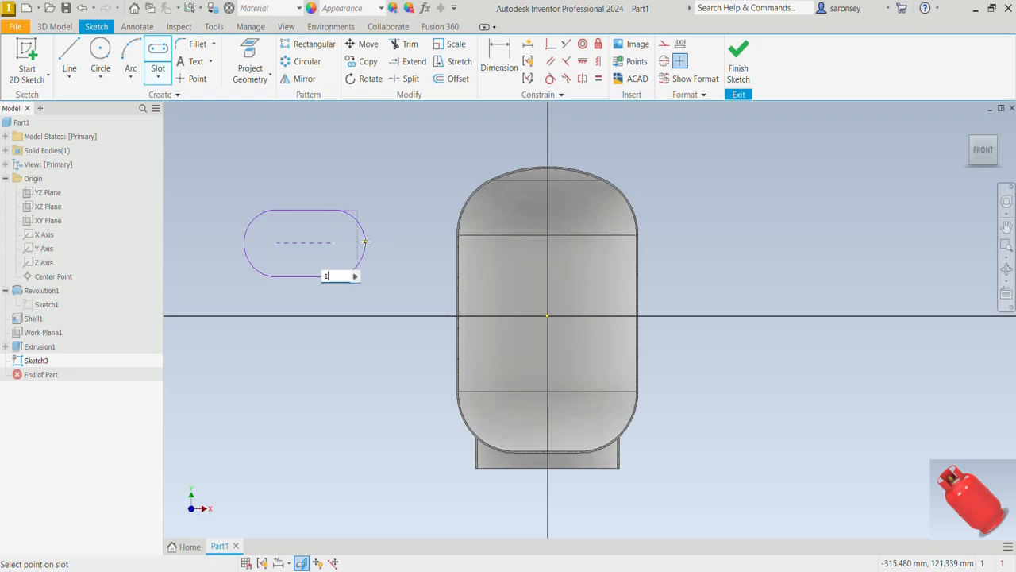
type("0")
key("Return")
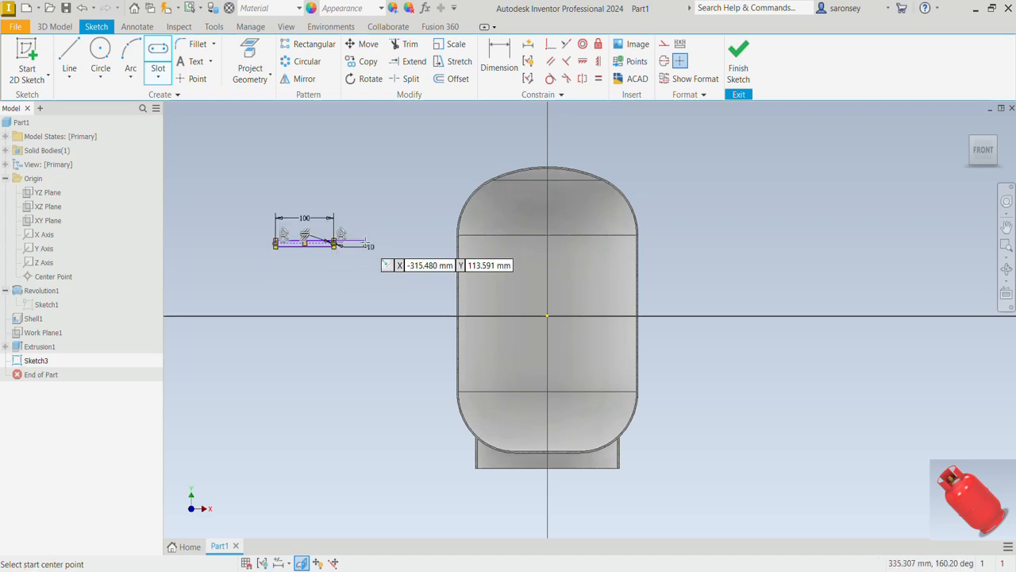
right_click(433, 175)
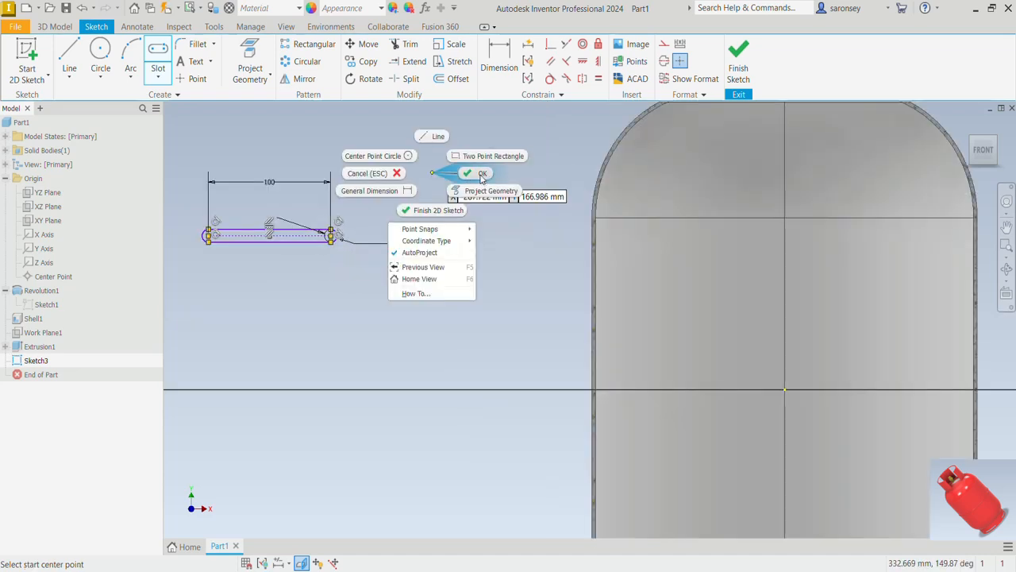
left_click(475, 173)
Align the slot's midpoint vertically with the sketch origin and move the slot down into the foot ring below the base.
scroll(527, 284, "up", 3)
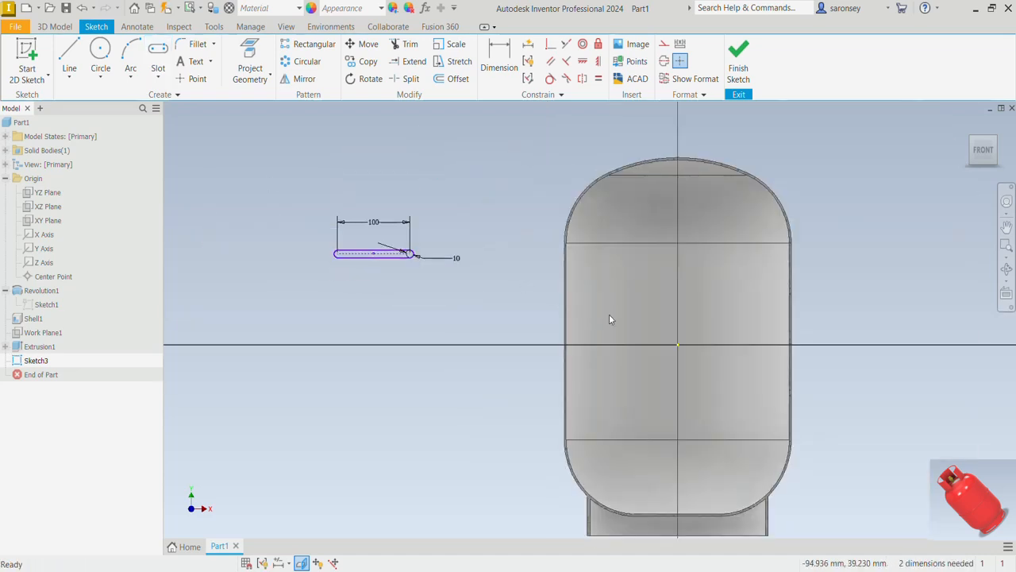
left_click(598, 61)
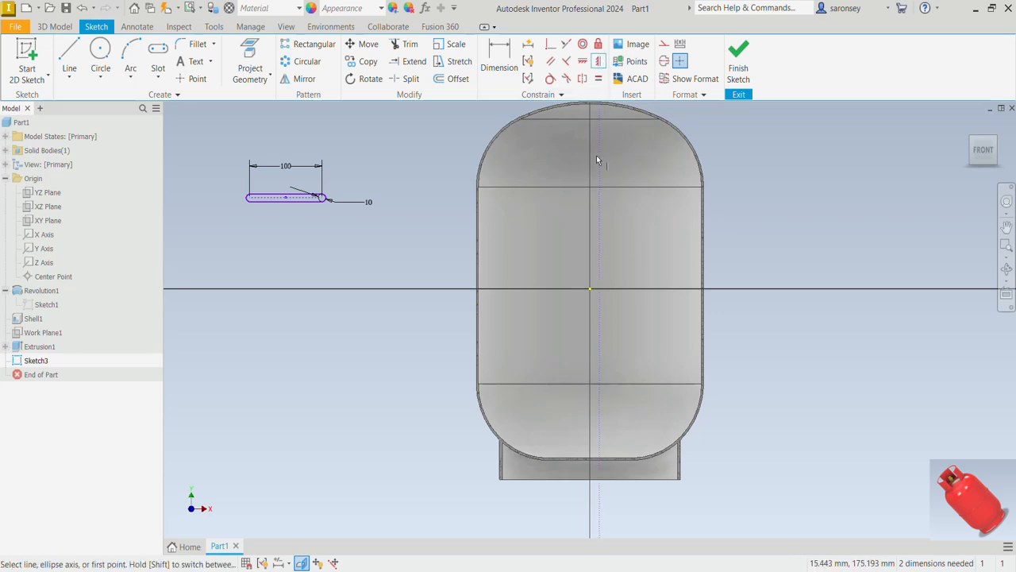
left_click(288, 199)
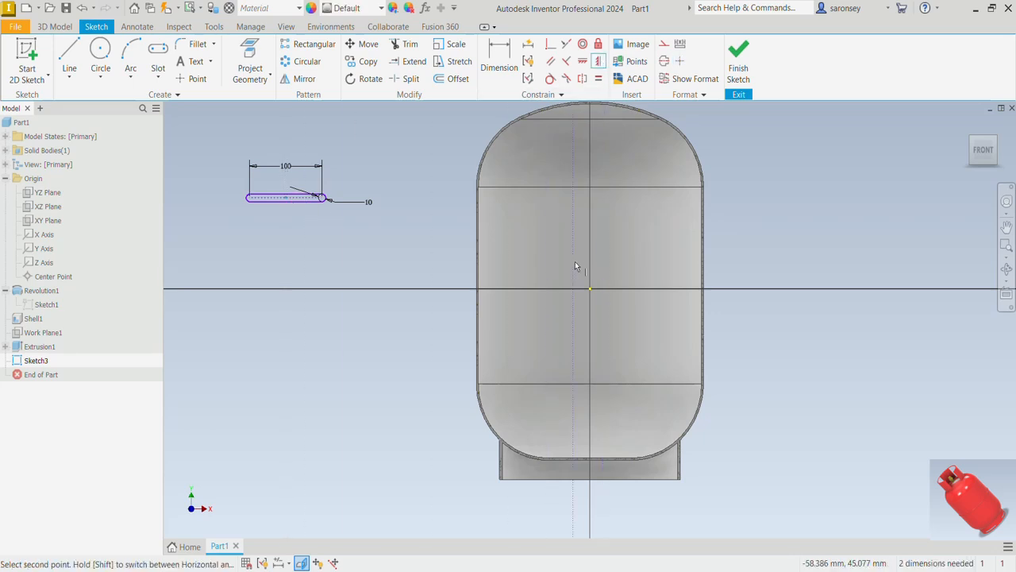
left_click(590, 290)
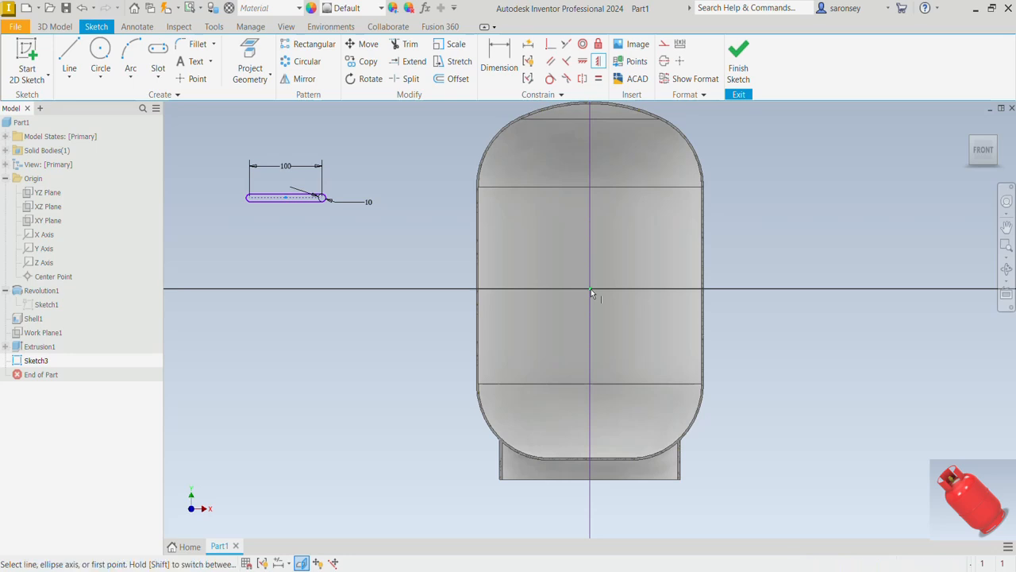
right_click(625, 260)
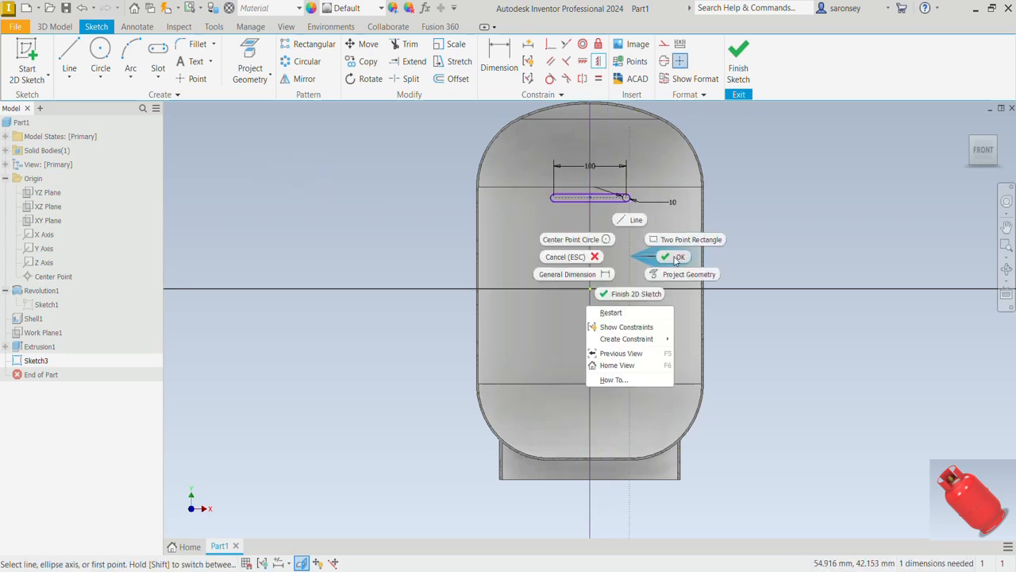
left_click(675, 258)
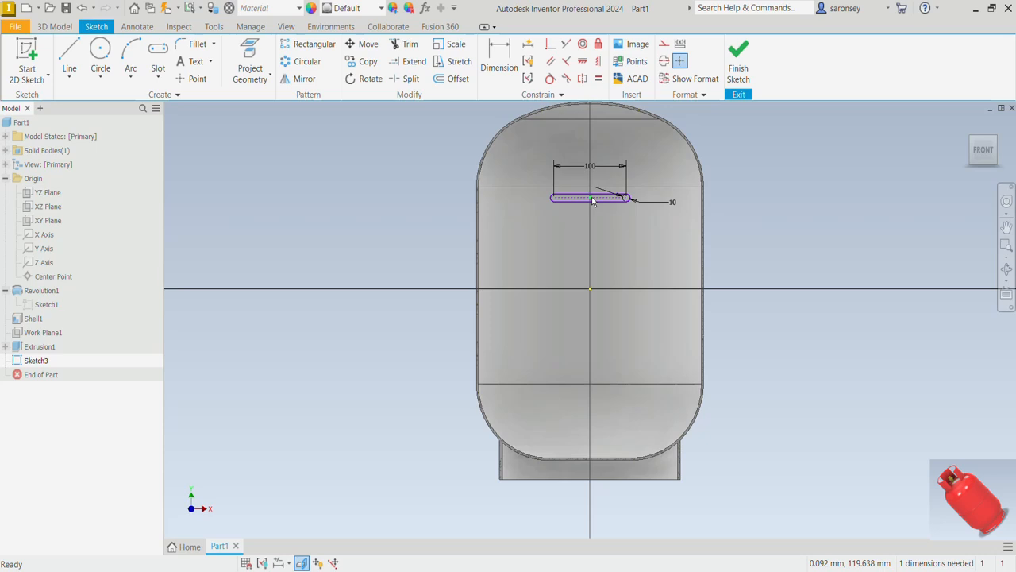
left_click_drag(591, 201, 610, 470)
scroll(649, 493, "up", 3)
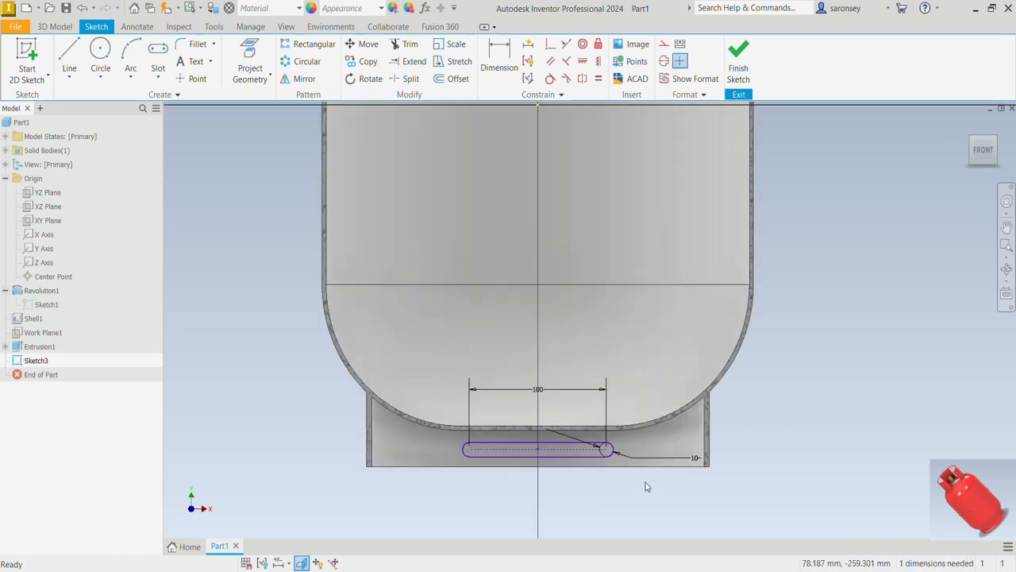
middle_click_drag(646, 481, 655, 500)
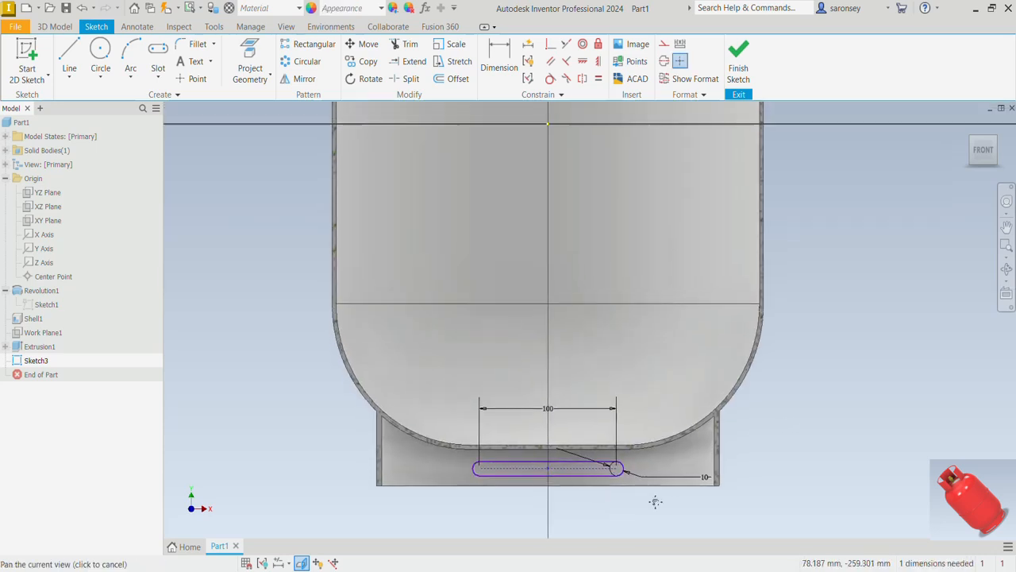
Dimension the slot's centreline 12 mm below the underside of the flat base and finish the sketch.
left_click(492, 57)
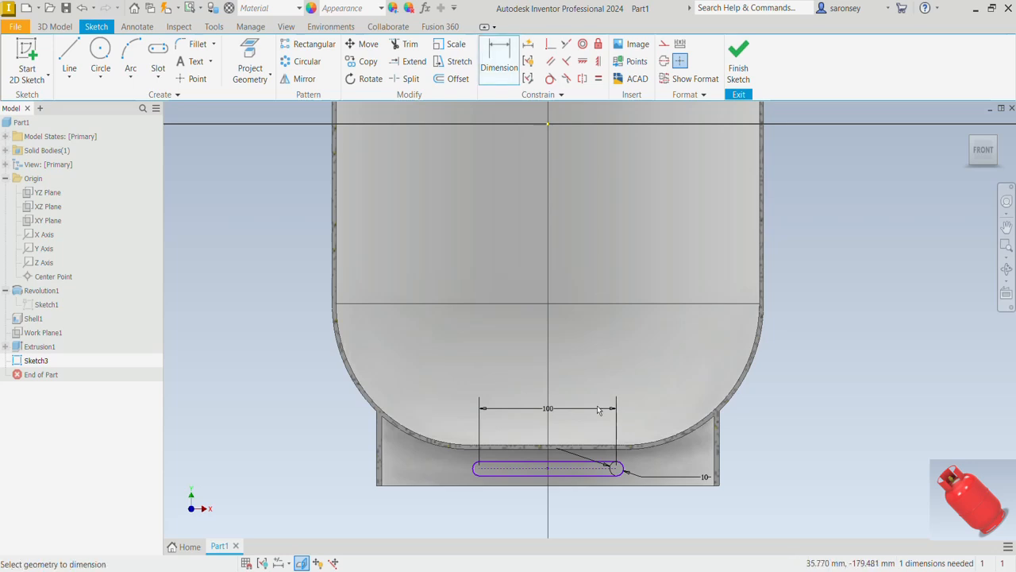
left_click(585, 473)
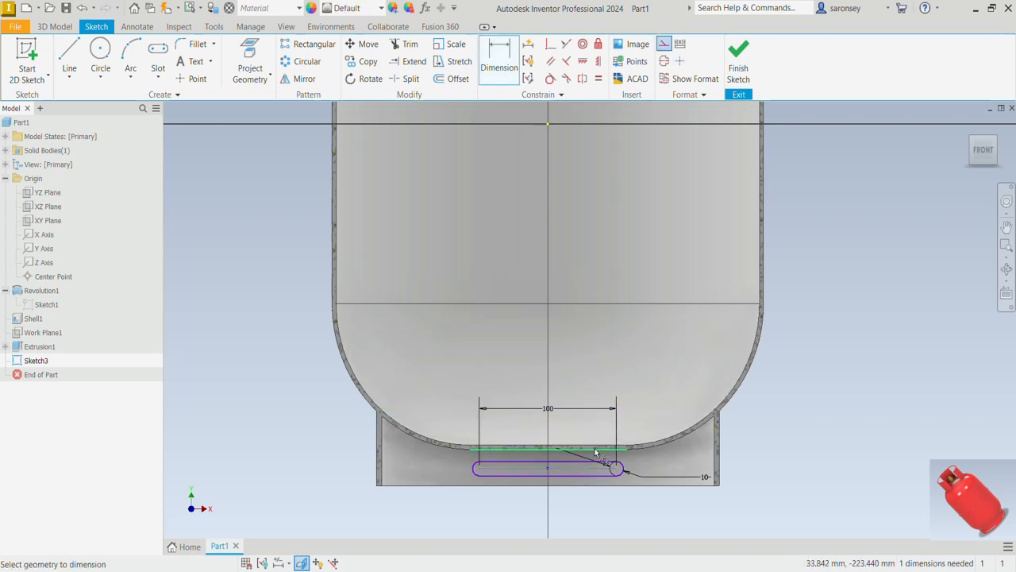
left_click(595, 452)
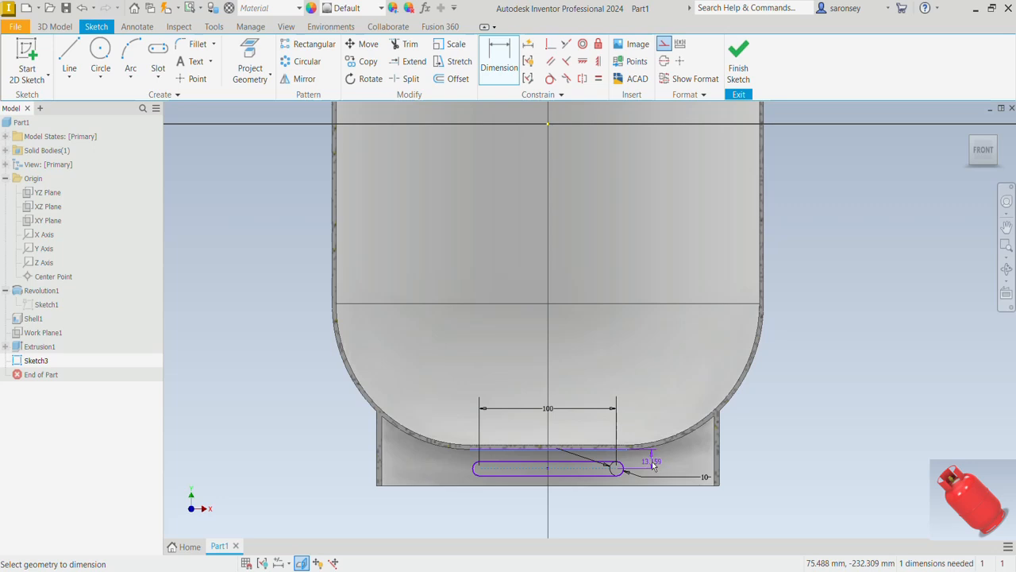
left_click(687, 470)
type("12")
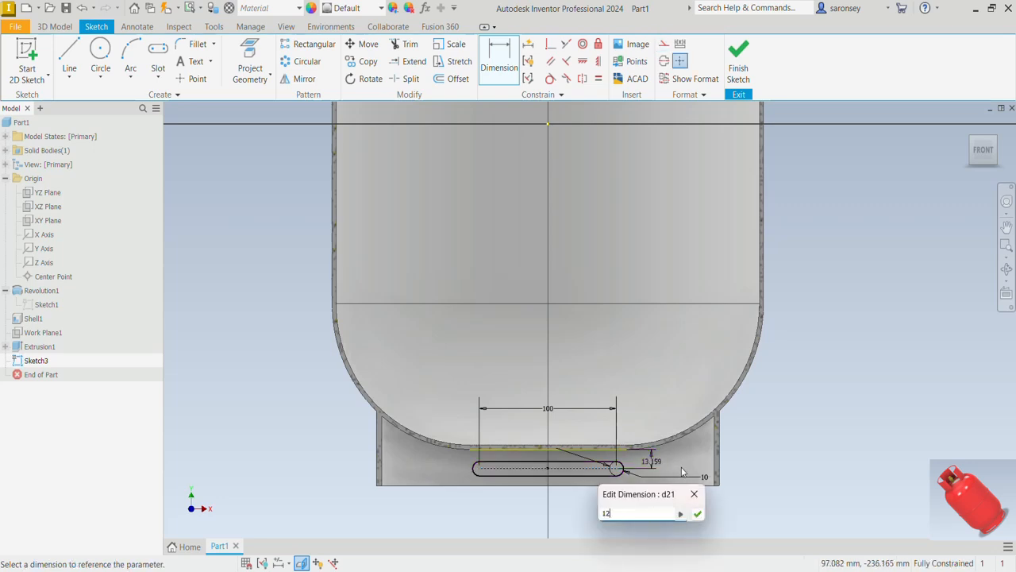
key("Return")
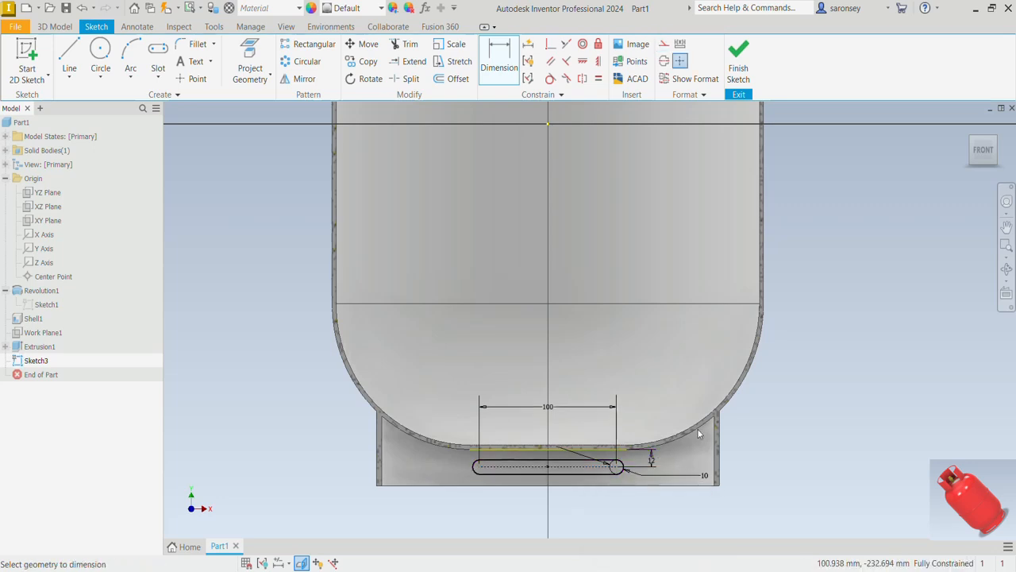
left_click(738, 60)
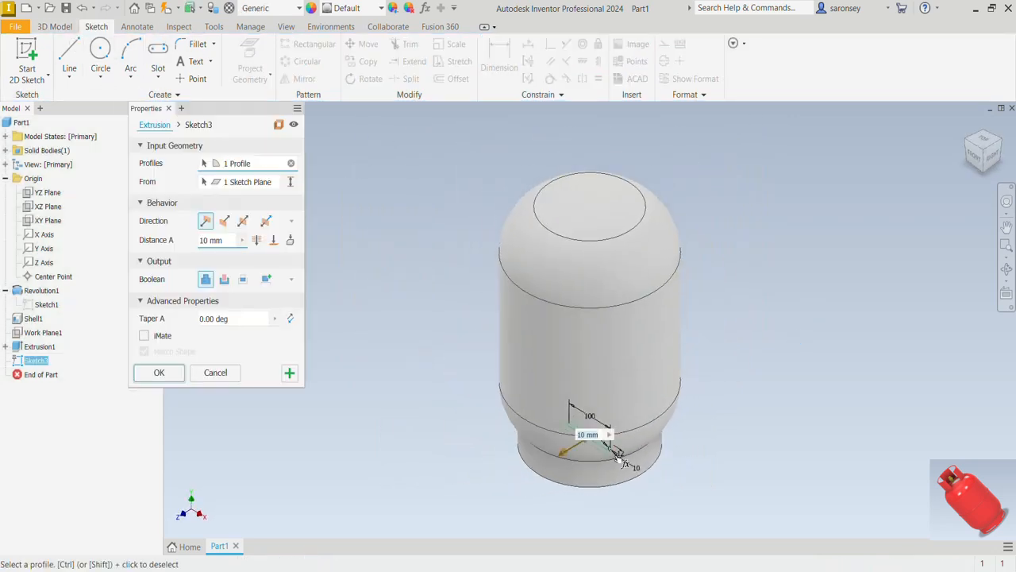
Extrude the slot profile as a cut through all in both directions to pierce the foot ring.
key("e")
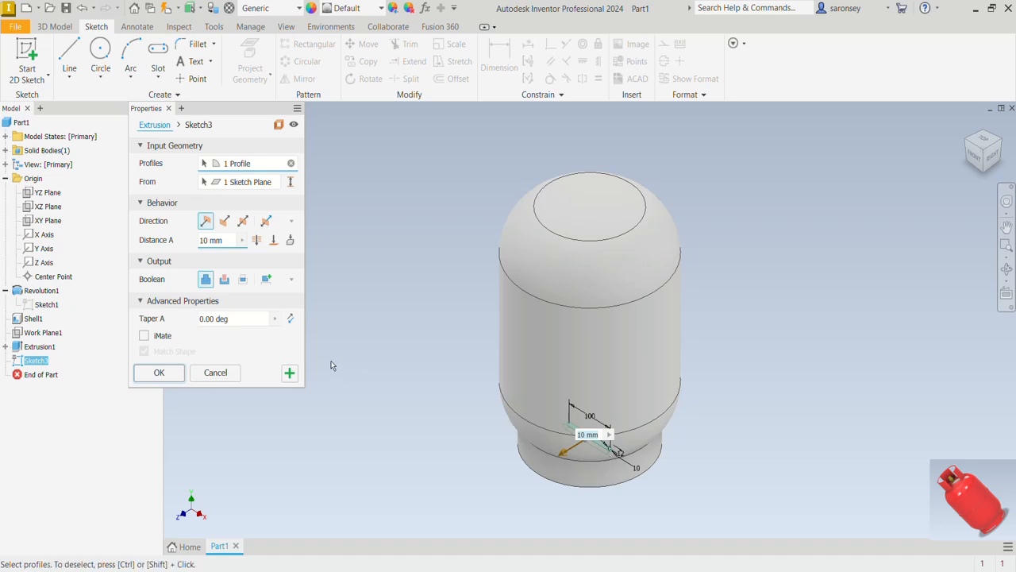
left_click(224, 280)
left_click(266, 221)
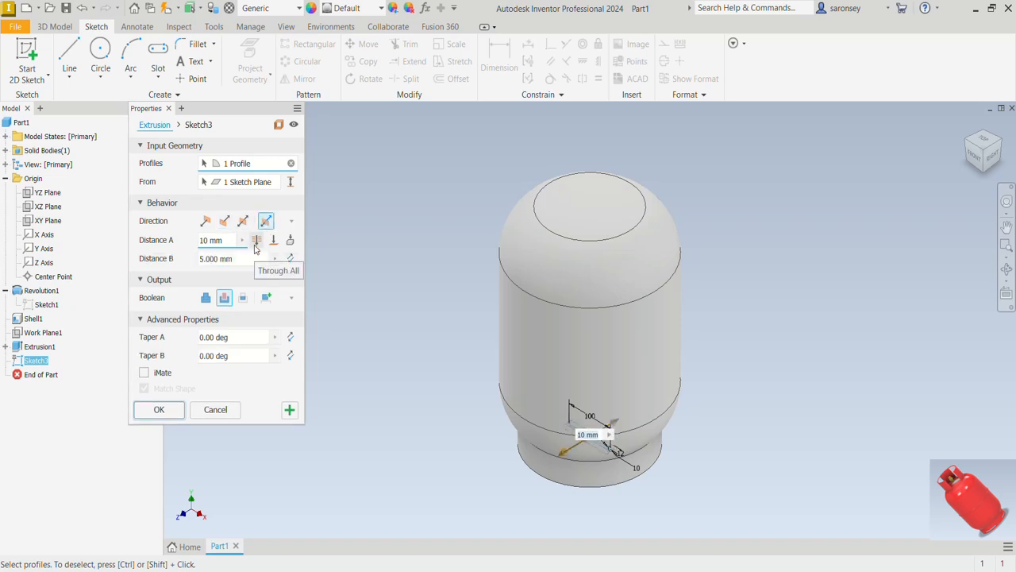
left_click(255, 246)
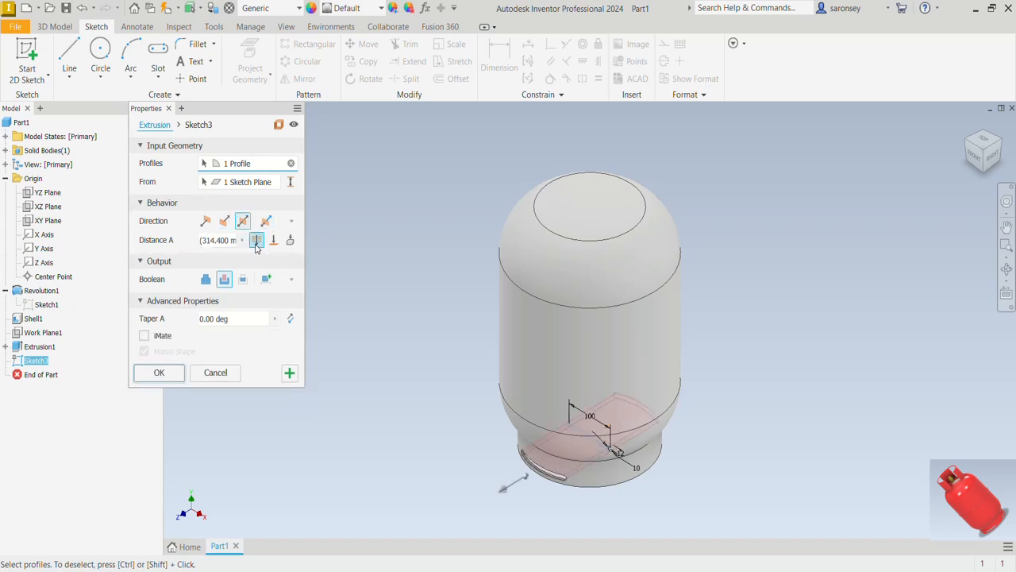
left_click(159, 372)
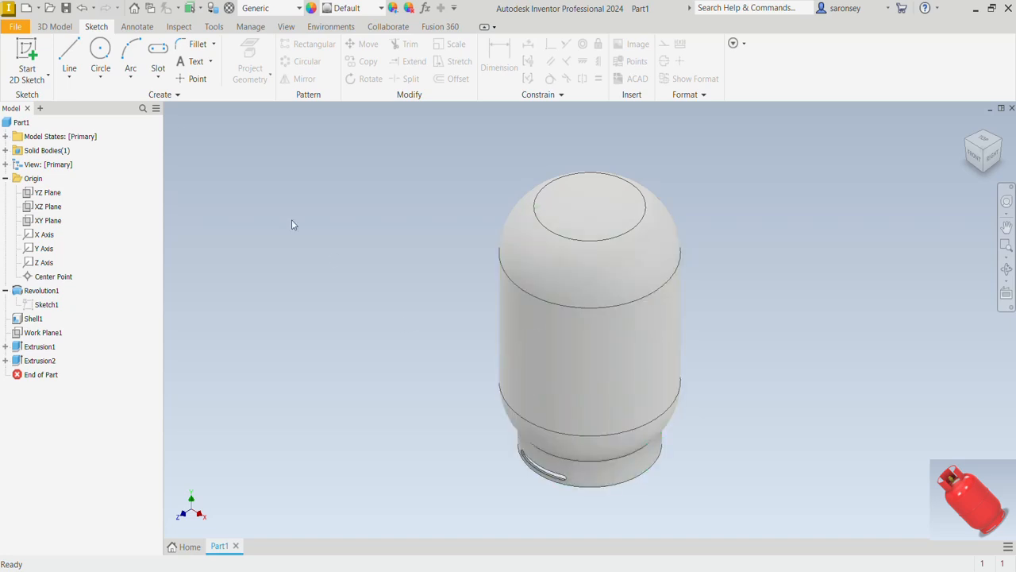
Create a circular pattern of the foot-ring slot cut with 4 occurrences over 360° around the cylinder's axis.
left_click(51, 27)
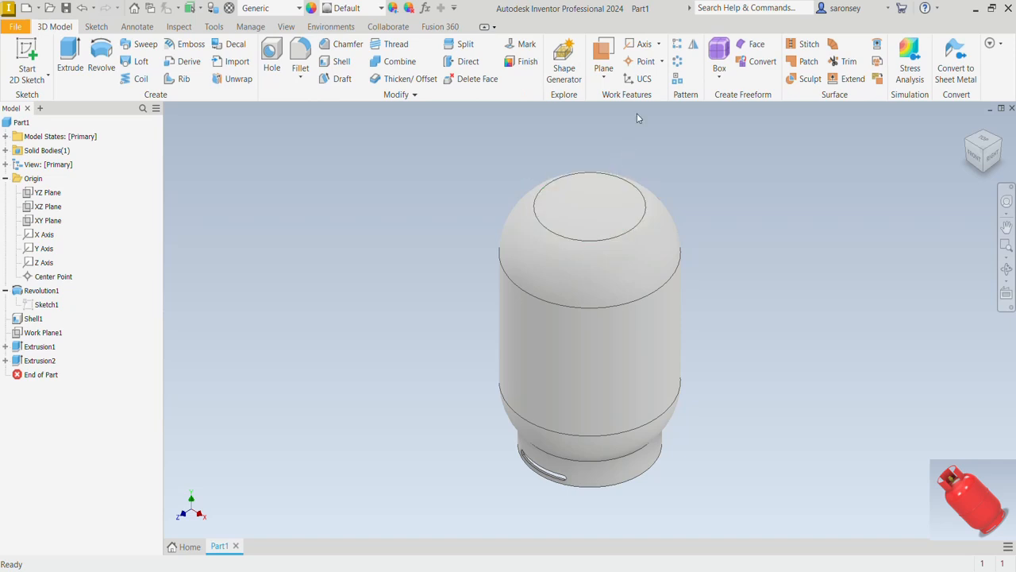
left_click(678, 61)
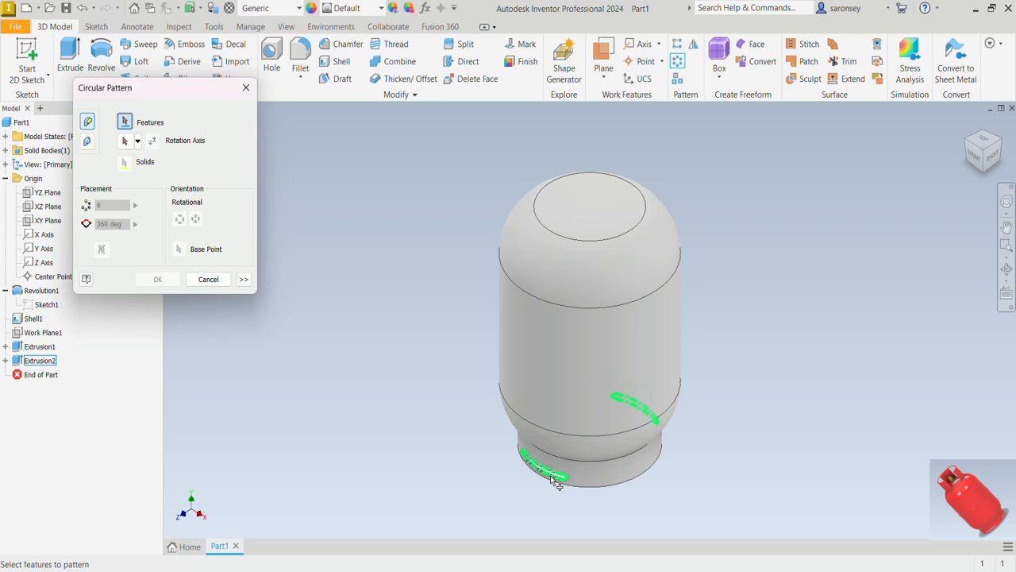
left_click(38, 362)
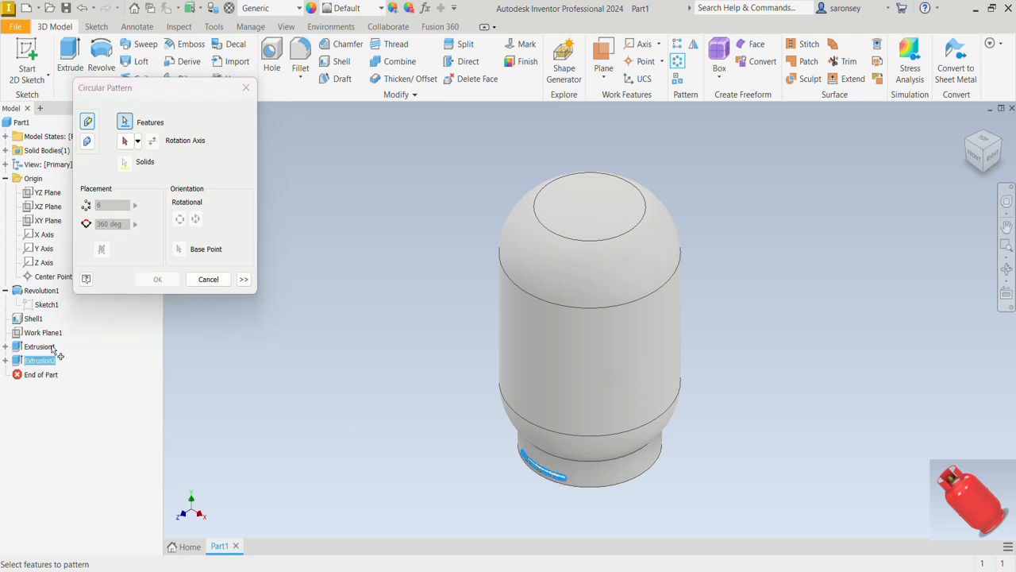
left_click(125, 142)
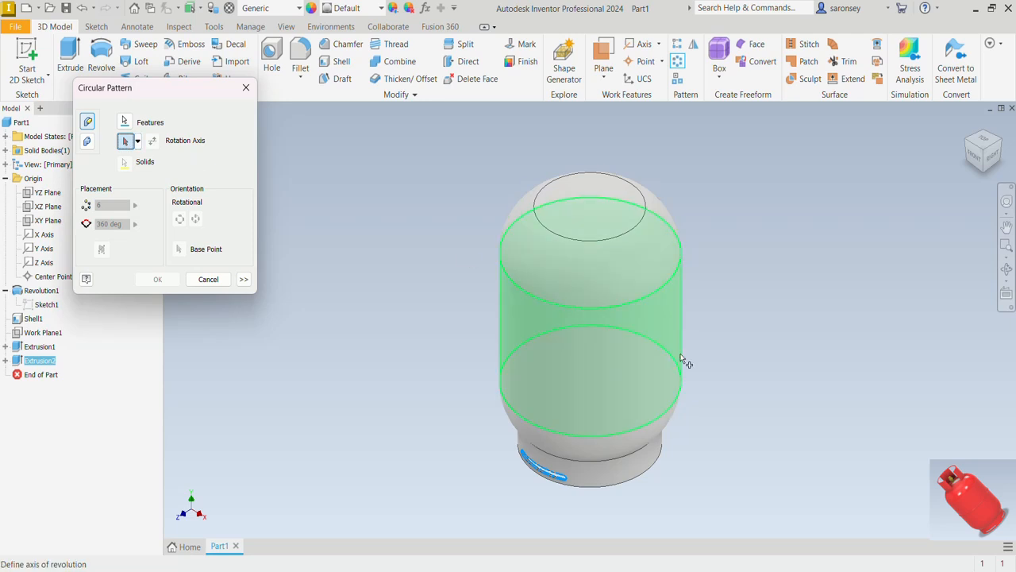
left_click(626, 363)
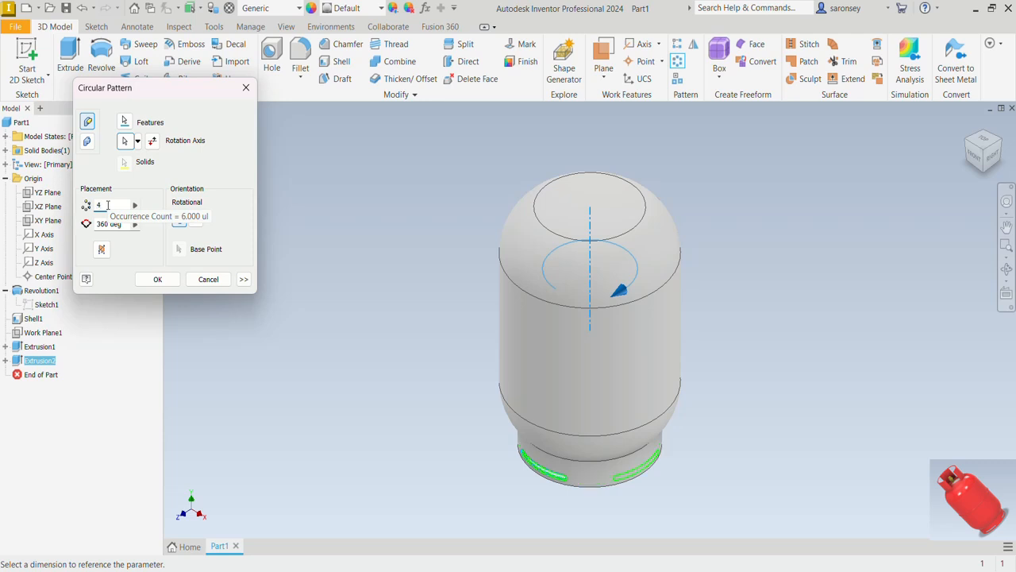
key("BackSpace")
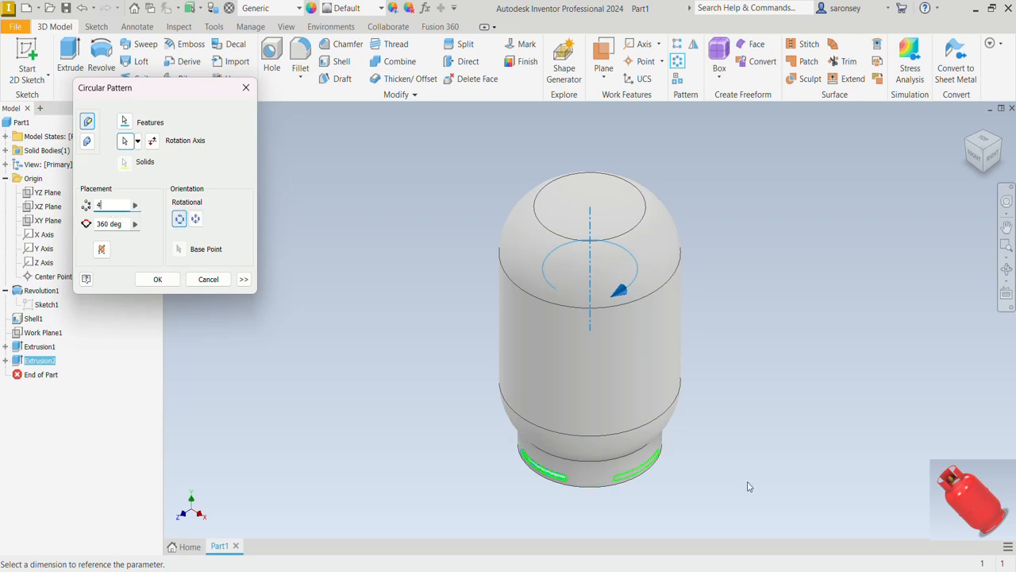
left_click(163, 285)
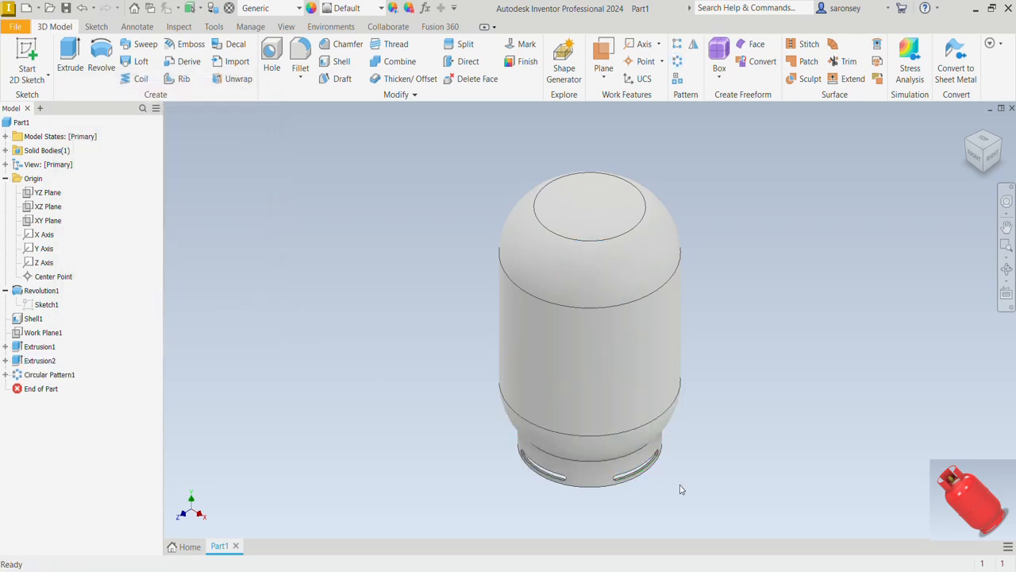
middle_click_drag(681, 489, 685, 455, "shift")
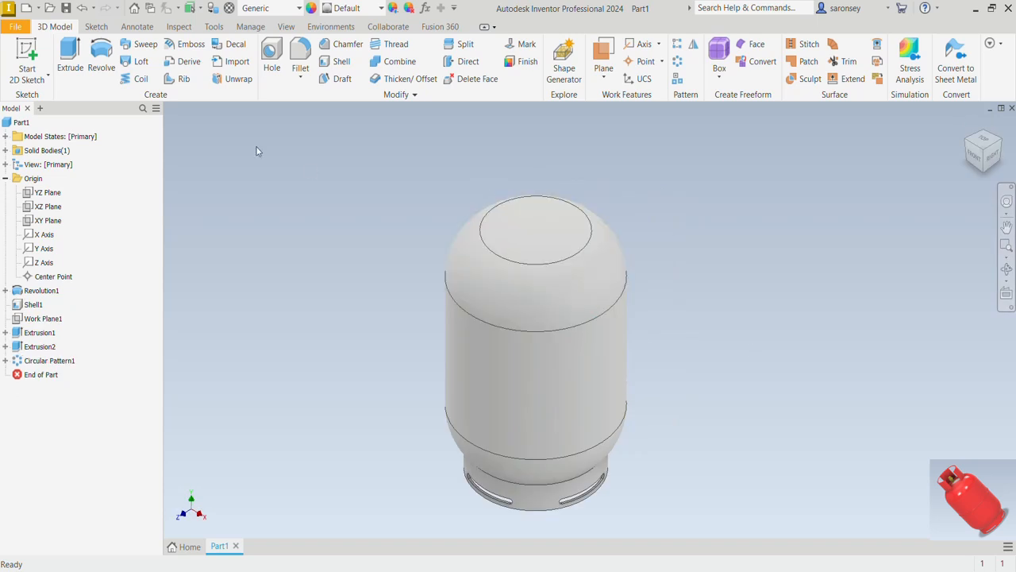
Start a 2D sketch on a new plane offset -575 mm from the foot ring's bottom face, above the cylinder's top.
left_click(28, 54)
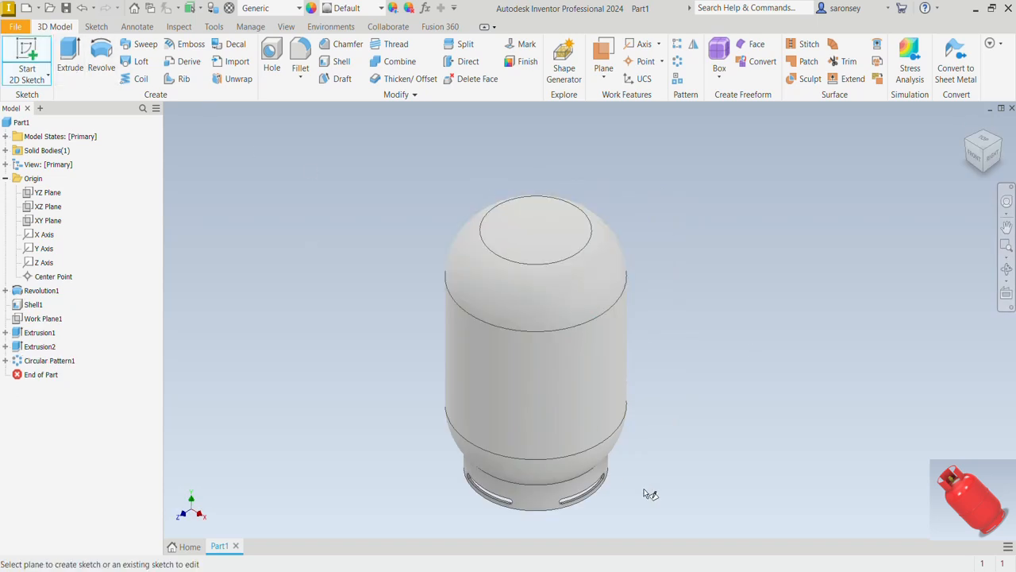
middle_click_drag(648, 490, 671, 437, "shift")
scroll(606, 474, "up", 5)
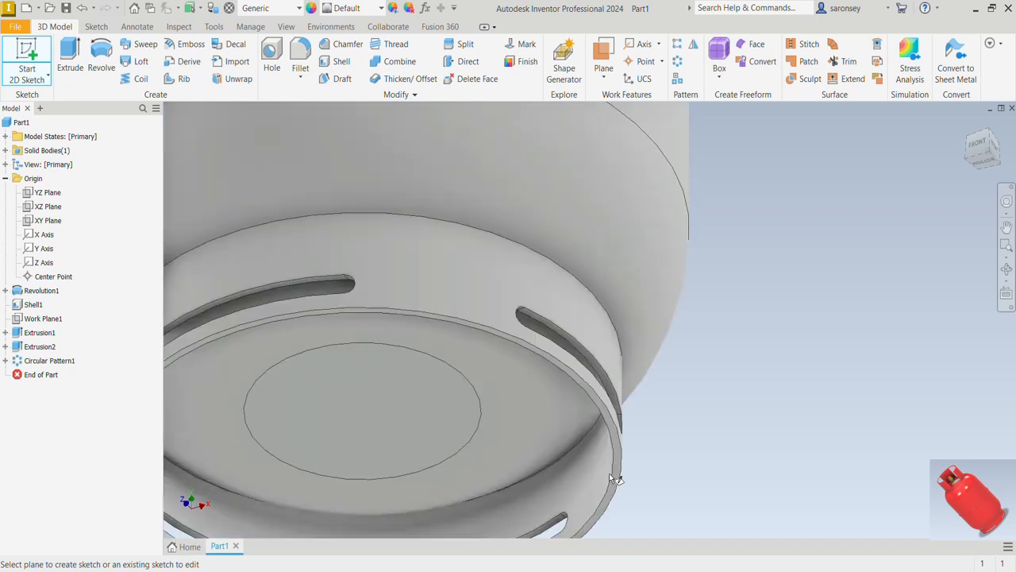
left_click_drag(617, 469, 697, 121)
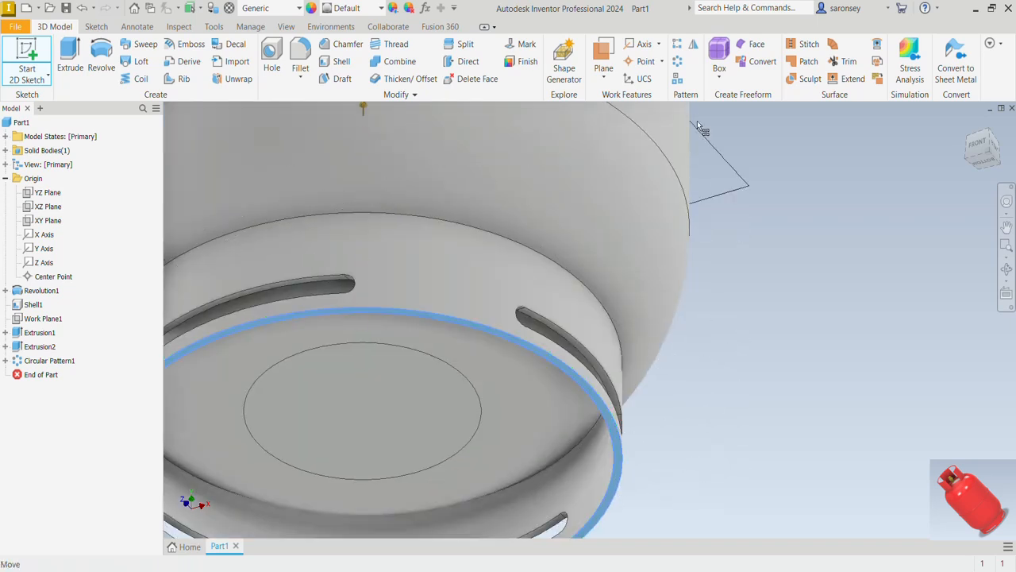
scroll(823, 237, "down", 4)
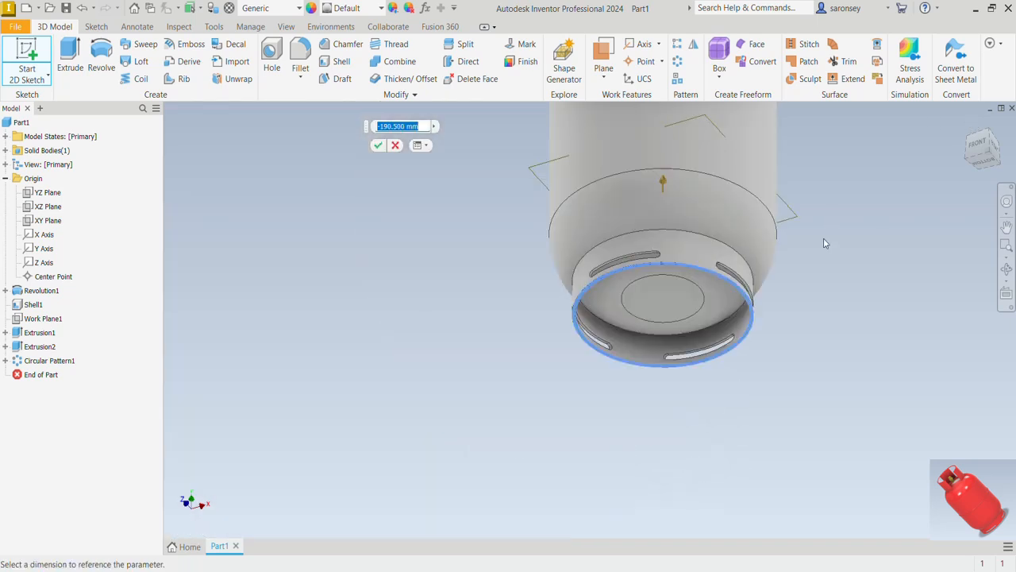
middle_click_drag(824, 237, 760, 301)
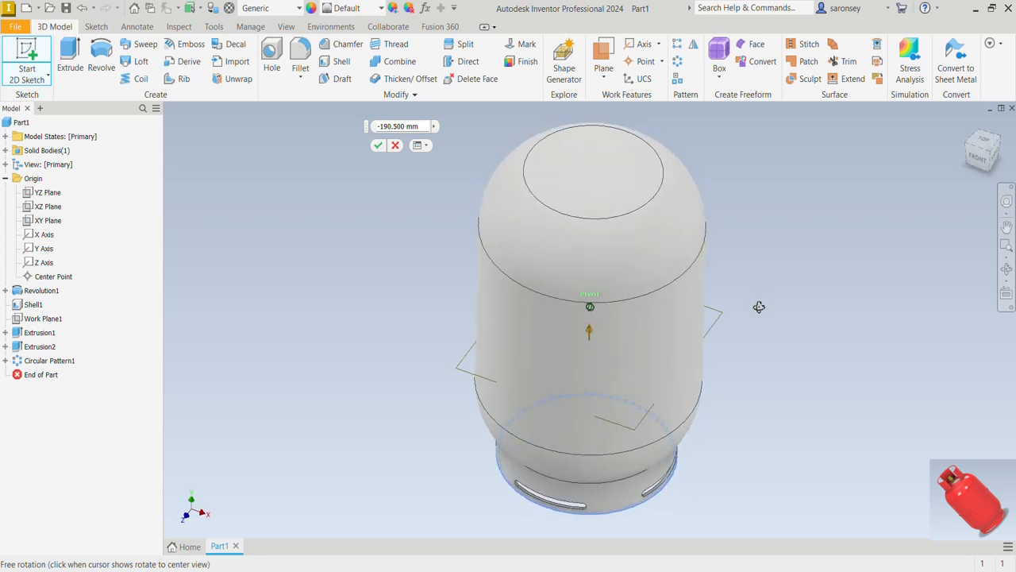
left_click_drag(589, 331, 605, 188)
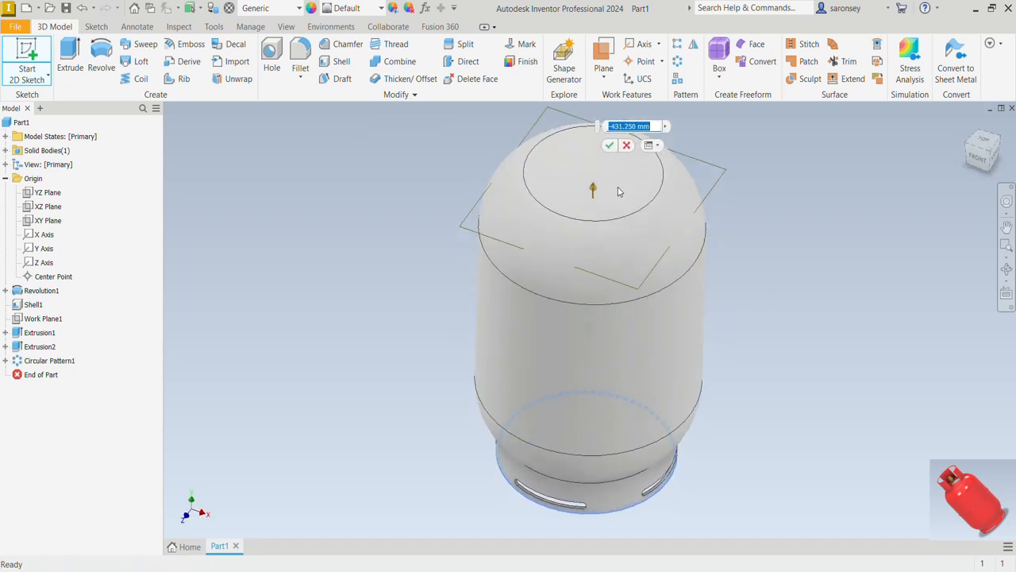
middle_click_drag(628, 157, 628, 260)
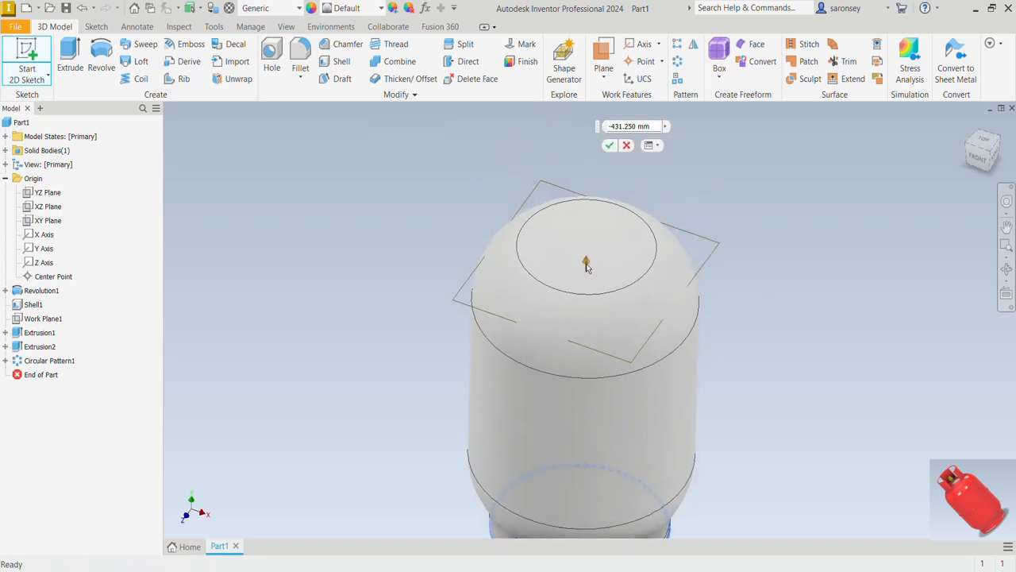
left_click_drag(586, 266, 595, 170)
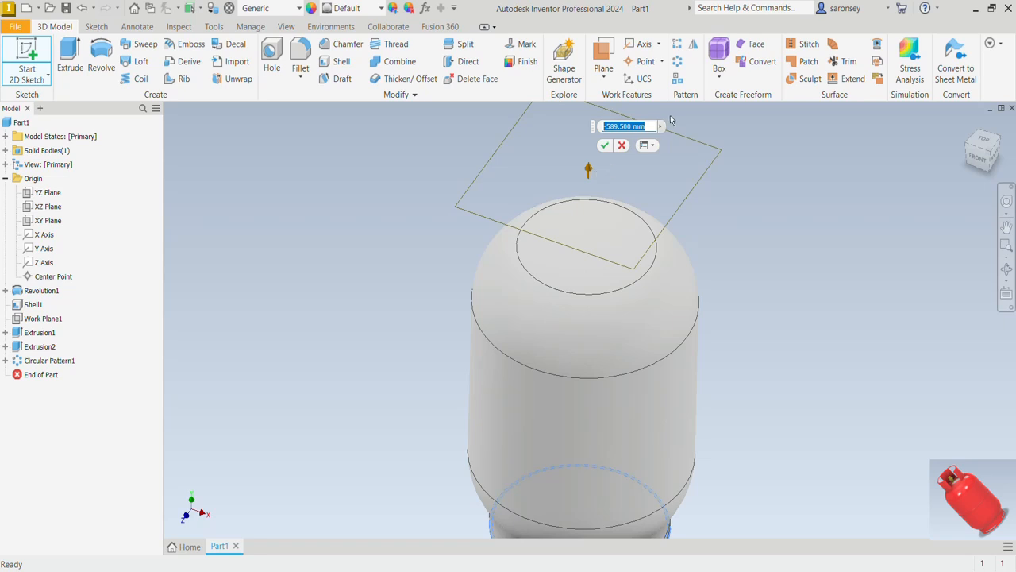
left_click(626, 127)
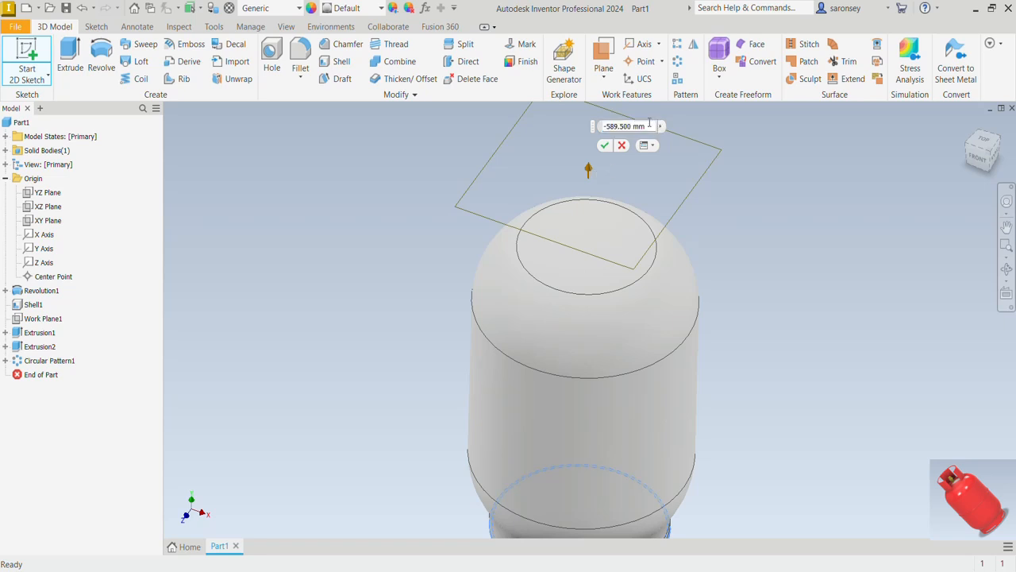
double_click(608, 127)
type("-575")
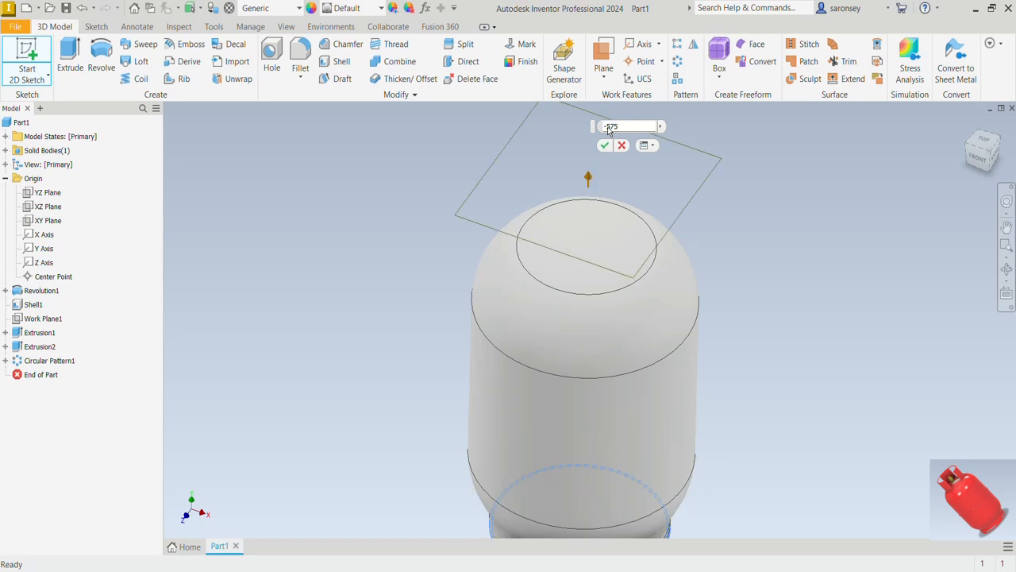
left_click(605, 149)
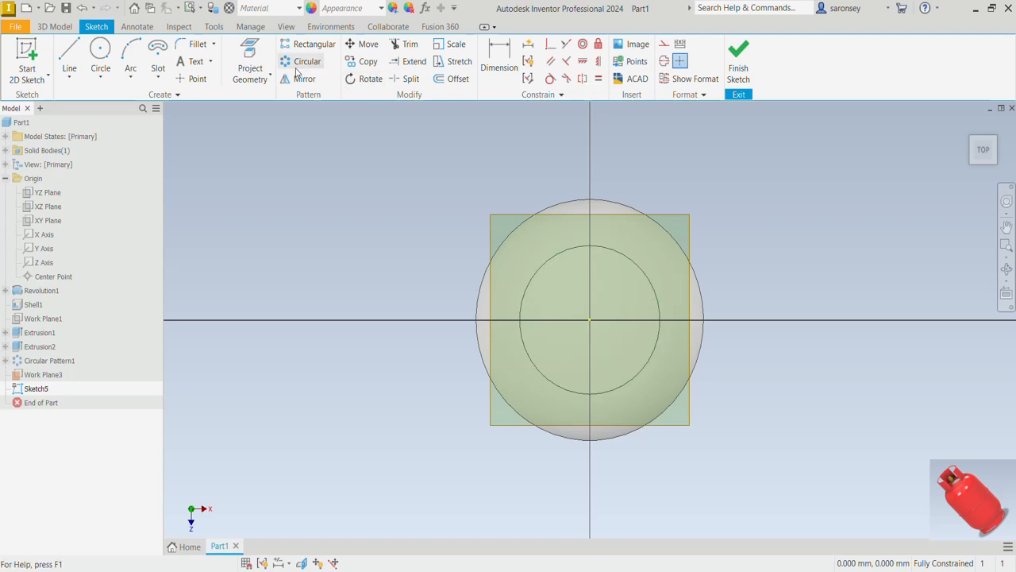
Project the circular edge of the cylinder's flat top into the sketch and convert it to construction geometry.
left_click(250, 59)
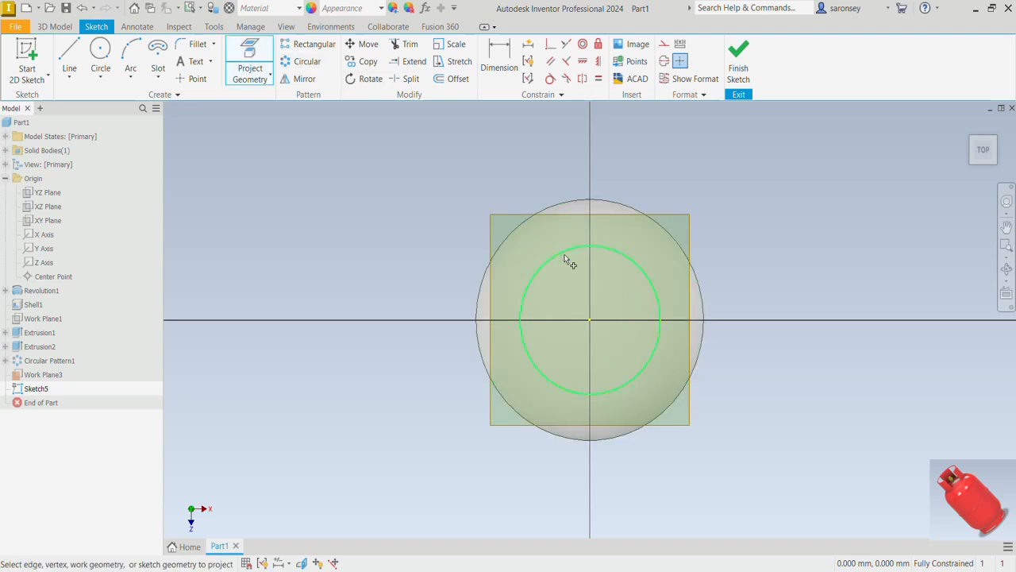
left_click(570, 262)
right_click(774, 182)
left_click(812, 183)
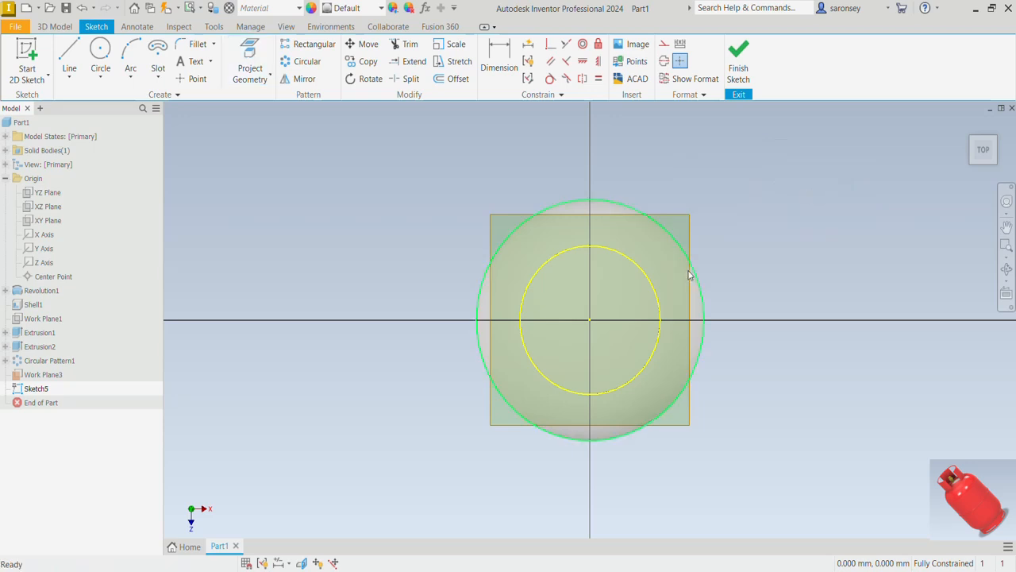
left_click(659, 305)
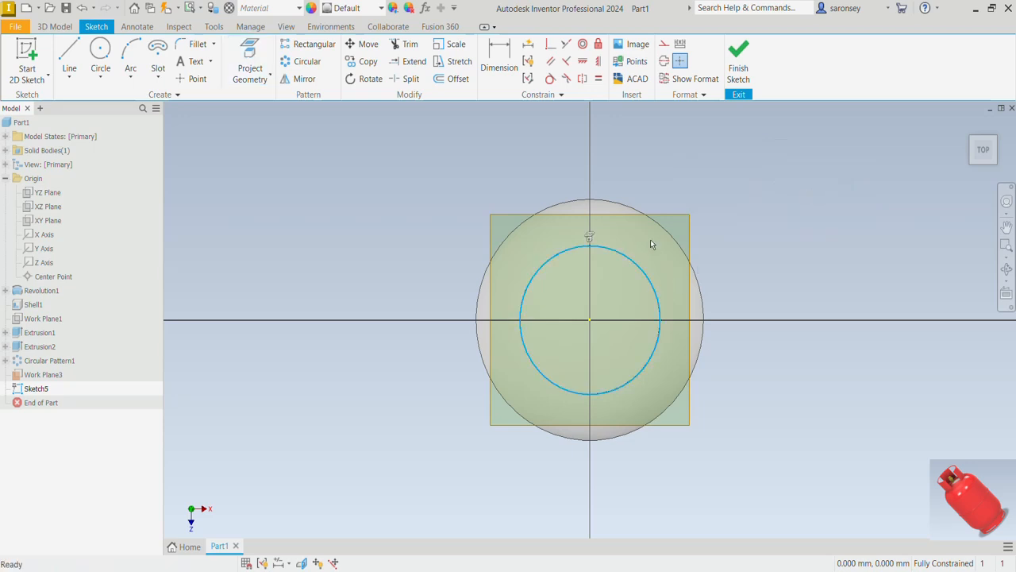
left_click(666, 45)
Draw a centre-point arc slot about the sketch origin along the construction circle, spanning about 61° and about 25 mm wide.
left_click(158, 73)
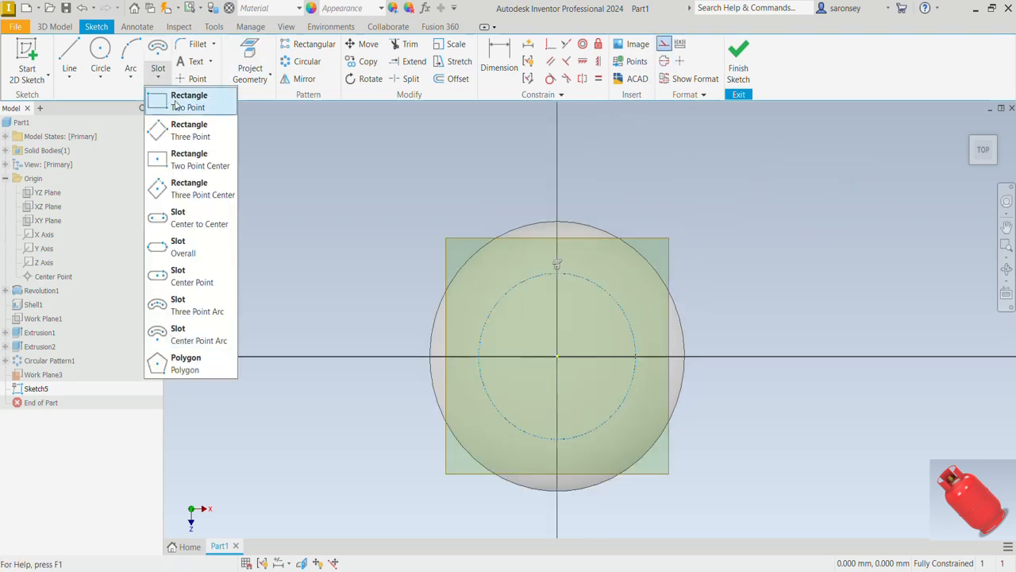
left_click(216, 340)
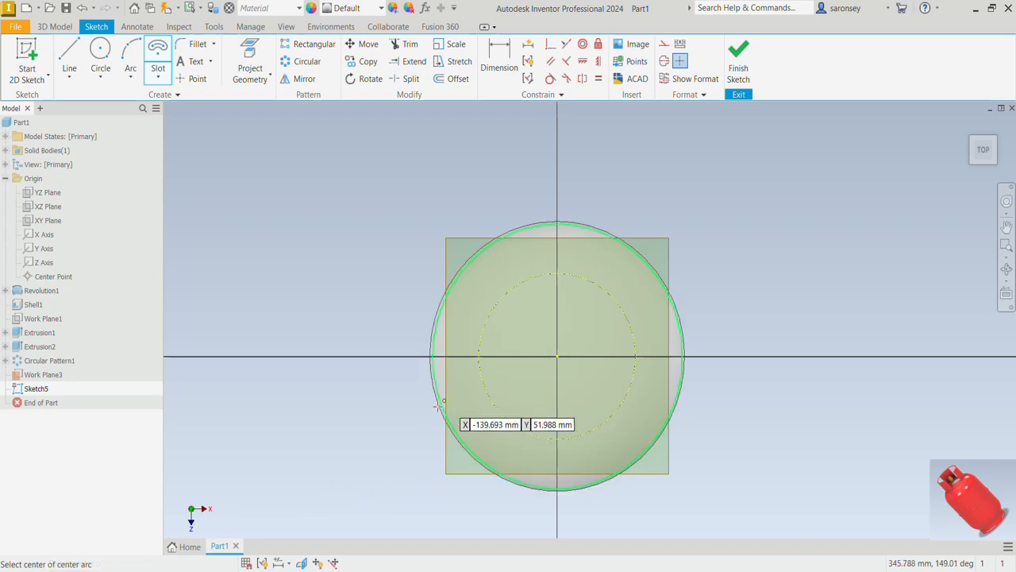
left_click(557, 356)
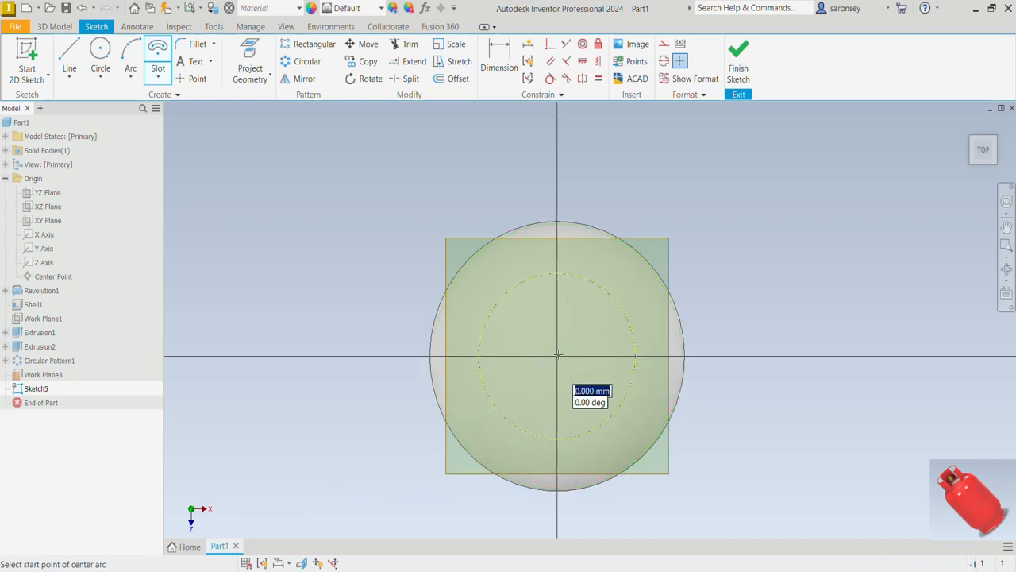
left_click(517, 282)
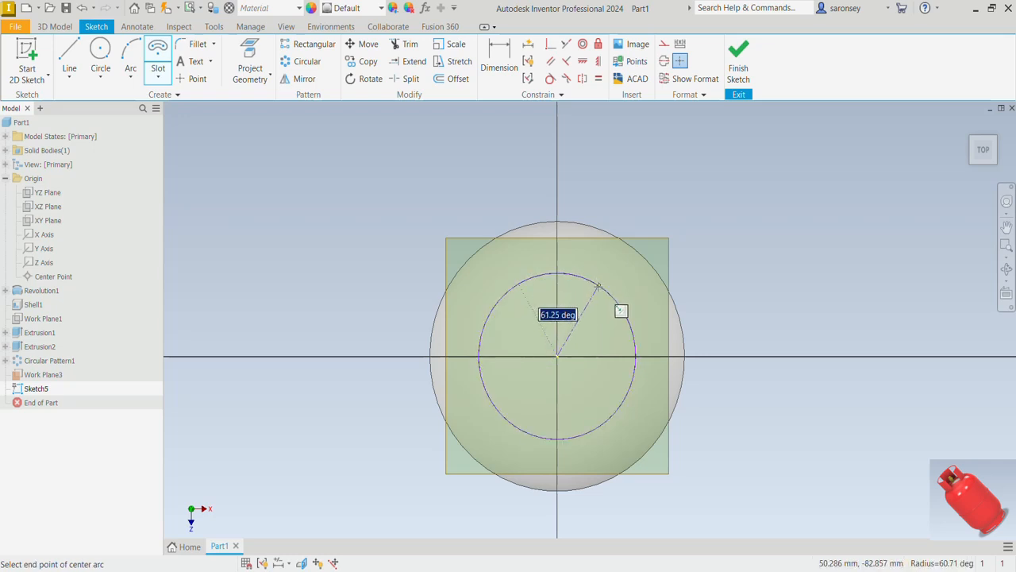
left_click(602, 281)
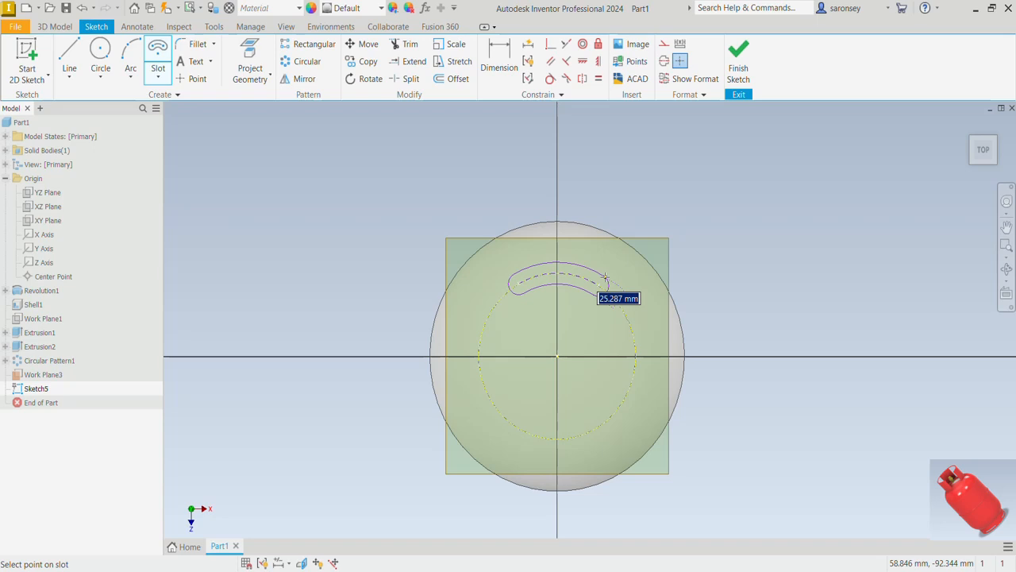
left_click(606, 278)
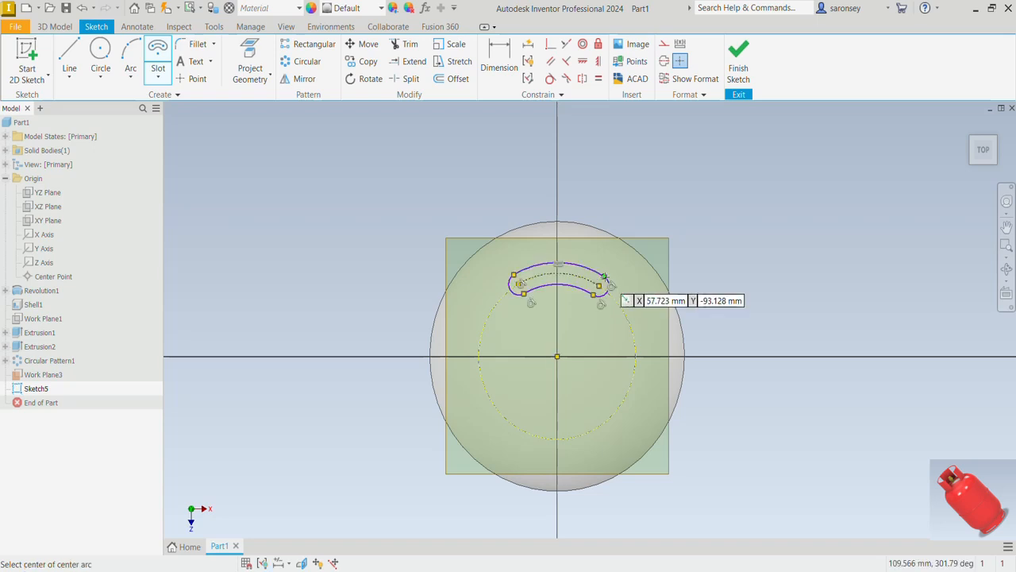
Dimension the arc slot with 90 mm horizontally between its end centres and a 4 mm end radius.
left_click(492, 57)
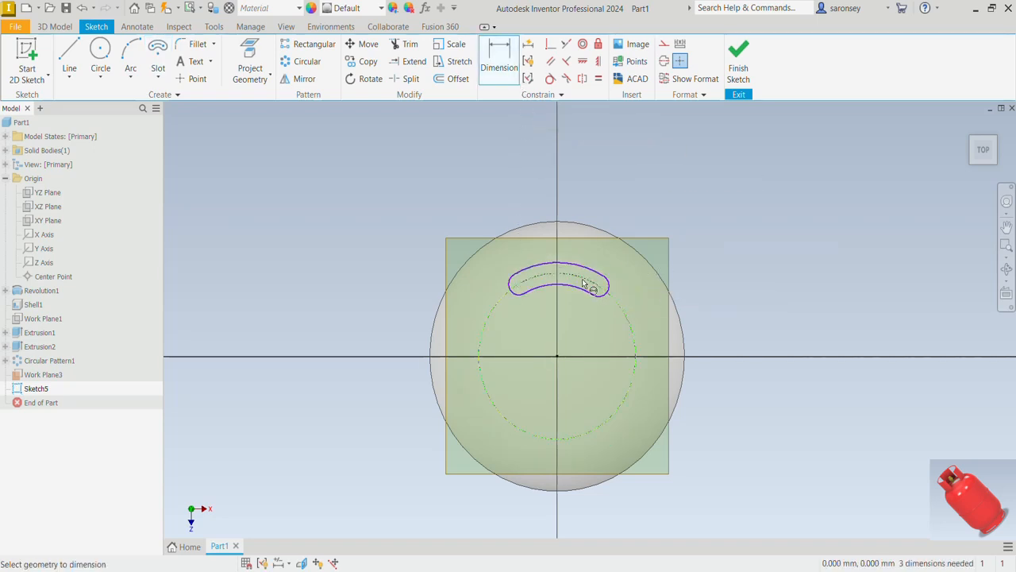
scroll(604, 296, "up", 3)
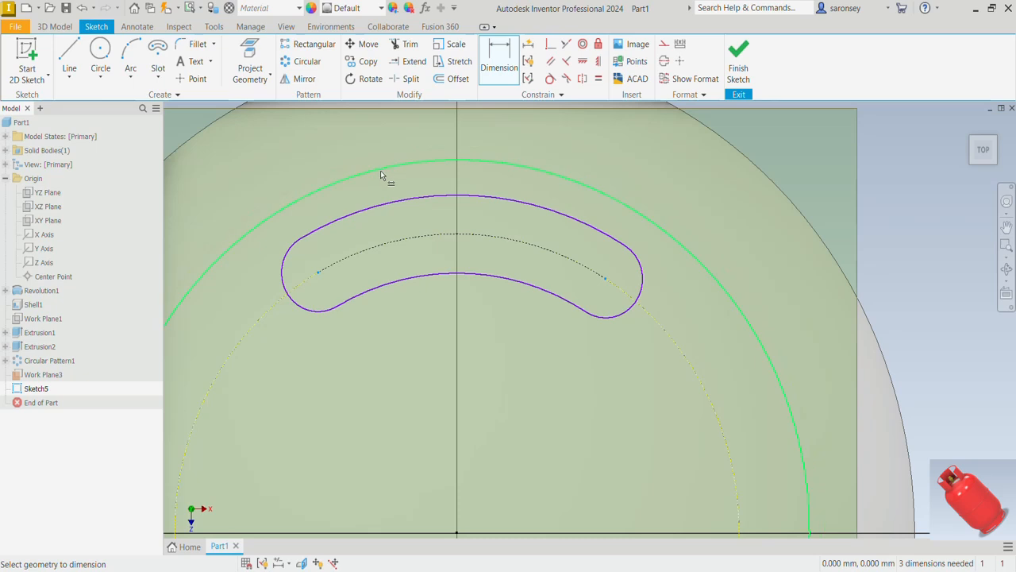
left_click(392, 137)
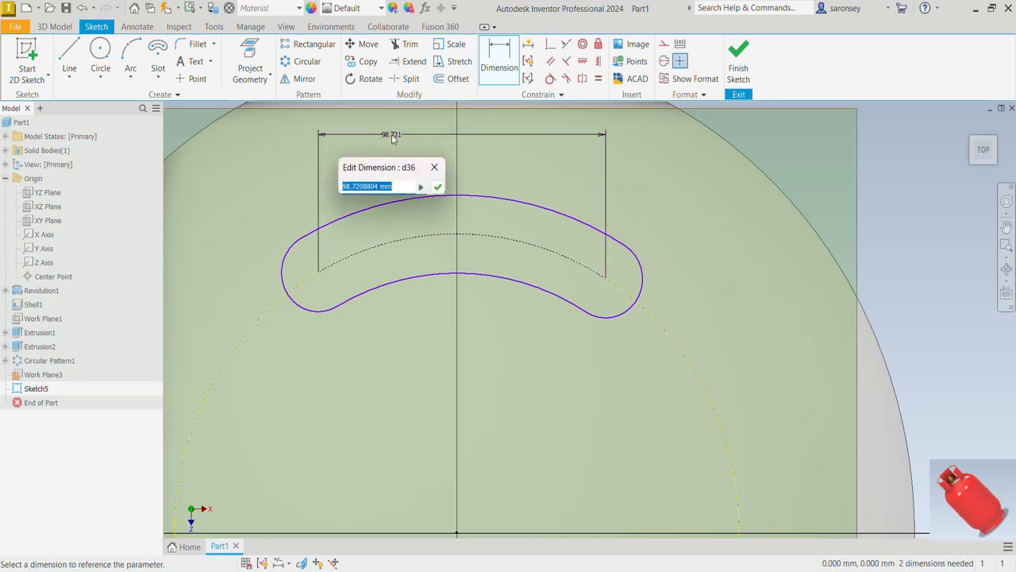
type("90")
key("Return")
left_click(641, 268)
left_click(658, 261)
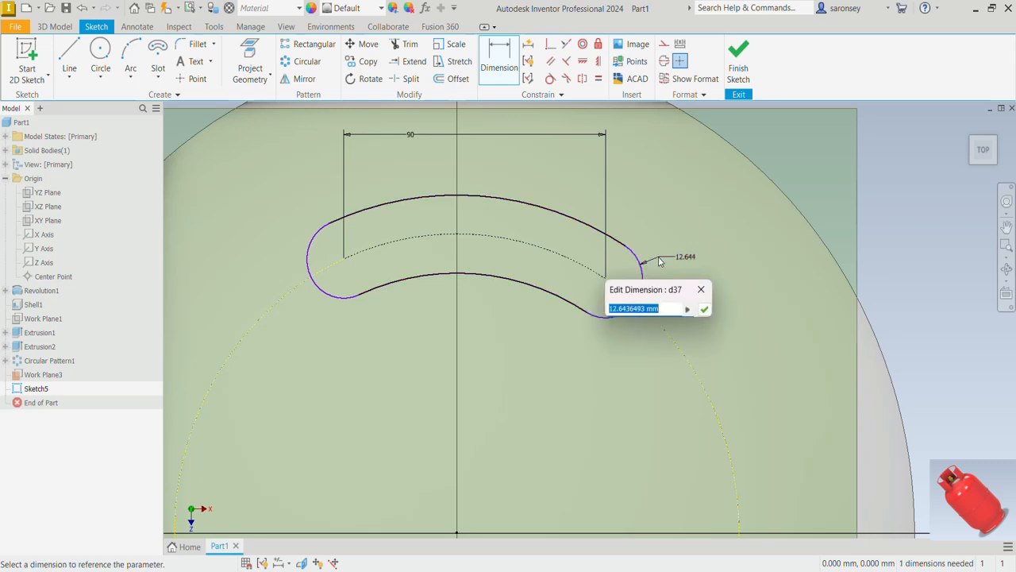
type("4")
key("Return")
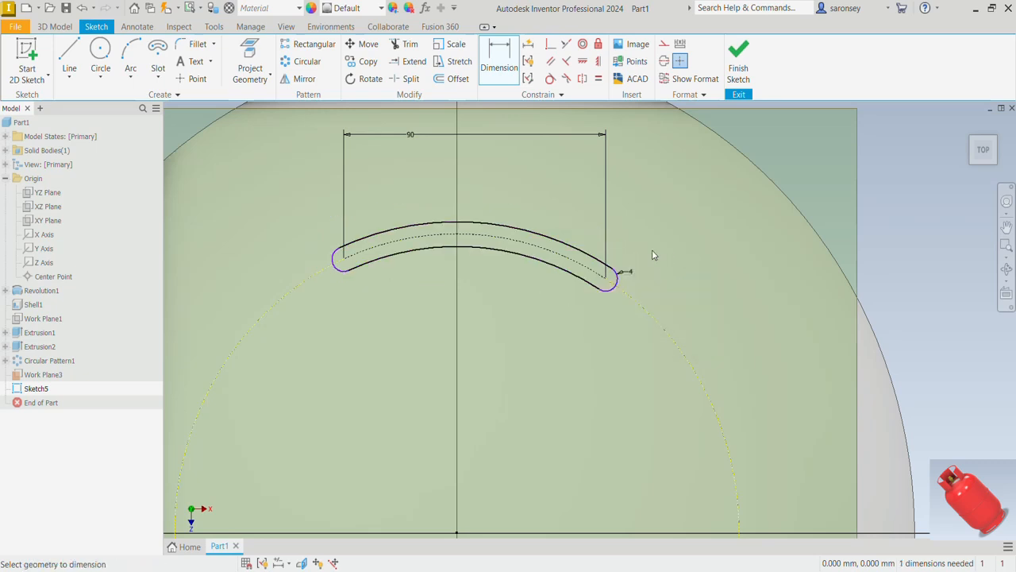
Constrain the midpoint of the arc slot's centreline vertically to the sketch origin and finish the sketch.
scroll(568, 231, "down", 3)
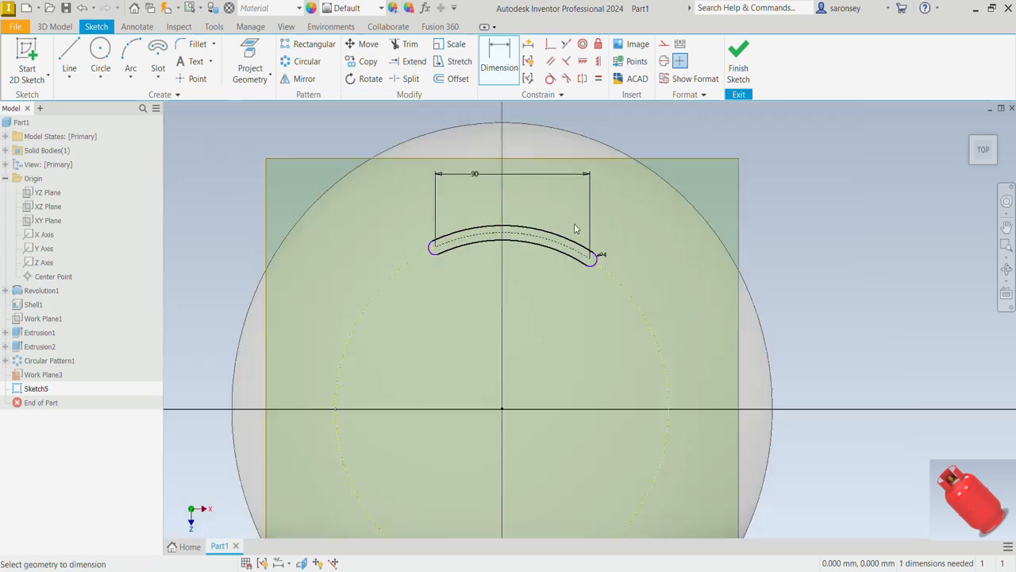
left_click(600, 63)
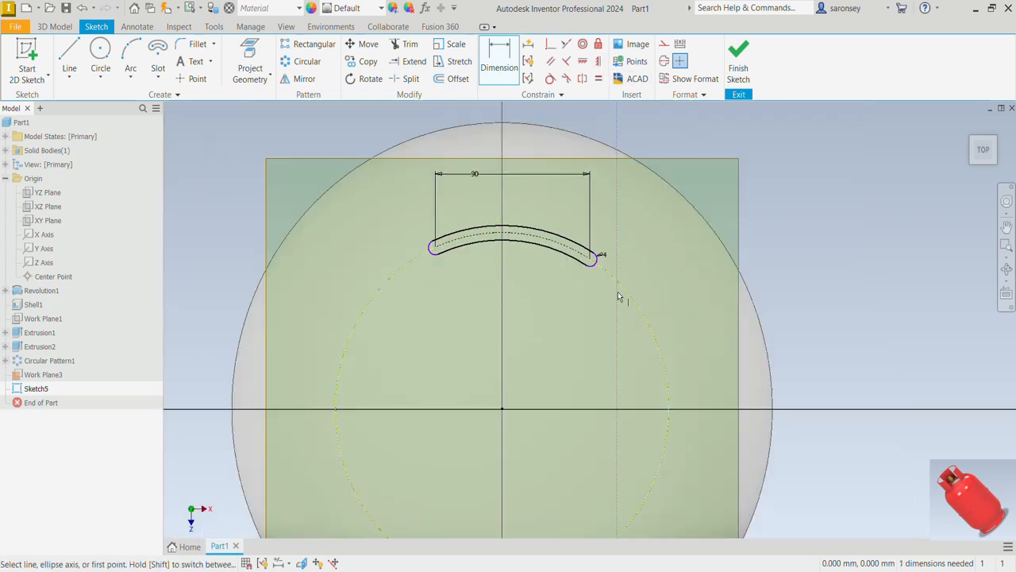
left_click(515, 233)
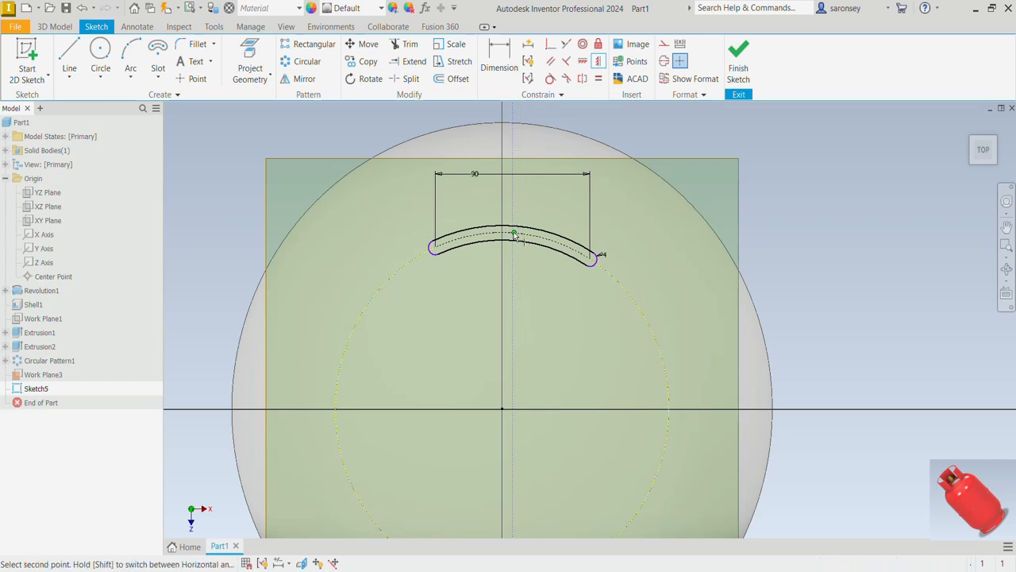
left_click(504, 412)
key("Escape")
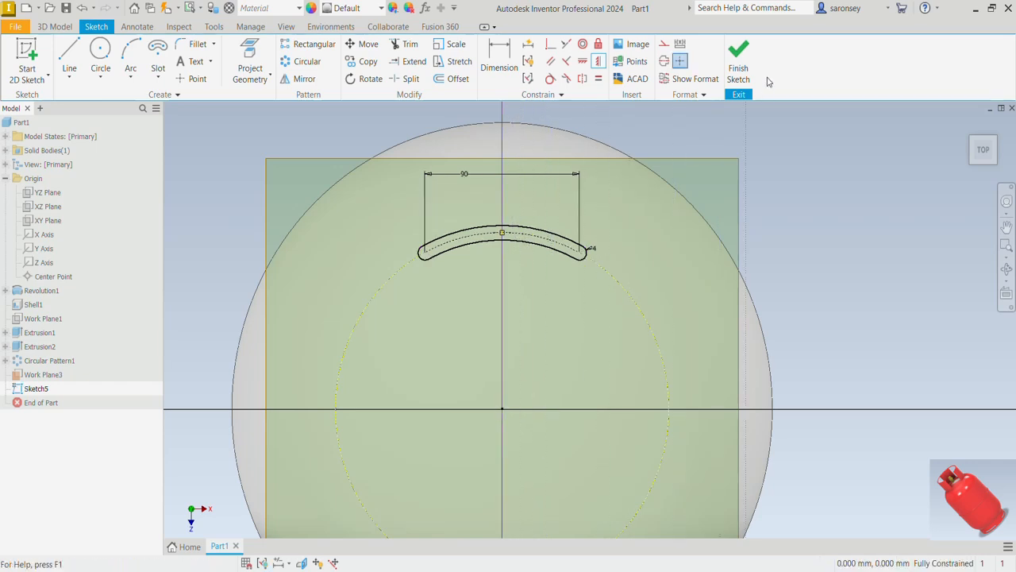
key("F6")
key("ctrl+Return")
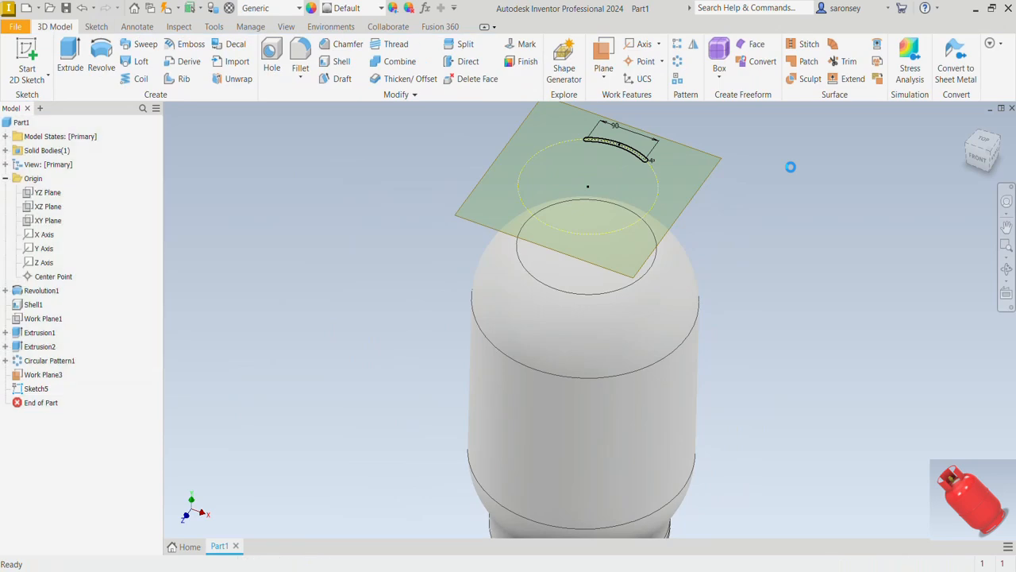
Extrude the arc slot profile down to the next face of the cylinder, joined to the body.
left_click(72, 62)
scroll(602, 230, "up", 3)
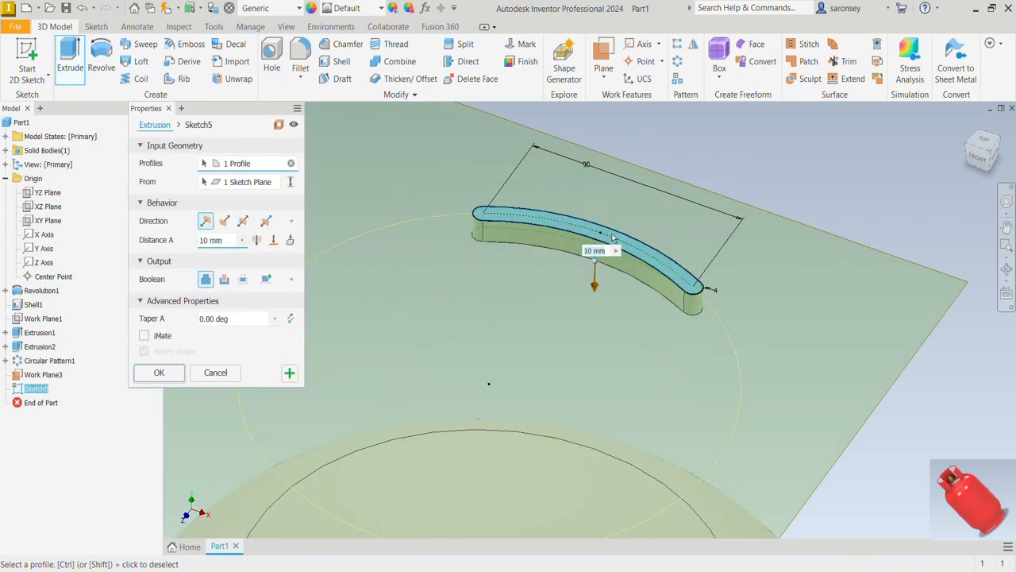
scroll(602, 229, "down", 5)
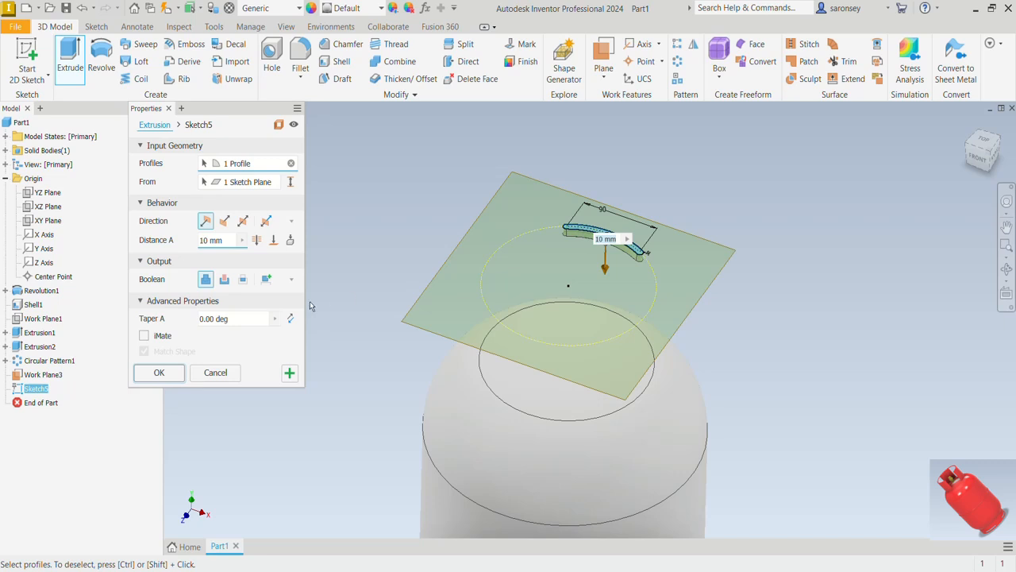
left_click(290, 240)
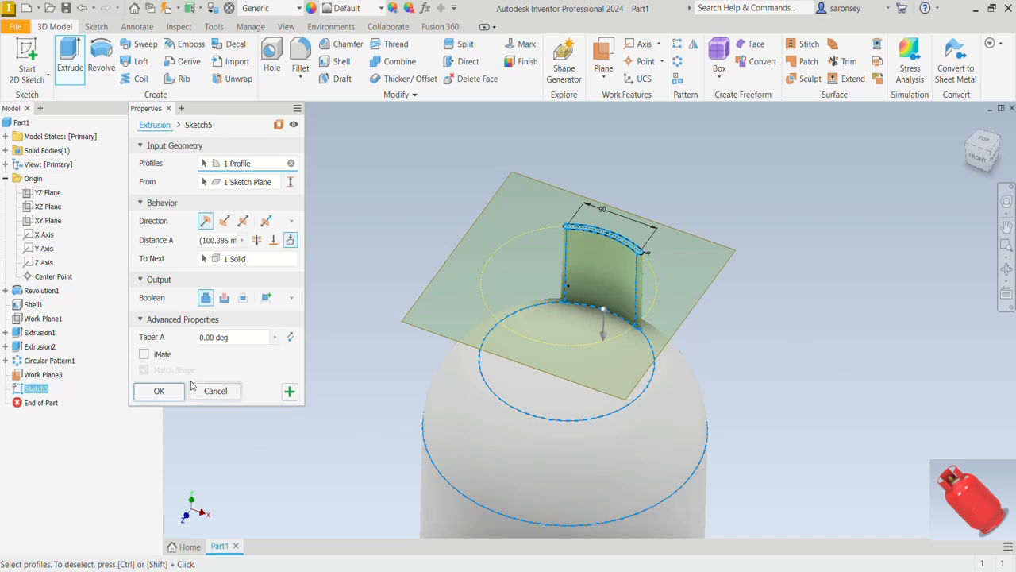
left_click(165, 391)
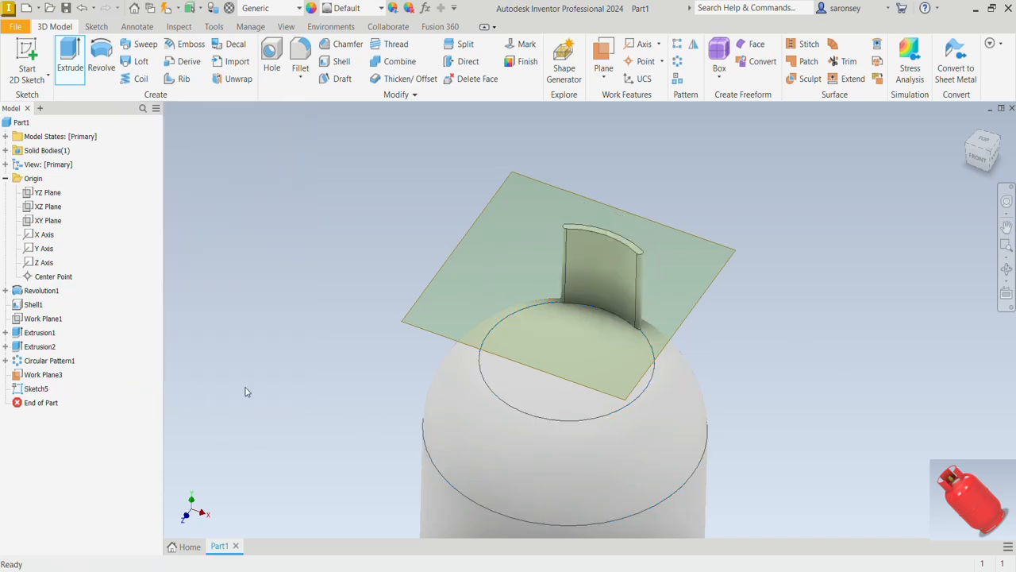
Hide the offset work plane above the cylinder's top.
left_click(730, 255)
right_click(731, 255)
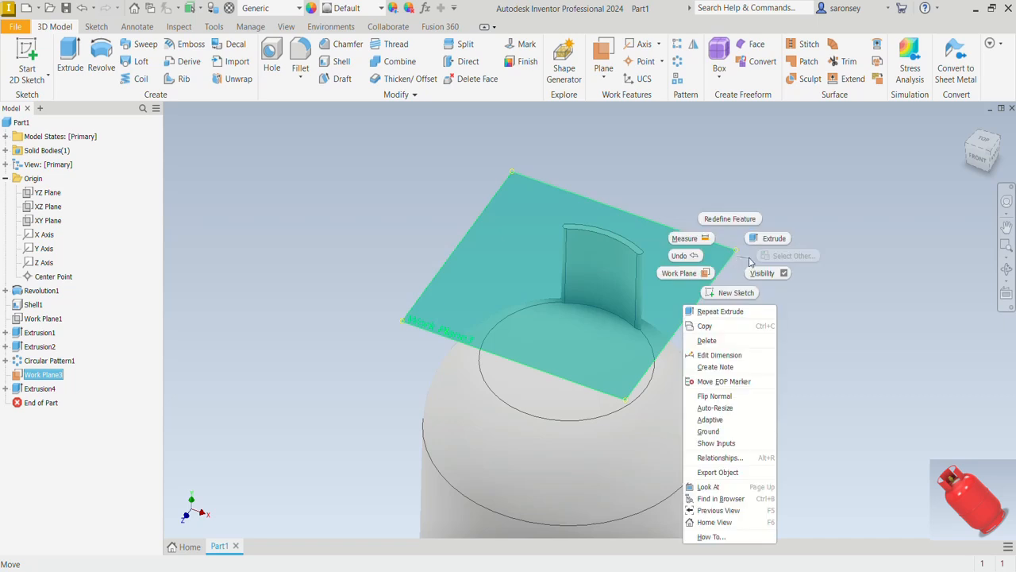
left_click(774, 277)
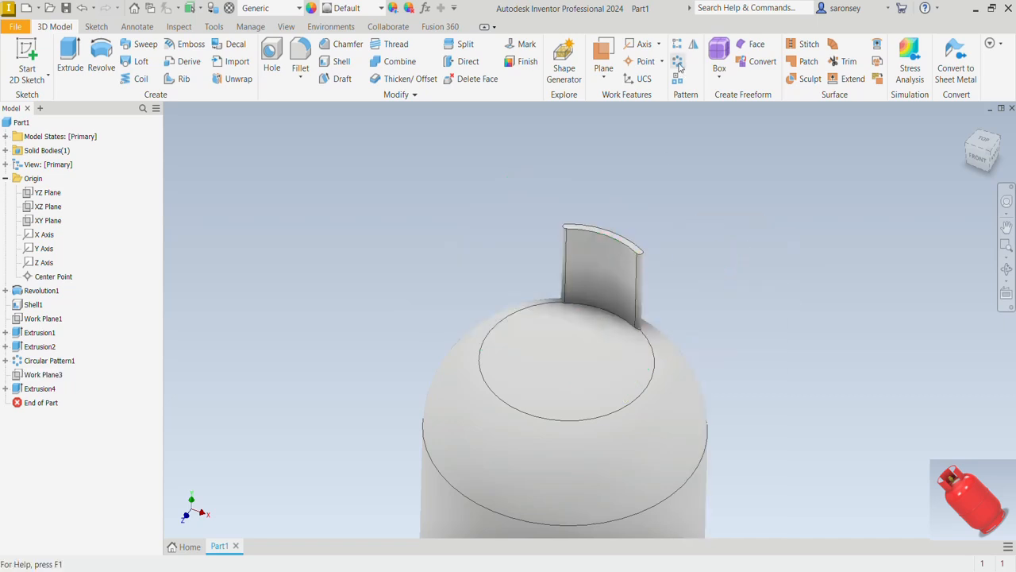
Create a circular pattern of the extruded curved guard with 3 occurrences over 360° around the cylinder's axis.
middle_click_drag(799, 431, 805, 351)
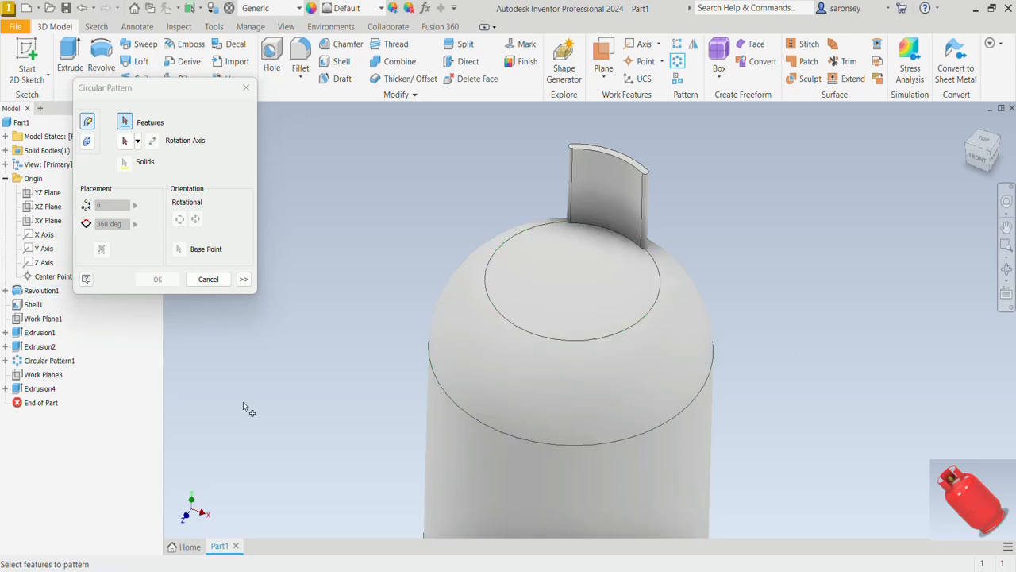
left_click(39, 389)
left_click(126, 141)
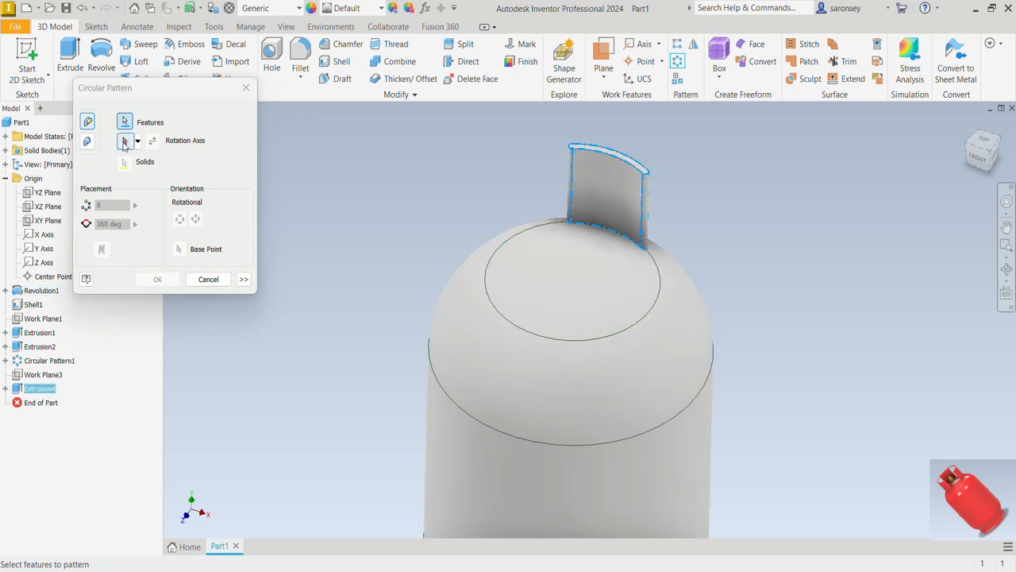
left_click(511, 474)
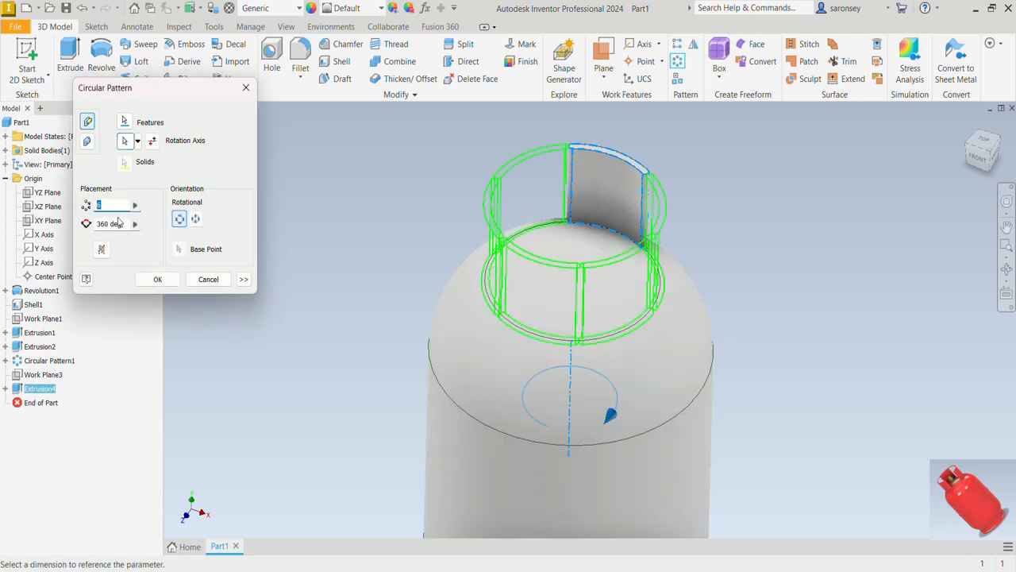
type("3")
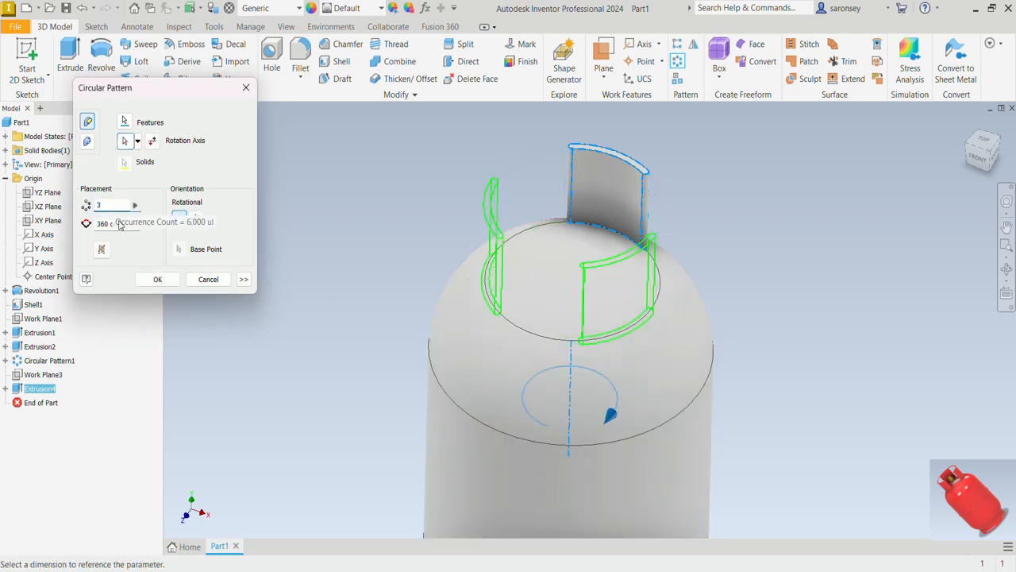
left_click(157, 278)
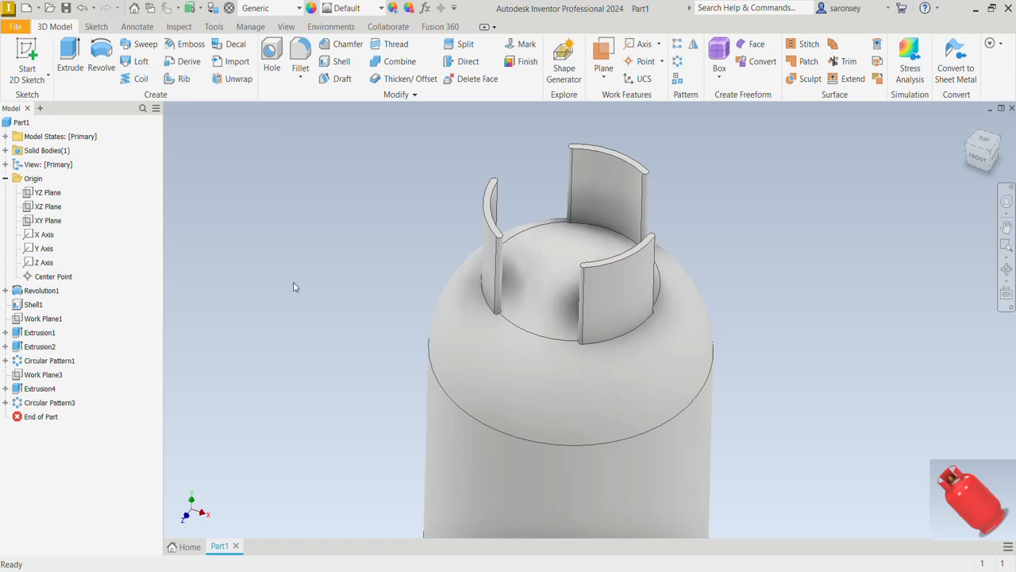
Create a work plane offset 245 mm from the XZ plane.
key("F6")
middle_click_drag(731, 266, 730, 286, "shift")
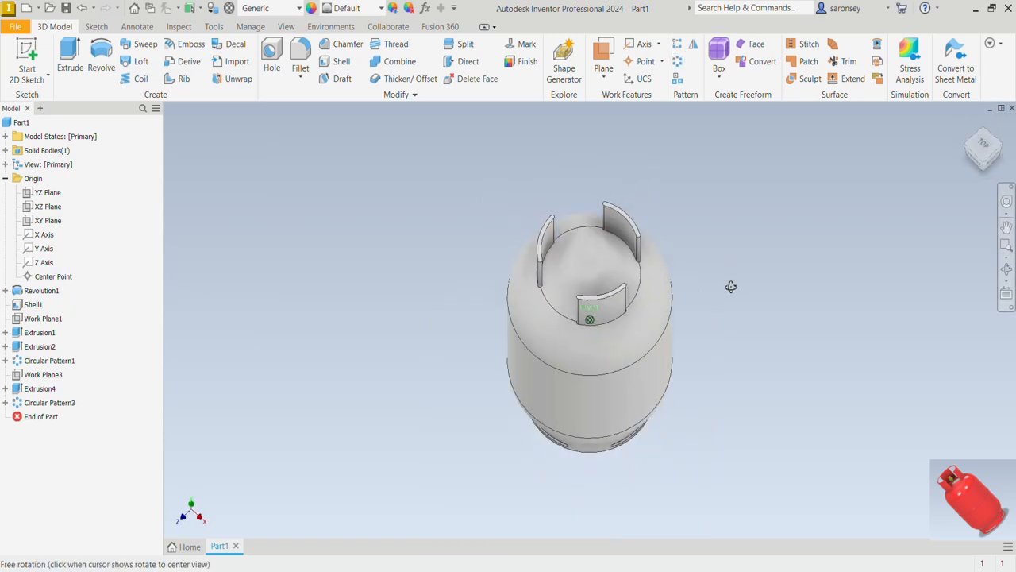
left_click(603, 77)
left_click(645, 136)
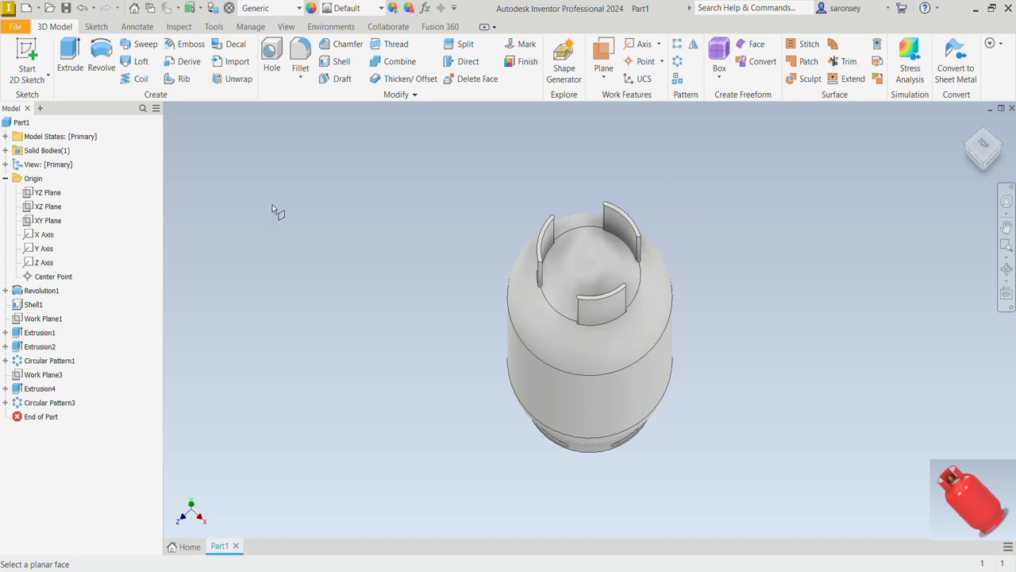
left_click(47, 207)
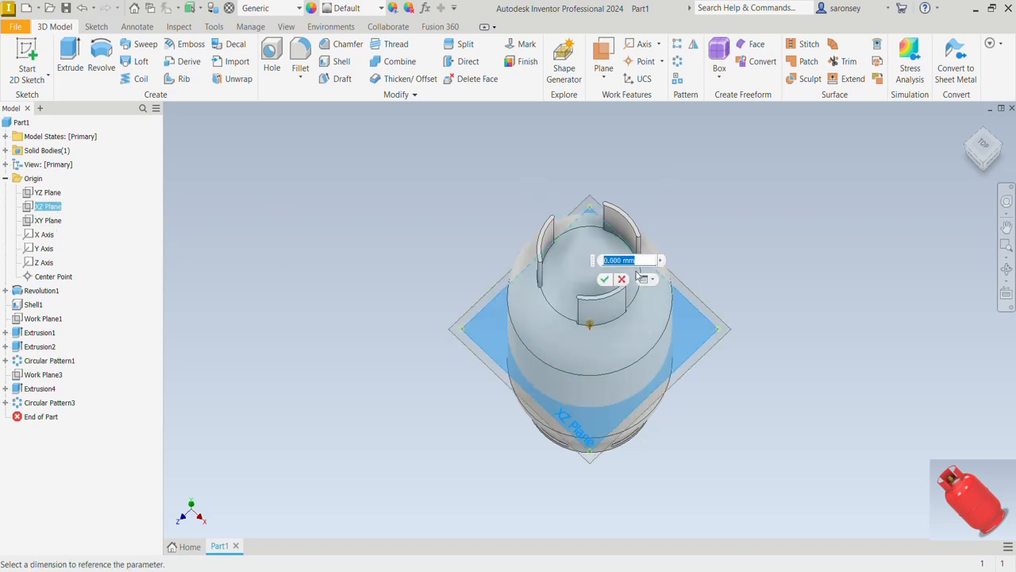
type("245")
left_click(604, 281)
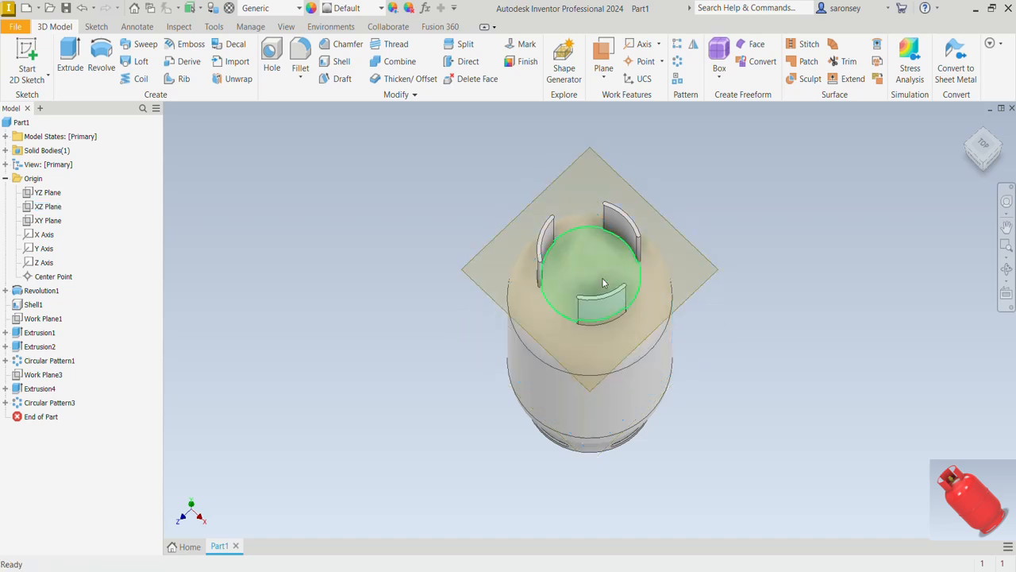
Start a 2D sketch on the work plane offset from the XZ plane, viewed face-on.
left_click(710, 268)
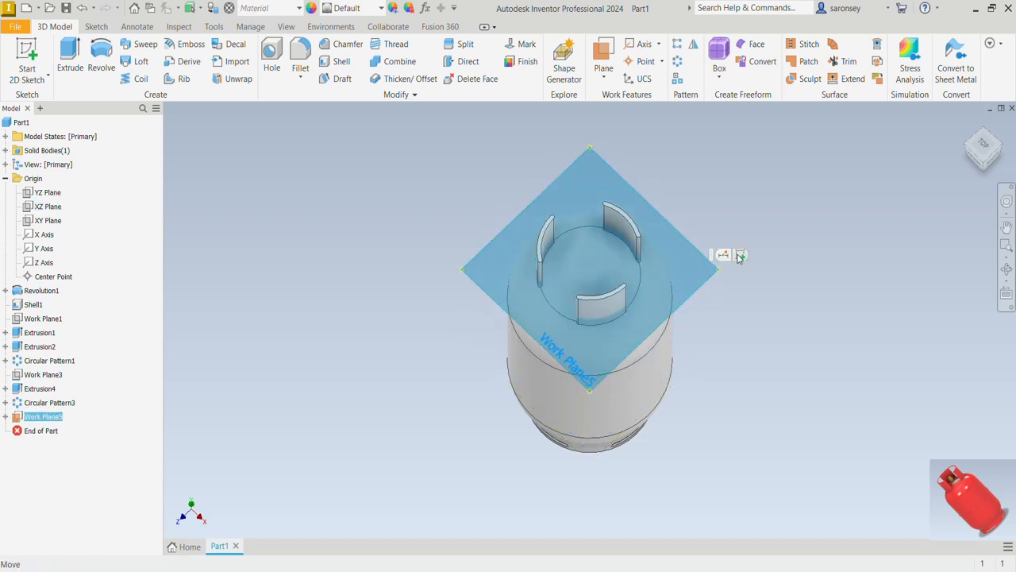
key("Page_Up")
key("s")
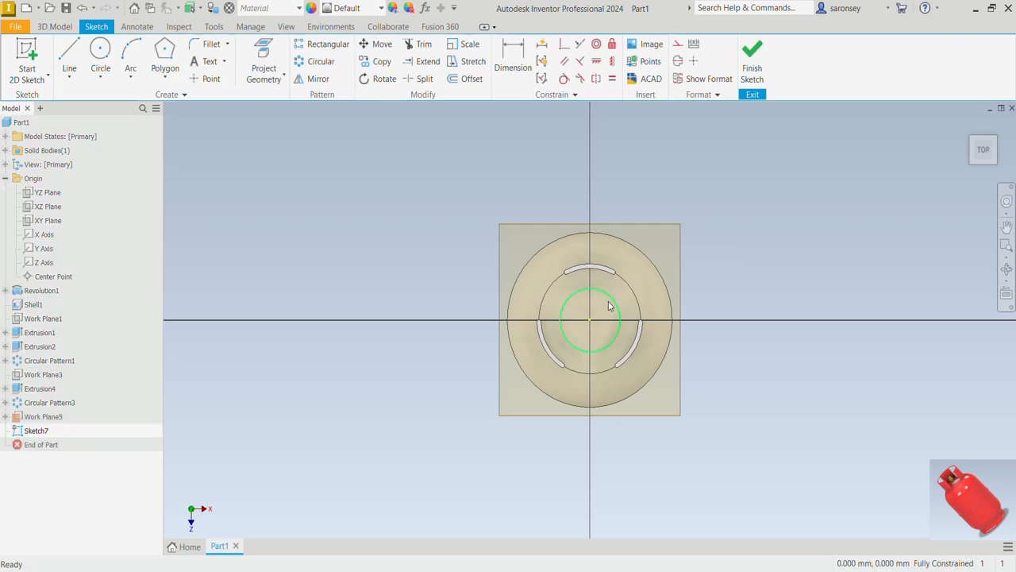
Draw a 15 mm diameter circle centred on the sketch origin.
scroll(607, 302, "up", 6)
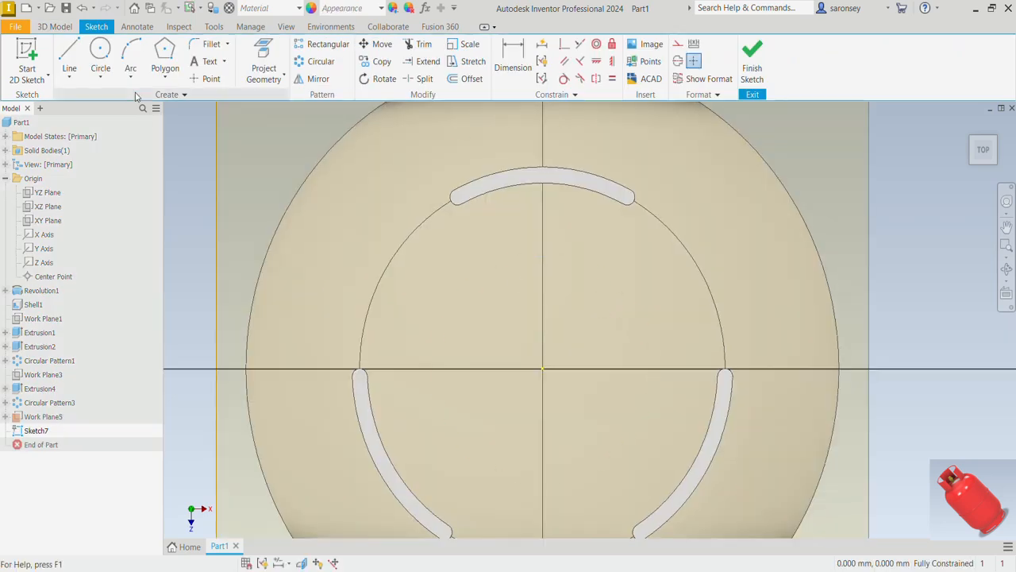
left_click(100, 52)
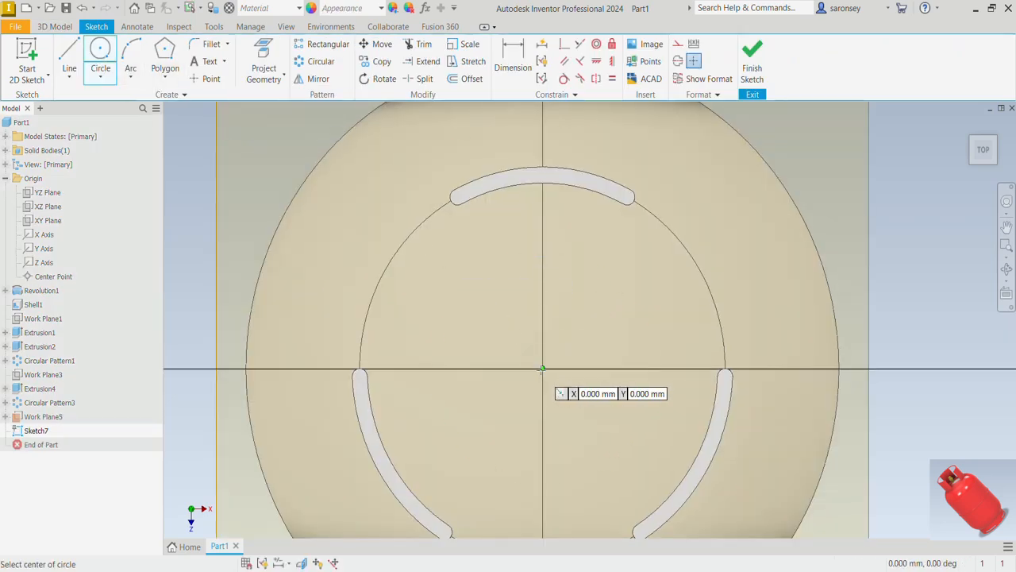
left_click(542, 368)
type("15")
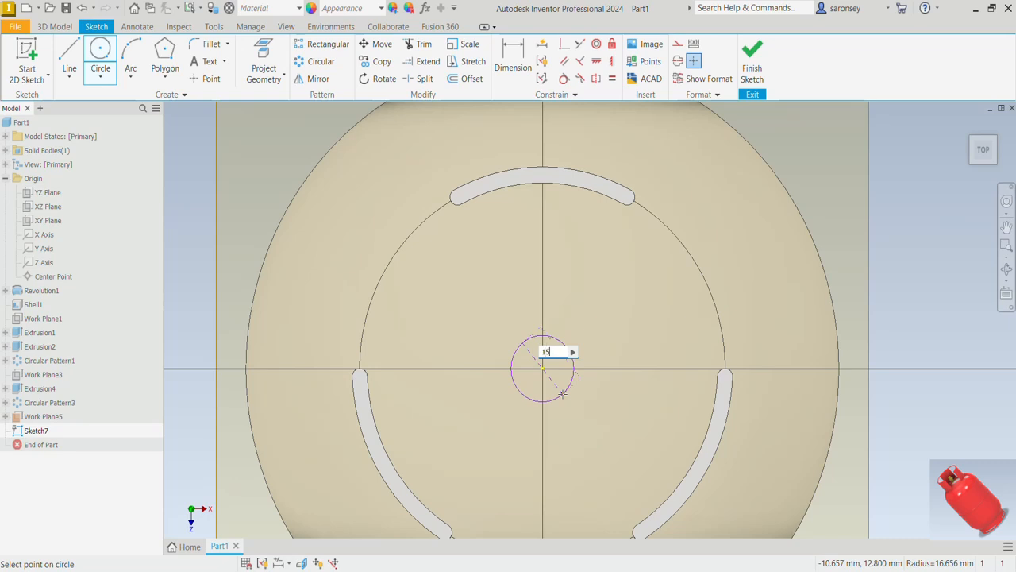
key("Return")
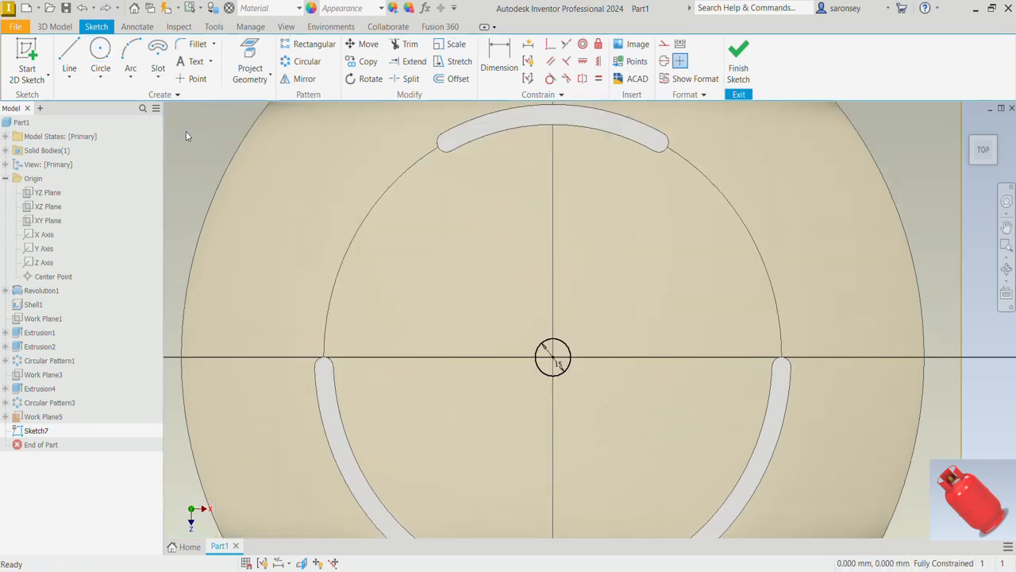
Draw a six-sided polygon centred on the sketch origin around the 15 mm circle.
left_click(158, 76)
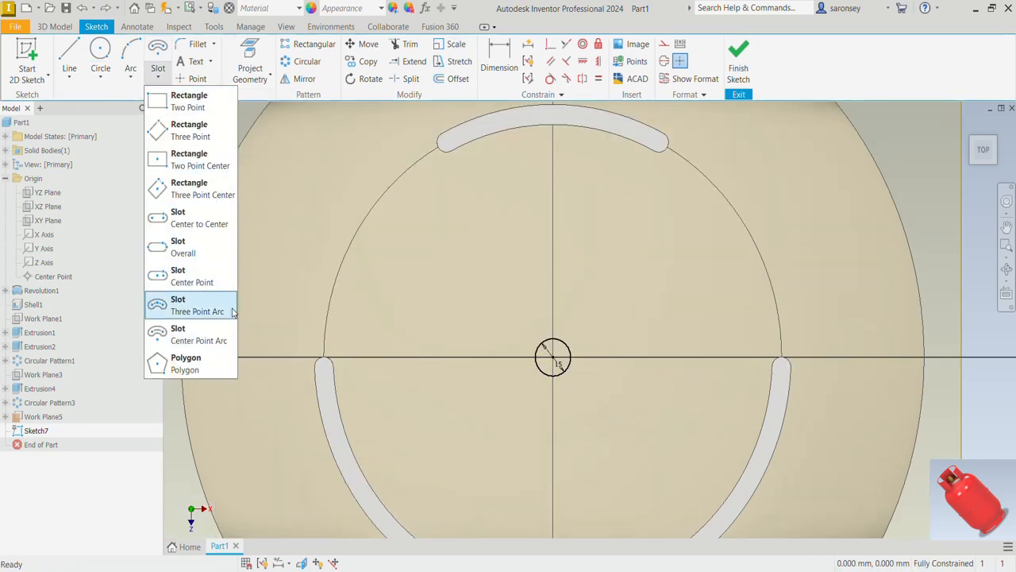
left_click(210, 366)
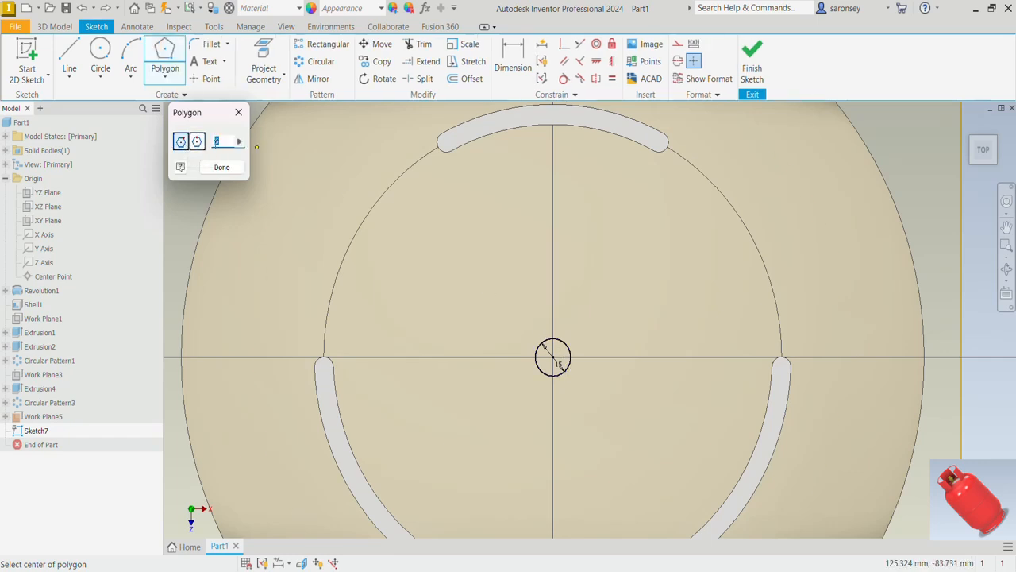
left_click(554, 359)
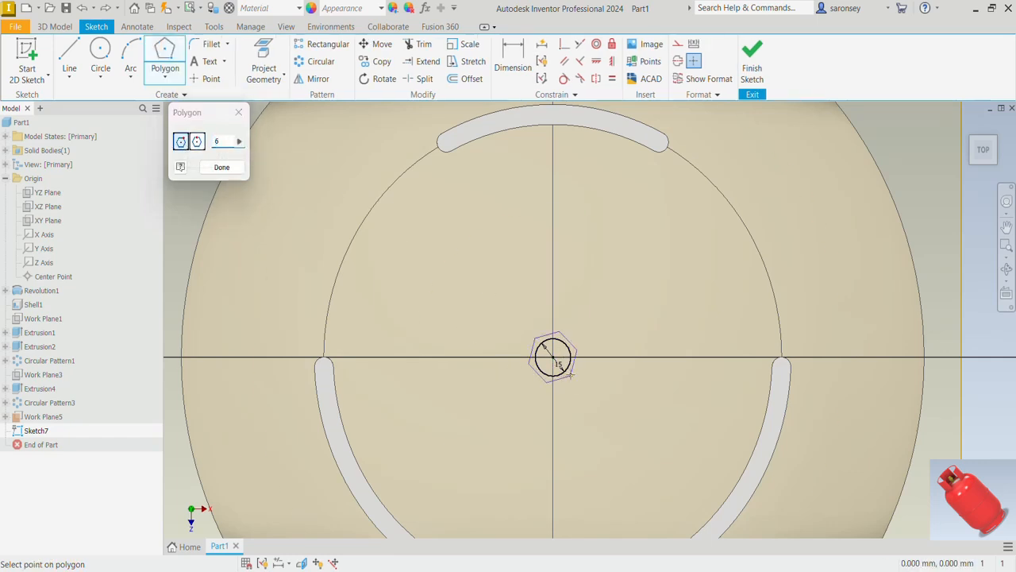
Sketch a six-sided polygon about 39 mm across flats centred on the 15 mm circle and constrain one side vertical.
left_click(546, 412)
right_click(612, 251)
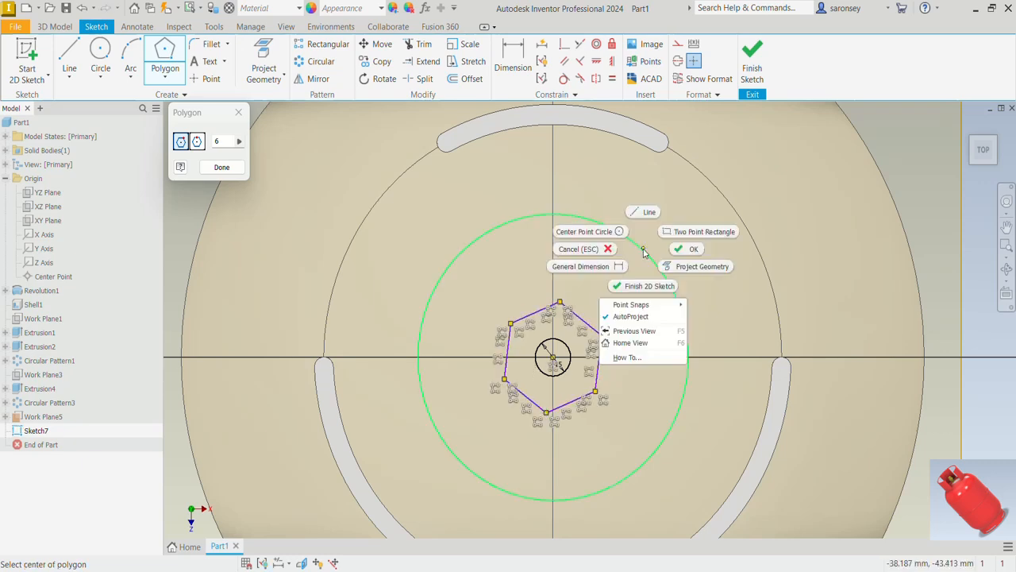
left_click(680, 250)
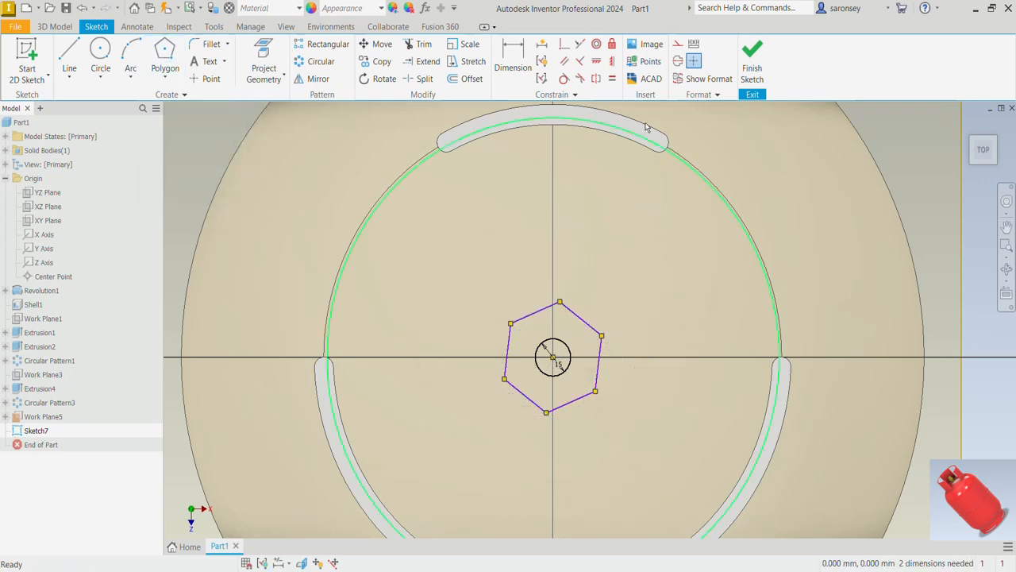
left_click(612, 61)
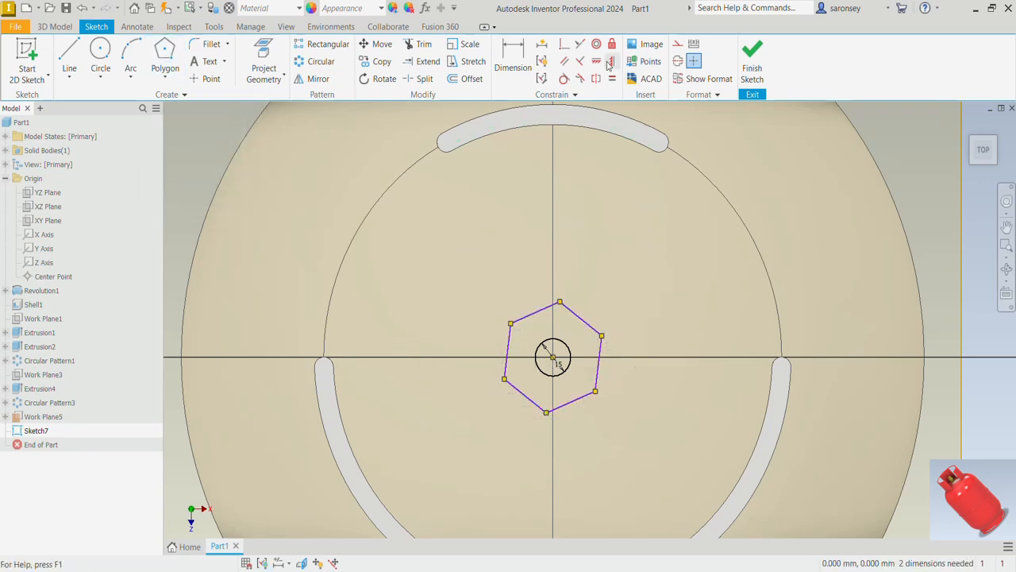
left_click(512, 346)
Dimension the hexagon's width between its two vertical sides and set it to 30 mm.
key("d")
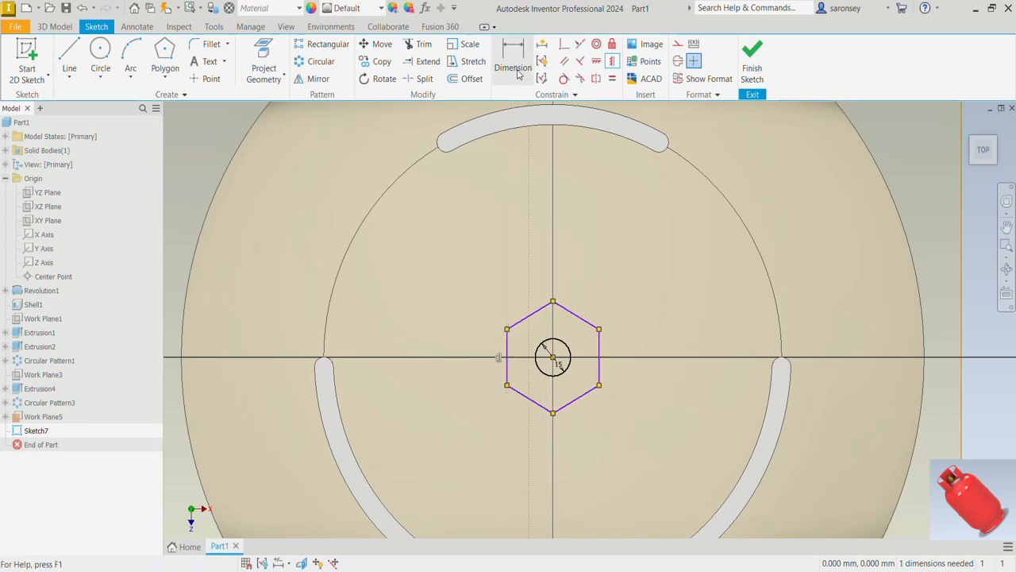
left_click(508, 351)
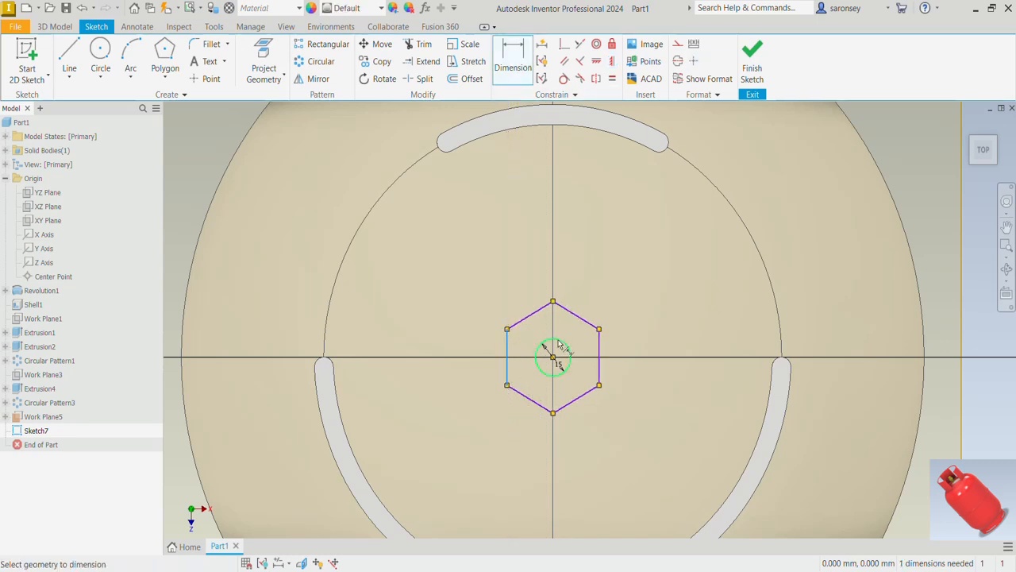
left_click(600, 344)
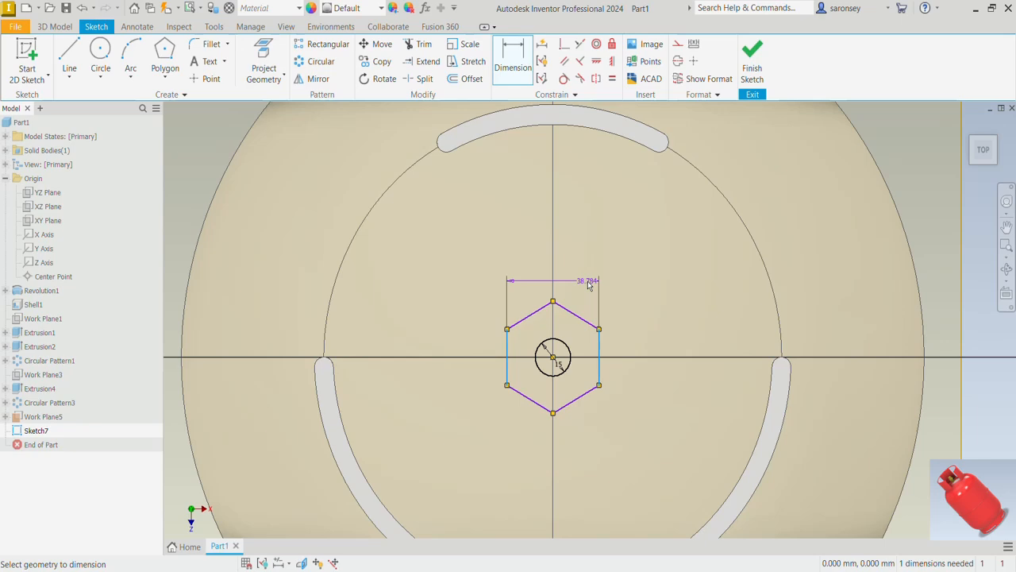
left_click(589, 286)
type("3")
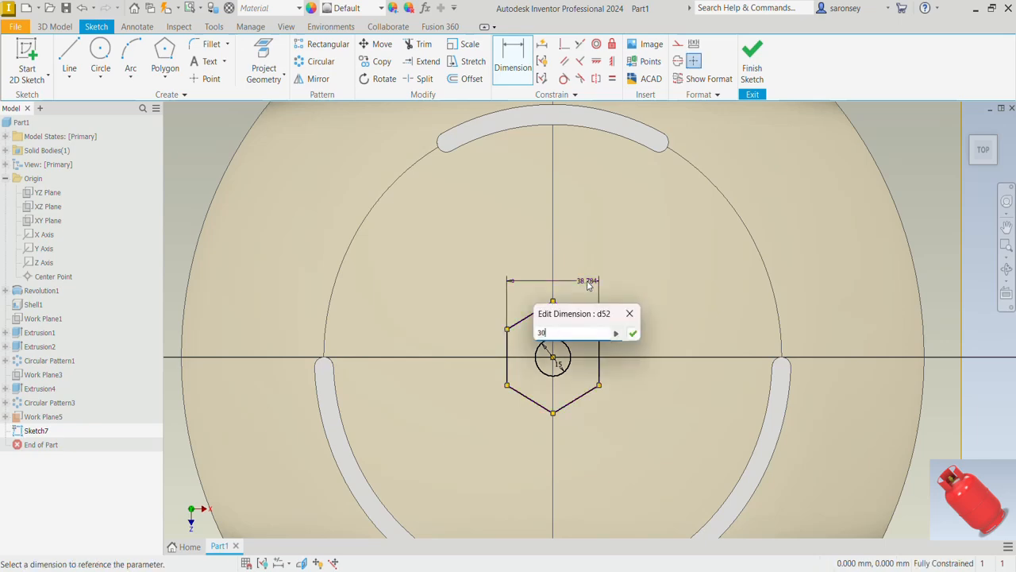
type("0")
key("Return")
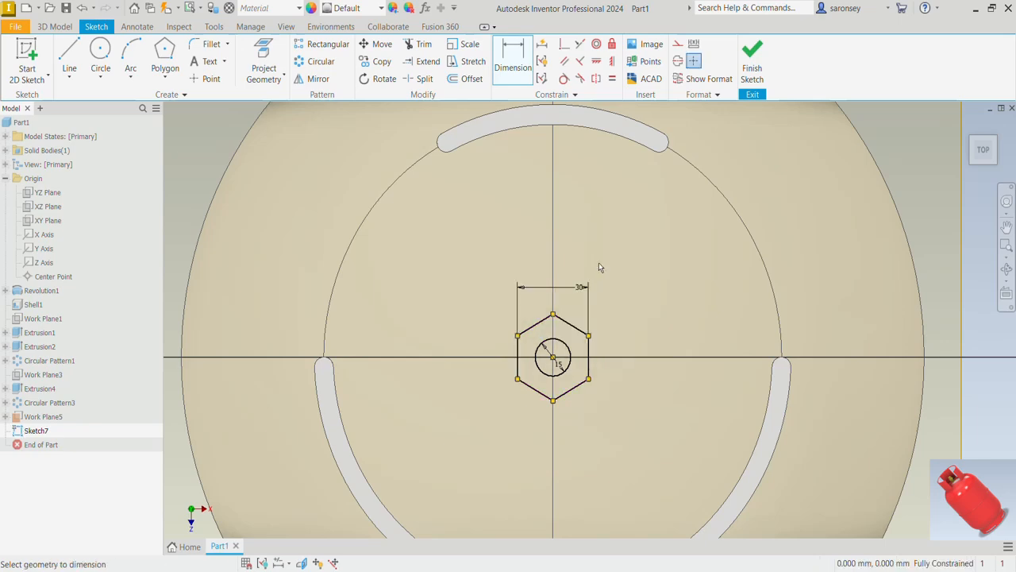
Extrude the 15 mm circle as a 10 mm deep cut into the cylinder's top, keeping the Extrude command running.
key("e")
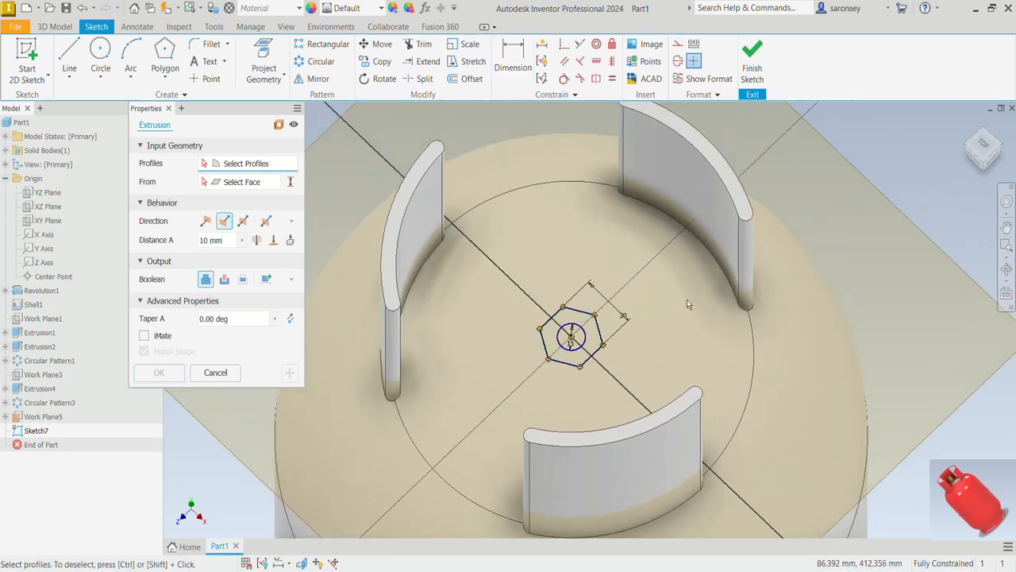
left_click(586, 347)
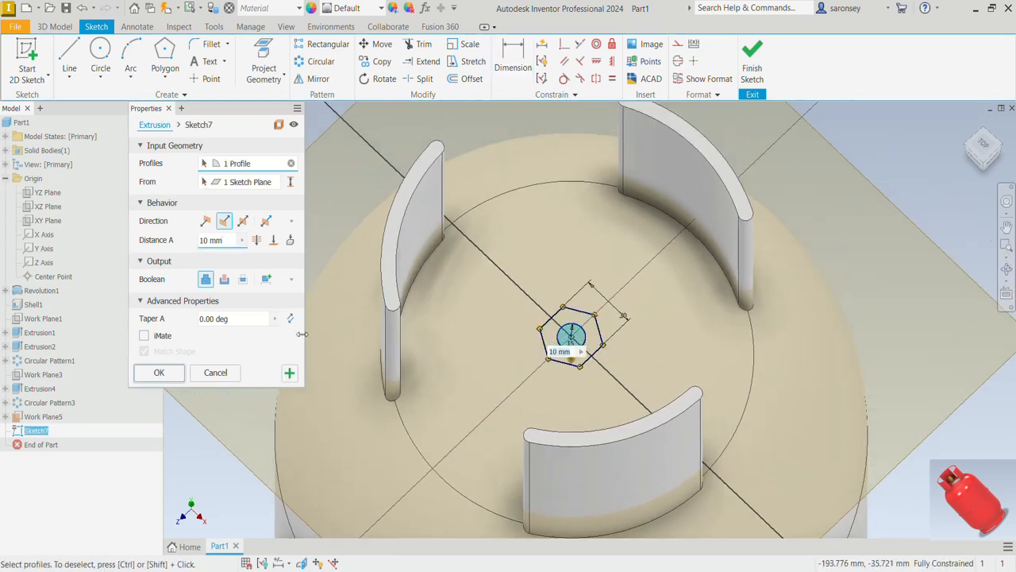
left_click(225, 279)
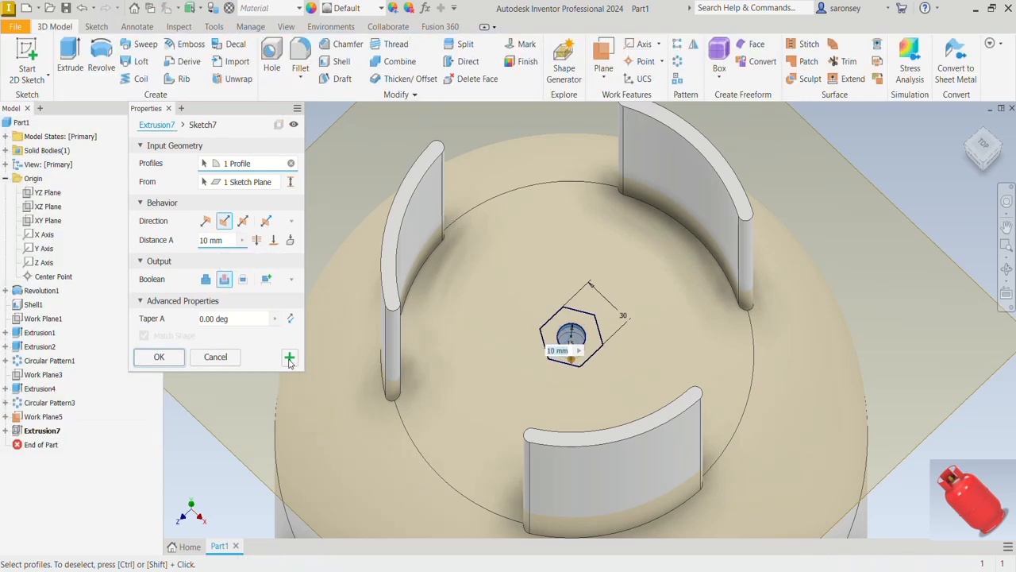
left_click(290, 358)
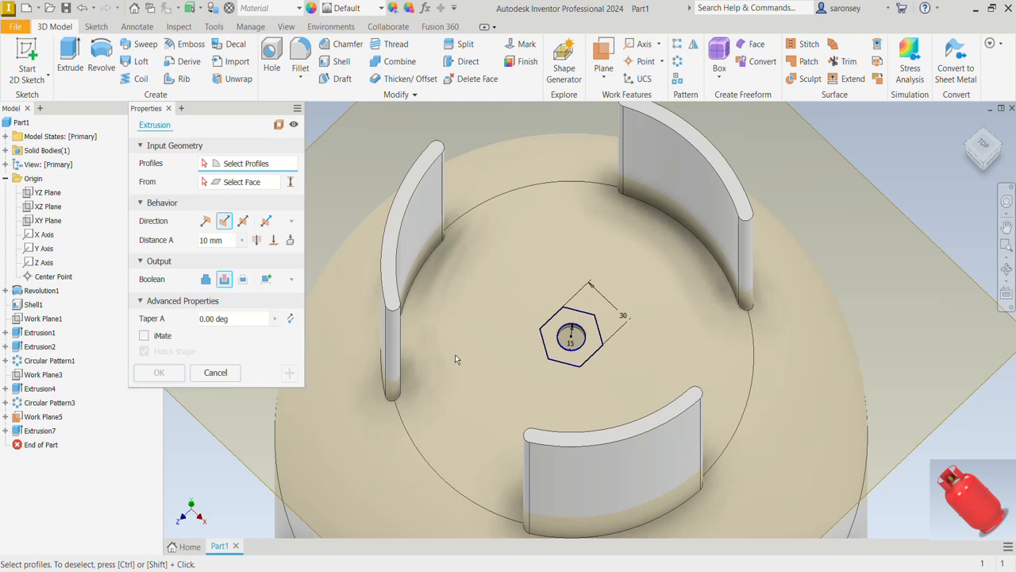
Extrude the hexagonal area around the hole to the next solid, joined to the cylinder body.
scroll(582, 356, "down", 5)
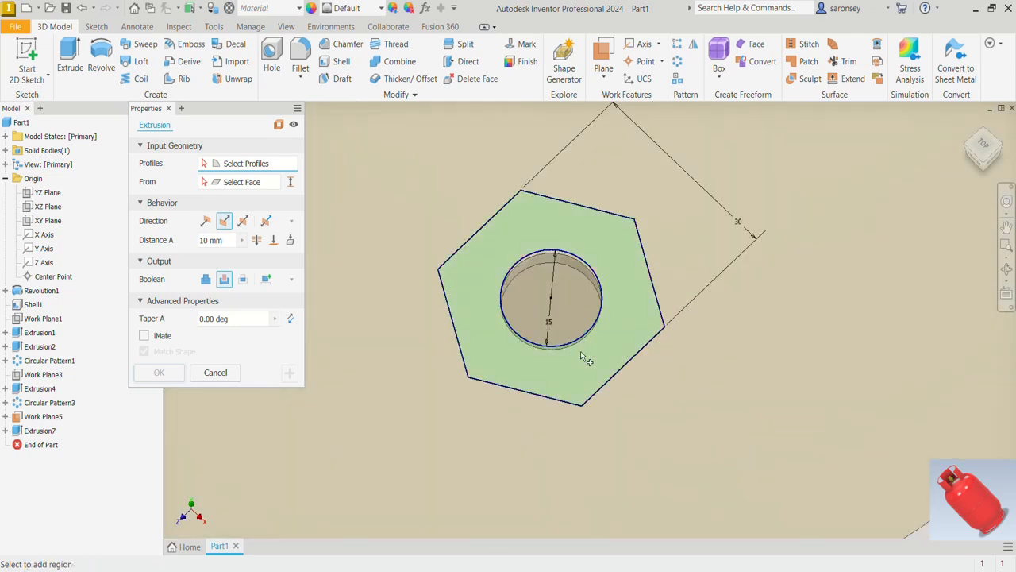
scroll(582, 356, "down", 3)
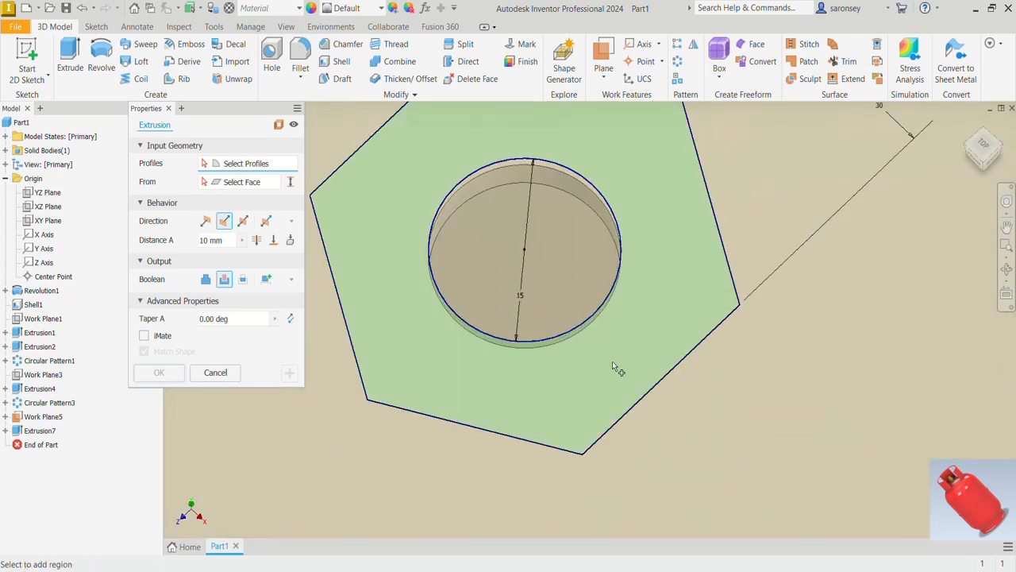
left_click(604, 367)
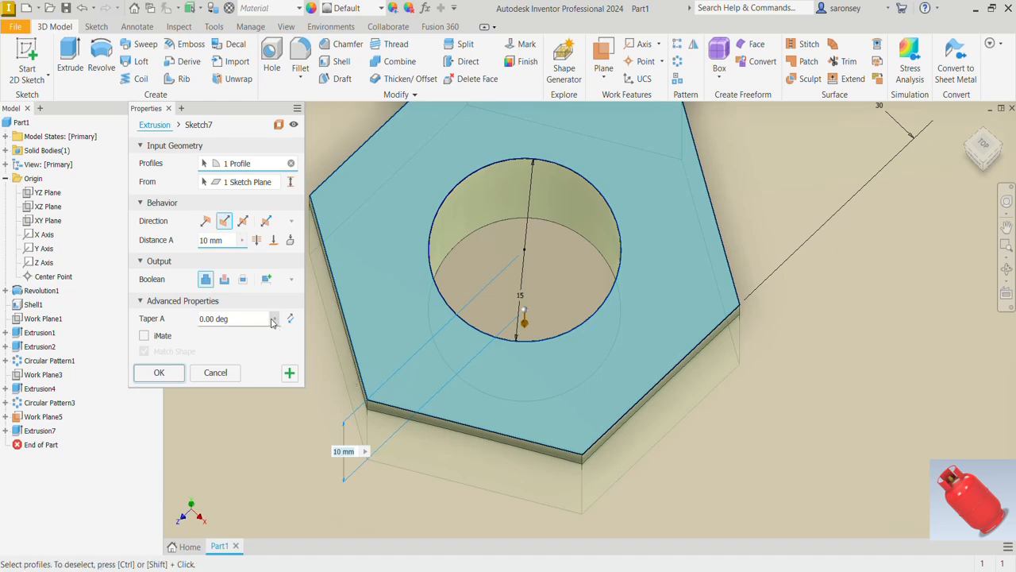
left_click(289, 243)
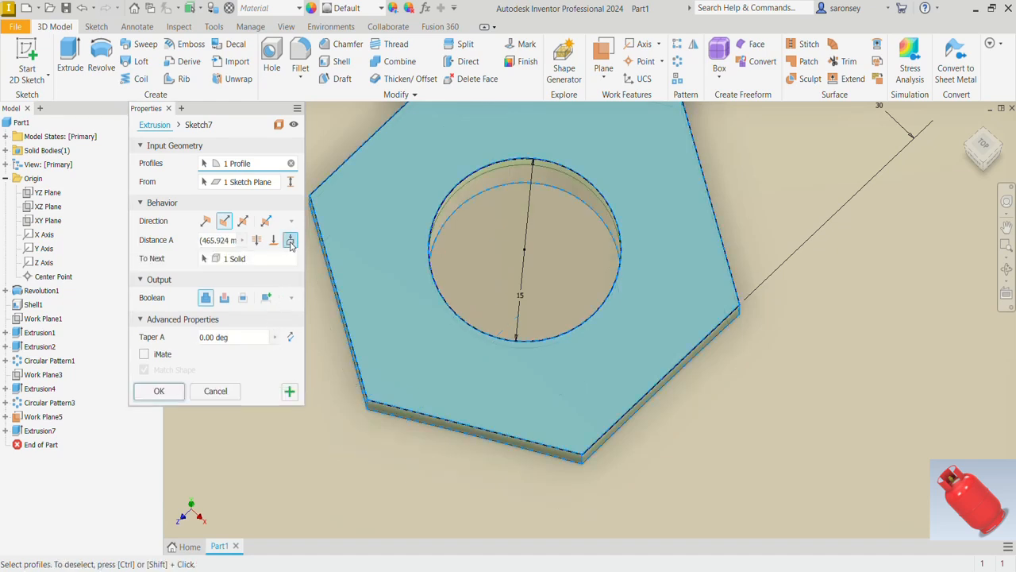
left_click(160, 391)
Hide the work plane that crosses the top of the cylinder.
scroll(515, 471, "down", 3)
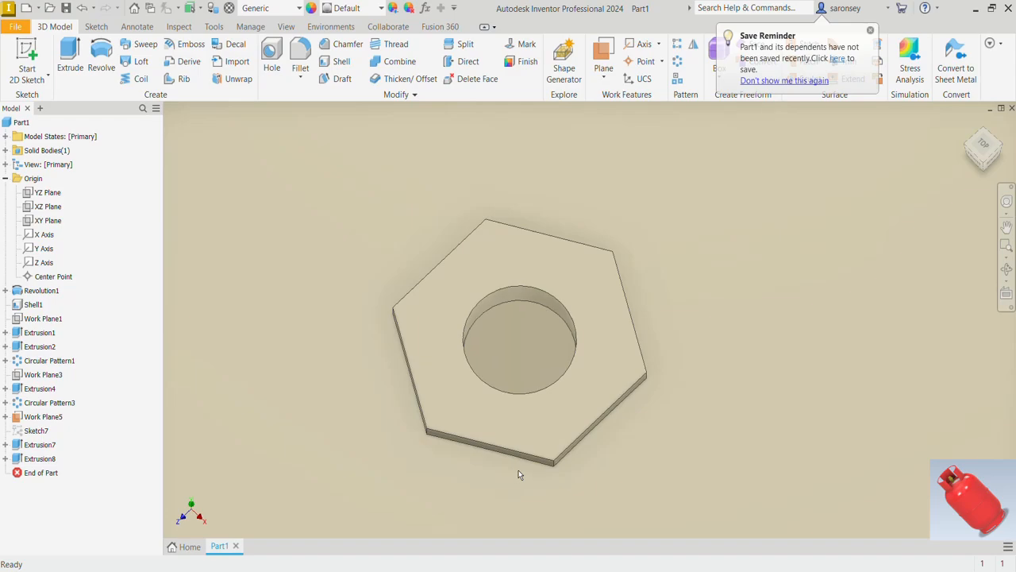
middle_click_drag(517, 471, 554, 445, "shift")
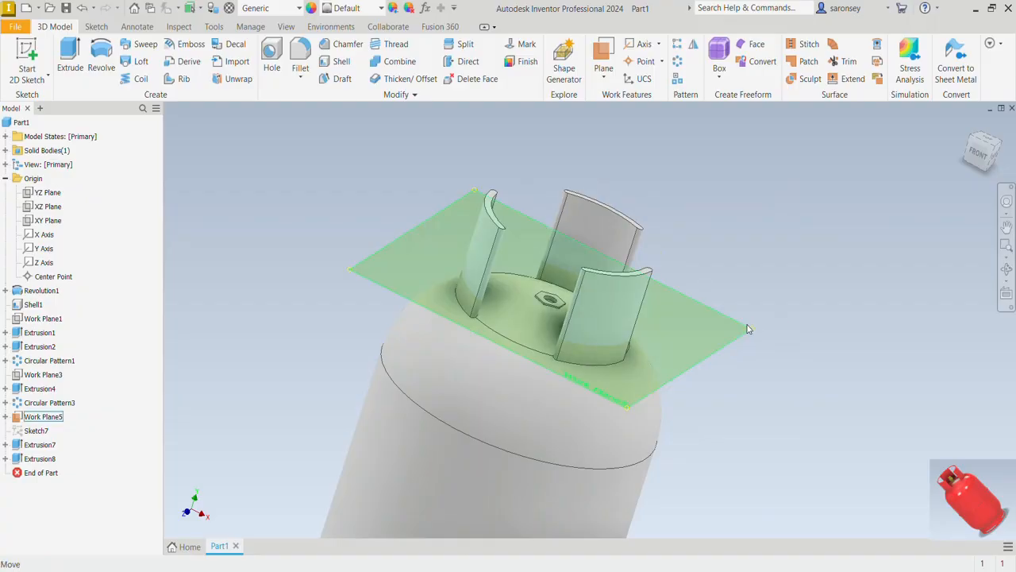
left_click(748, 328)
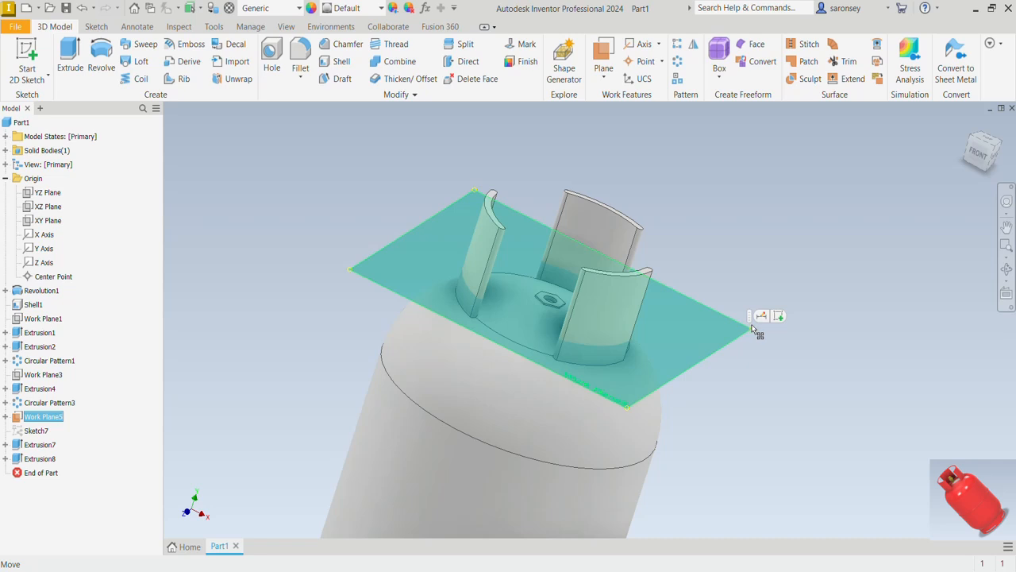
right_click(746, 330)
left_click(769, 344)
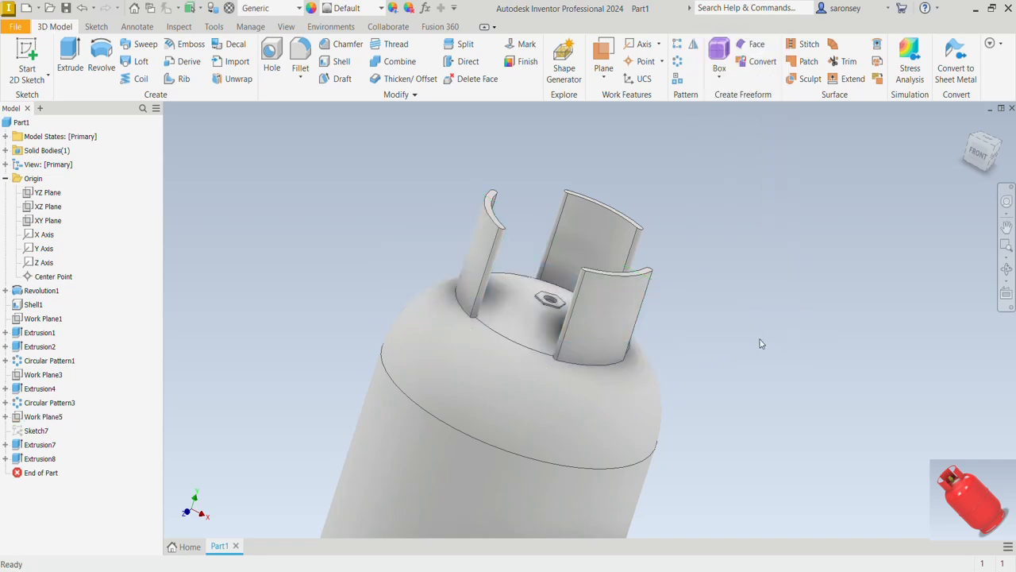
Start a sketch on the hexagonal boss's top face and project the hole's circular edge into it.
middle_click_drag(557, 260, 490, 411, "shift")
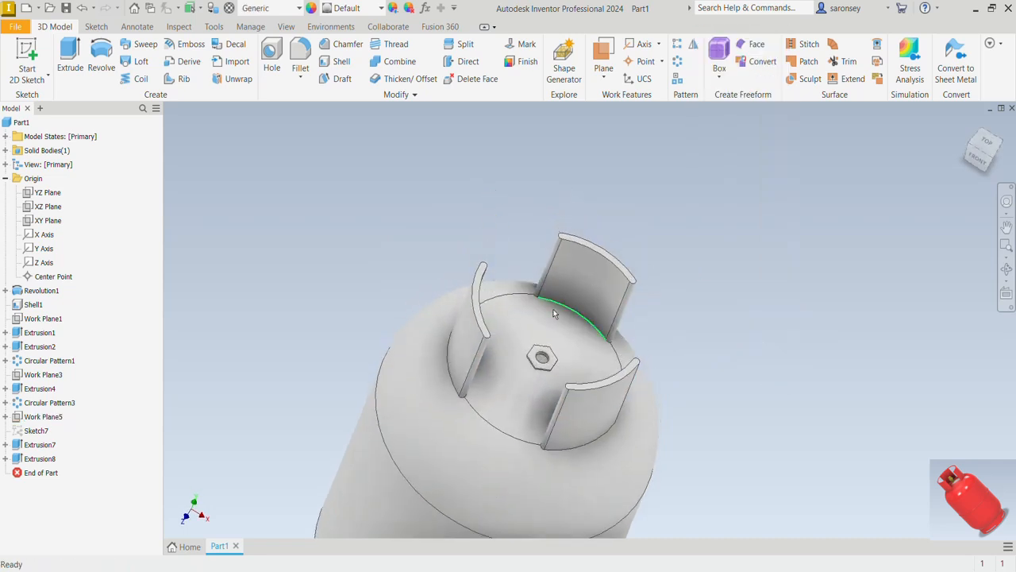
scroll(555, 310, "up", 5)
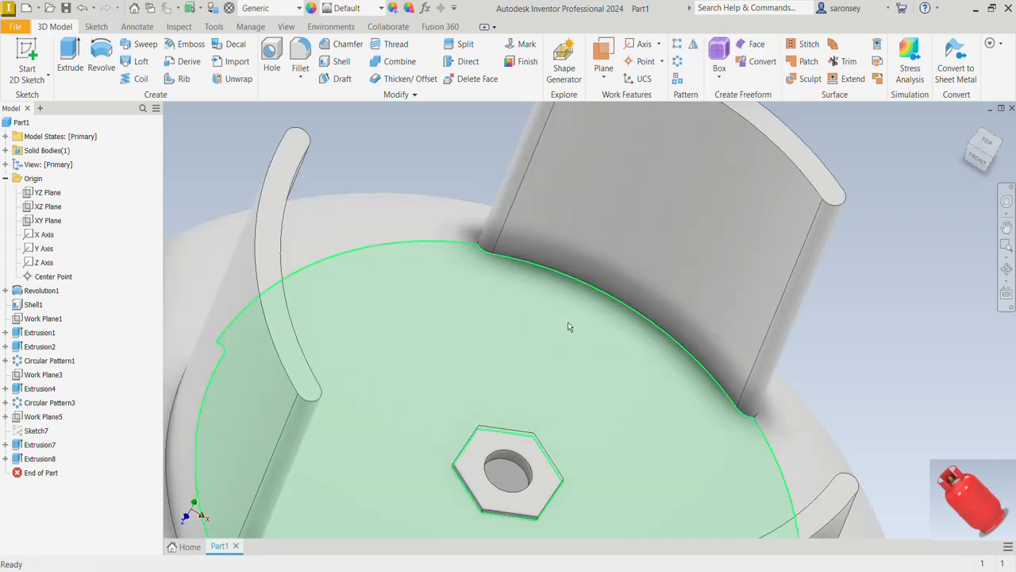
left_click(550, 475)
left_click(618, 469)
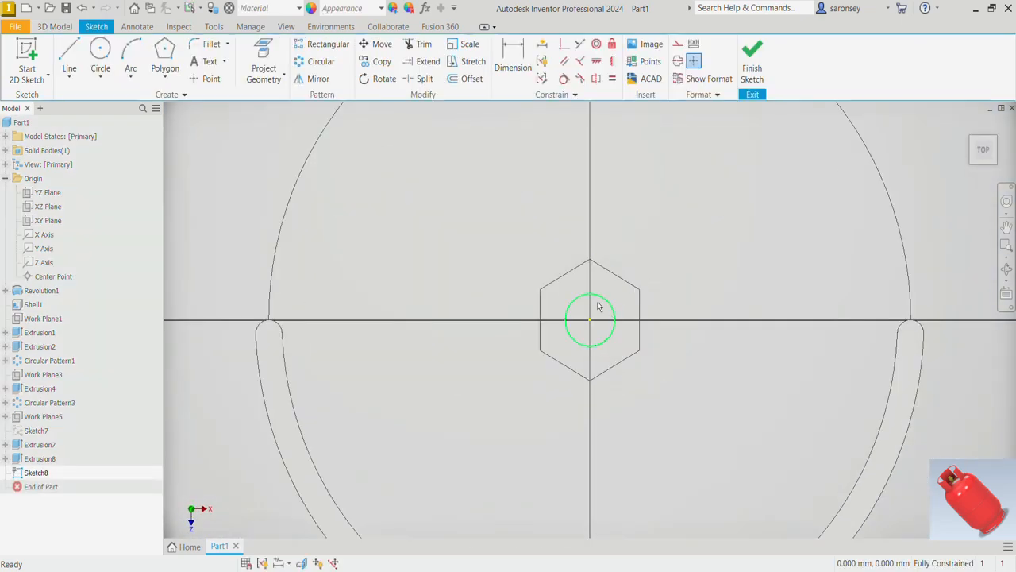
left_click(263, 63)
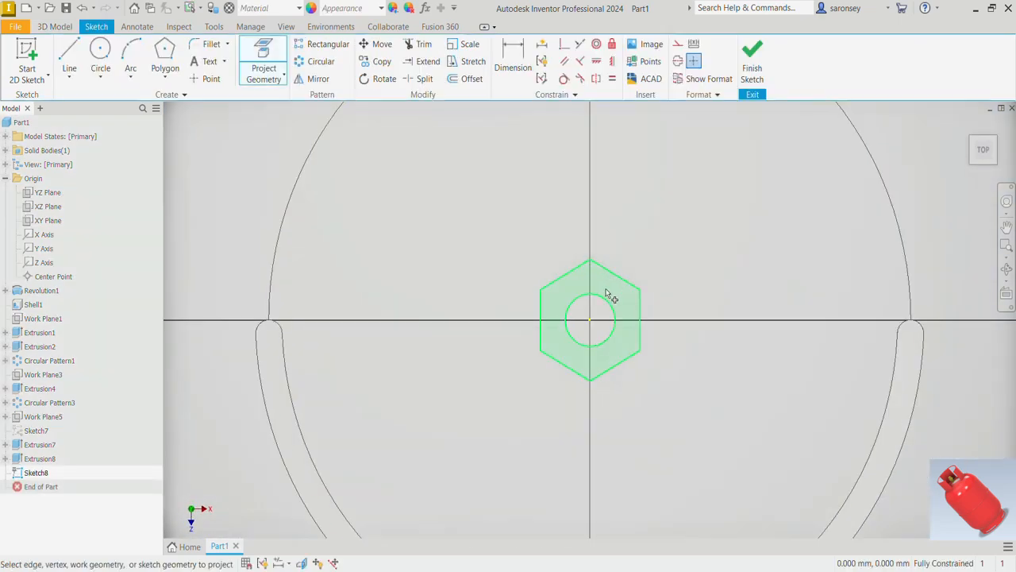
left_click(605, 342)
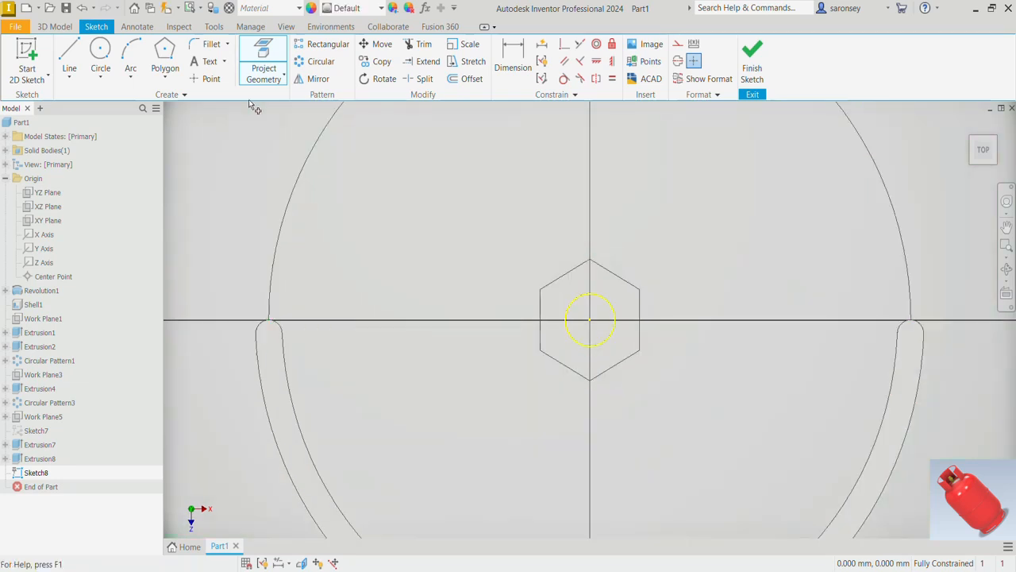
Offset the projected hole circle outward by 4 mm.
left_click(467, 78)
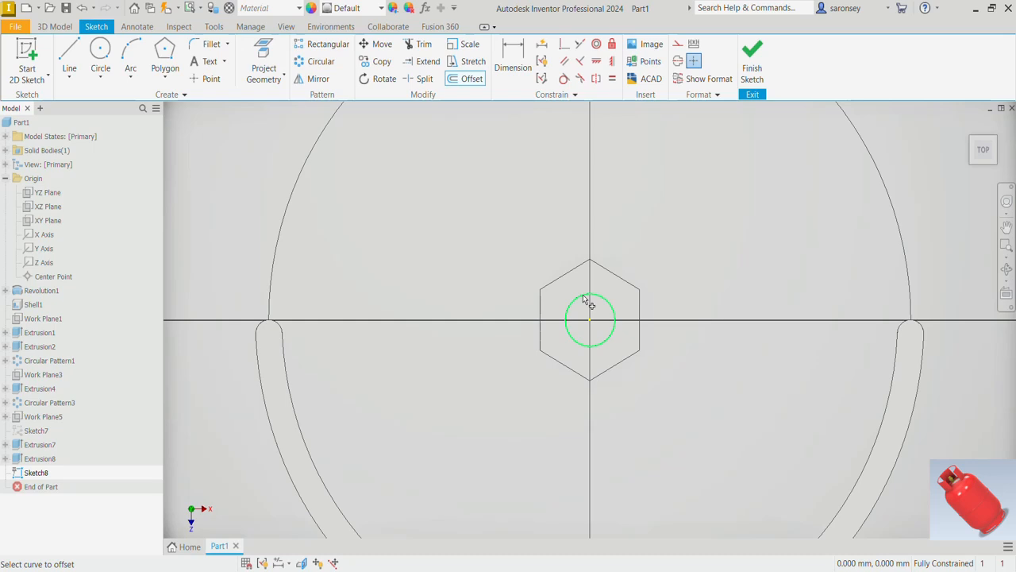
left_click(584, 296)
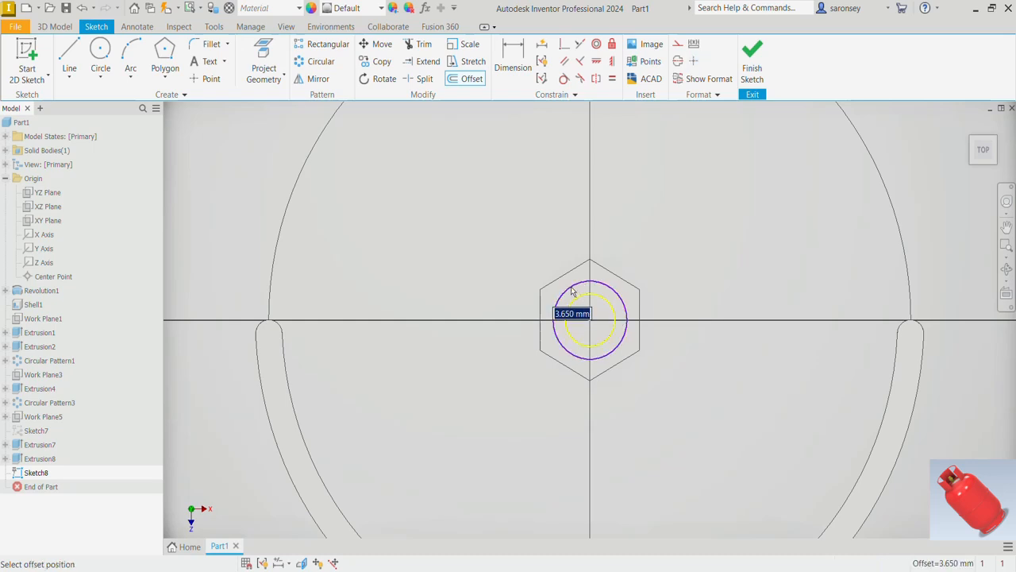
type("4")
key("Return")
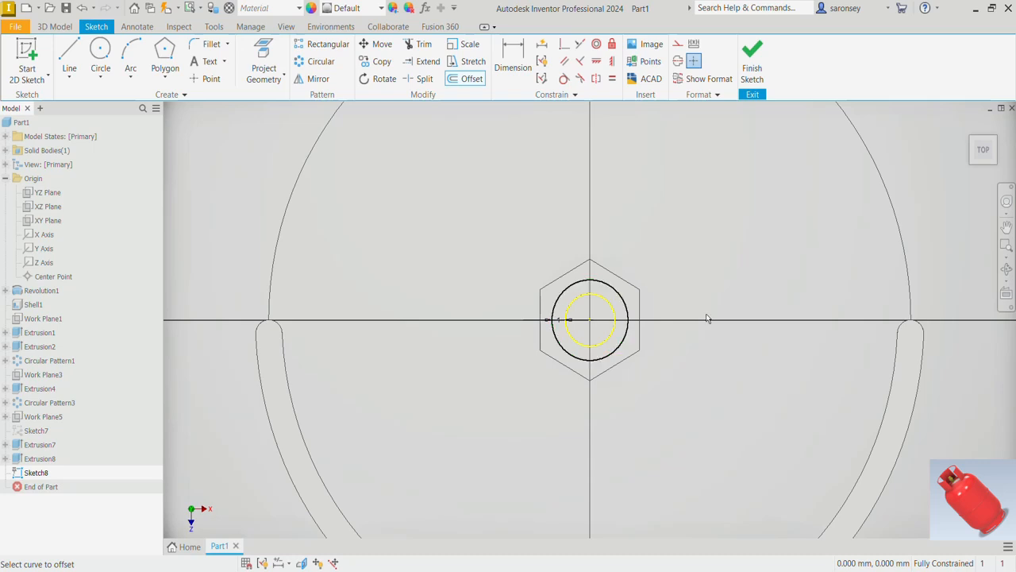
Extrude the ring between the hole and the offset circle 15 mm upward, joined to the body.
key("e")
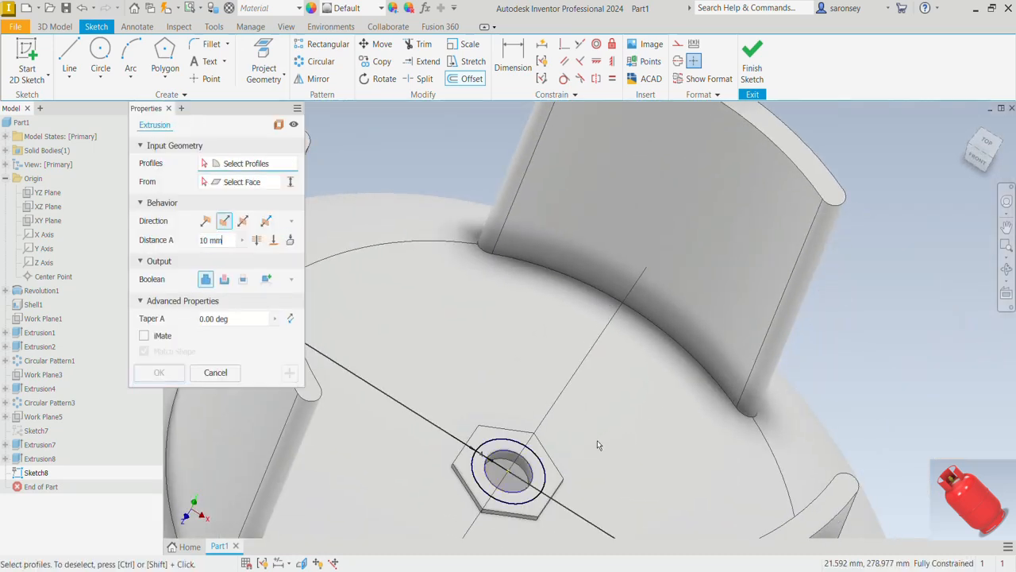
left_click(482, 465)
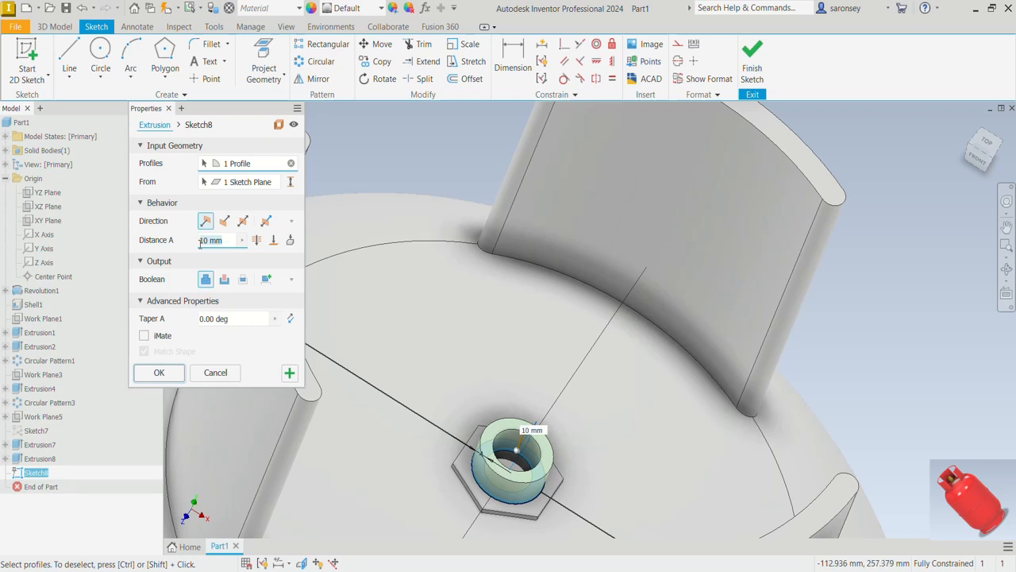
type("1")
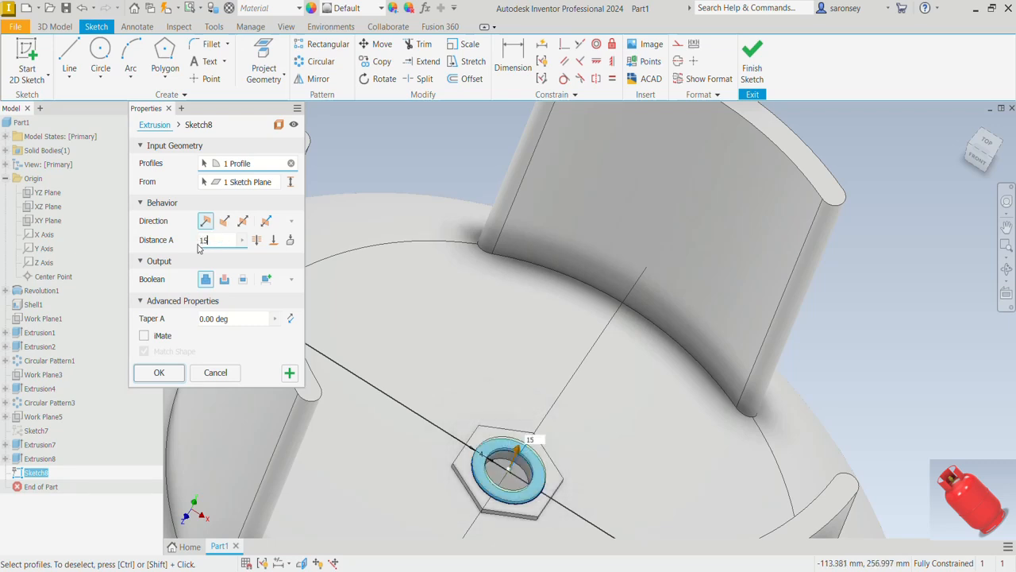
type("5")
key("Return")
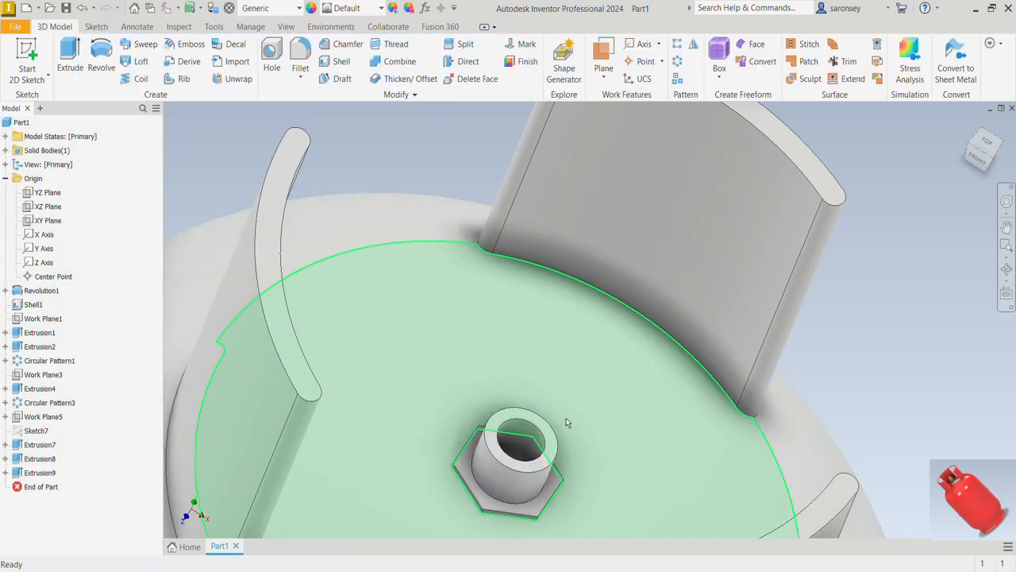
Start a sketch on the top face of the tube above the hexagon and project its inner circular edge.
left_click(550, 461)
left_click(633, 451)
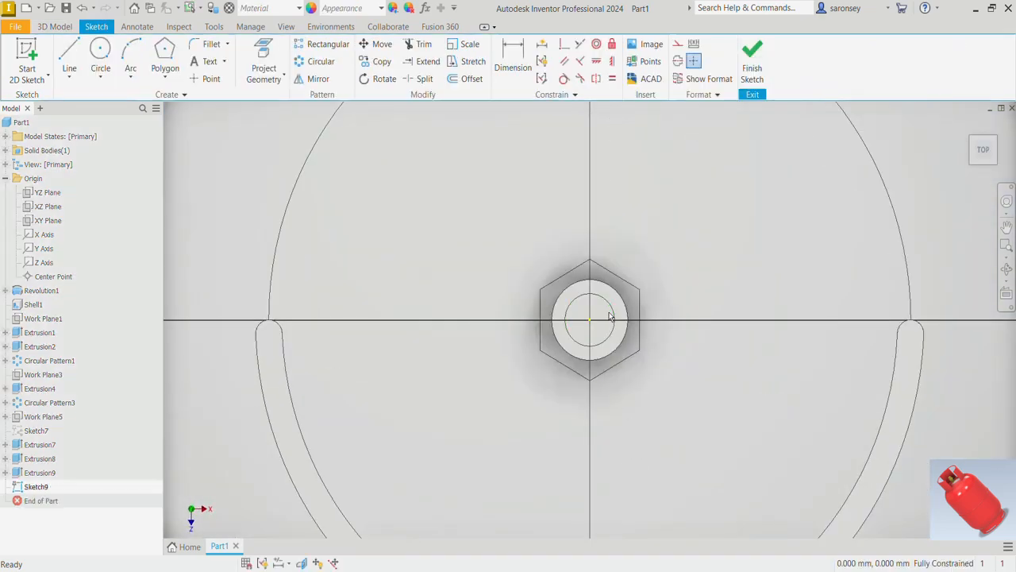
left_click(264, 57)
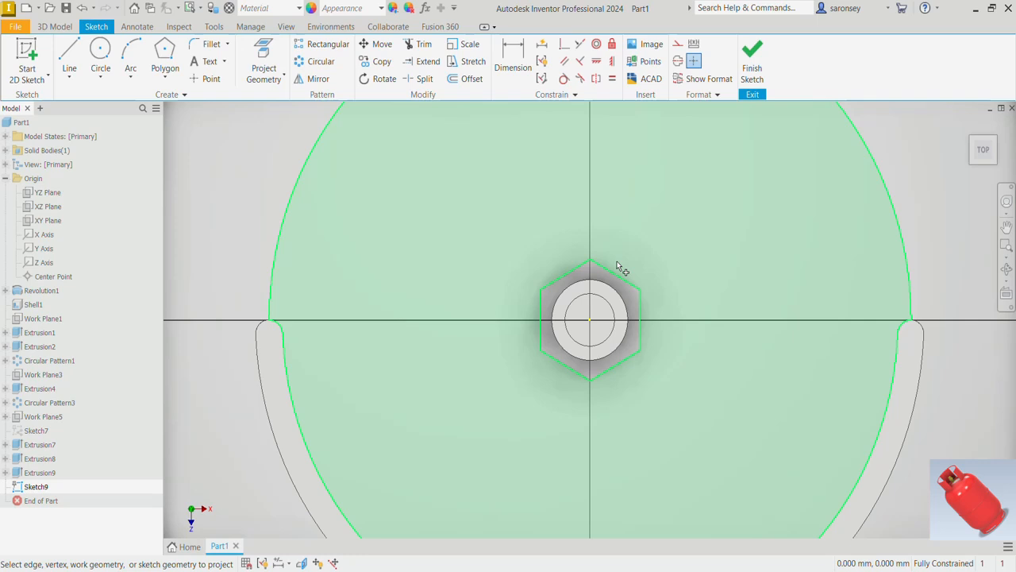
left_click(617, 314)
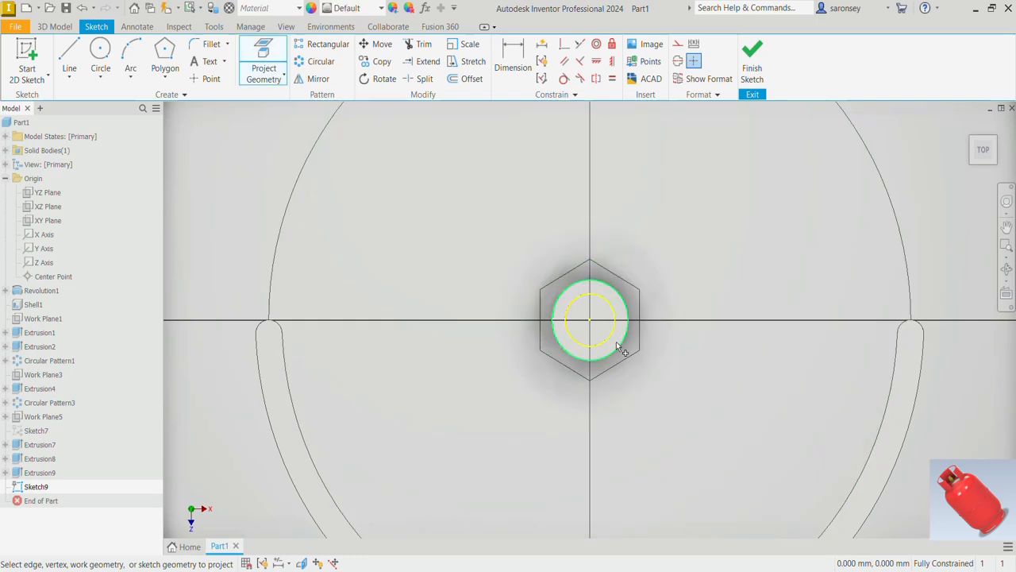
Project the outer edges of the lower hexagon into the sketch on the tube's top face.
left_click(582, 272)
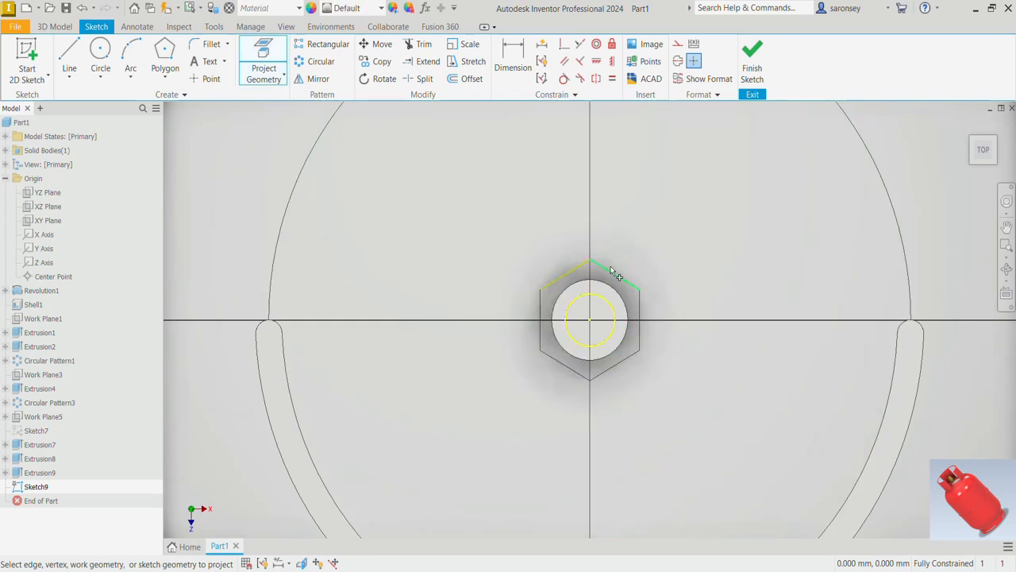
left_click(641, 334)
left_click(633, 355)
left_click(539, 334)
Extrude the hexagonal profile around the hole 18 mm upward from the tube's top face, joined to the body.
key("e")
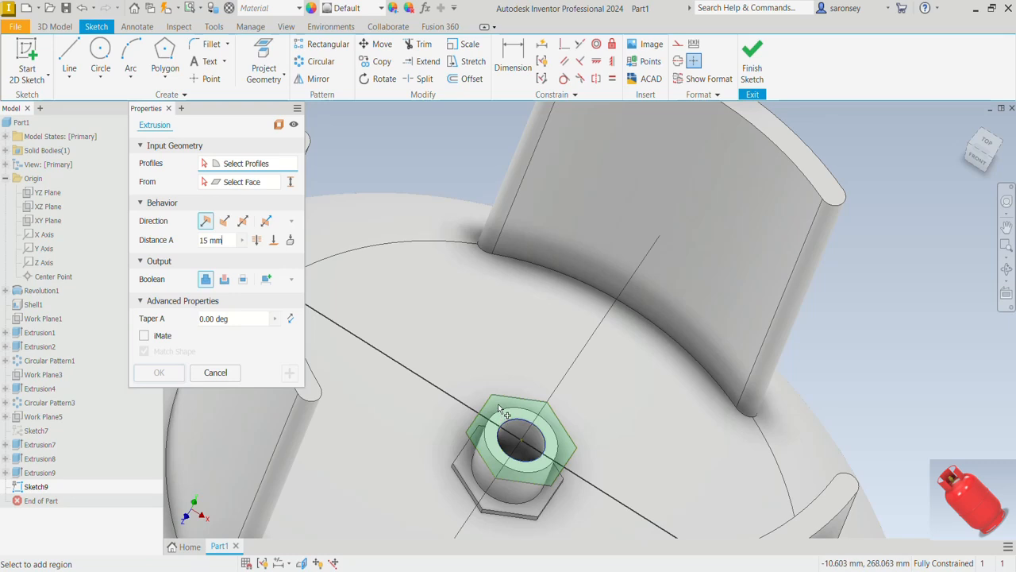
scroll(507, 403, "up", 5)
left_click(526, 417)
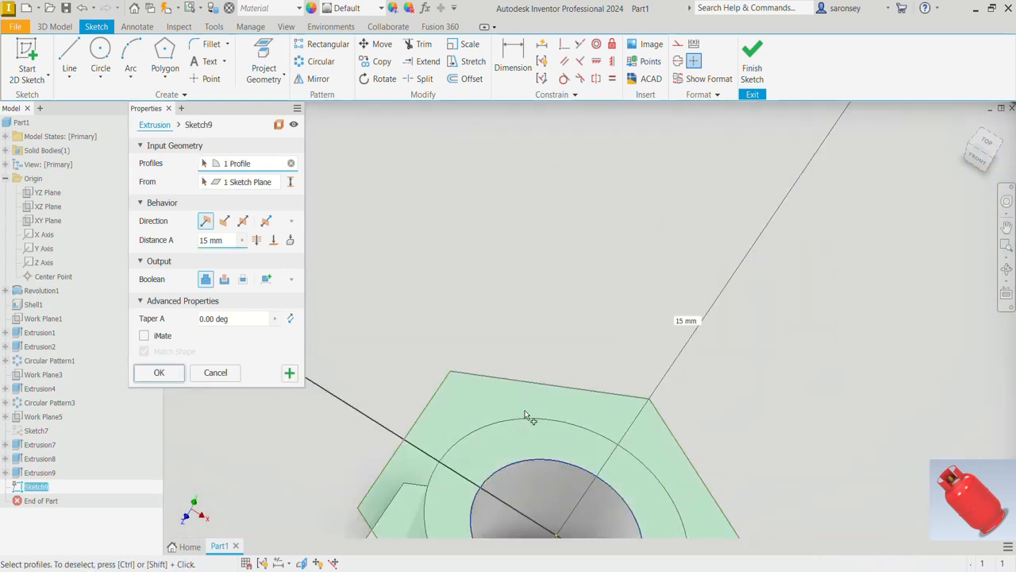
left_click(205, 241)
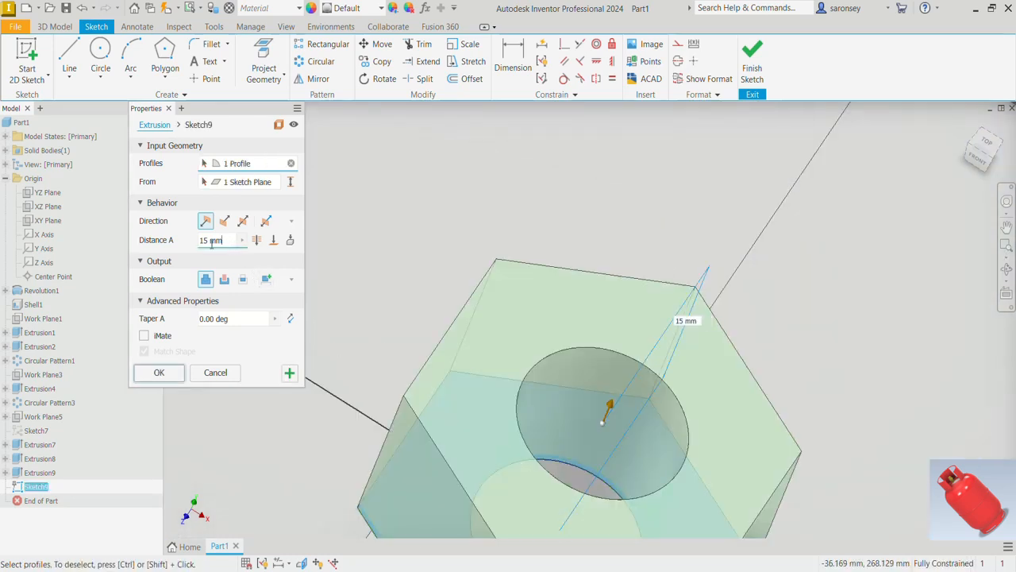
type("18")
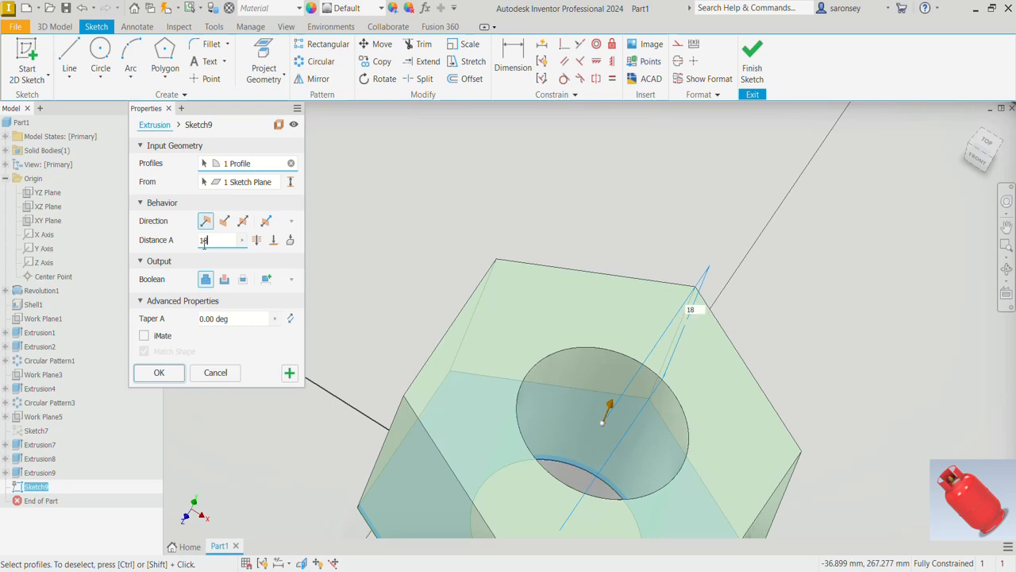
left_click(168, 375)
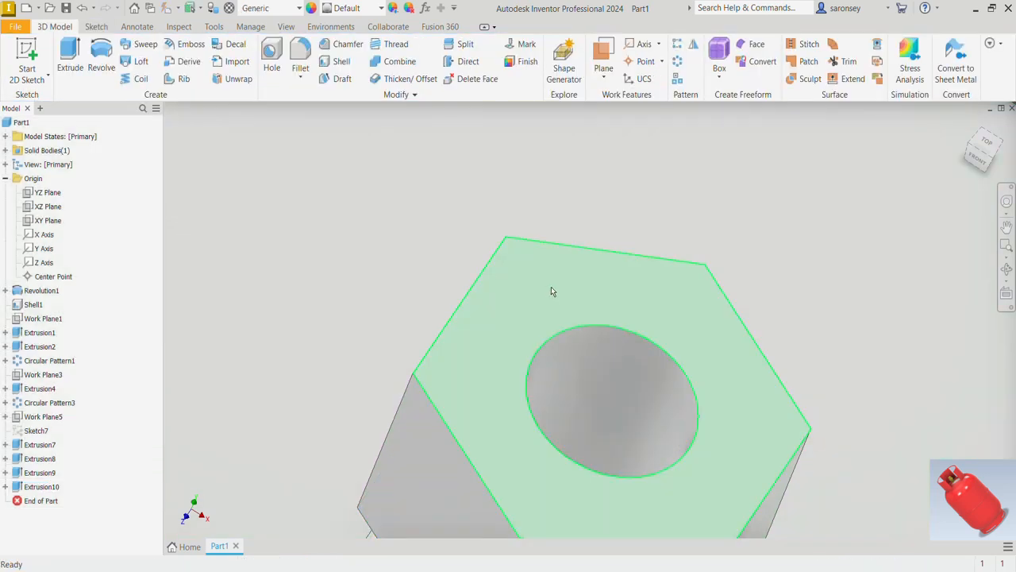
Start a sketch on the top face of the upper hexagonal nut and project its circular hole edge.
left_click(551, 291)
left_click(635, 283)
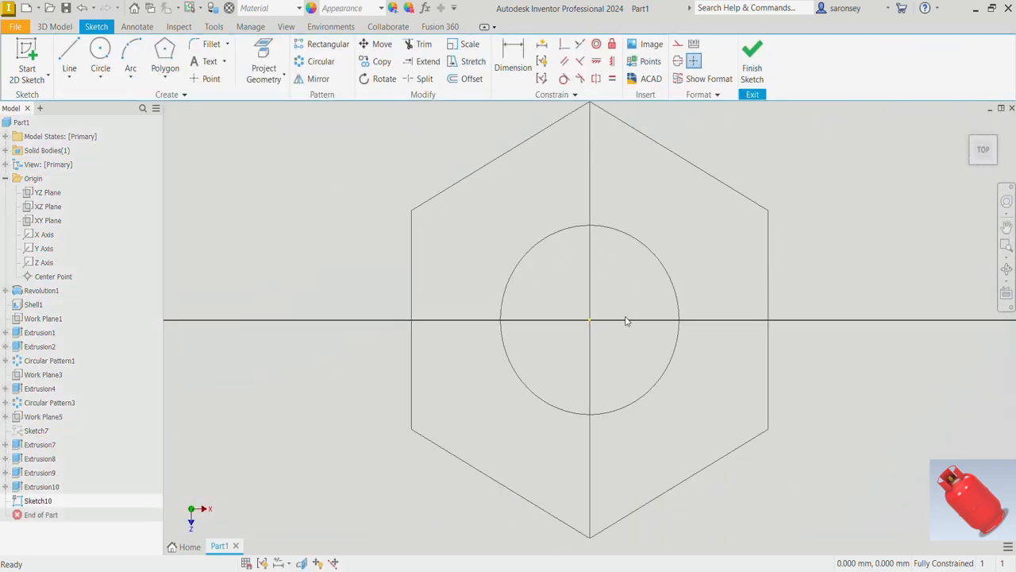
left_click(264, 64)
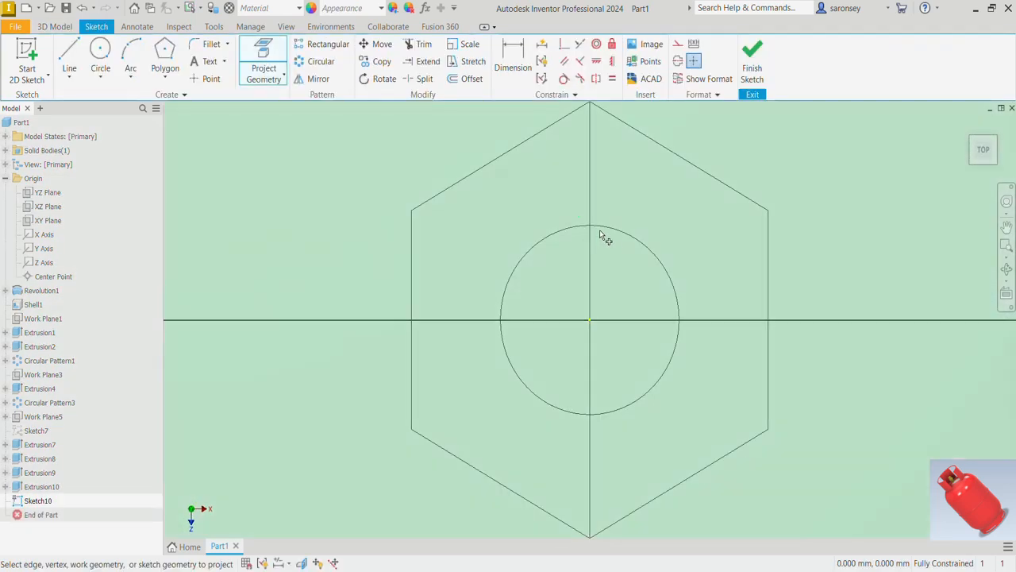
left_click(599, 230)
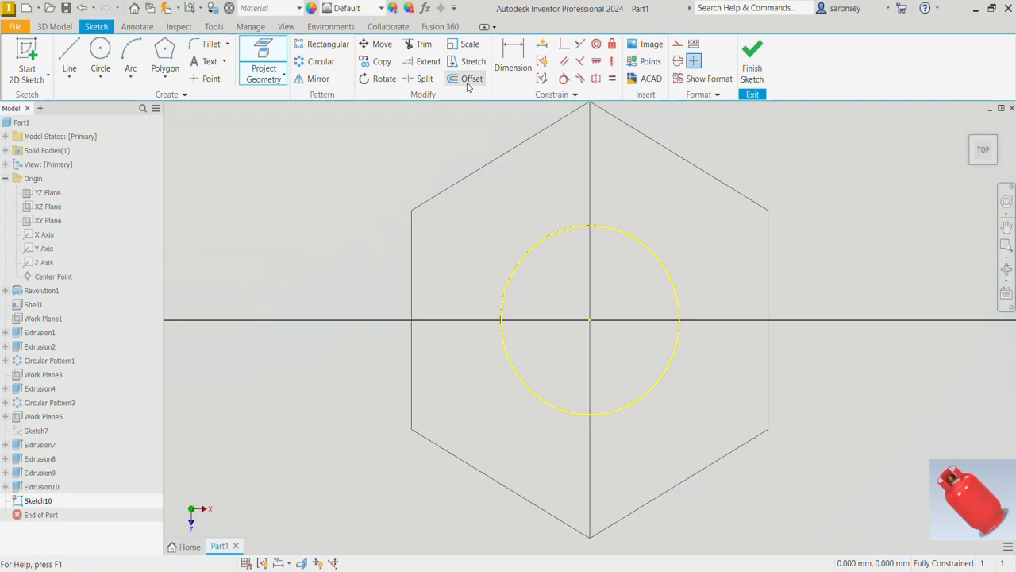
Offset the projected hole circle on the upper hexagonal nut outward by 4 mm.
left_click(468, 79)
left_click(558, 240)
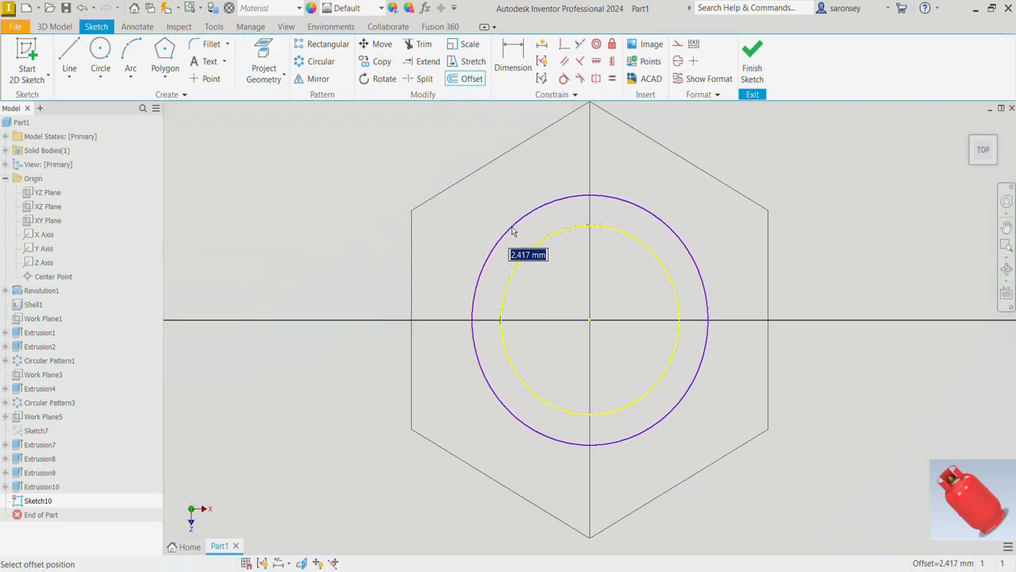
type("4")
key("Return")
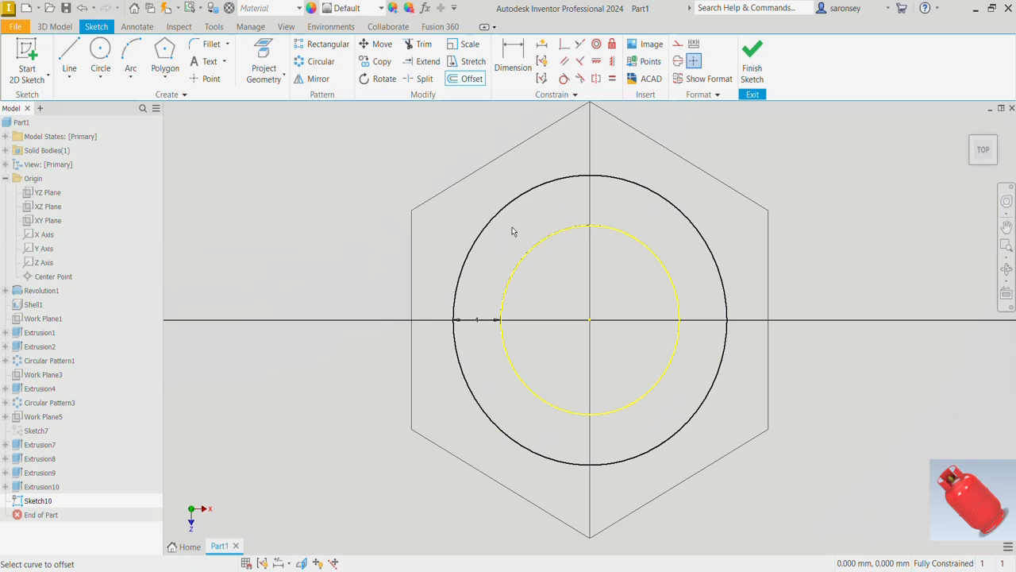
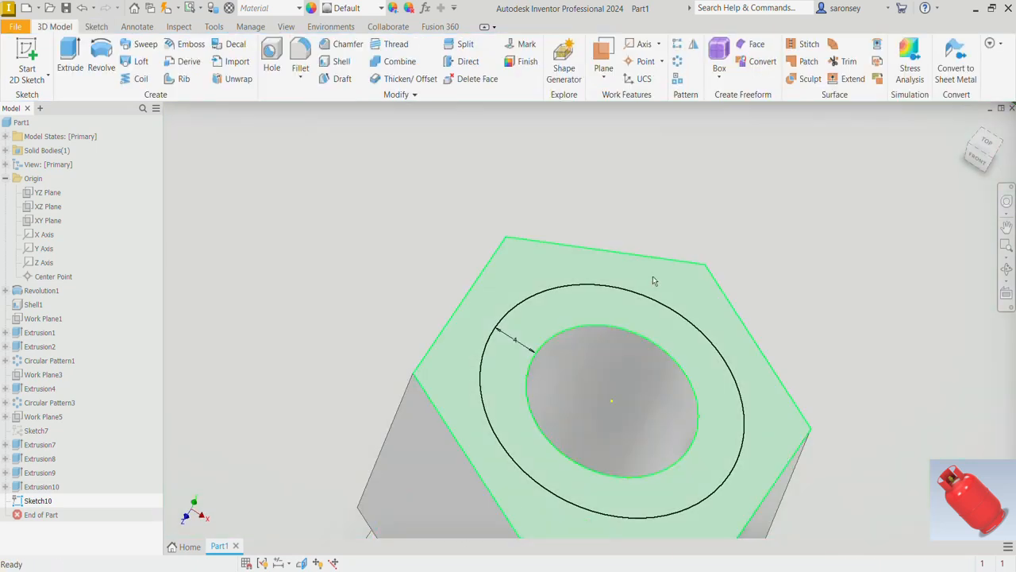
Extrude the ring between the hole and the offset circle 18 mm upward from the upper nut, joined to the body.
key("e")
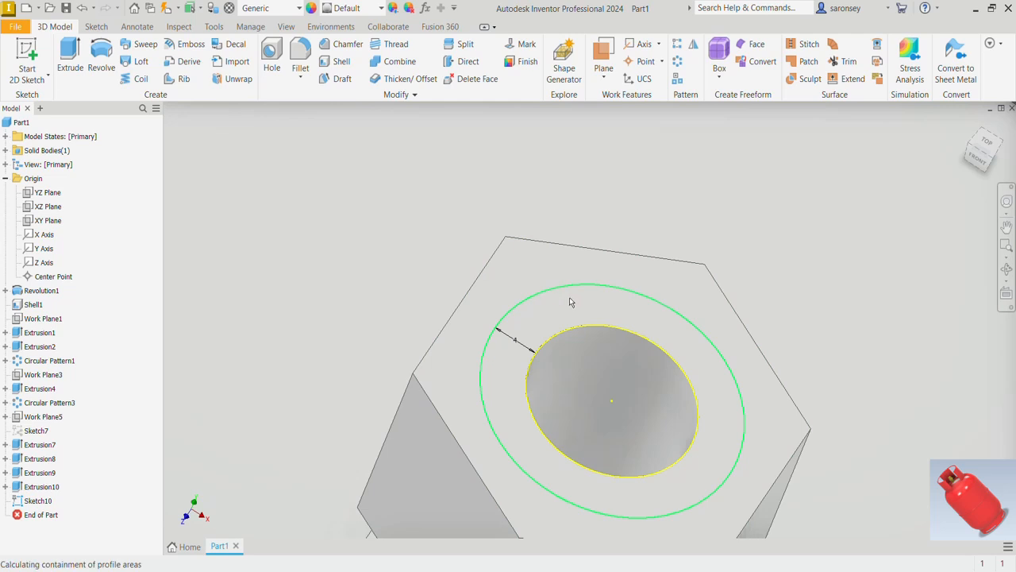
left_click(593, 301)
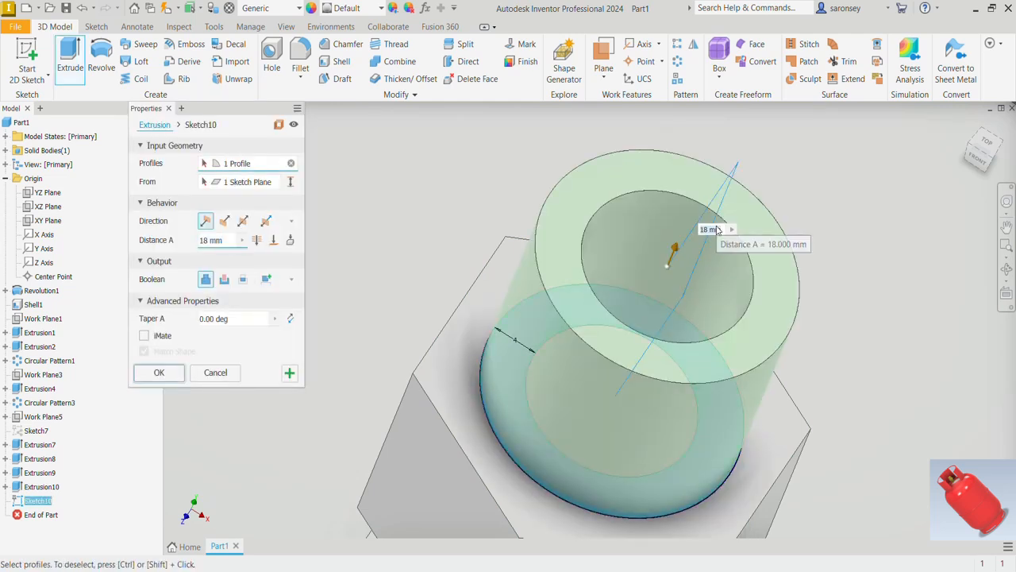
left_click(177, 380)
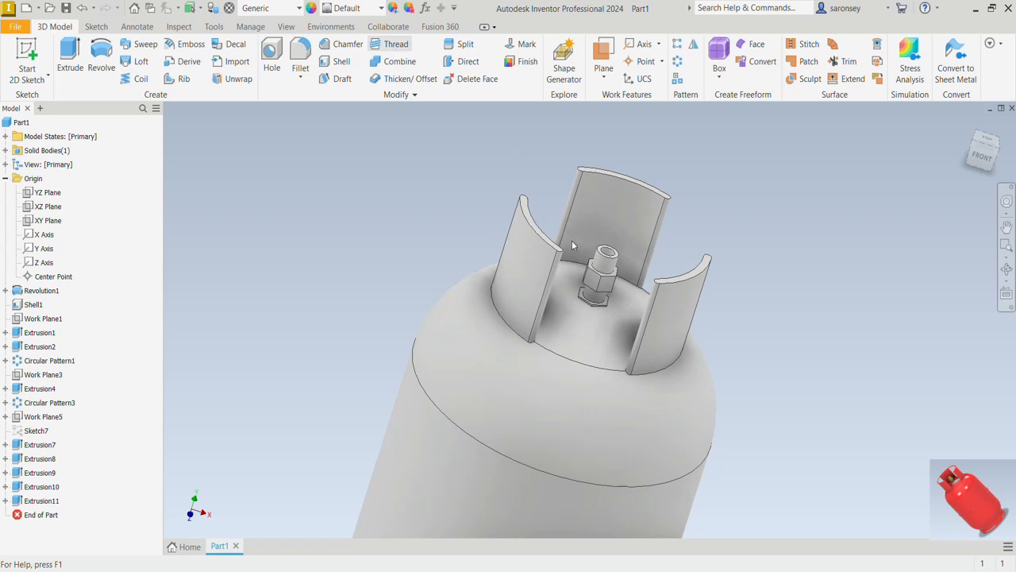
Thread the outer cylindrical faces above and below the hexagonal nut with the ANSI Metric M Profile, size 24, designation M24x3.
left_click(605, 267)
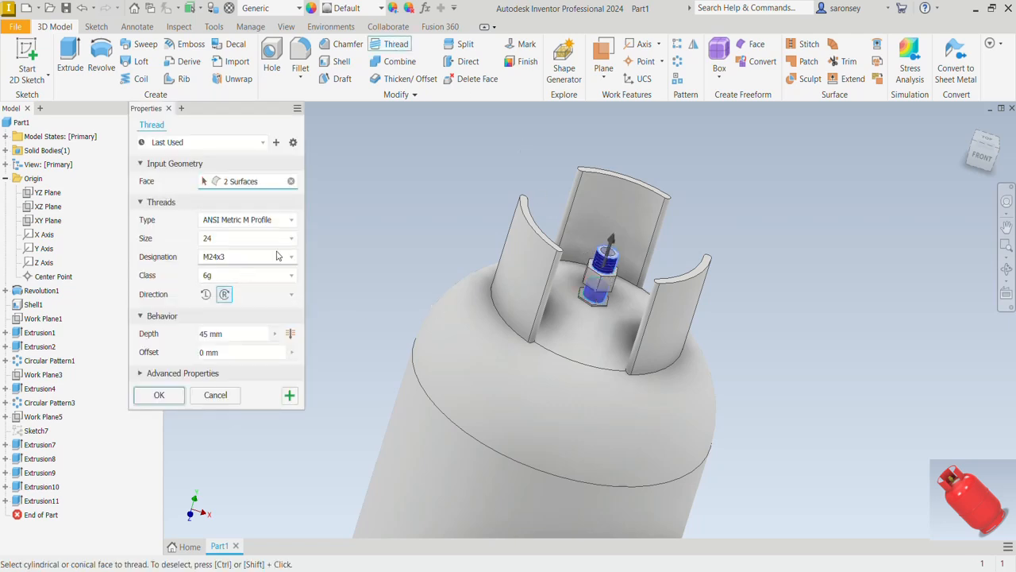
left_click(159, 395)
Start a sketch on a side face of the upper hexagonal nut and slice the graphics at the sketch plane.
scroll(593, 308, "down", 5)
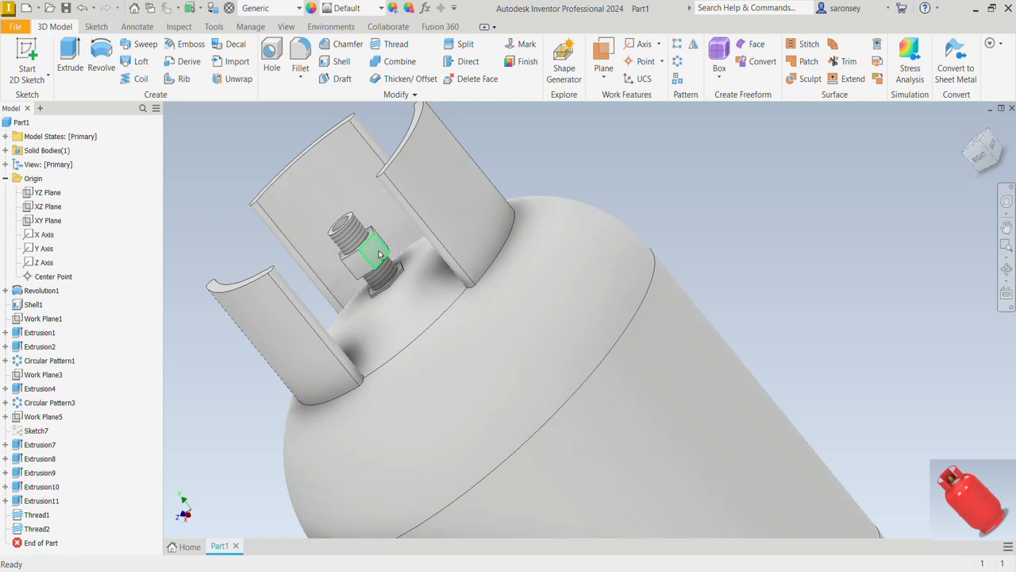
left_click(379, 250)
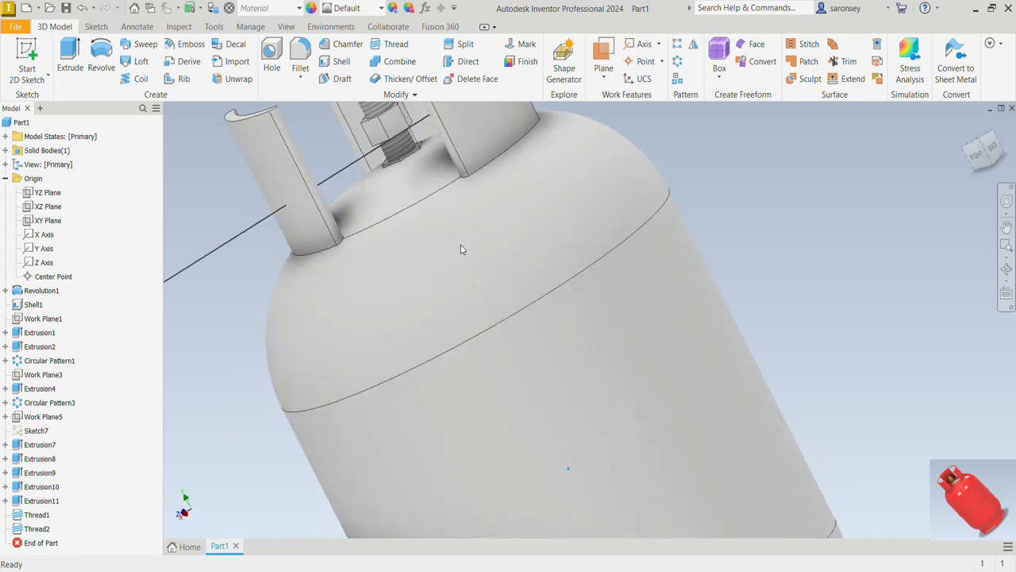
middle_click_drag(558, 185, 532, 468)
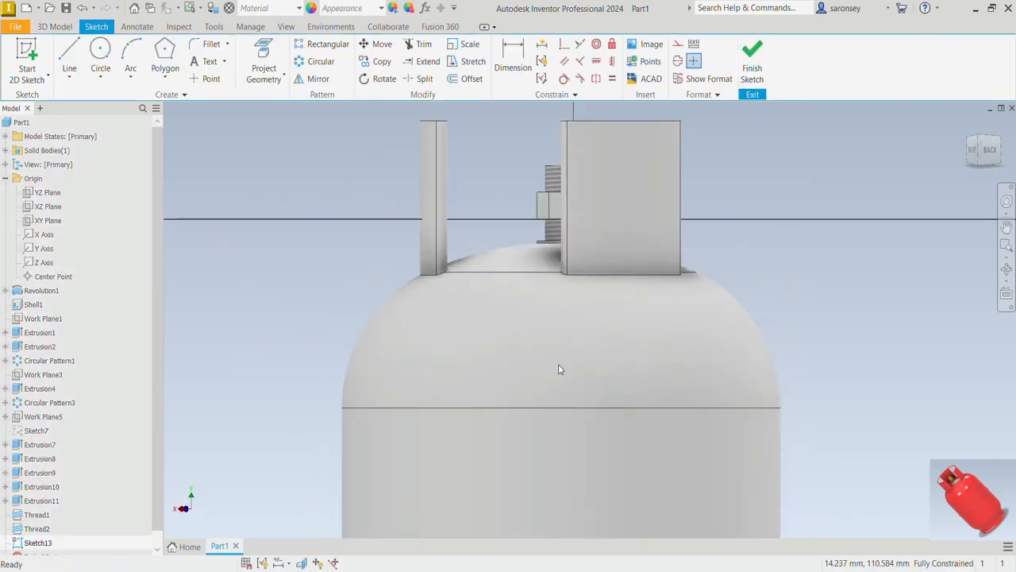
middle_click_drag(599, 226, 595, 278)
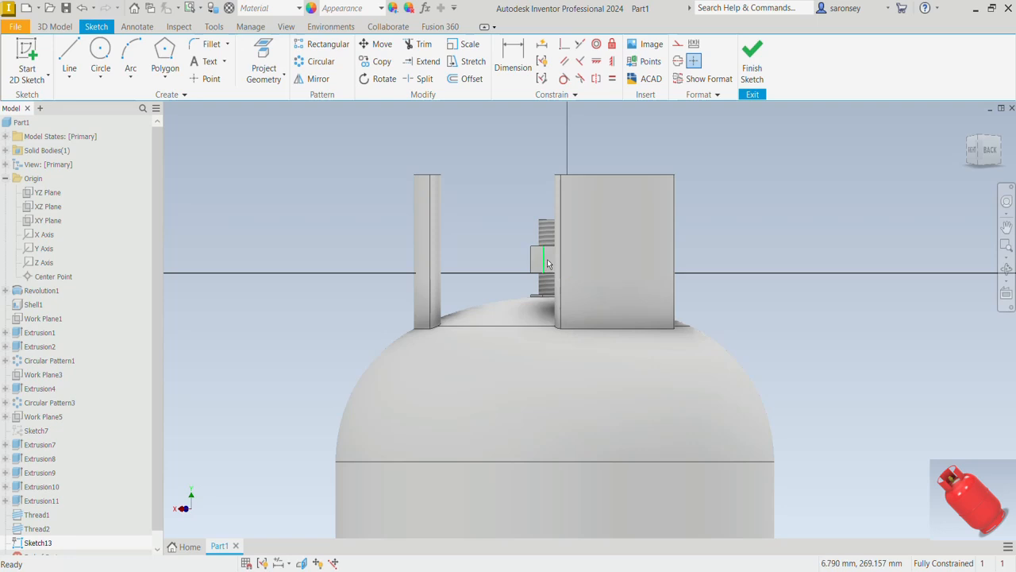
left_click(304, 564)
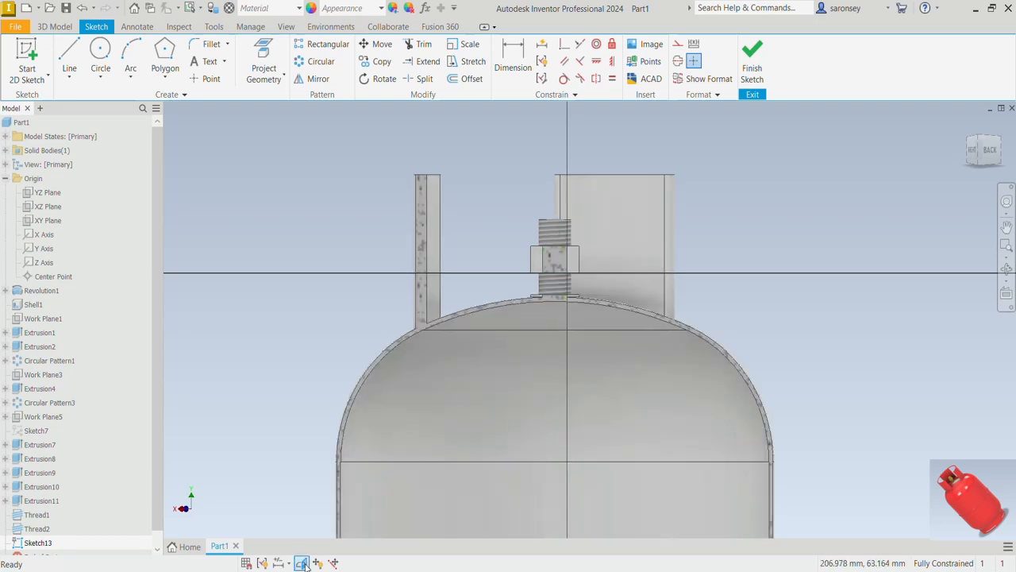
scroll(556, 303, "up", 5)
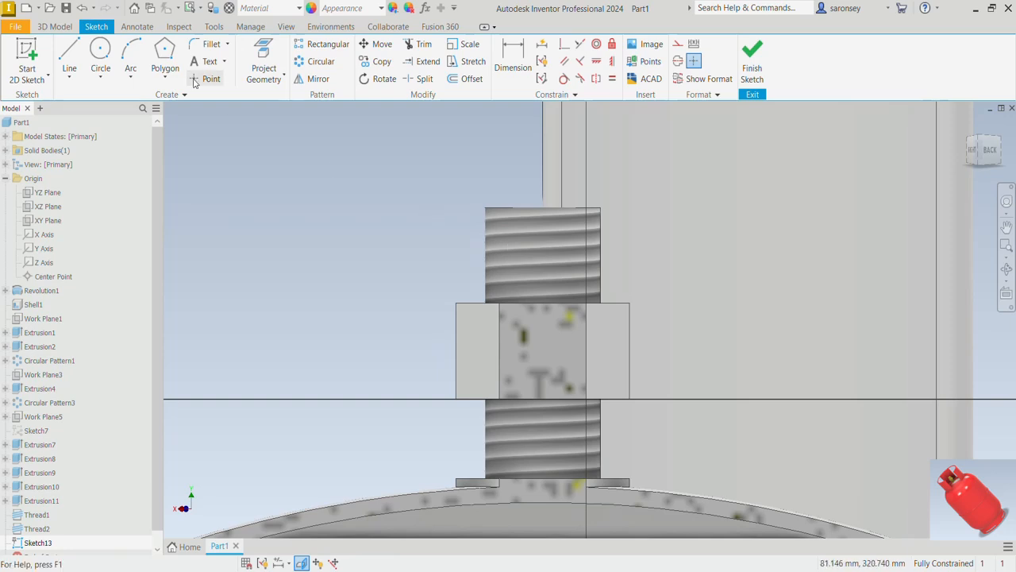
Draw an 18 mm diameter circle near the middle of the nut's side face.
left_click(100, 53)
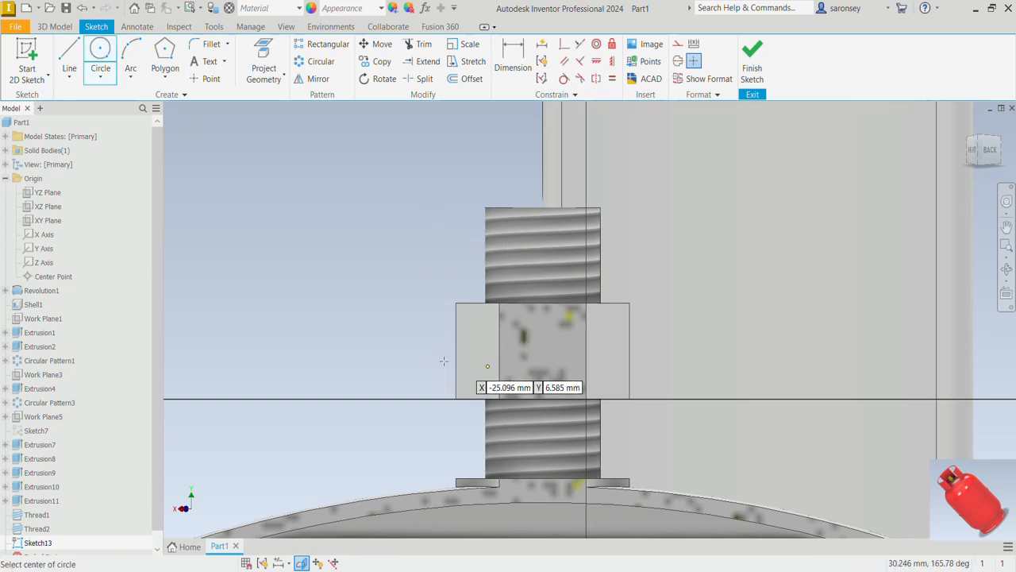
left_click(533, 352)
type("18")
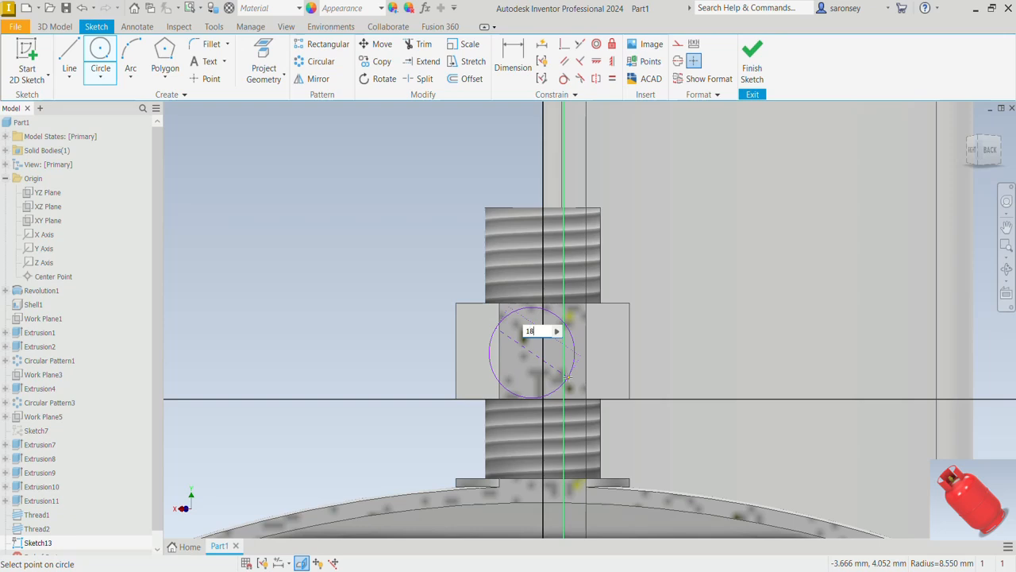
key("Return")
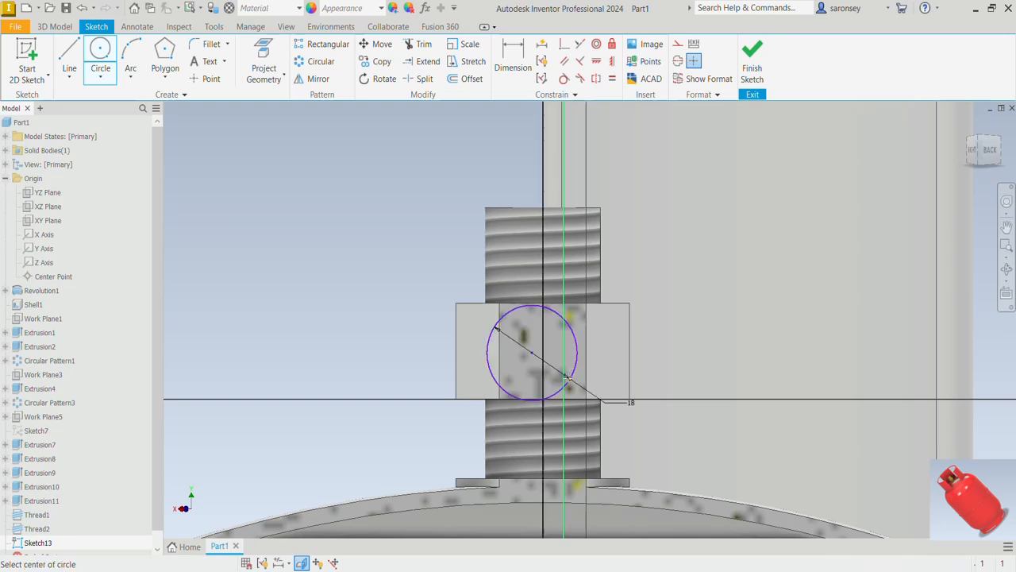
Centre the circle on the nut's side face with horizontal and vertical constraints to the midpoints of its side and top edges.
left_click(598, 61)
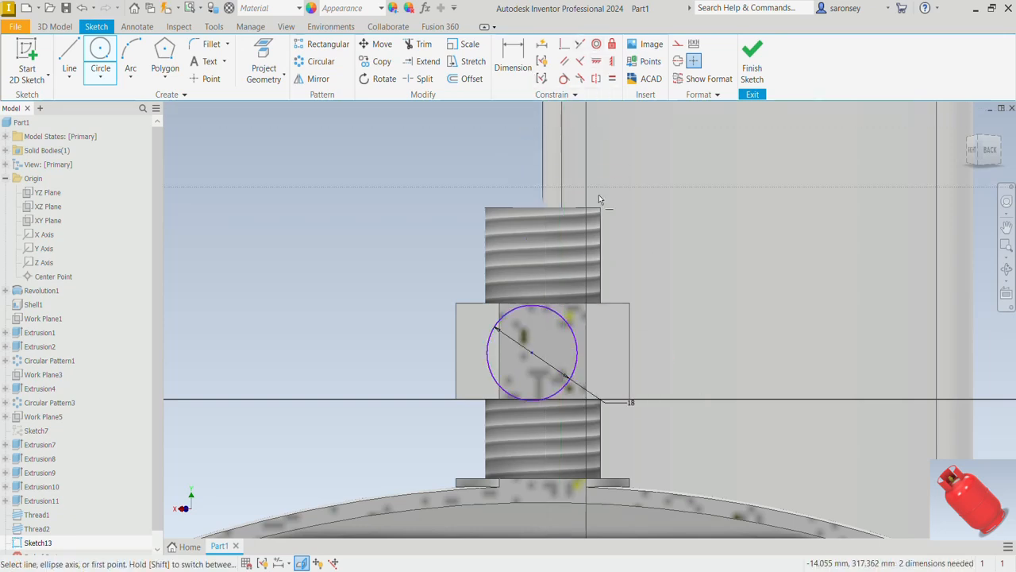
left_click(533, 353)
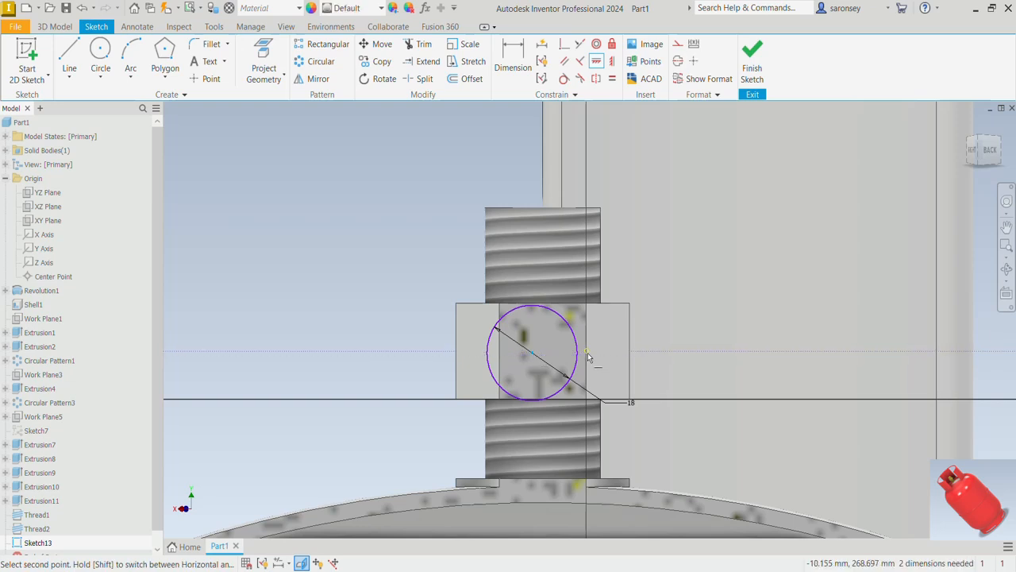
left_click(587, 353)
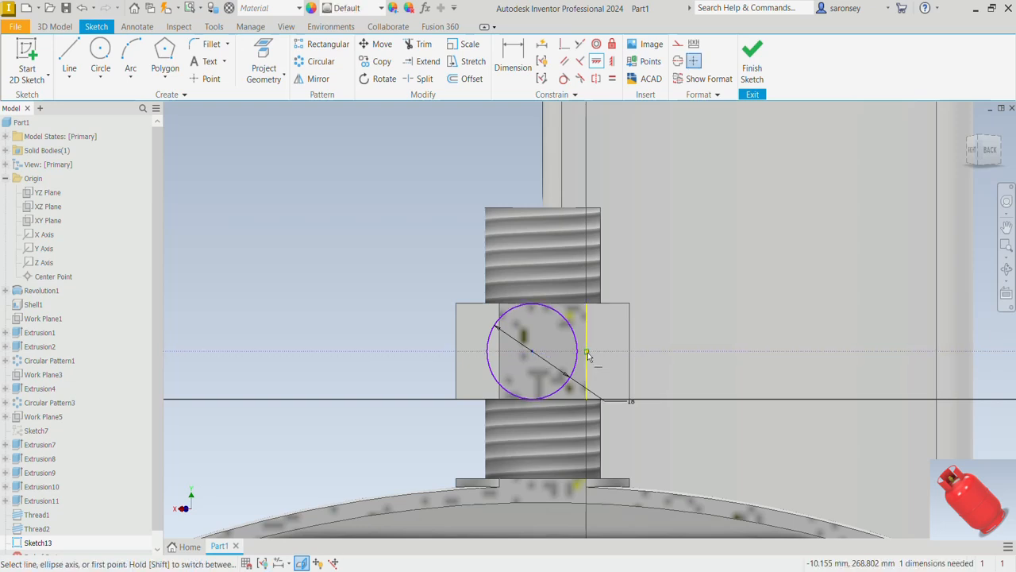
left_click(612, 61)
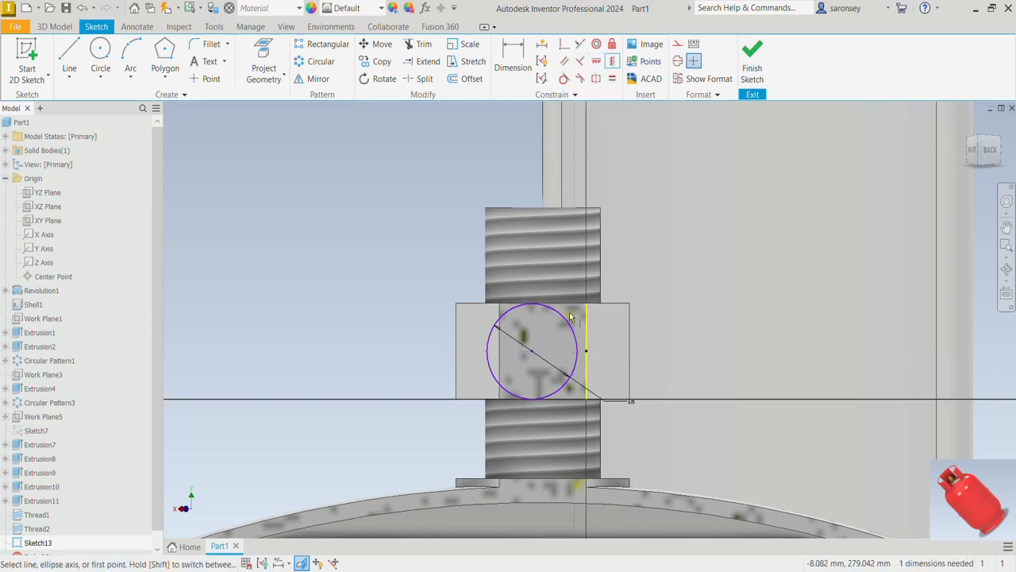
left_click(533, 352)
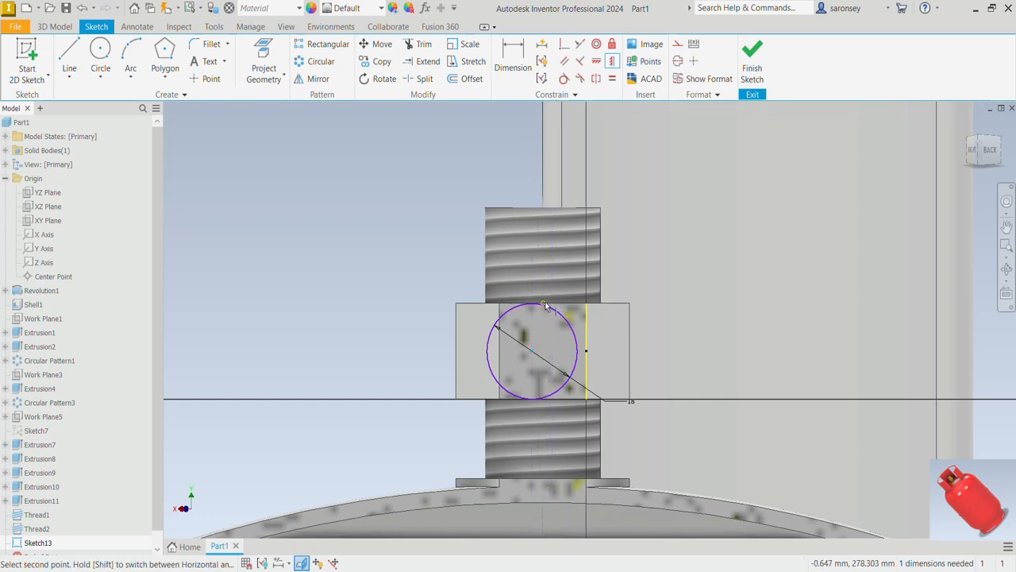
left_click(542, 303)
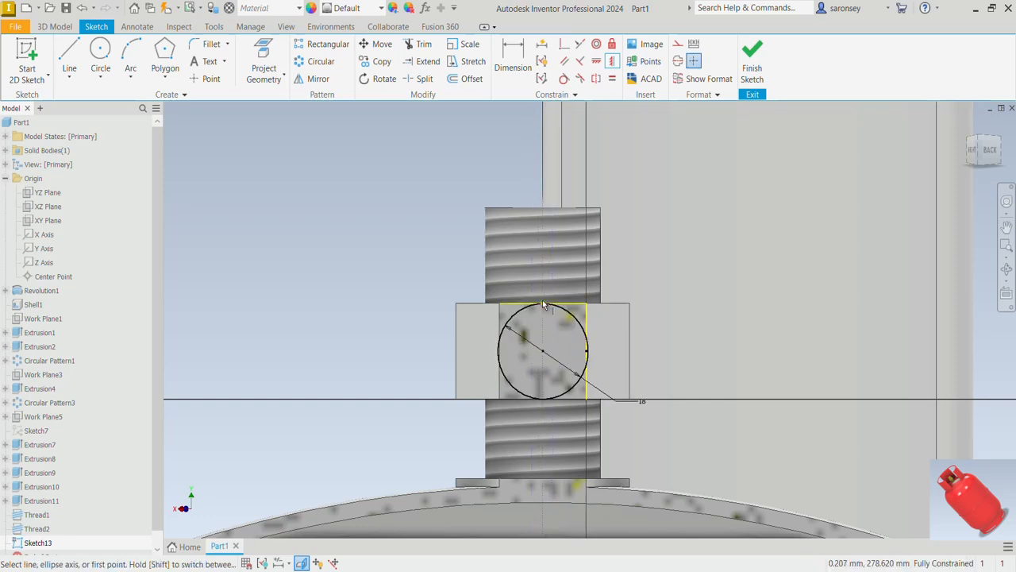
right_click(369, 238)
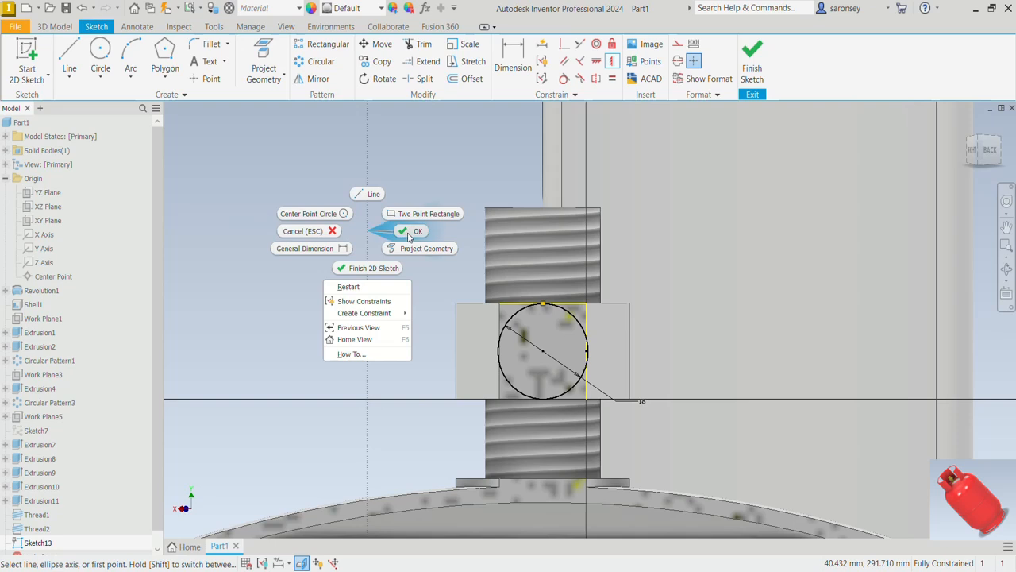
left_click(409, 234)
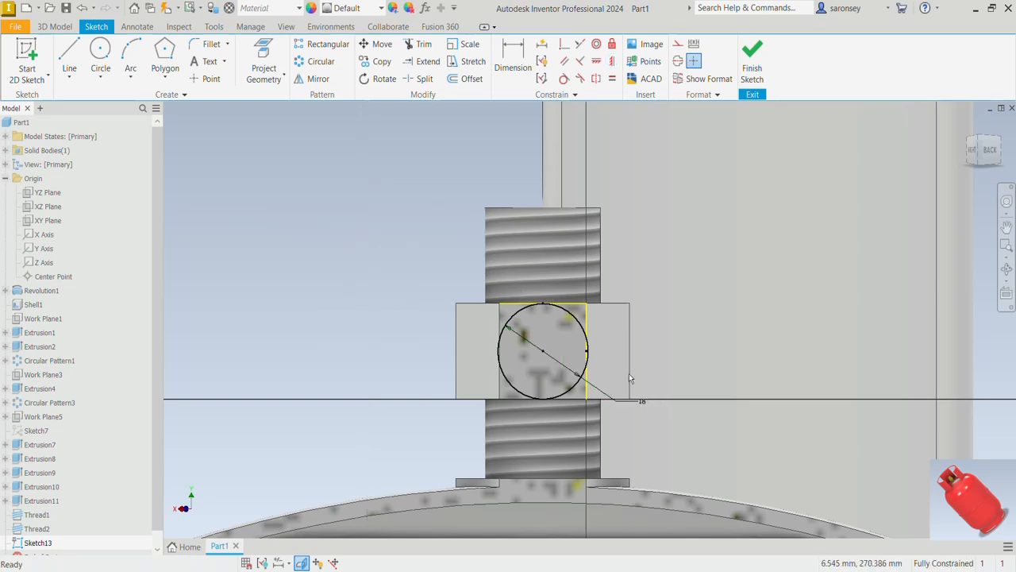
Set the diameter of the circle on the nut's side face to 17 mm.
double_click(645, 401)
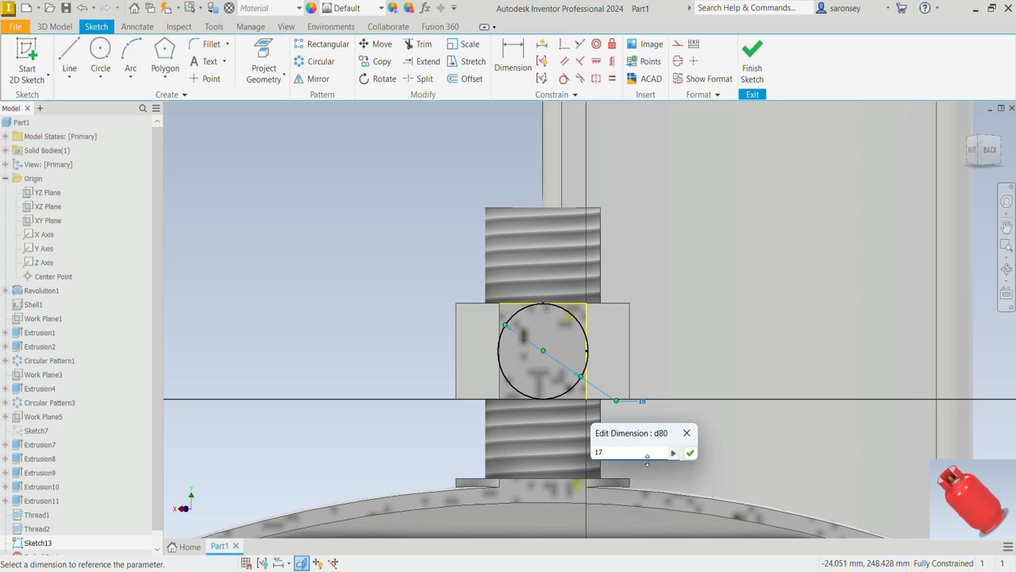
type("17")
key("Return")
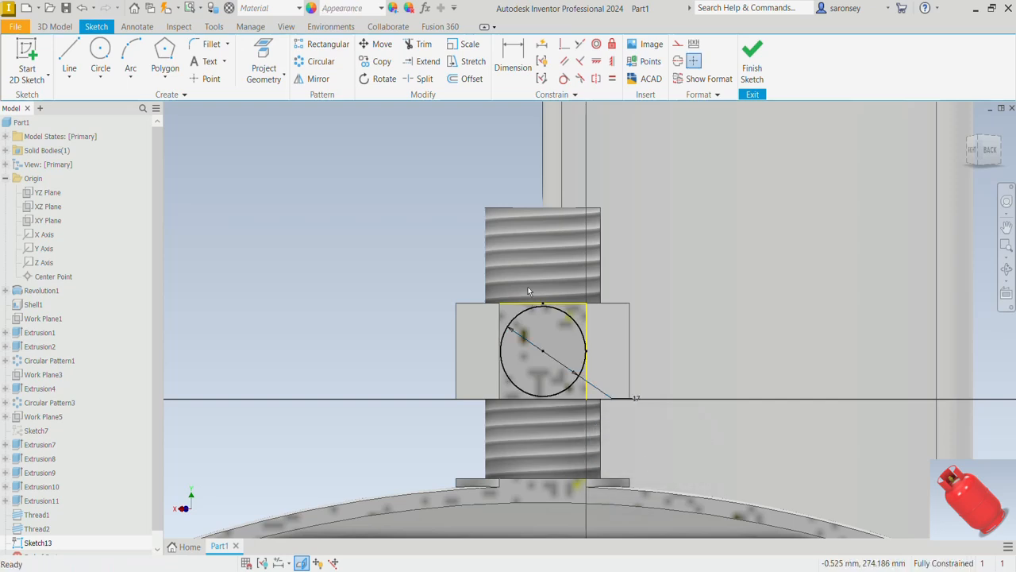
Offset the 17 mm circle on the nut's side face inward by 2 mm.
left_click(465, 79)
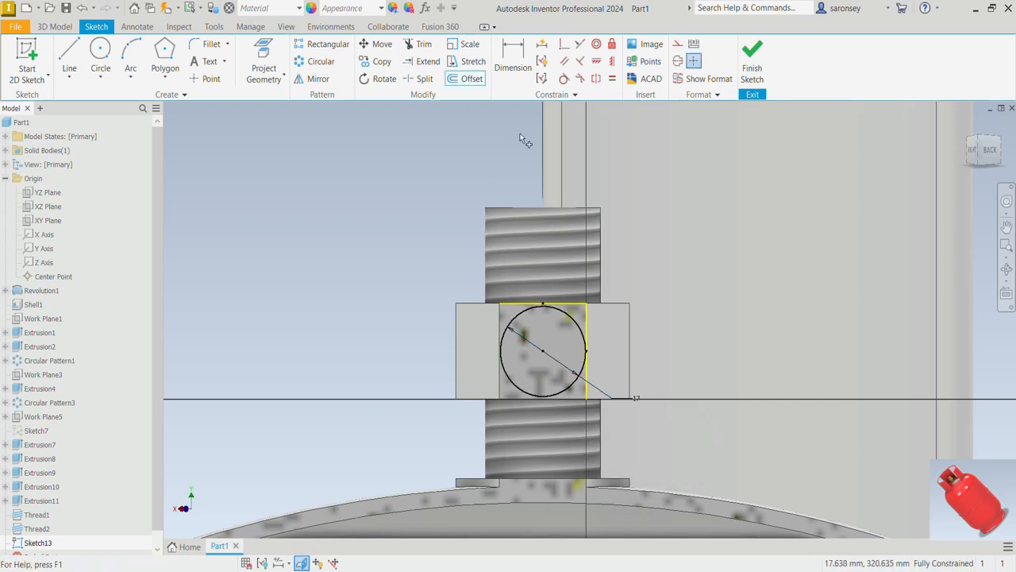
left_click(569, 319)
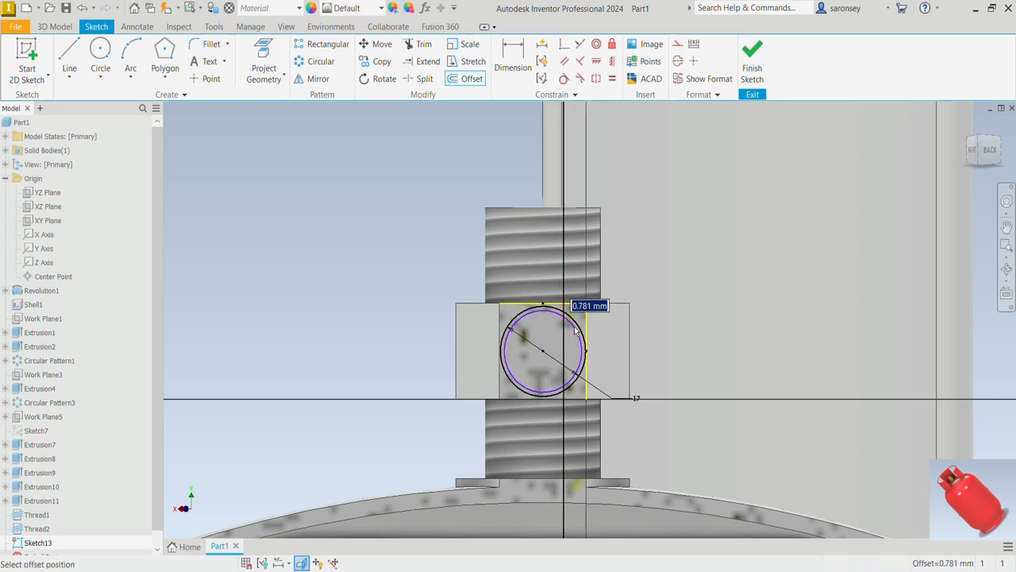
type("2")
key("Return")
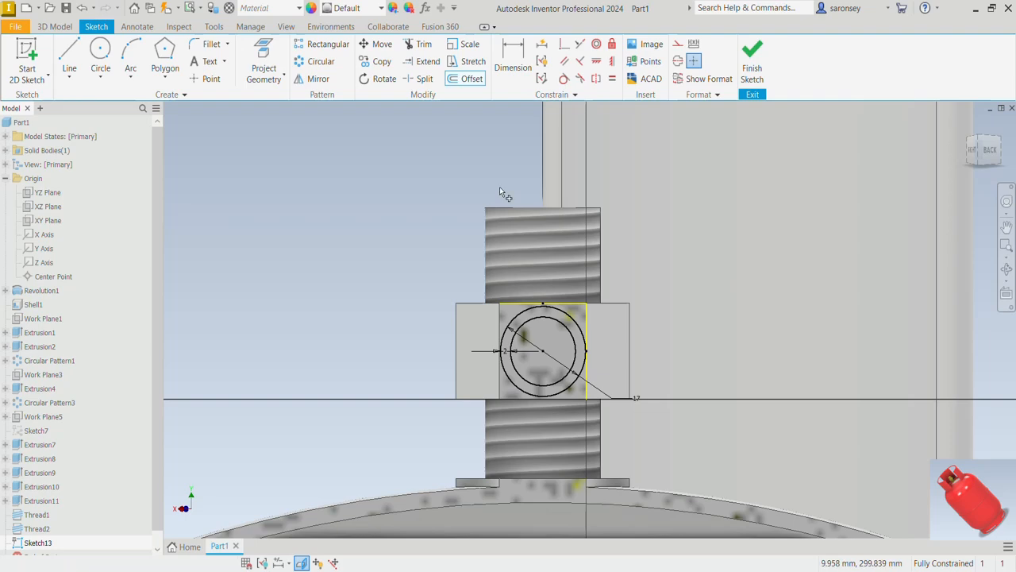
Cut the inner circle 17.75 mm into the nut toward the bore of the threaded neck.
key("F6")
key("e")
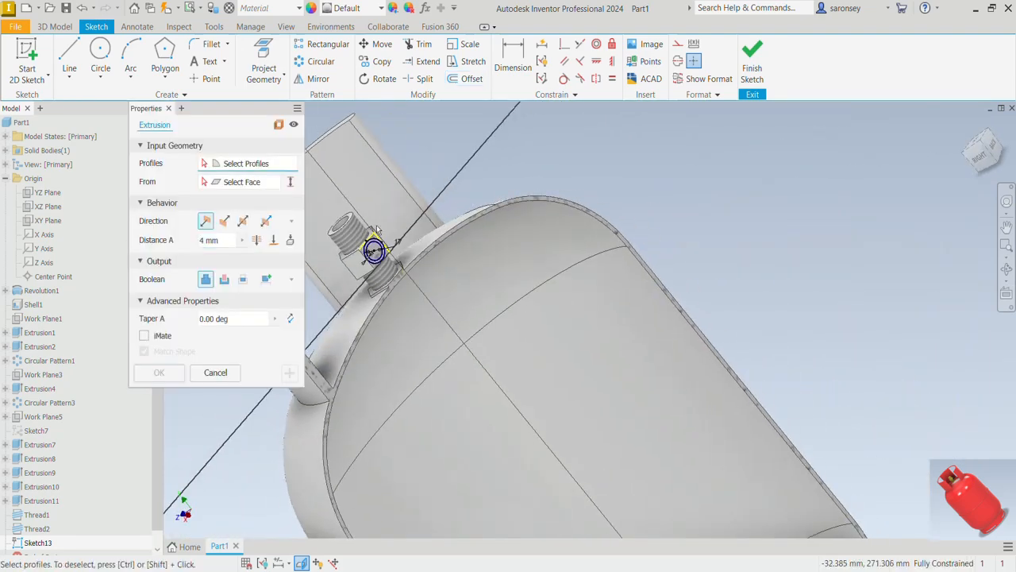
scroll(385, 260, "down", 3)
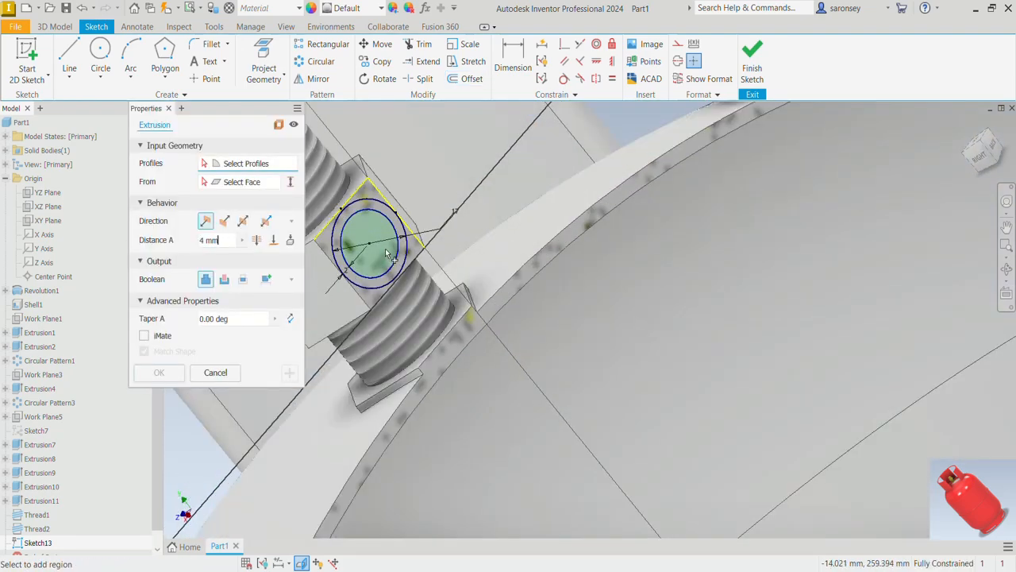
left_click(387, 254)
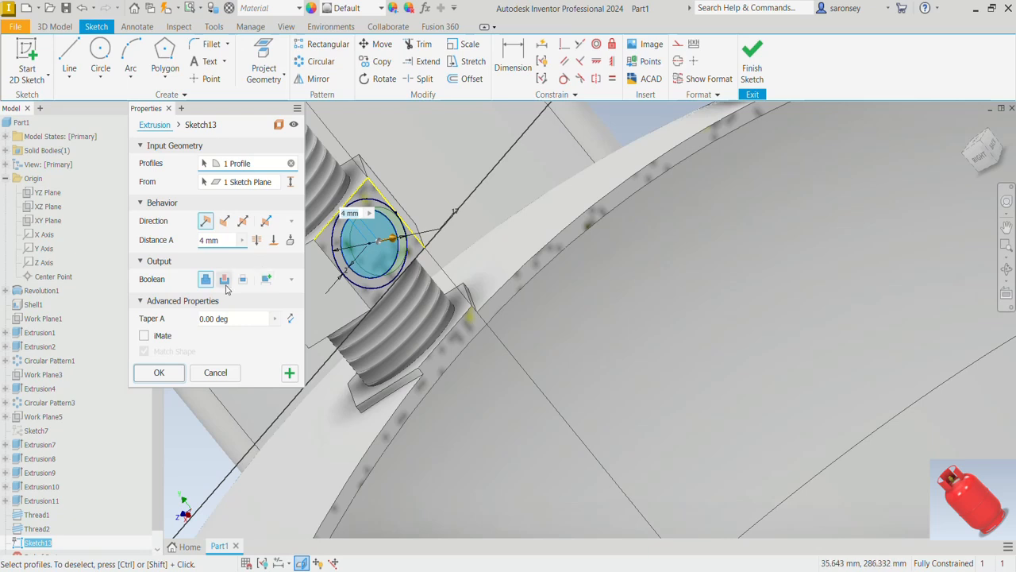
left_click(225, 279)
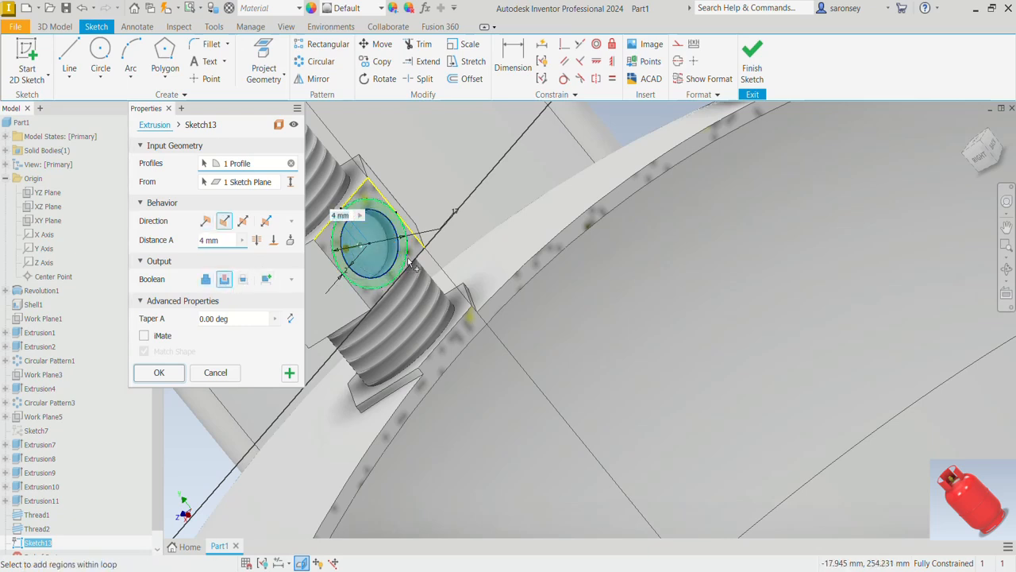
middle_click_drag(397, 214, 470, 257)
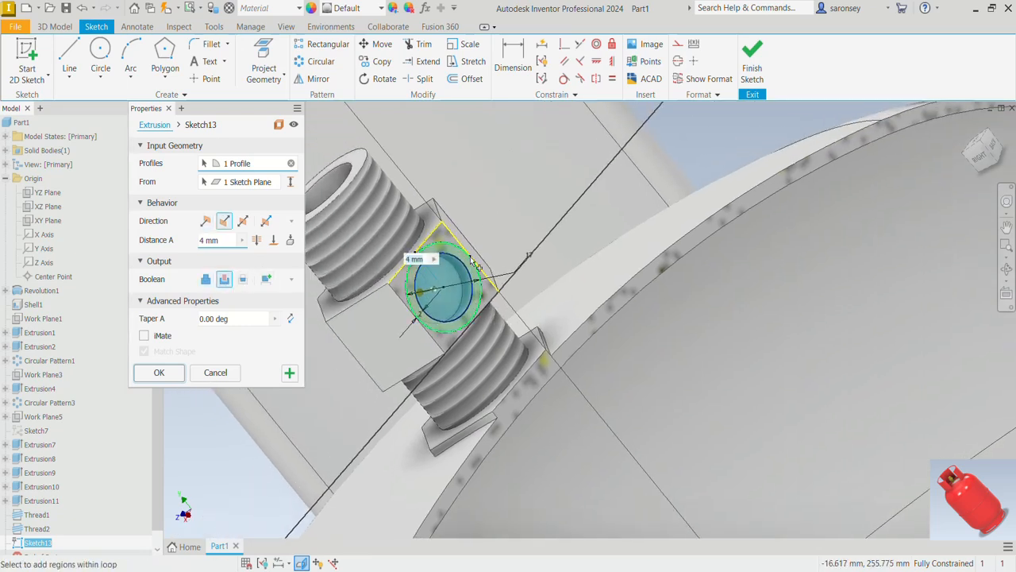
middle_click_drag(448, 213, 555, 324)
middle_click_drag(596, 431, 653, 170)
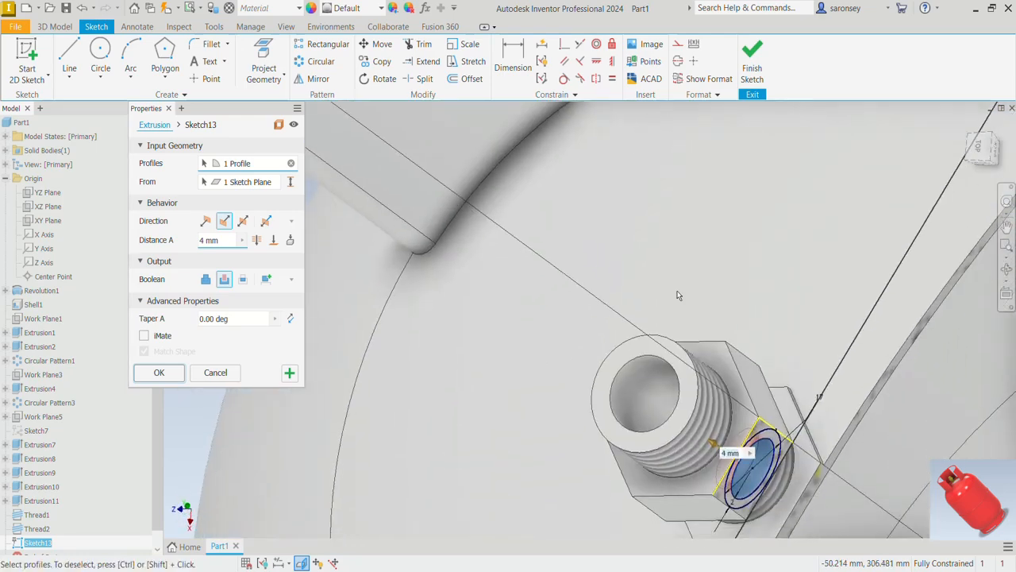
middle_click_drag(741, 437, 763, 497)
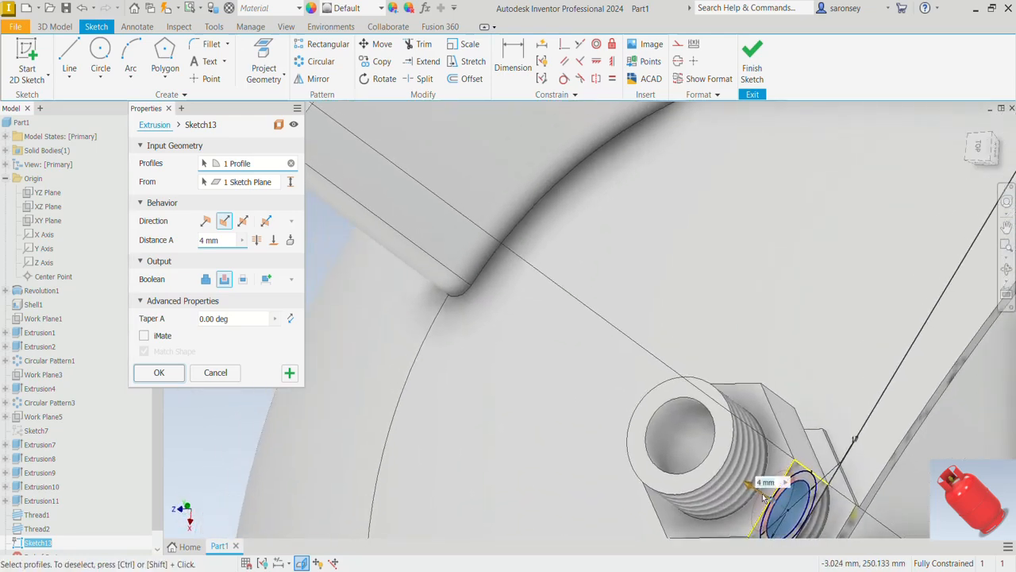
left_click_drag(748, 487, 696, 451)
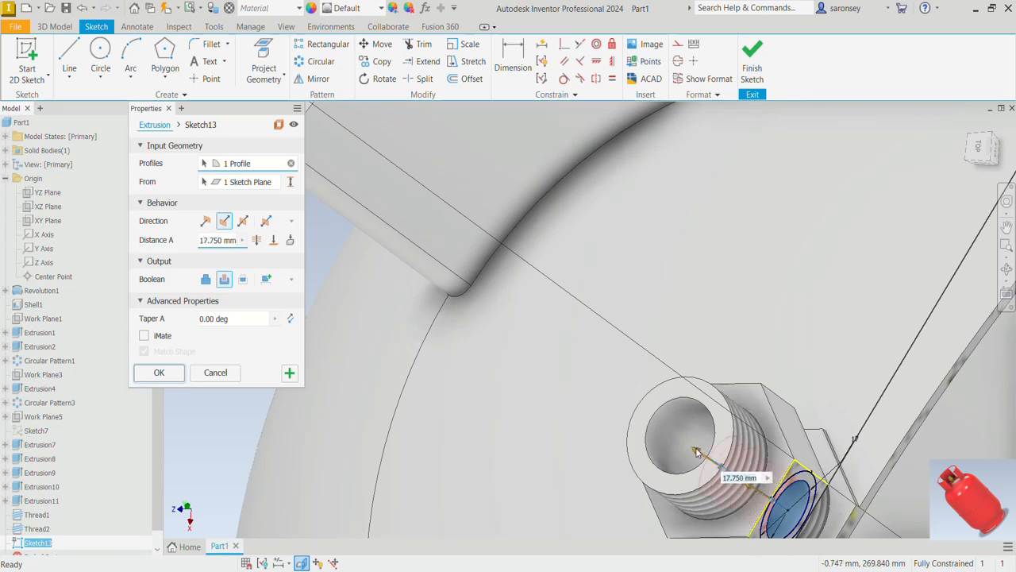
scroll(743, 449, "down", 3)
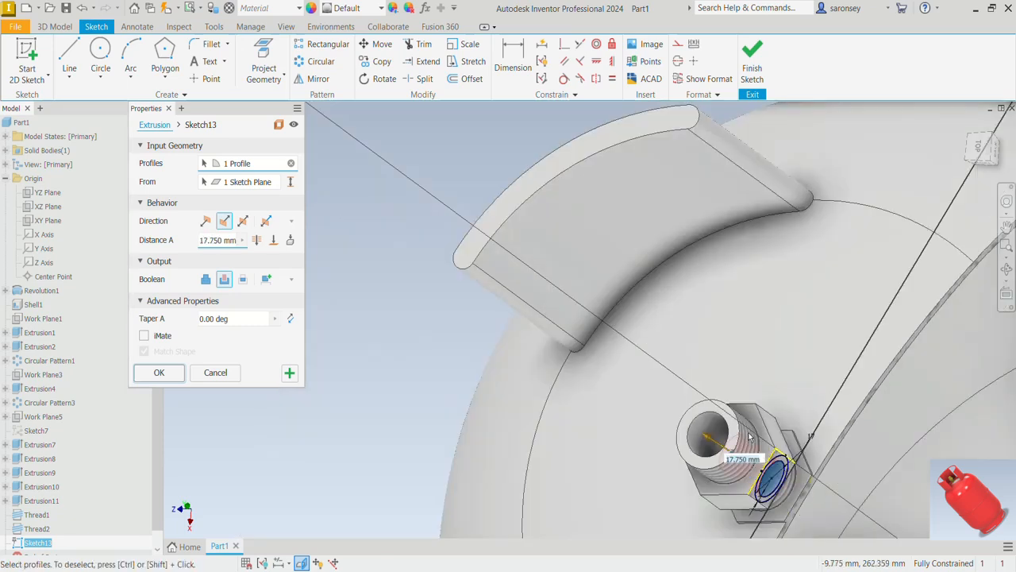
middle_click_drag(782, 456, 729, 443)
middle_click_drag(461, 450, 374, 402)
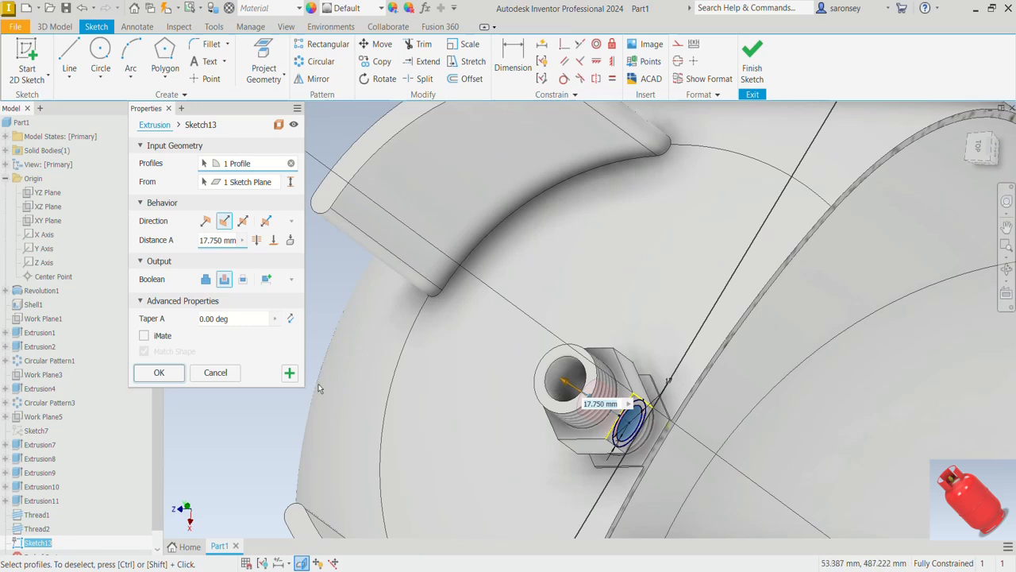
left_click(289, 373)
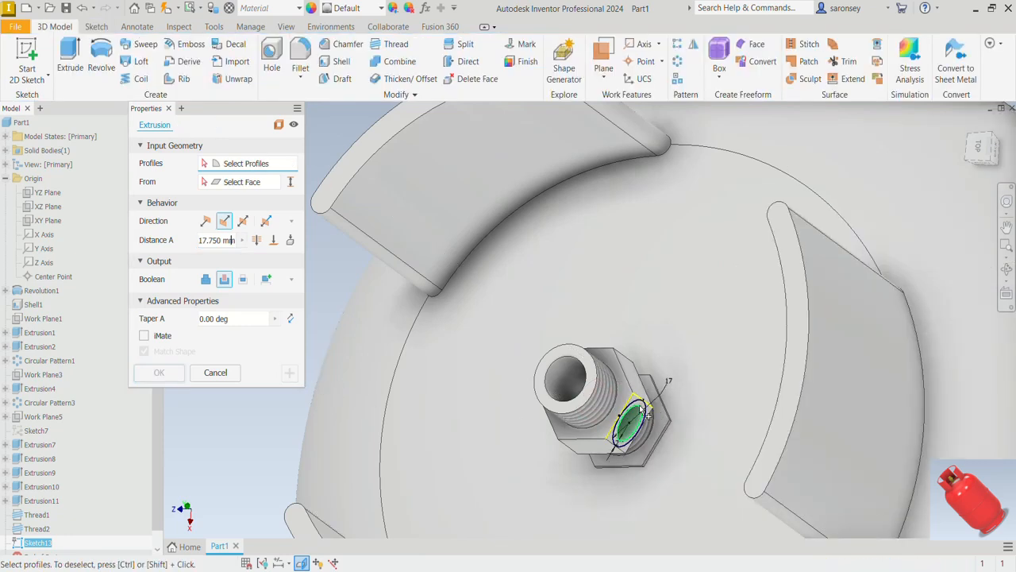
Extrude the ring between the two circles 15 mm outward from the nut, joined to the body, as the side outlet.
scroll(641, 405, "up", 5)
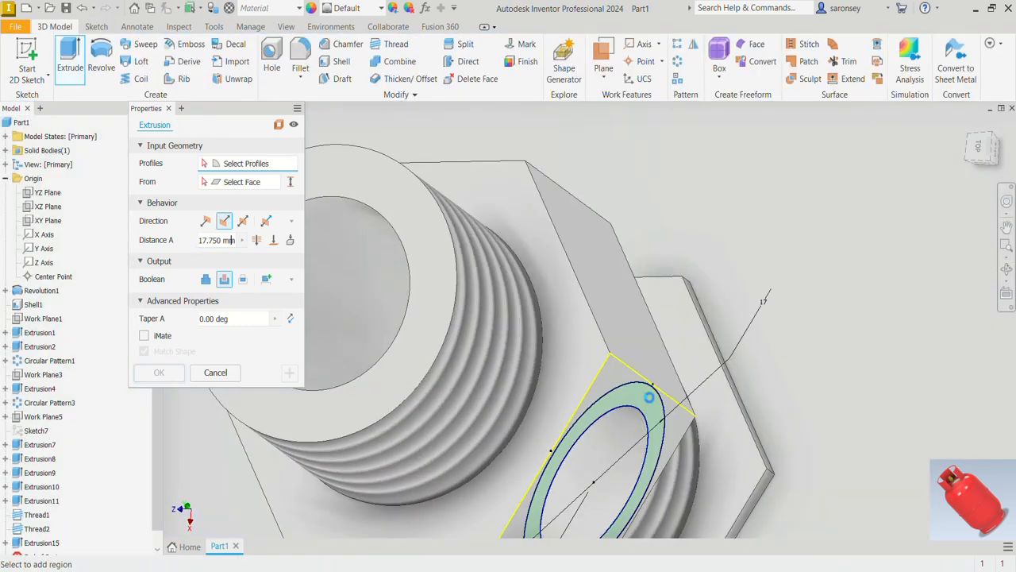
left_click(650, 401)
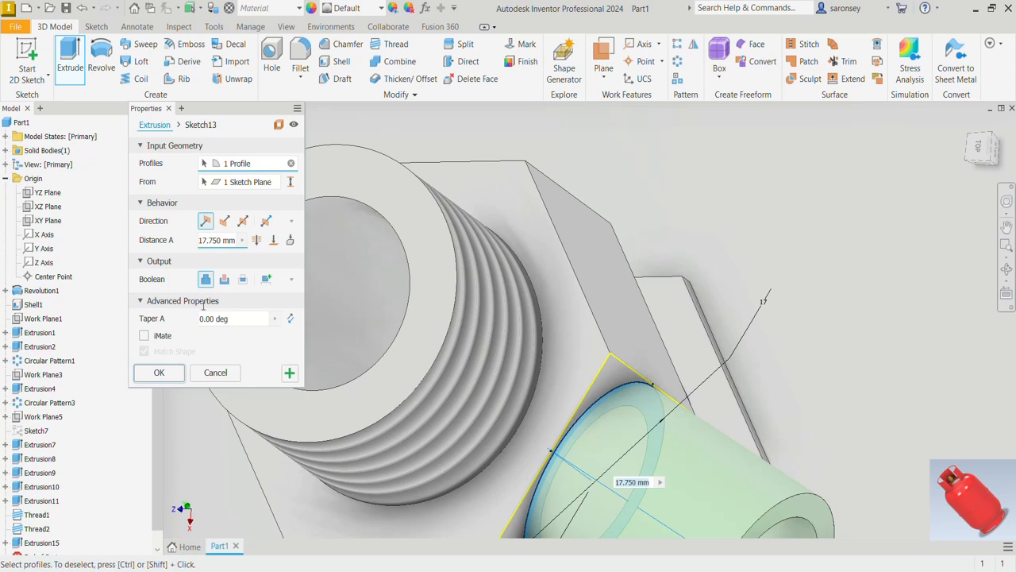
left_click(201, 241)
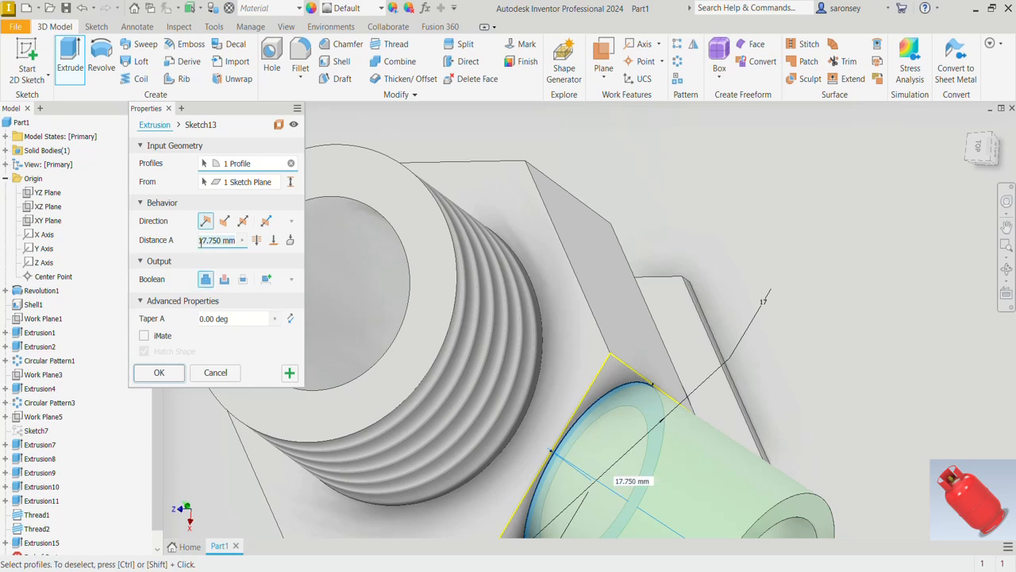
type("15")
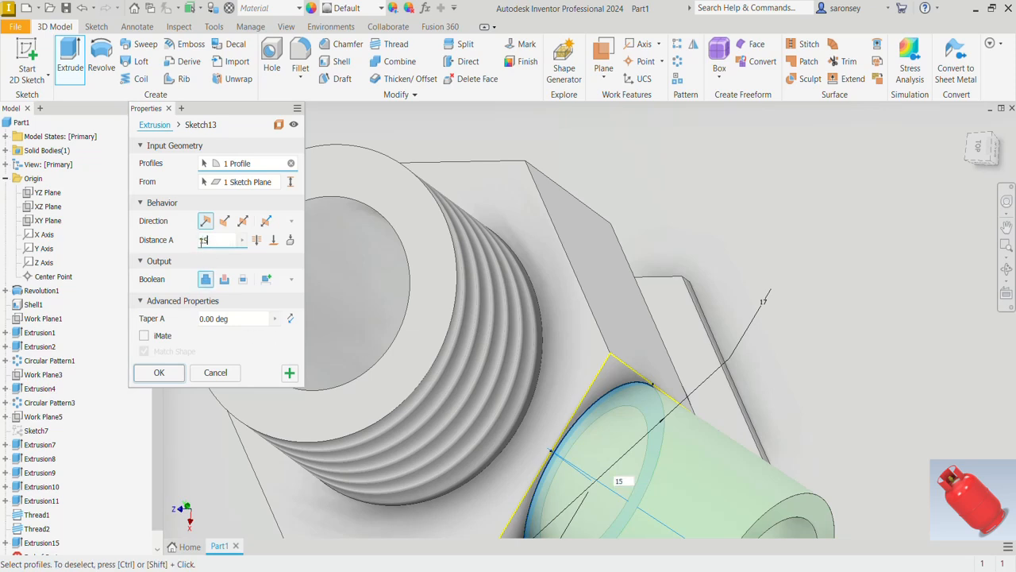
key("Return")
Start a sketch on the side outlet's ring-shaped end face and slice the graphics at the sketch plane.
scroll(693, 370, "down", 4)
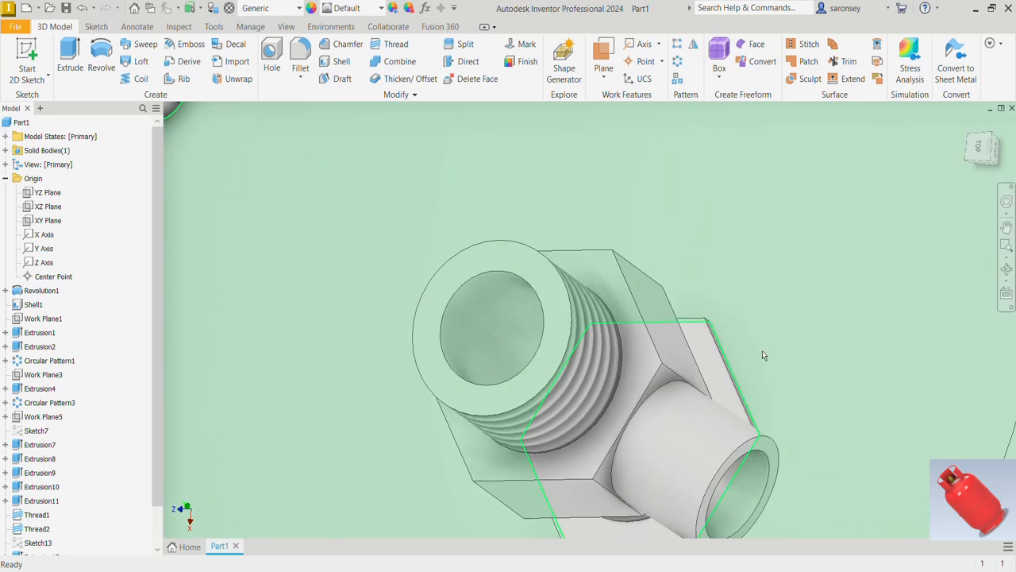
mouse_move(670, 411)
middle_mouse_down("shift")
mouse_move(665, 422)
mouse_move(701, 445)
mouse_move(693, 437)
mouse_move(704, 436)
middle_mouse_up("shift")
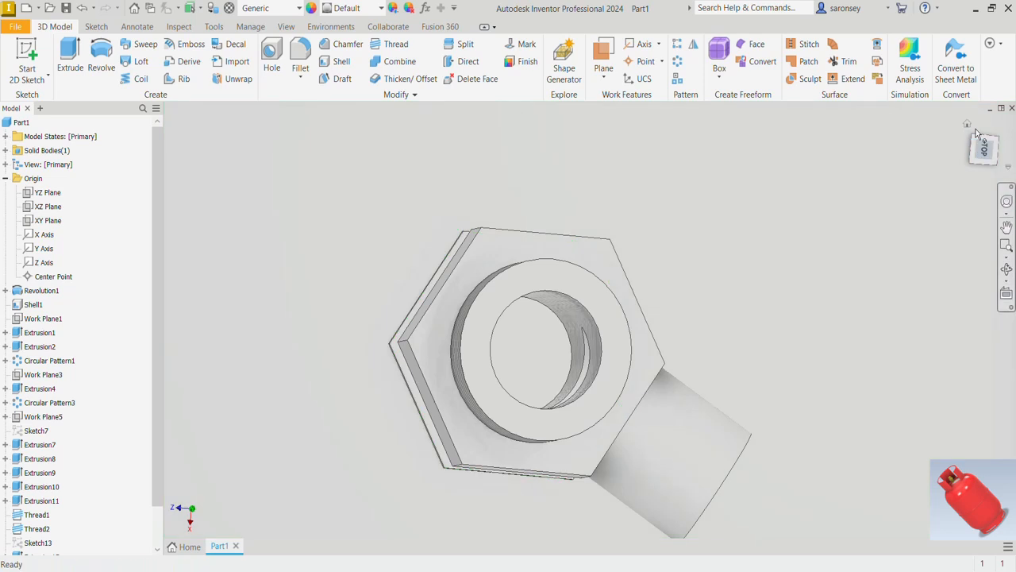
left_click(969, 125)
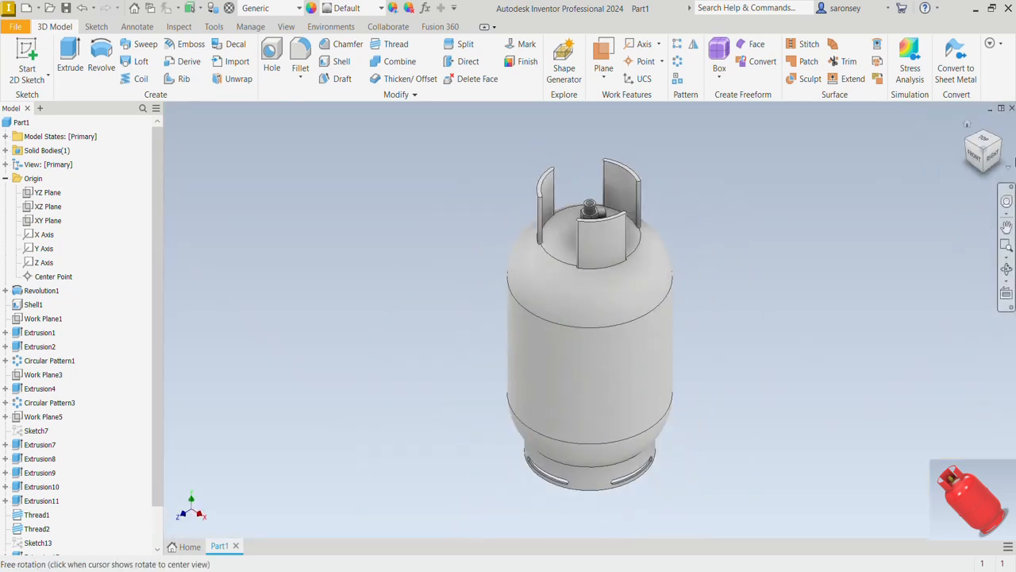
left_click(1000, 141)
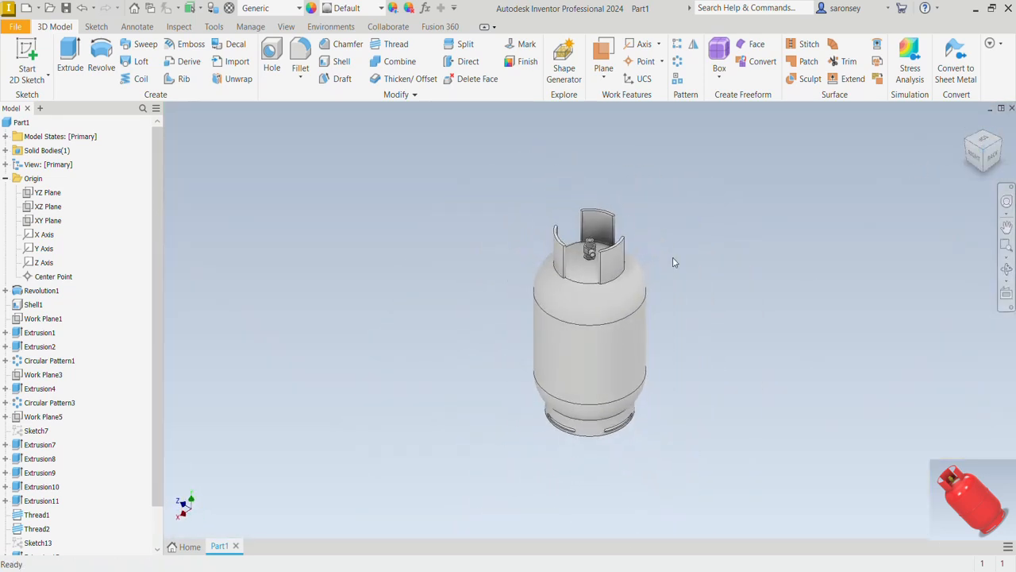
scroll(601, 264, "up", 8)
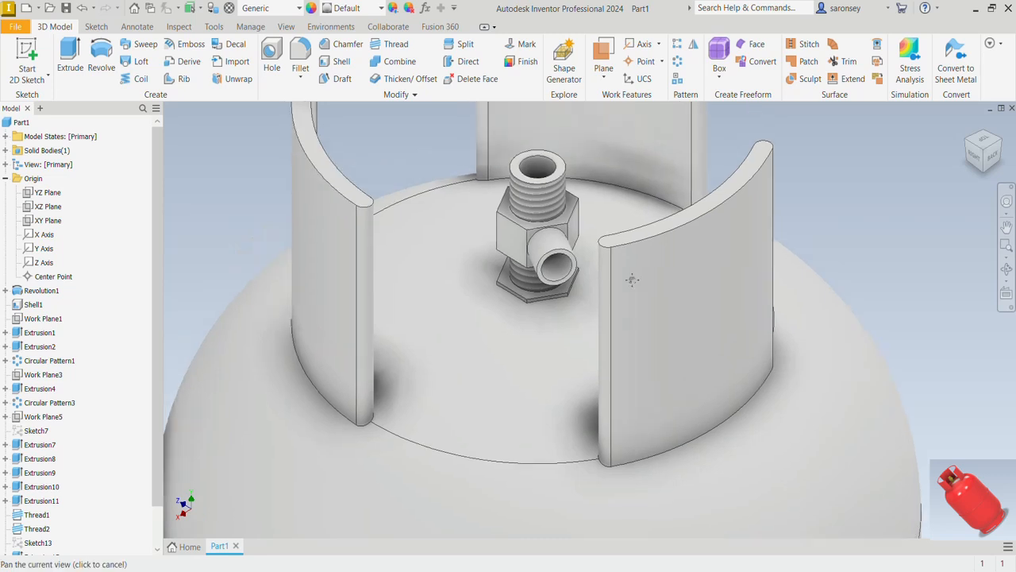
scroll(577, 269, "up", 4)
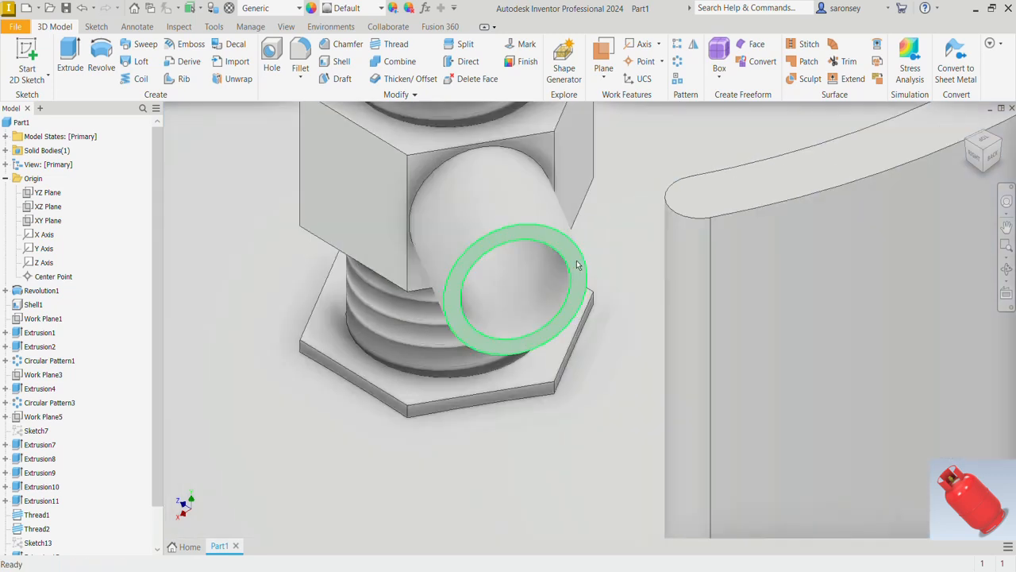
left_click(576, 270)
key("s")
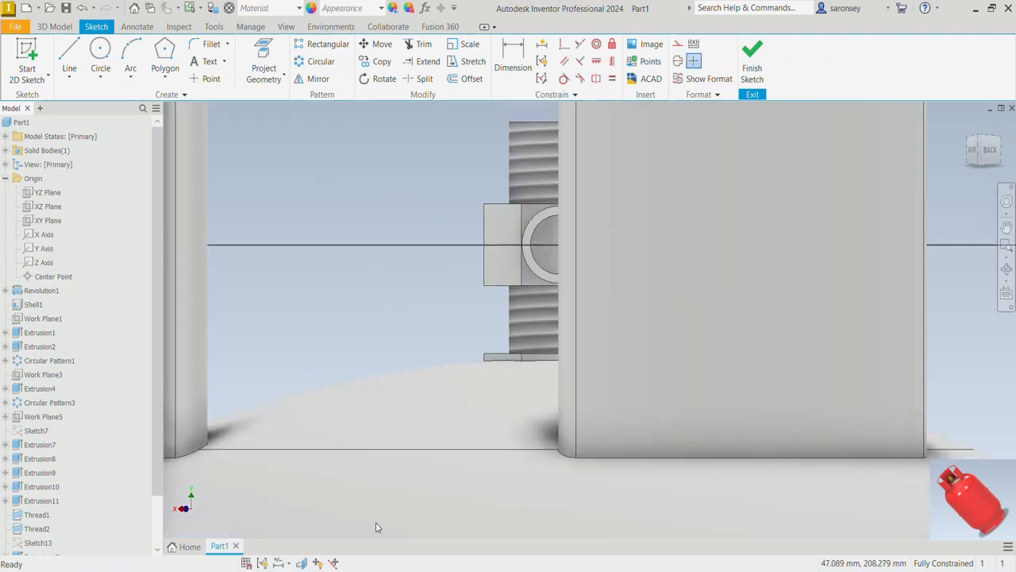
left_click(301, 563)
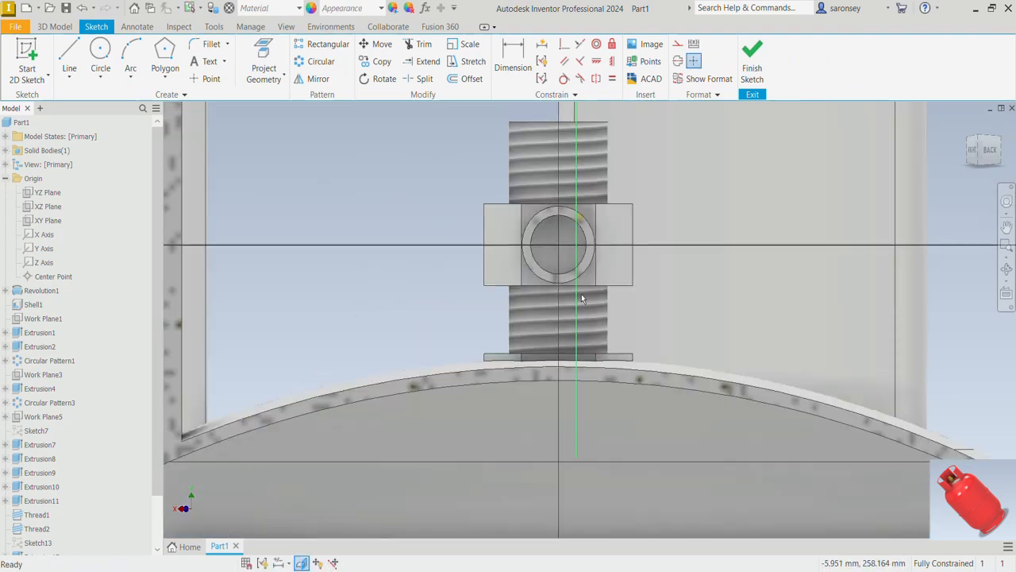
Project the outlet's outer circular edge and extrude the full disc 3 mm outward to close the outlet's end.
middle_click_drag(581, 297, 583, 343)
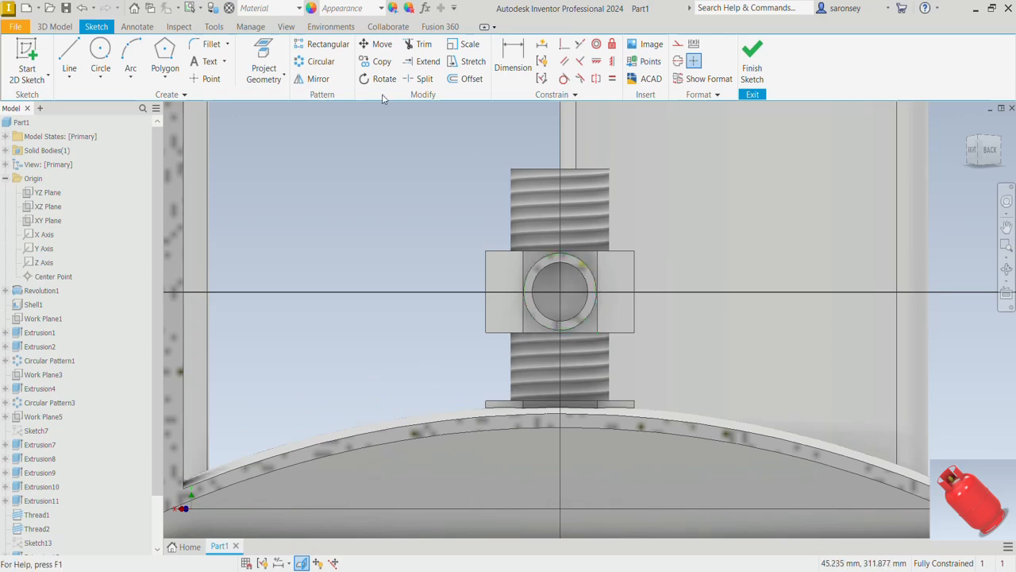
left_click(264, 65)
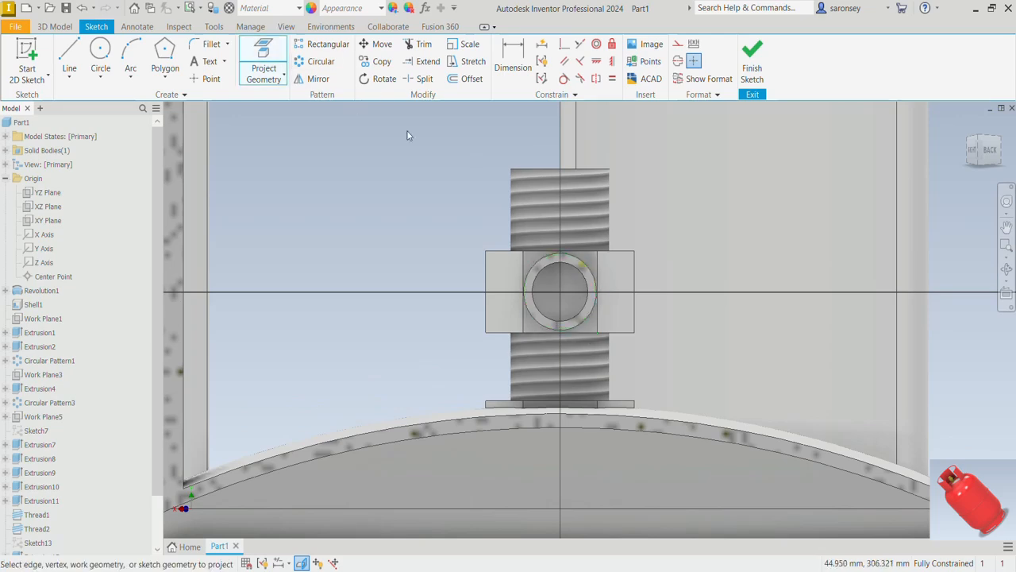
left_click(554, 256)
key("e")
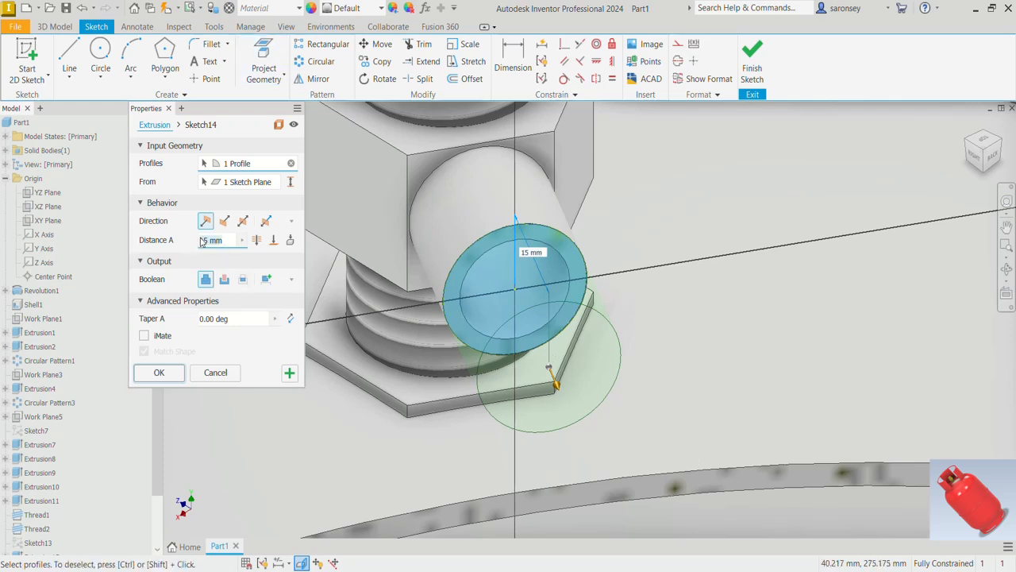
left_click(204, 240)
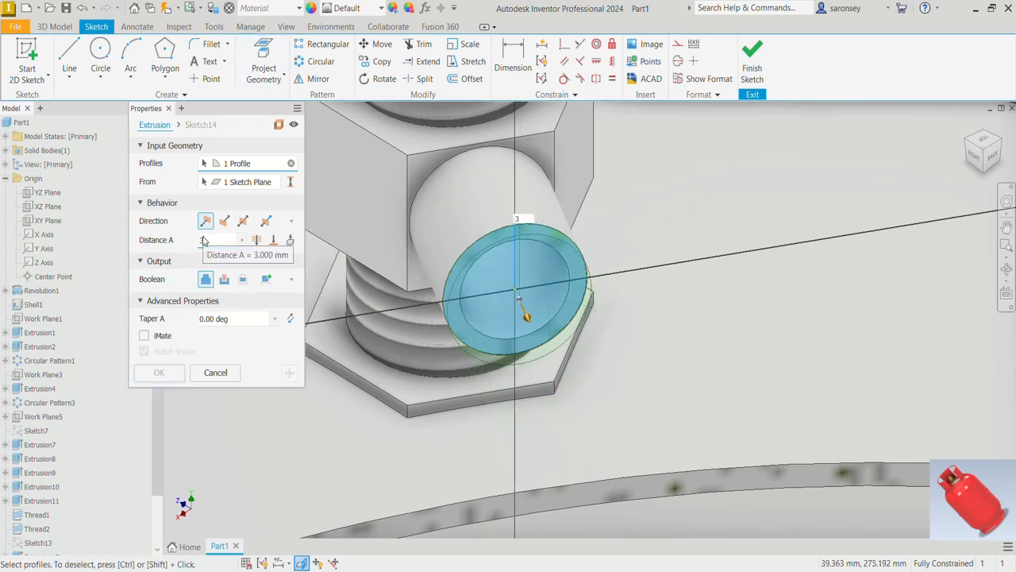
type("3")
left_click(159, 372)
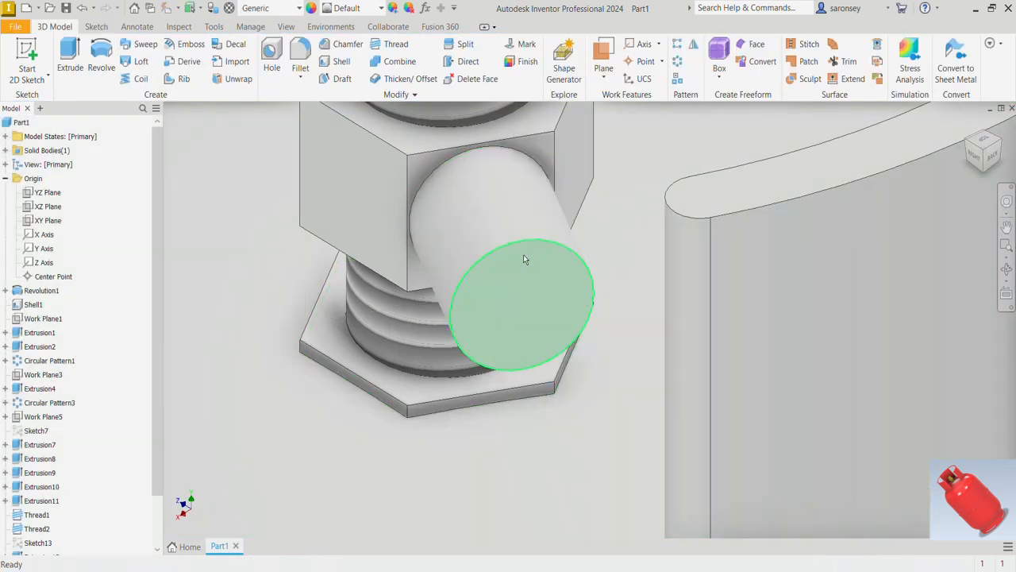
Chamfer the outer edge of the closed outlet's end face by 2 mm at 45 degrees.
left_click(347, 45)
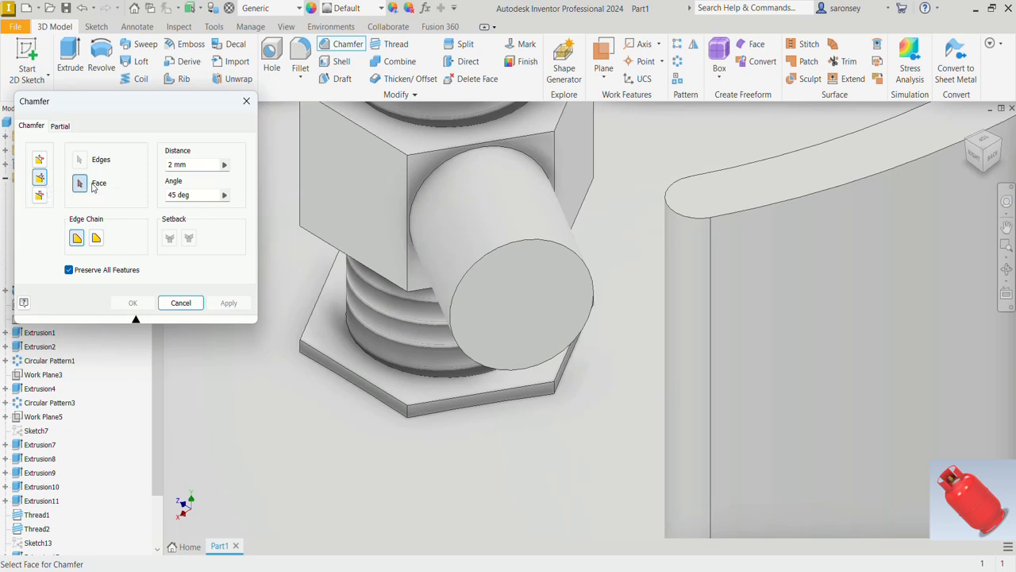
left_click(512, 297)
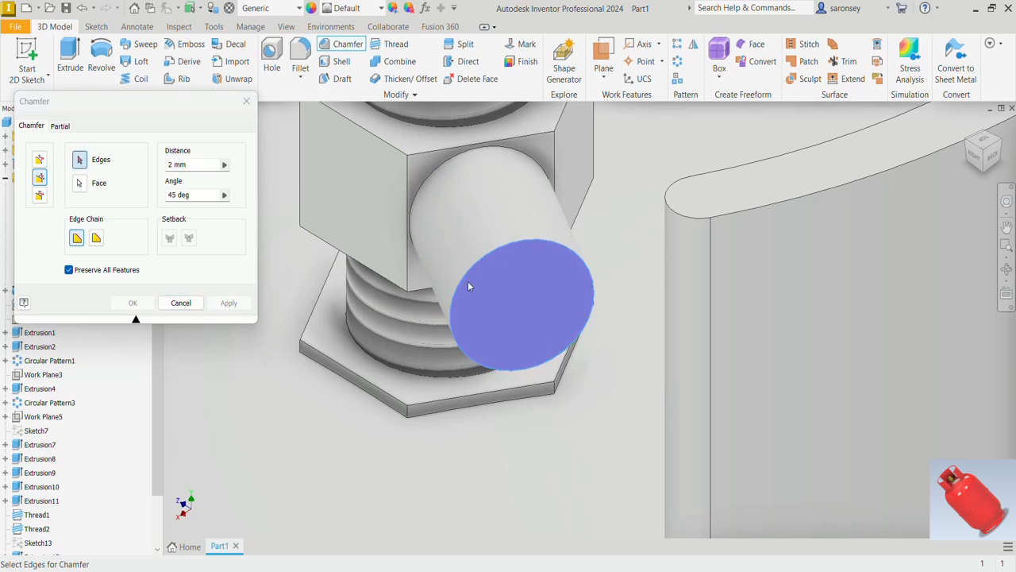
left_click(496, 249)
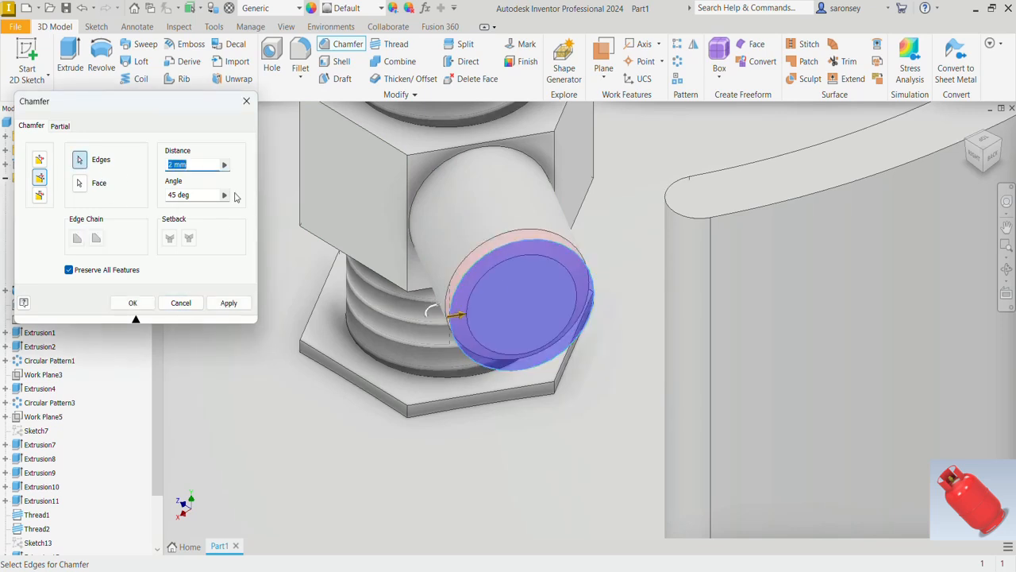
left_click(229, 303)
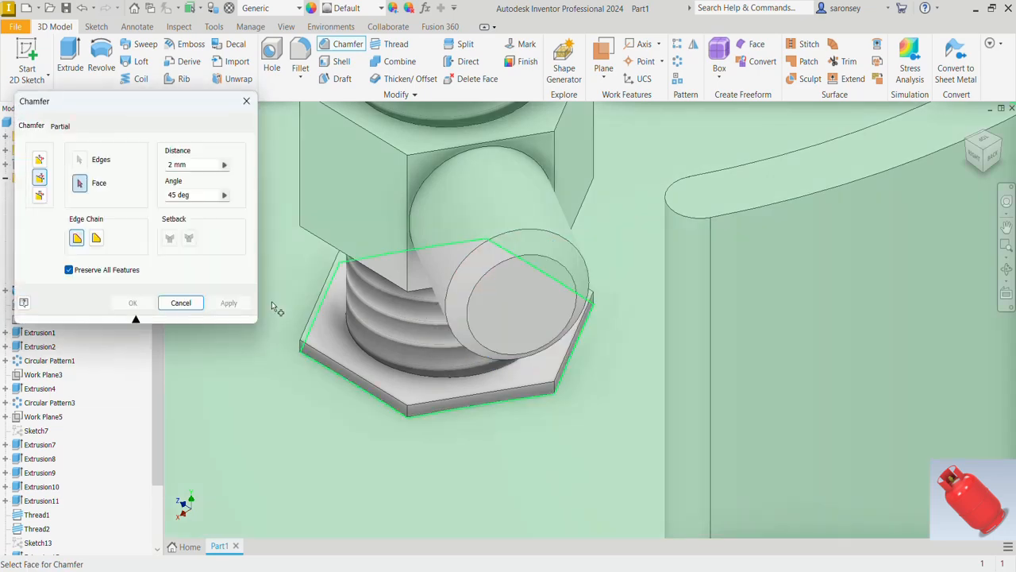
Leave the Chamfer command and examine the whole cylinder in the home view.
left_click(246, 101)
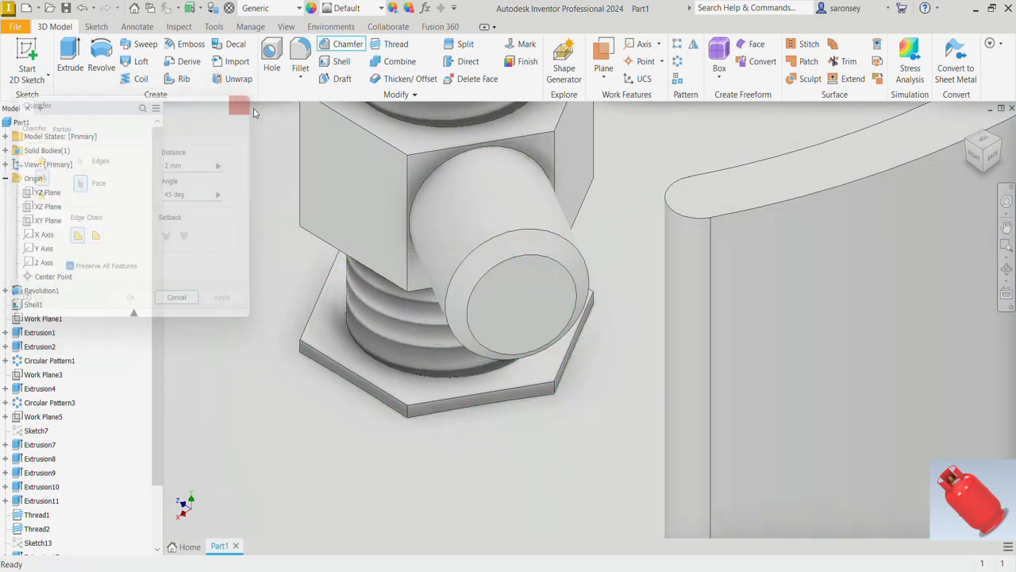
scroll(706, 228, "down", 5)
scroll(707, 223, "down", 5)
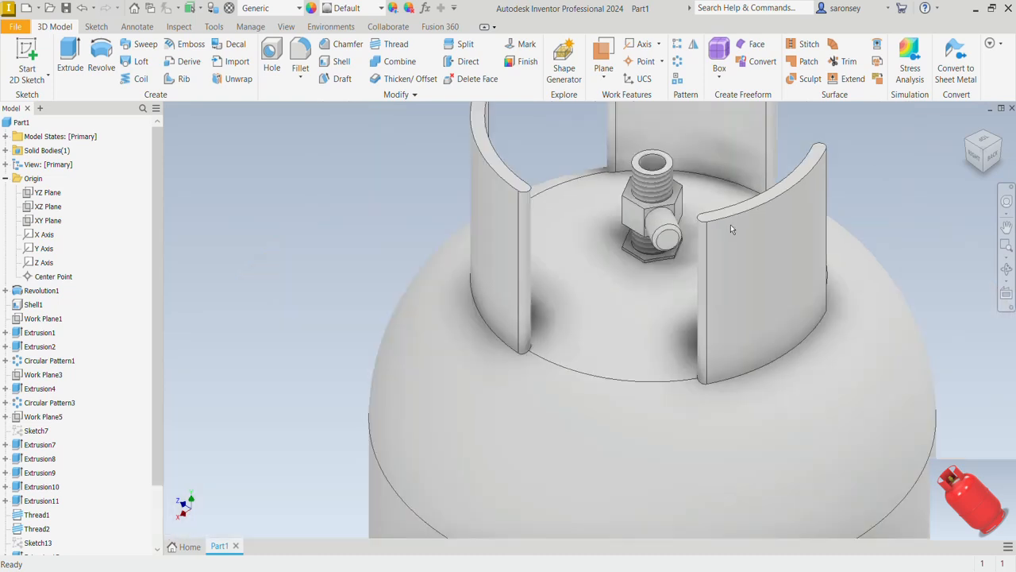
left_click(990, 136)
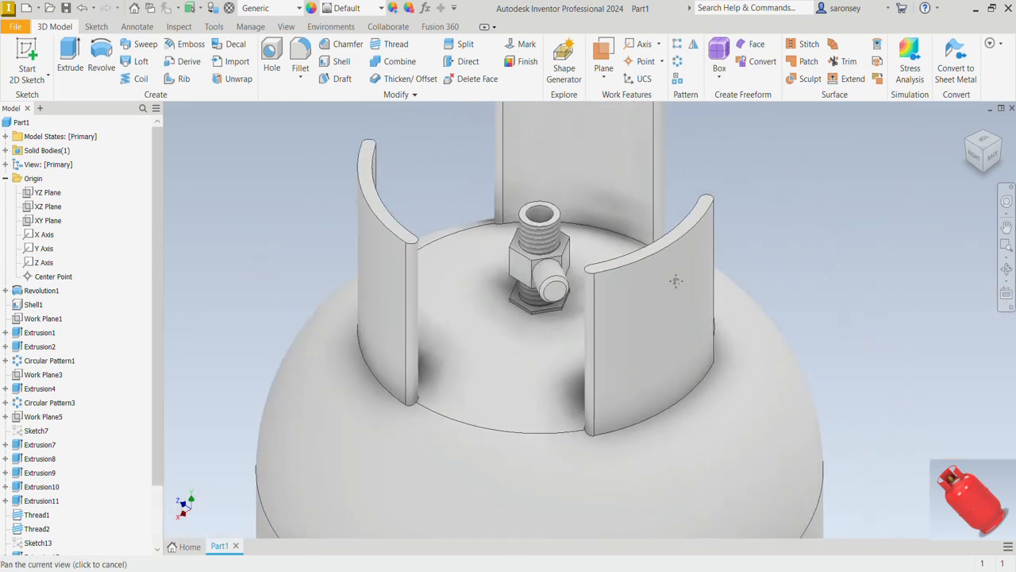
left_click(967, 122)
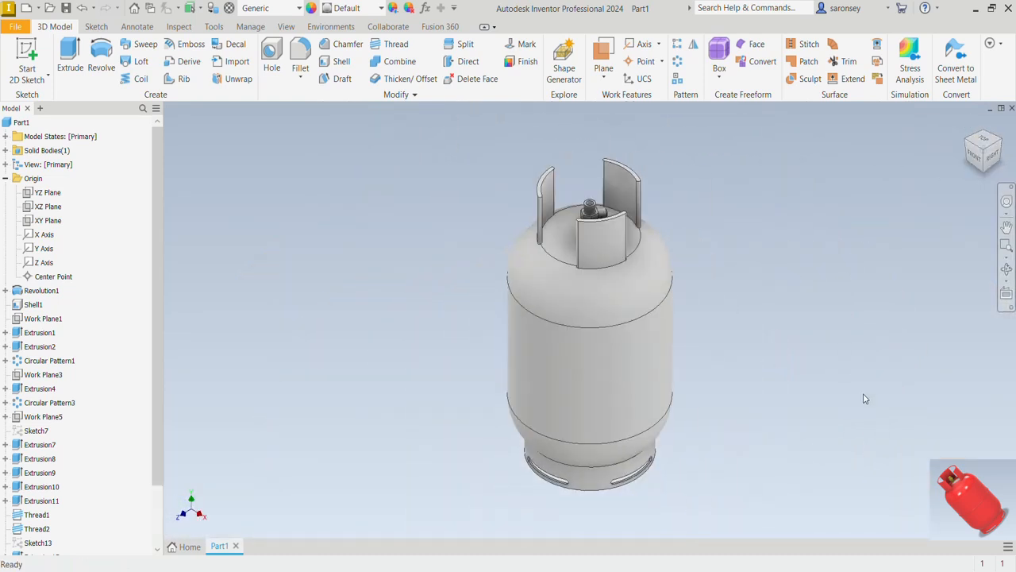
Create a work plane tangent to the rounded vertical end of one guard plate, through the point at its upper edge.
middle_click_drag(866, 399, 821, 385, "shift")
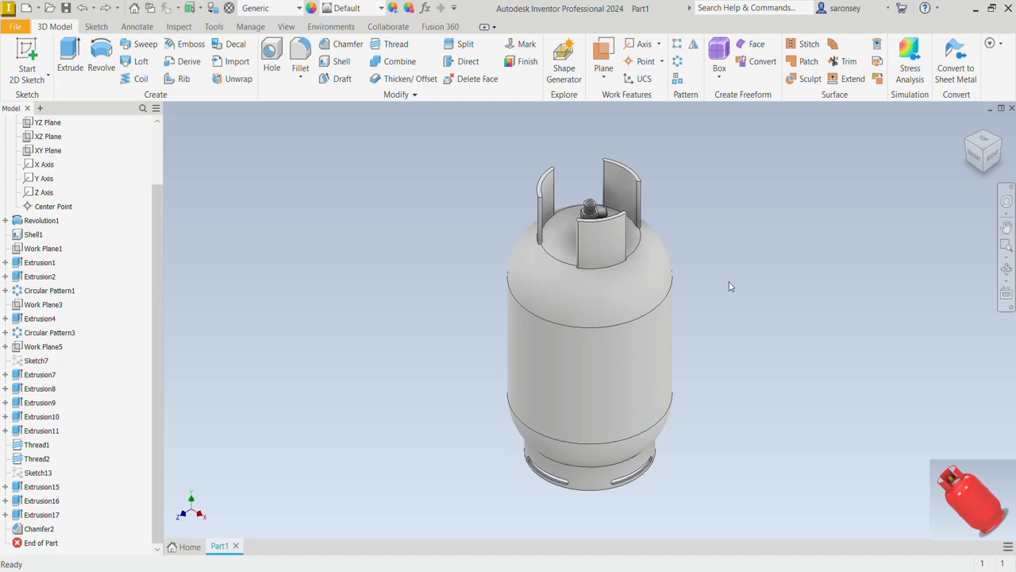
middle_click_drag(710, 375, 551, 376, "shift")
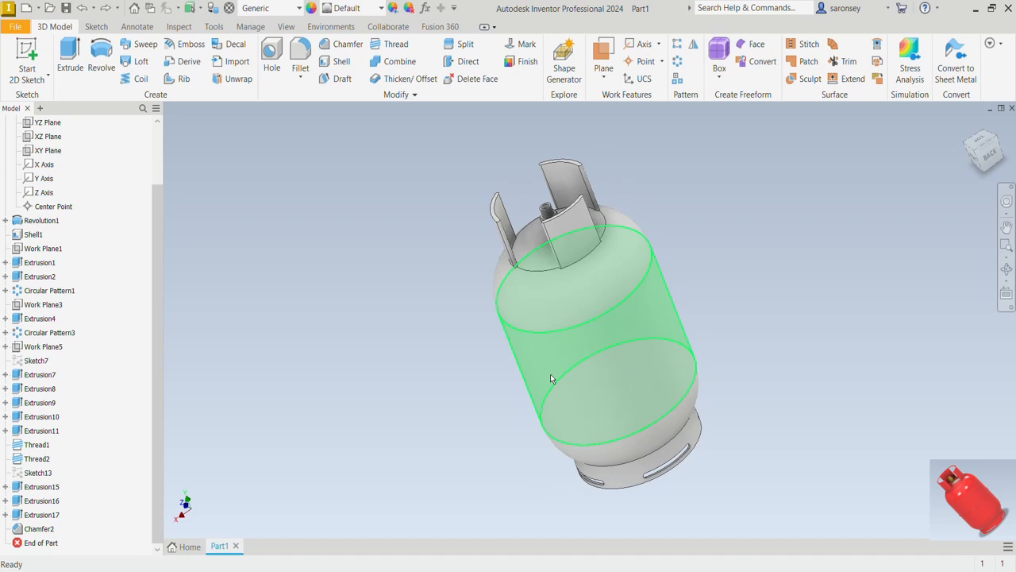
left_click(604, 54)
scroll(513, 211, "up", 5)
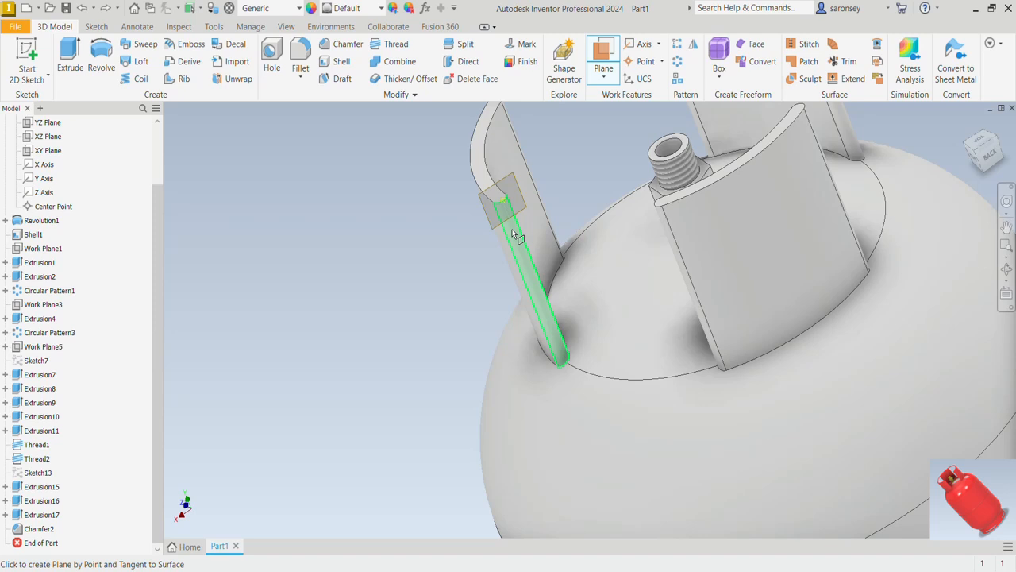
left_click(514, 231)
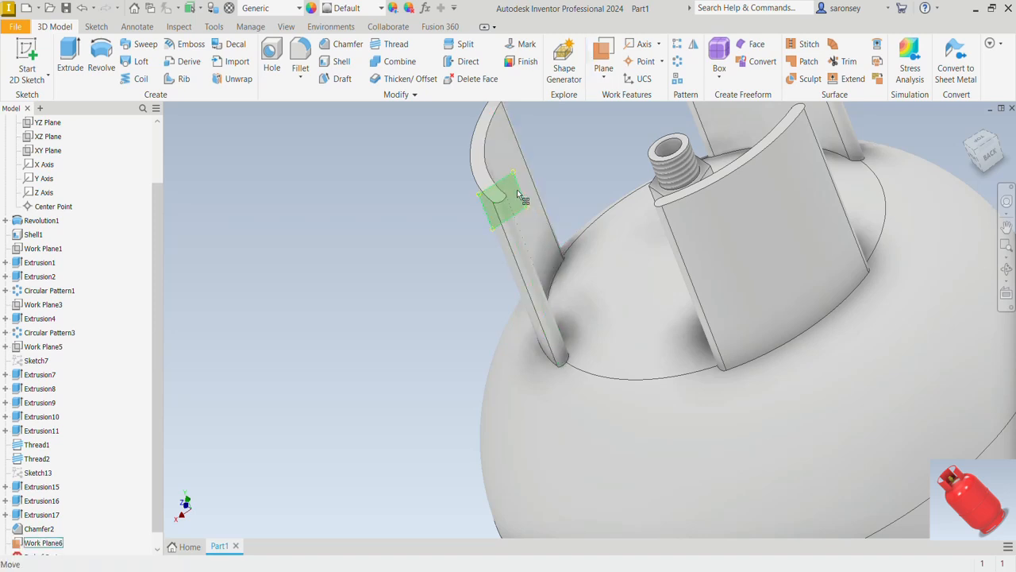
Start a sketch on the new work plane at the upper corner of the guard plate, viewed face-on.
left_click(517, 189)
key("Page_Up")
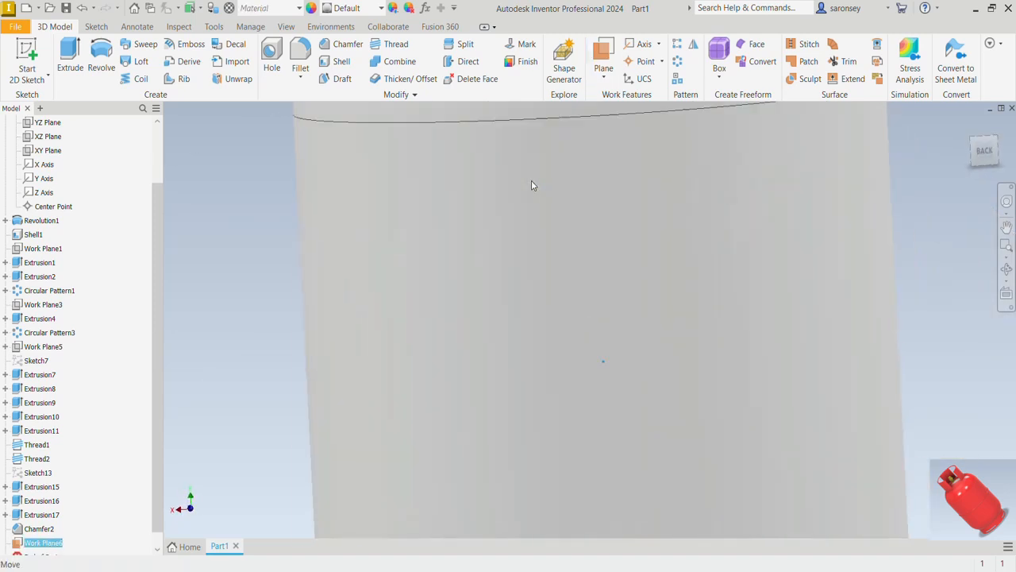
key("s")
key("F2")
mouse_move(517, 270)
left_mouse_down()
mouse_move(561, 456)
mouse_move(606, 554)
left_mouse_up()
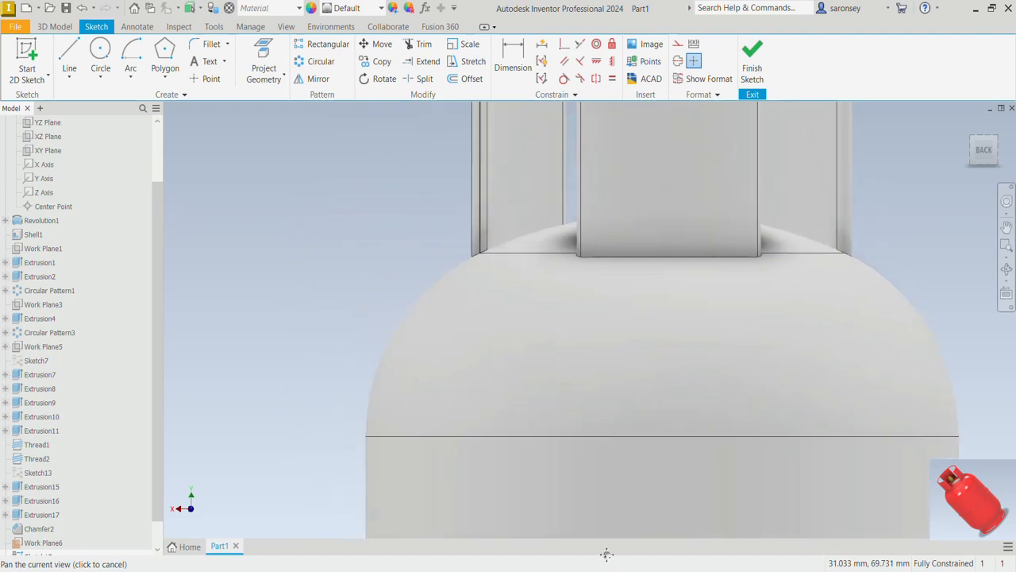
scroll(509, 156, "down", 5)
key("F2")
left_click_drag(513, 331, 546, 457)
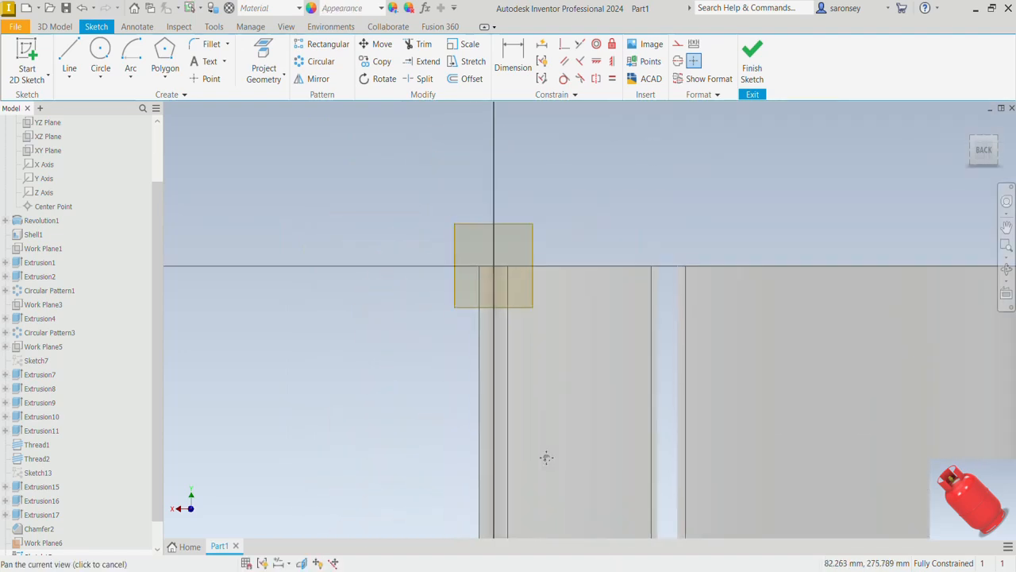
scroll(506, 312, "down", 3)
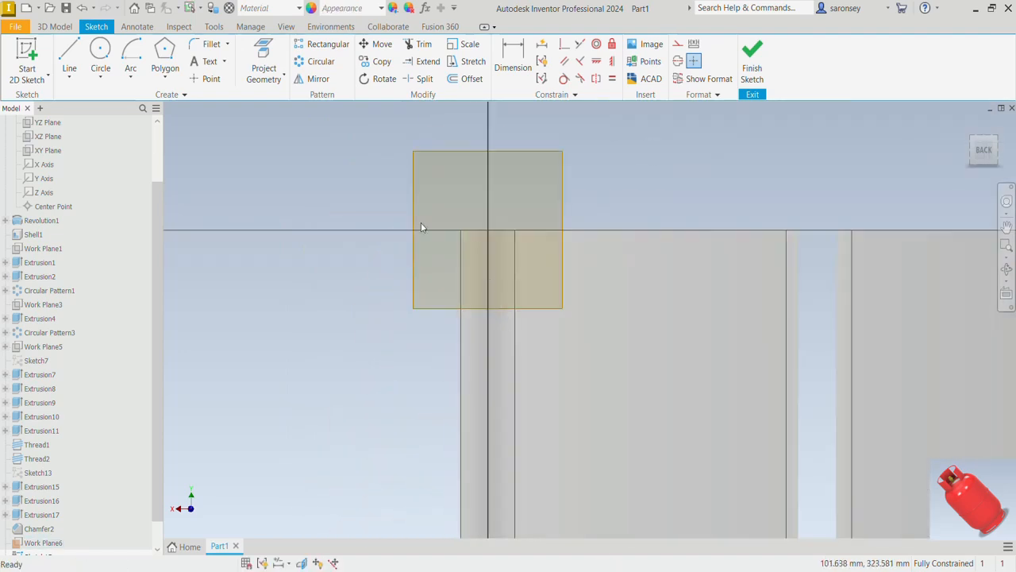
Draw a three-point arc of 4 mm radius across the guard plate's upper end as a half-round profile and finish the sketch.
left_click(101, 54)
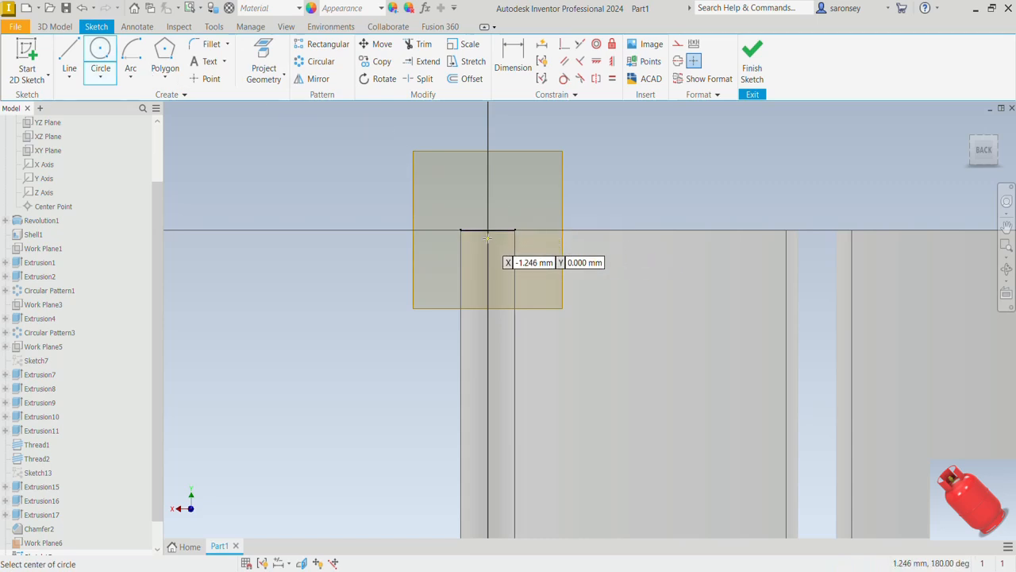
left_click(132, 73)
left_click(165, 100)
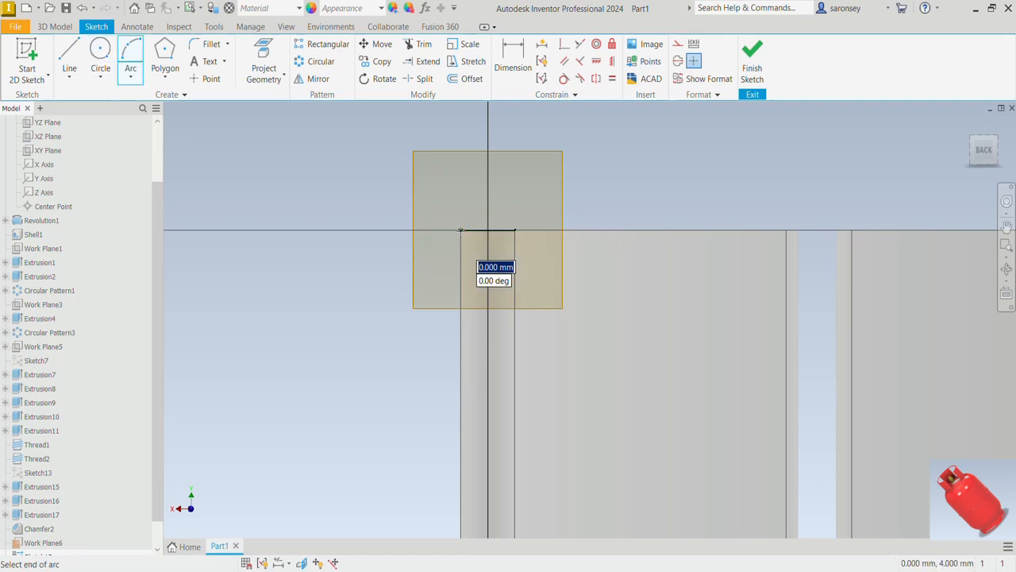
left_click(460, 229)
left_click(515, 230)
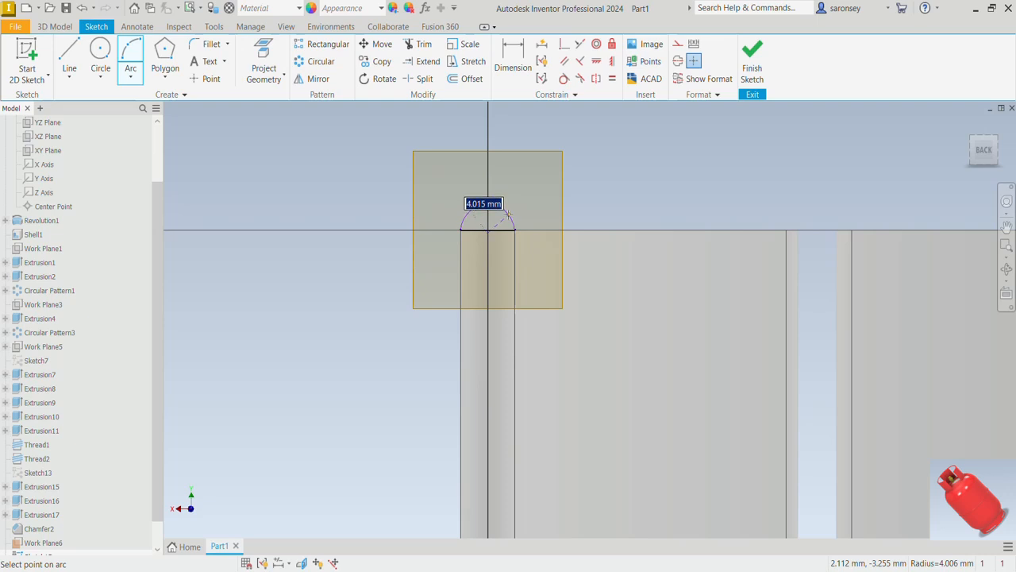
type("4")
key("Return")
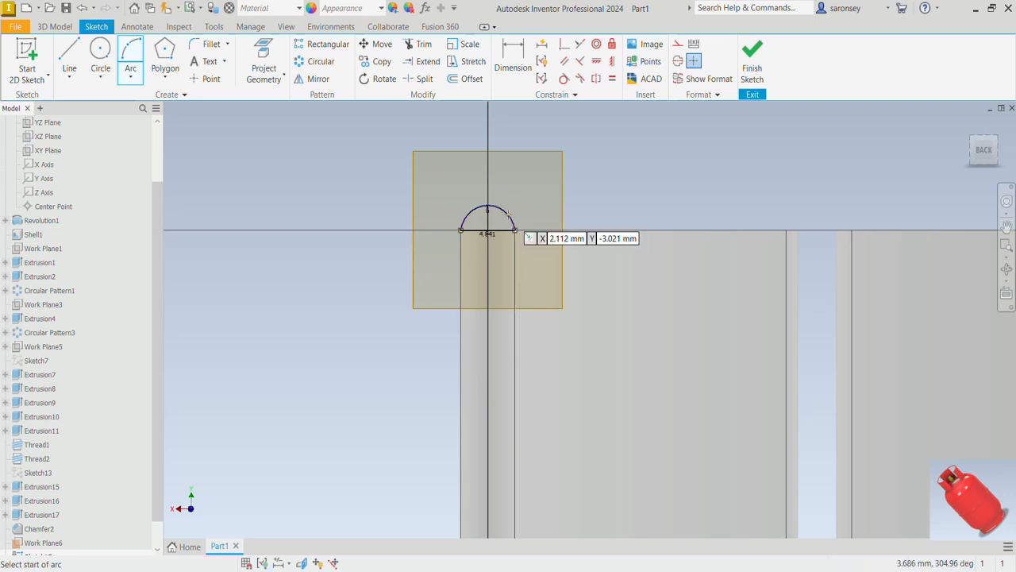
right_click(279, 168)
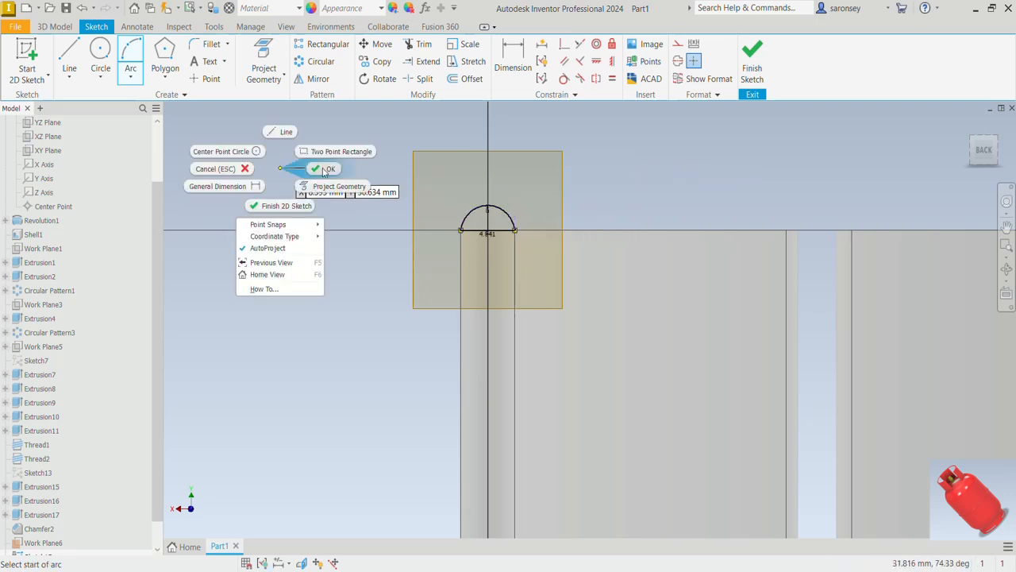
left_click(320, 169)
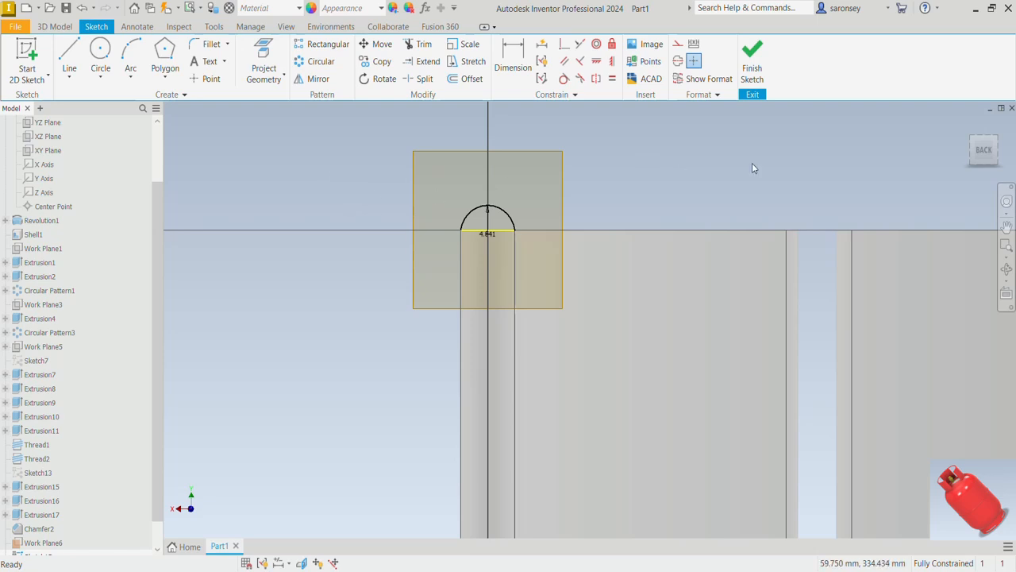
left_click(752, 60)
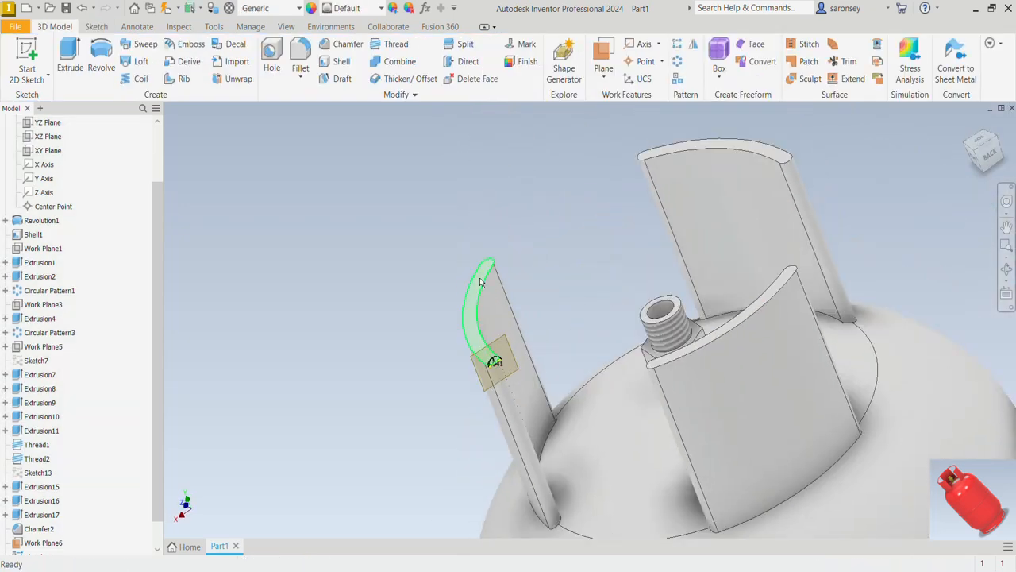
Start a sketch on the upper face of the same guard plate for the sweep path.
key("s")
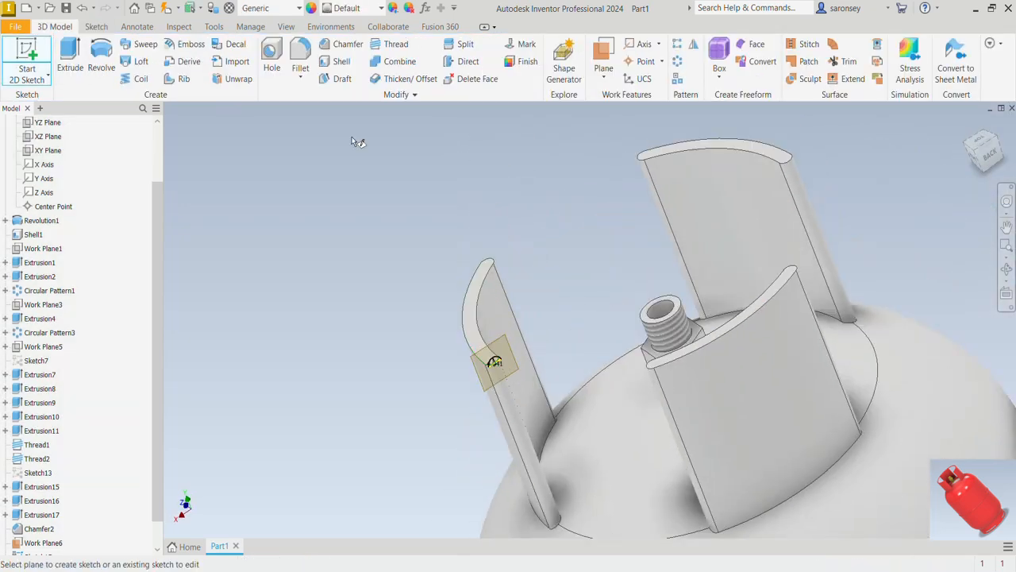
left_click(482, 282)
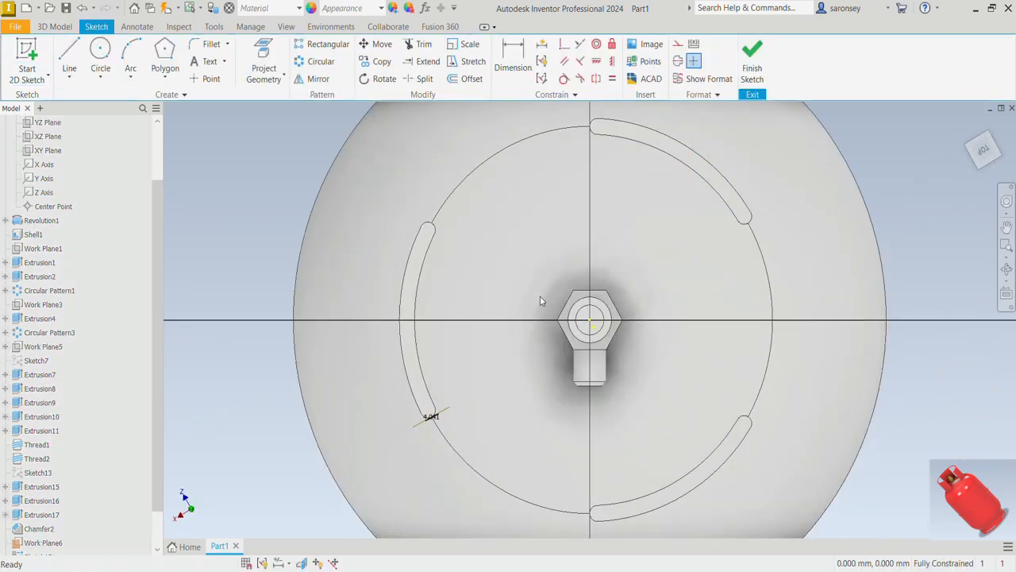
scroll(545, 295, "up", 3)
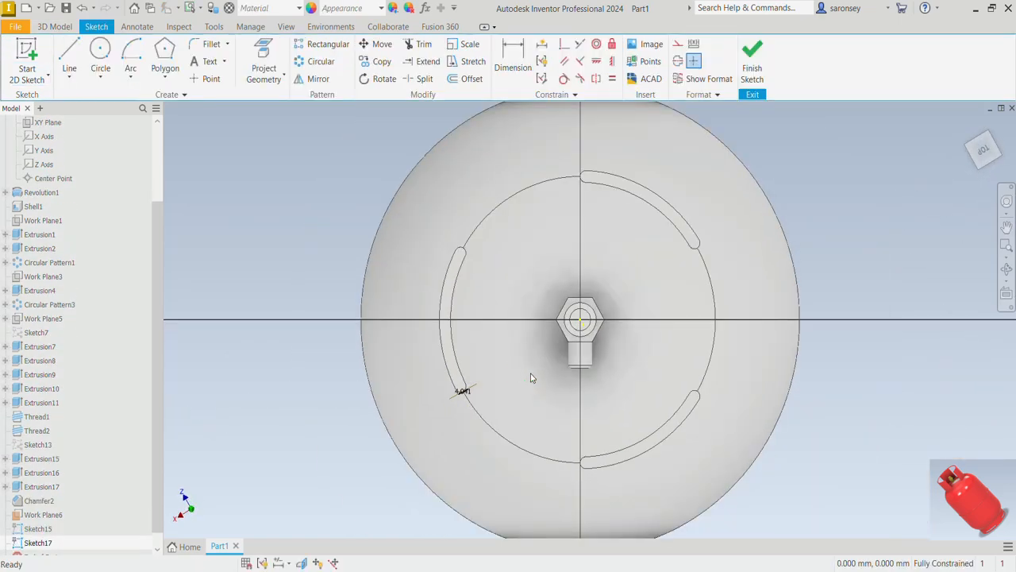
scroll(491, 392, "down", 3)
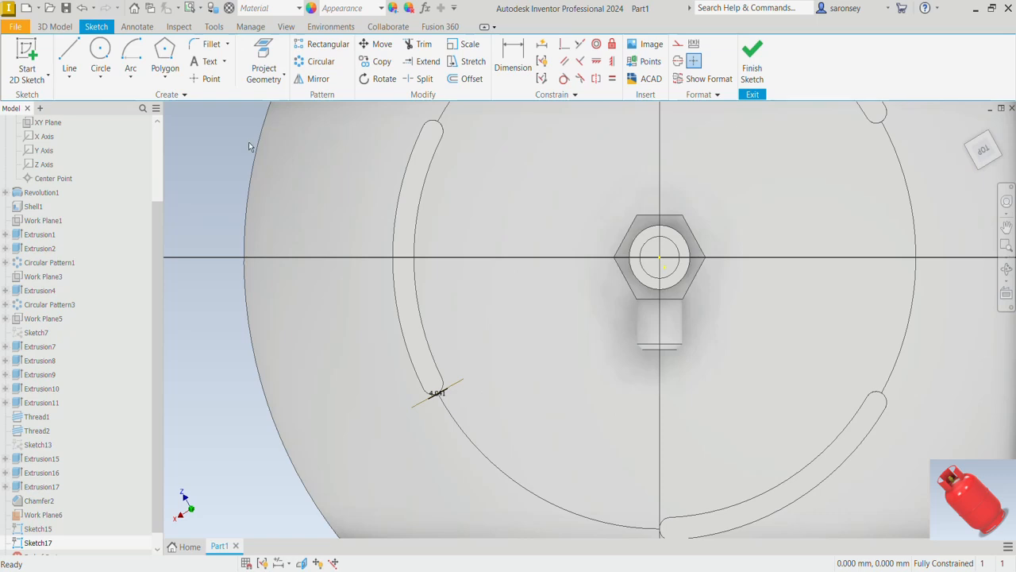
left_click(263, 67)
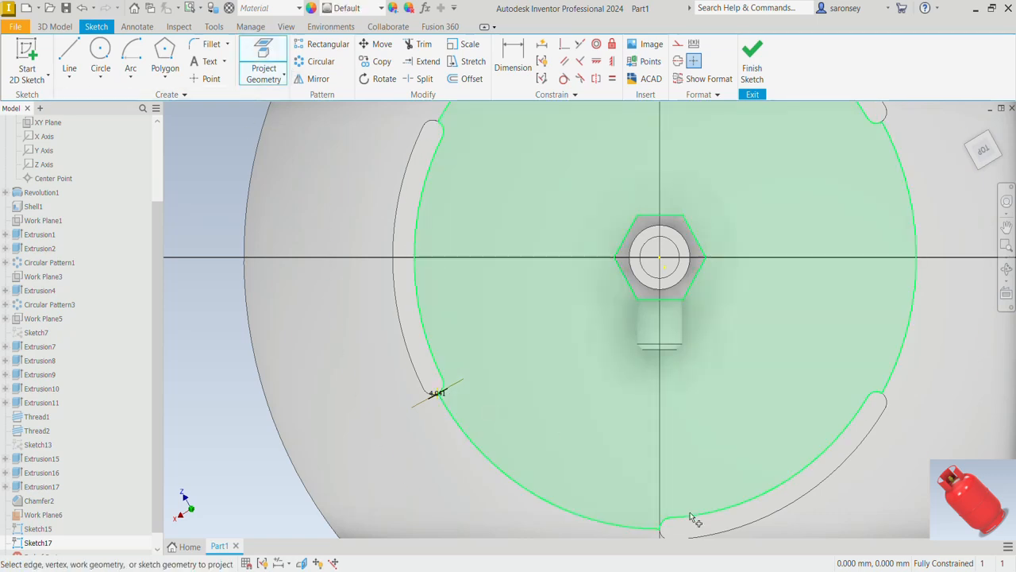
key("Escape")
scroll(298, 381, "up", 2)
Draw a center-point arc of about 300 degrees around the valve axis, from the half-round profile through all three guard plates, and finish the sketch.
left_click(130, 82)
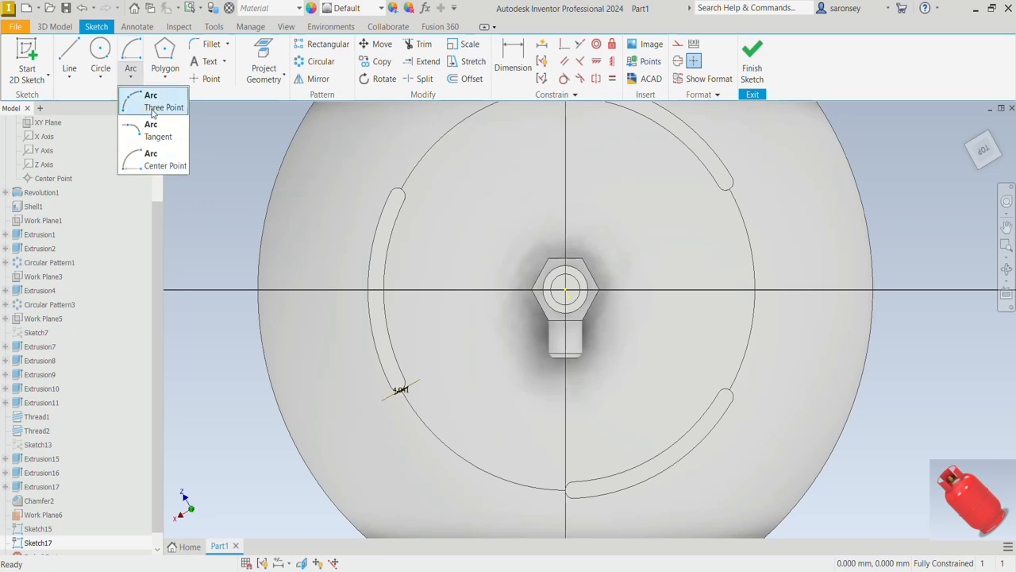
left_click(143, 164)
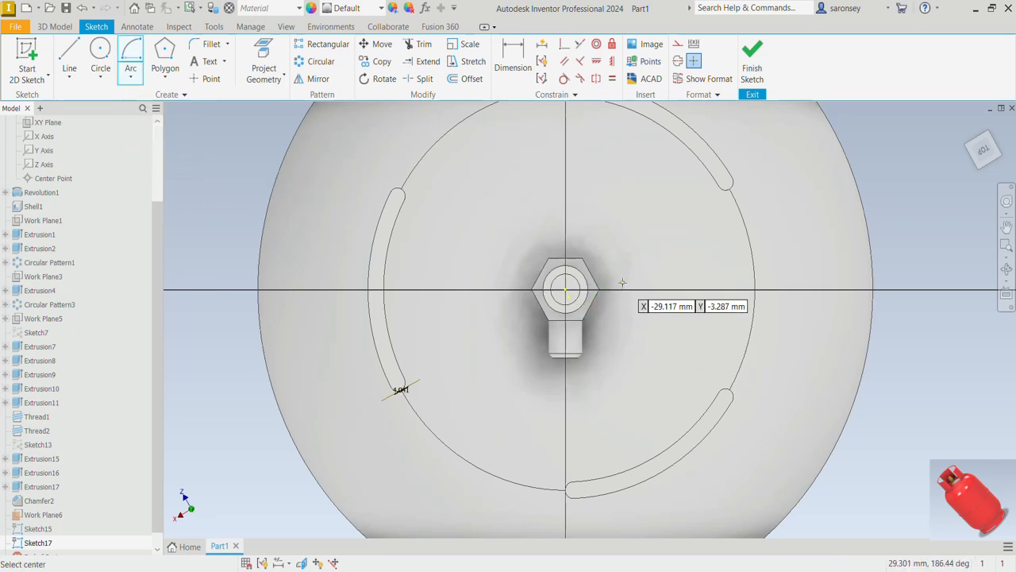
middle_click_drag(621, 283, 626, 310)
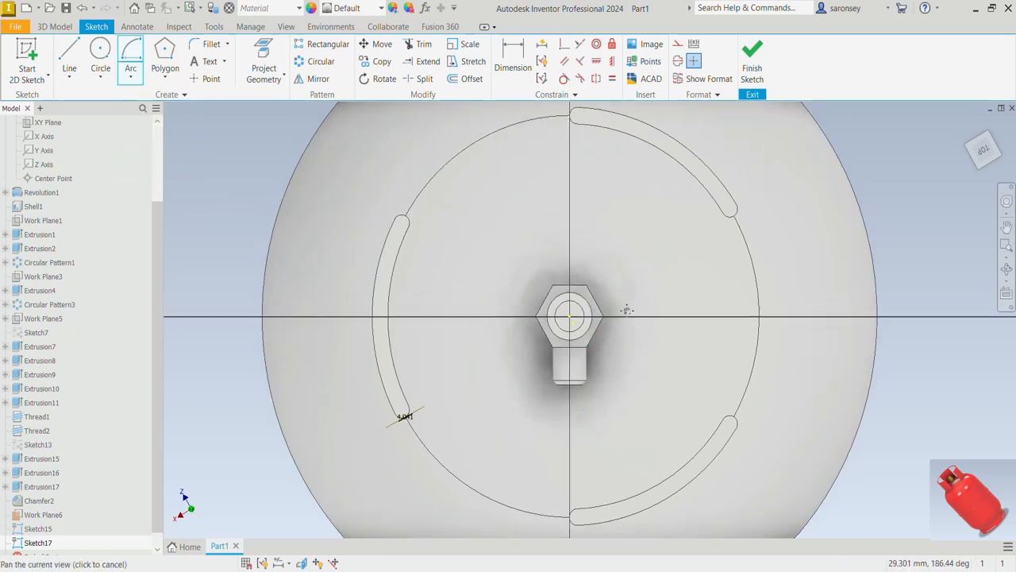
left_click(569, 318)
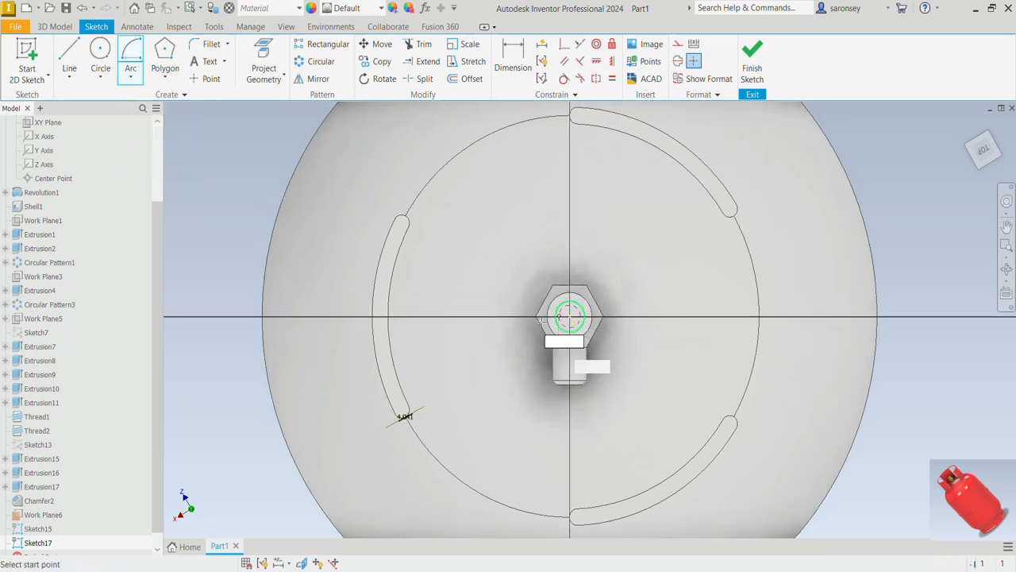
left_click(405, 416)
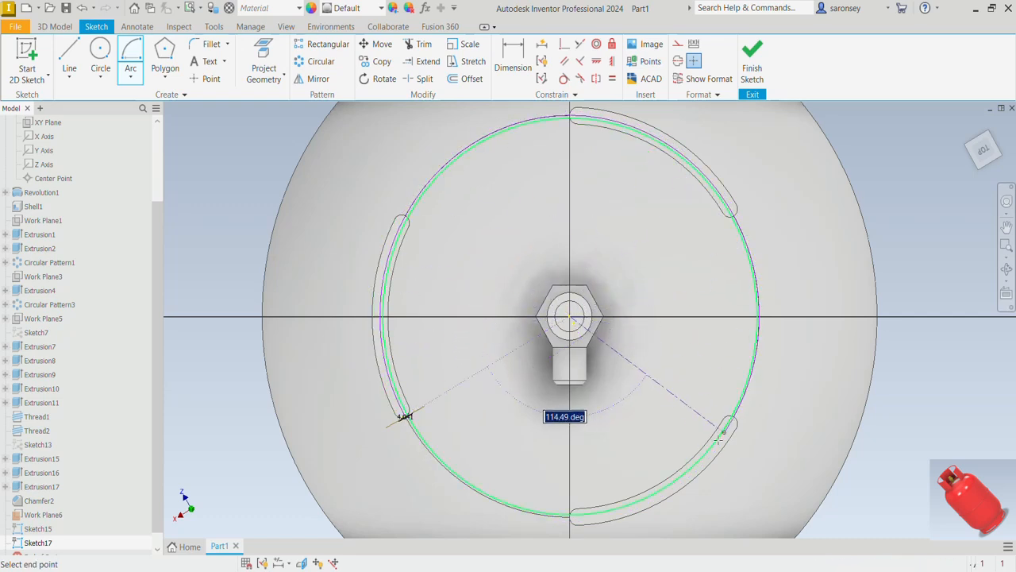
scroll(570, 517, "up", 5)
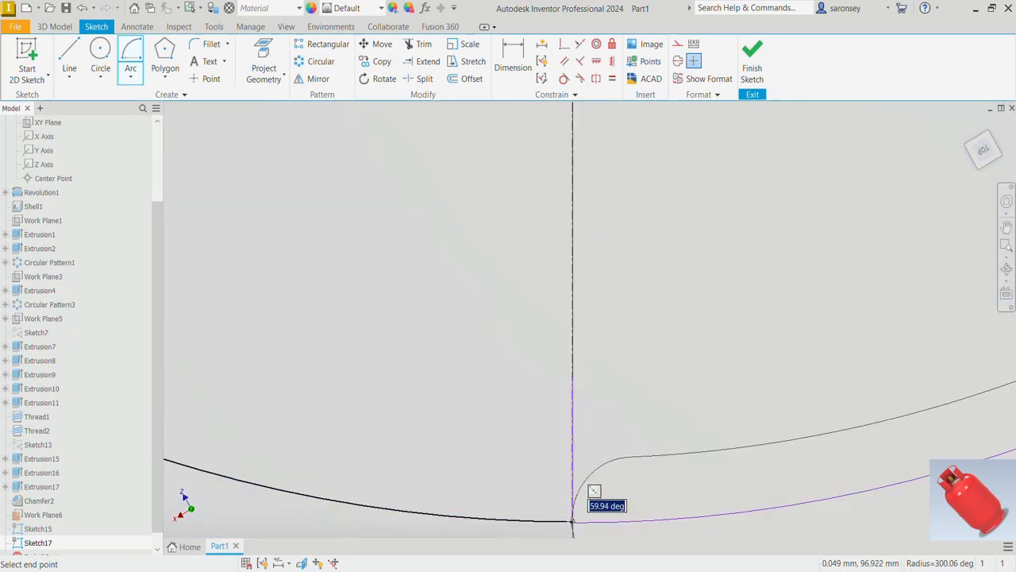
left_click(571, 521)
scroll(623, 509, "down", 3)
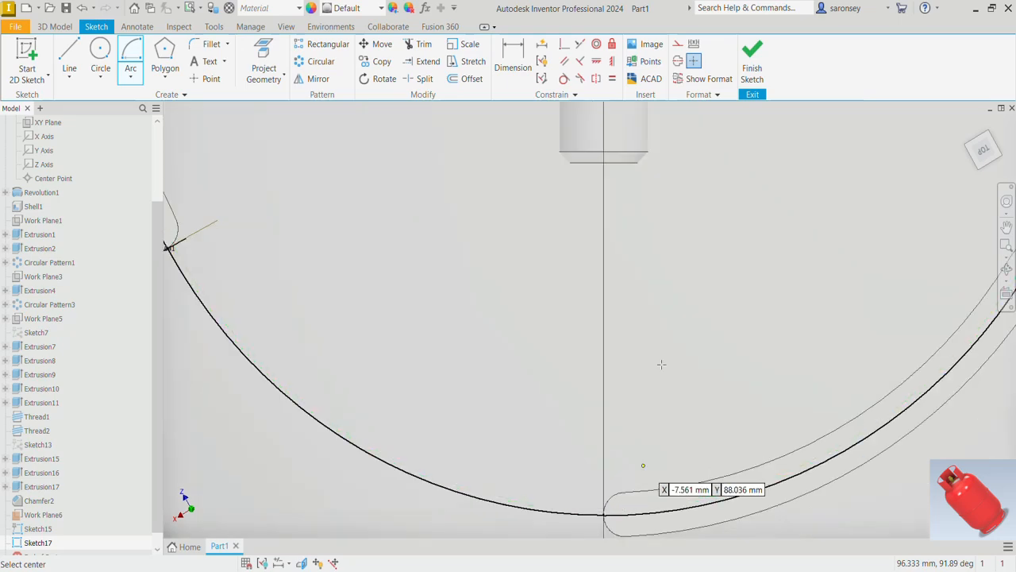
right_click(670, 322)
left_click(692, 324)
scroll(692, 345, "down", 5)
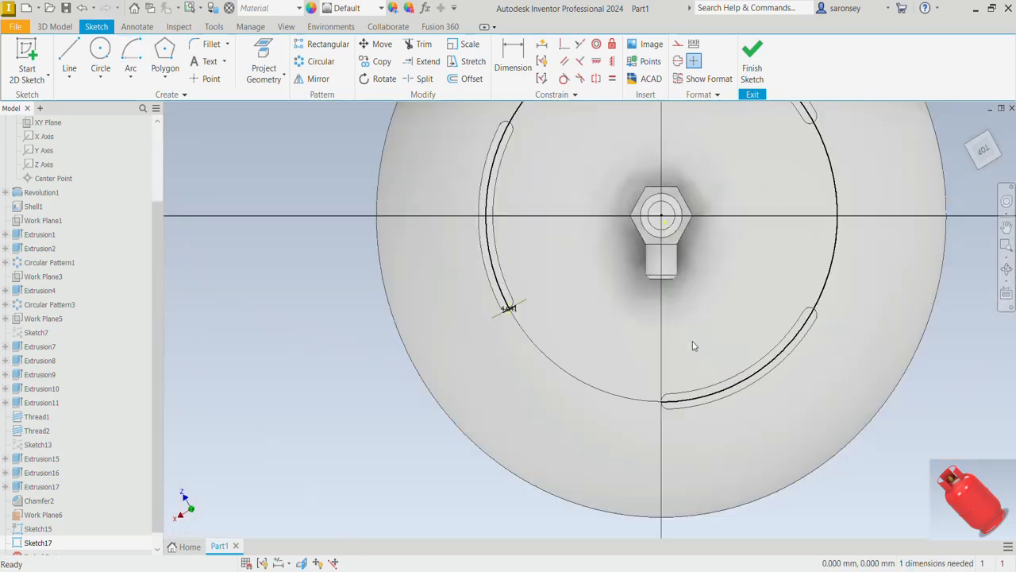
middle_click_drag(671, 364, 617, 446)
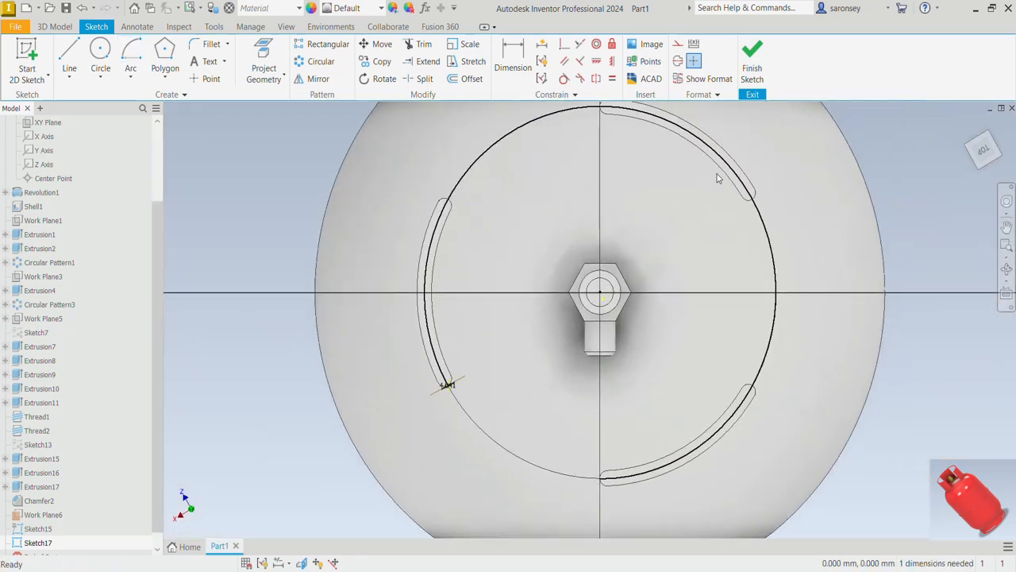
left_click(752, 64)
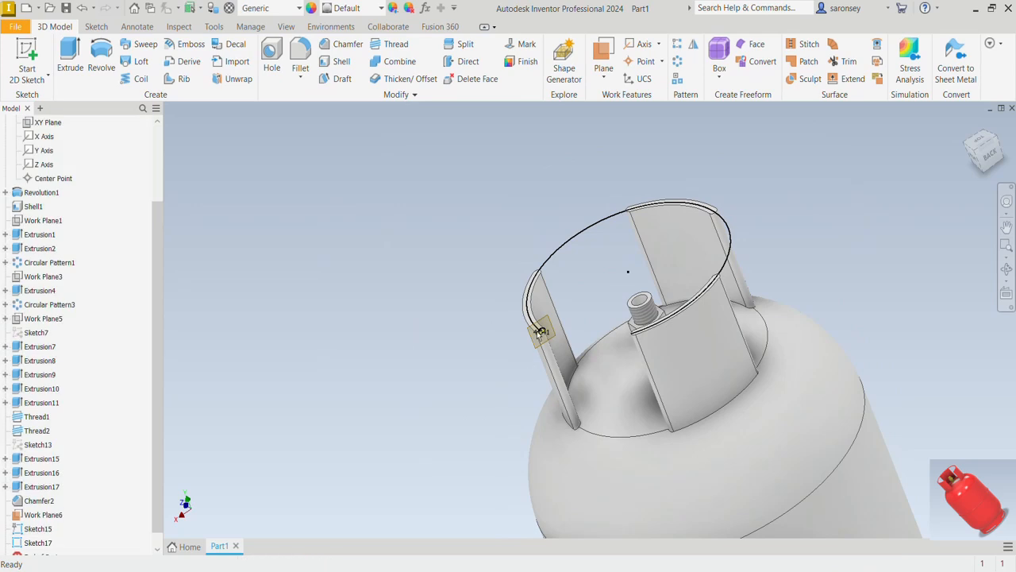
Sweep the half-round profile along the 300-degree arc path as a rim on top of the guard plates, joined to the body.
left_click(143, 46)
scroll(543, 334, "up", 5)
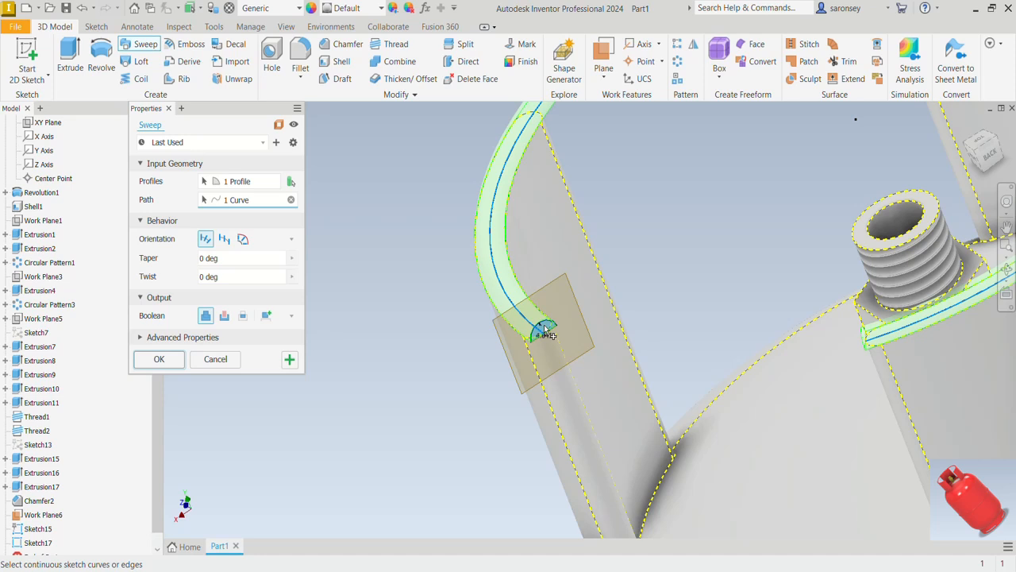
scroll(547, 334, "down", 2)
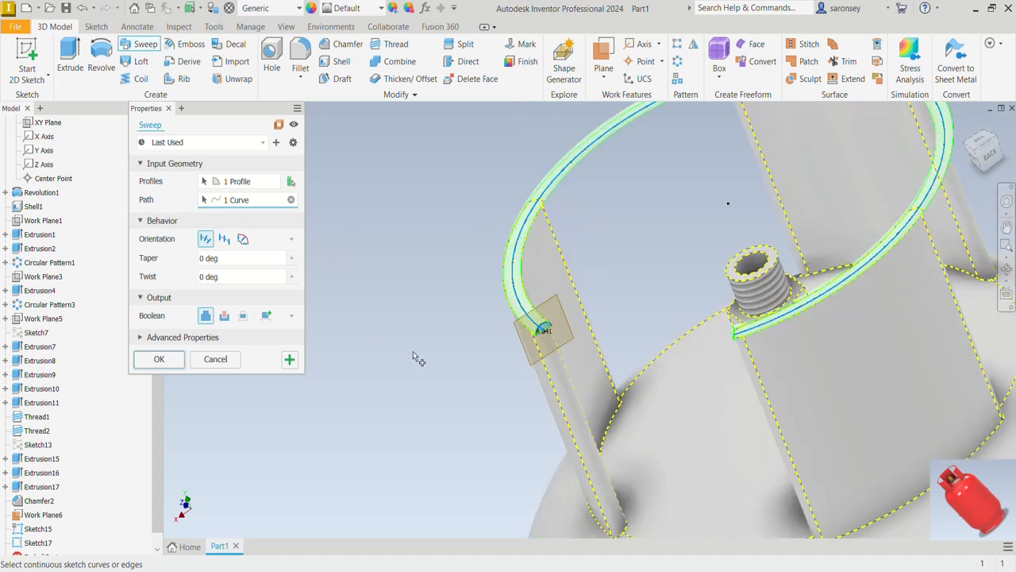
left_click(158, 359)
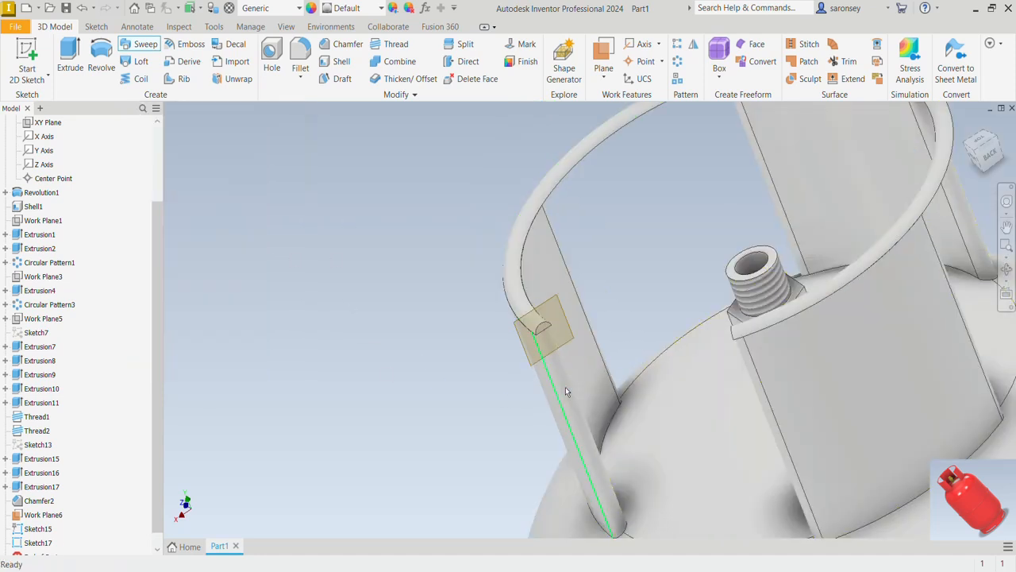
Hide the work plane at the upper corner of the guard plate.
middle_click_drag(757, 392, 701, 409)
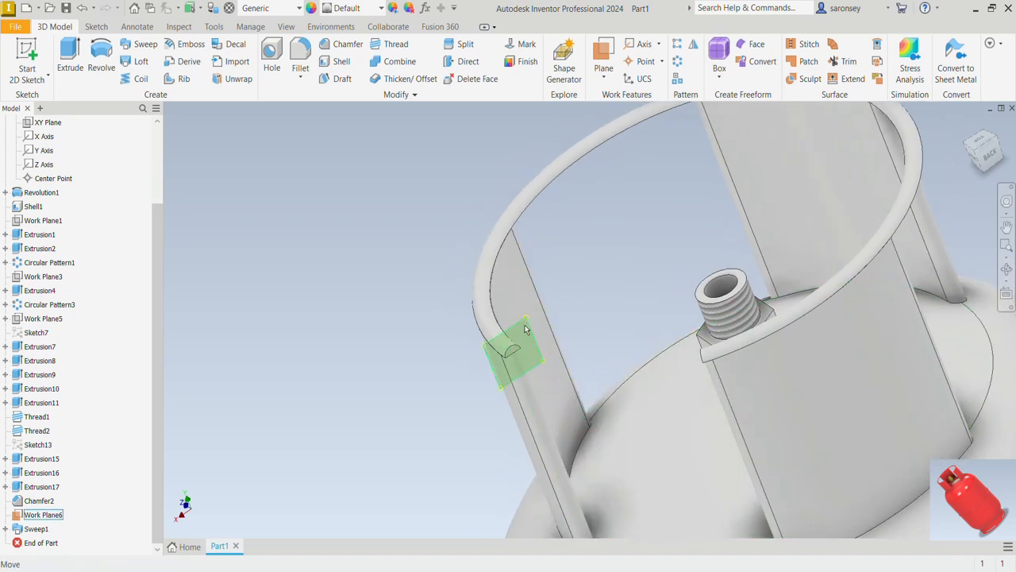
left_click(524, 326)
right_click(524, 324)
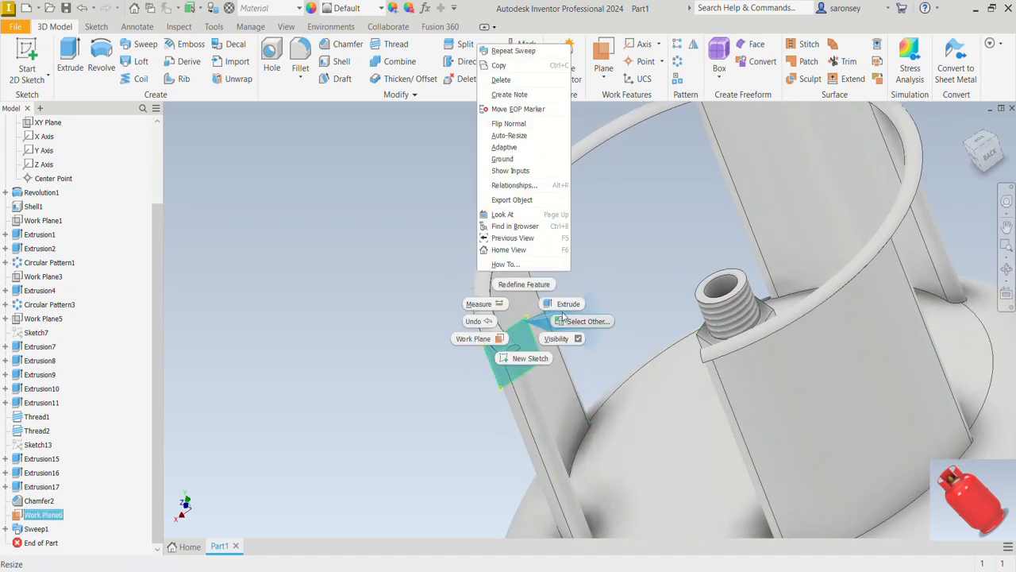
left_click(562, 339)
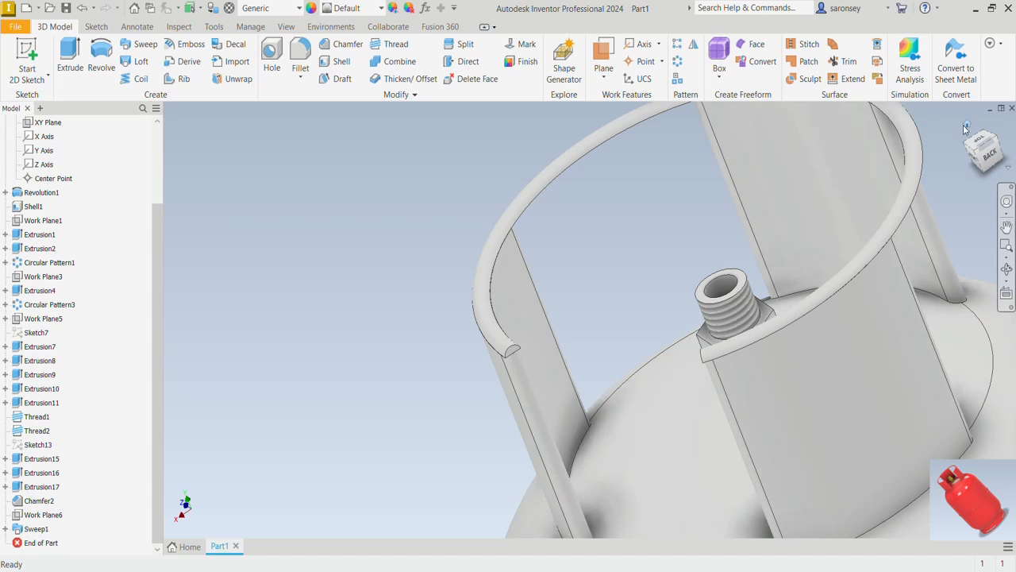
Start a sketch on the origin XY Plane, with the cylinder sliced open at the sketch plane.
left_click(963, 126)
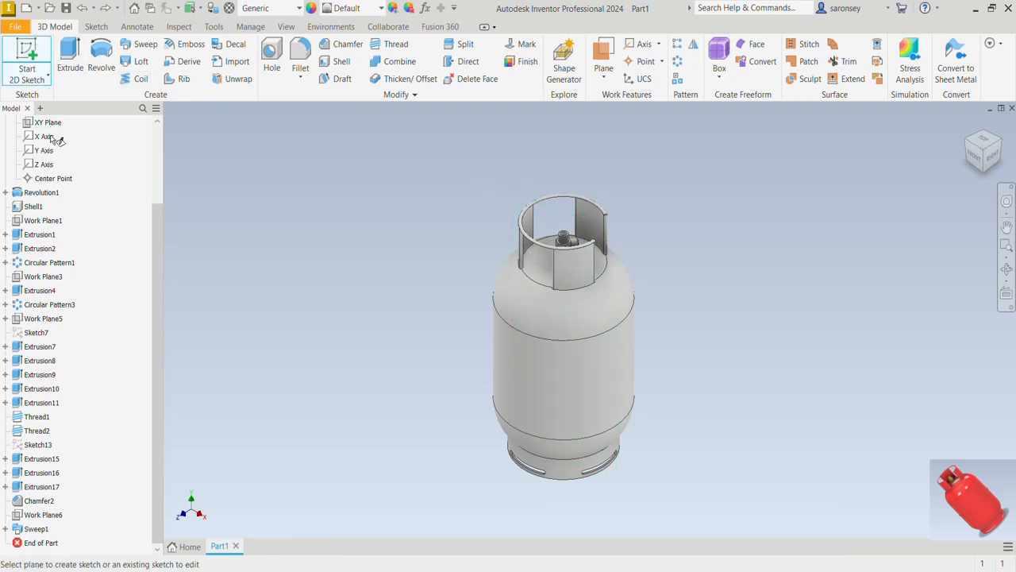
scroll(56, 140, "up", 3)
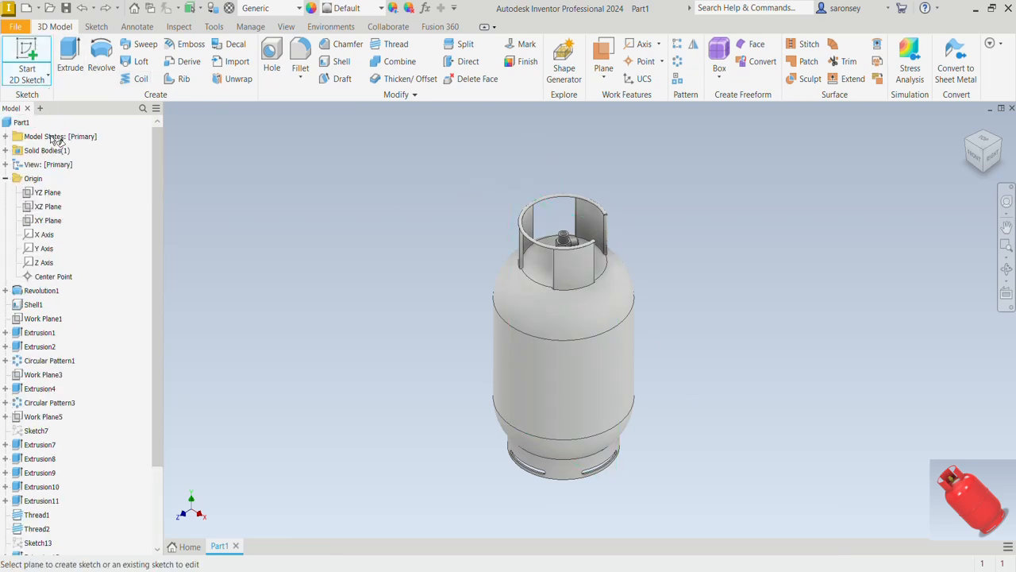
left_click(55, 222)
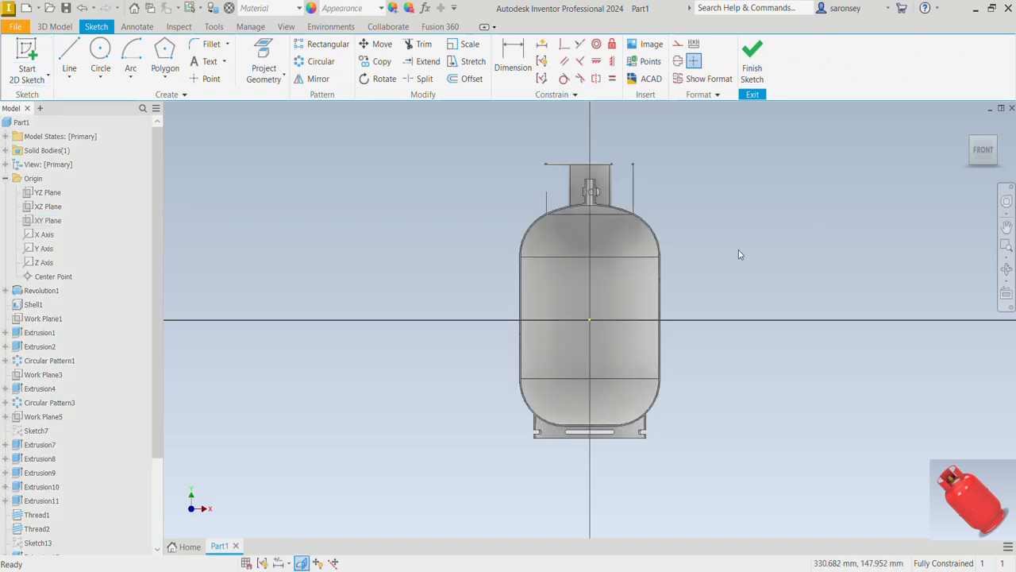
Draw a vertical line about 53 mm long beside the cylinder wall and close it with a tangent arc bulging outward as a half-round profile.
middle_click_drag(738, 250, 665, 283)
scroll(665, 282, "down", 1)
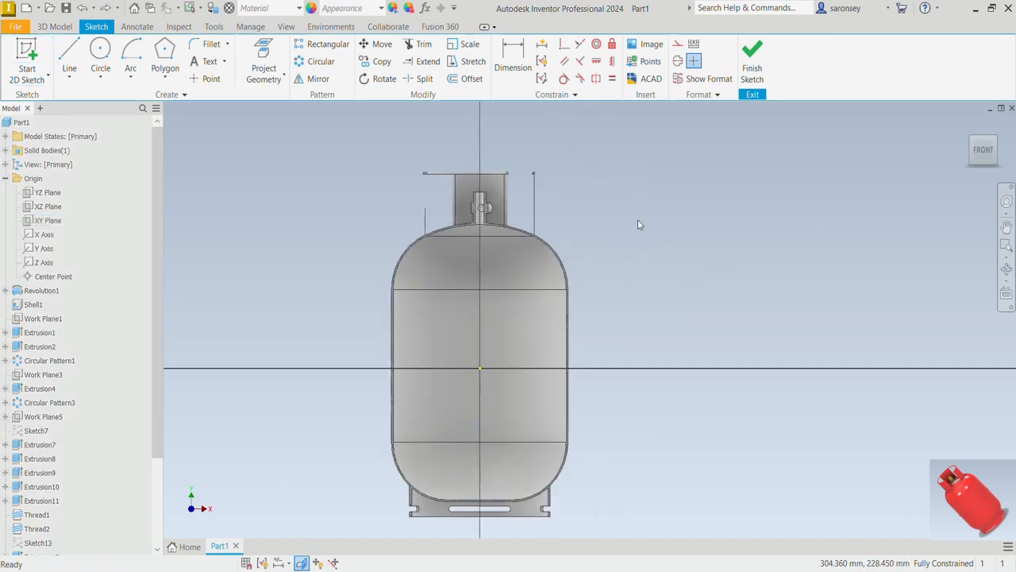
left_click(71, 53)
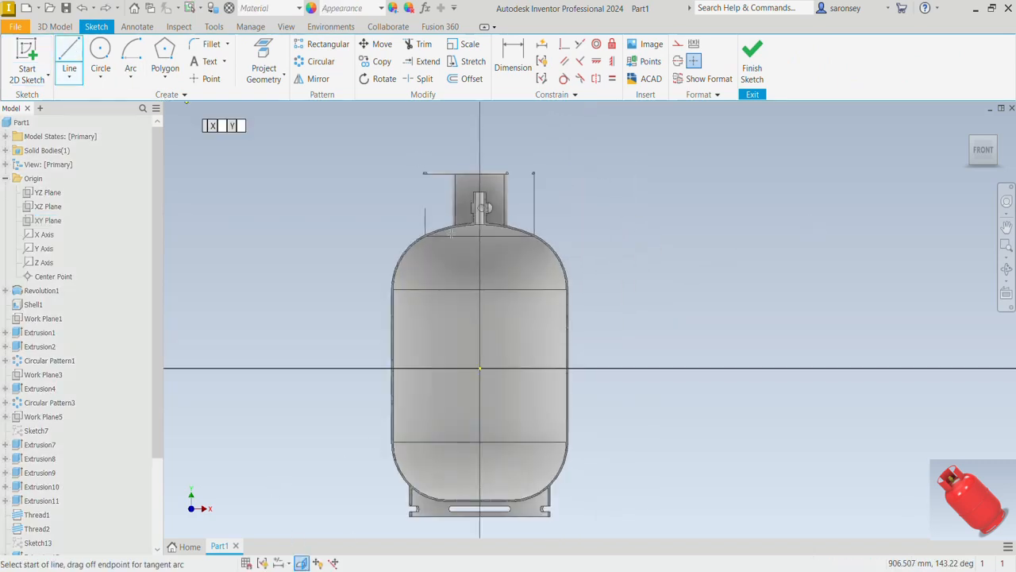
left_click(620, 310)
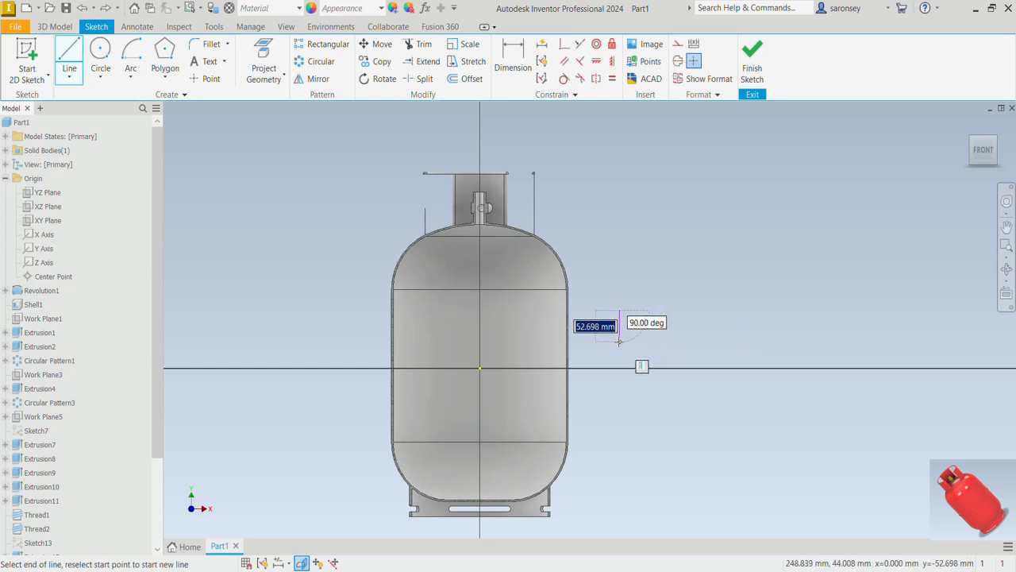
left_click(619, 342)
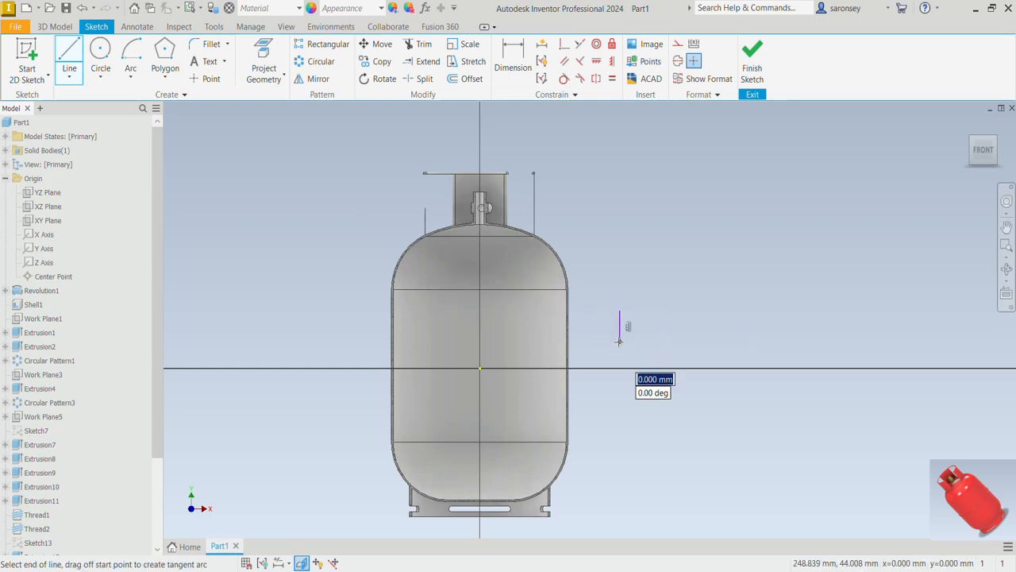
left_click_drag(619, 342, 619, 310)
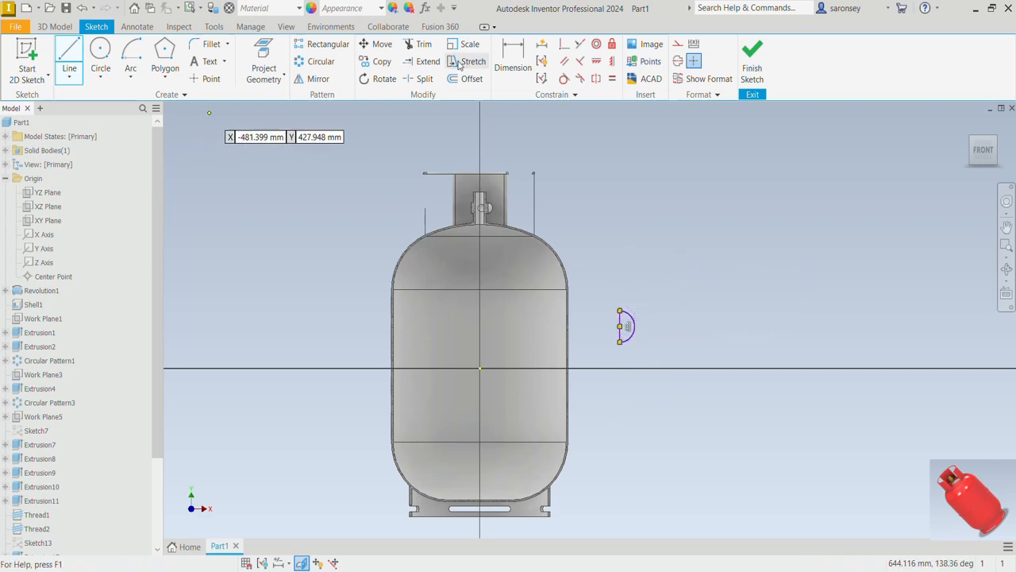
Dimension the half-round profile's vertical straight side to 7 mm.
left_click(512, 55)
scroll(621, 327, "down", 3)
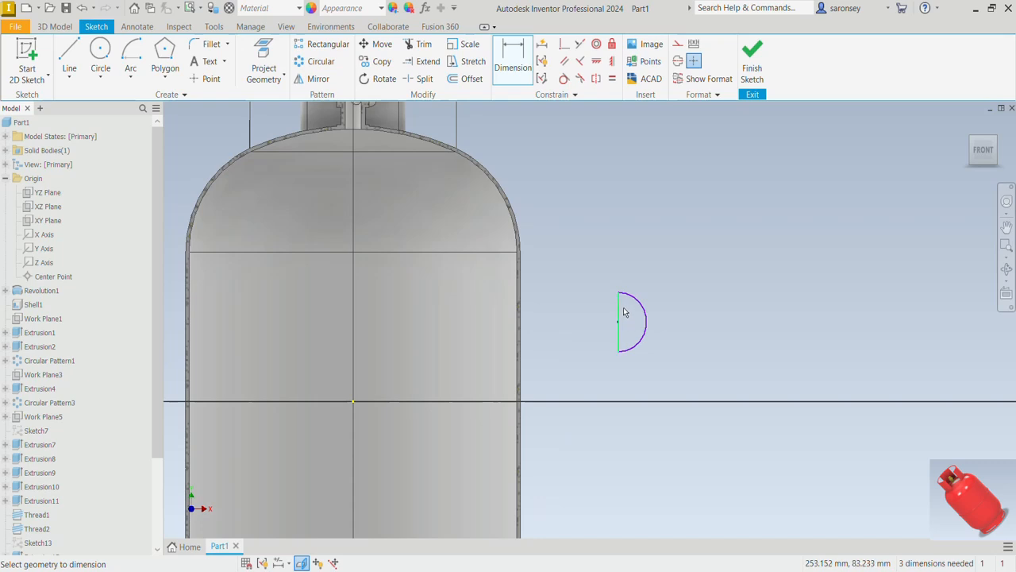
left_click(619, 310)
left_click(608, 316)
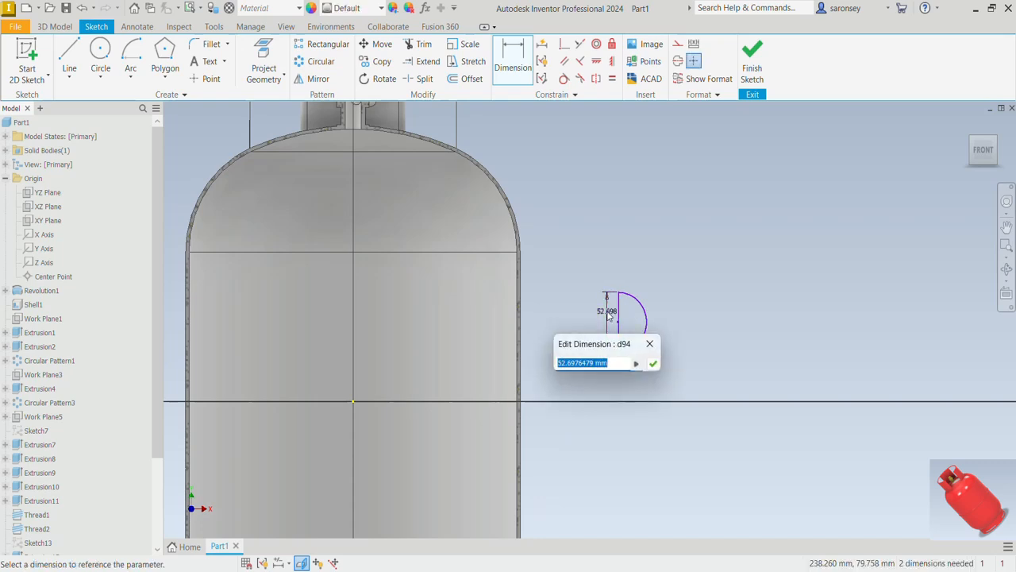
type("3")
key("Return")
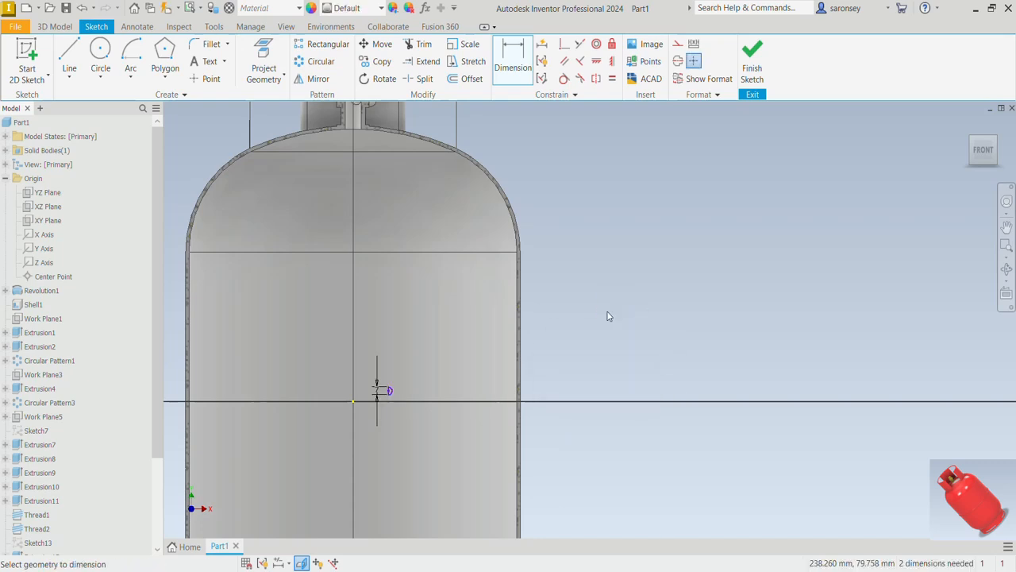
Align the midpoint of the profile's straight side with the sketch origin using a Horizontal constraint.
scroll(609, 319, "up", 3)
scroll(534, 387, "down", 3)
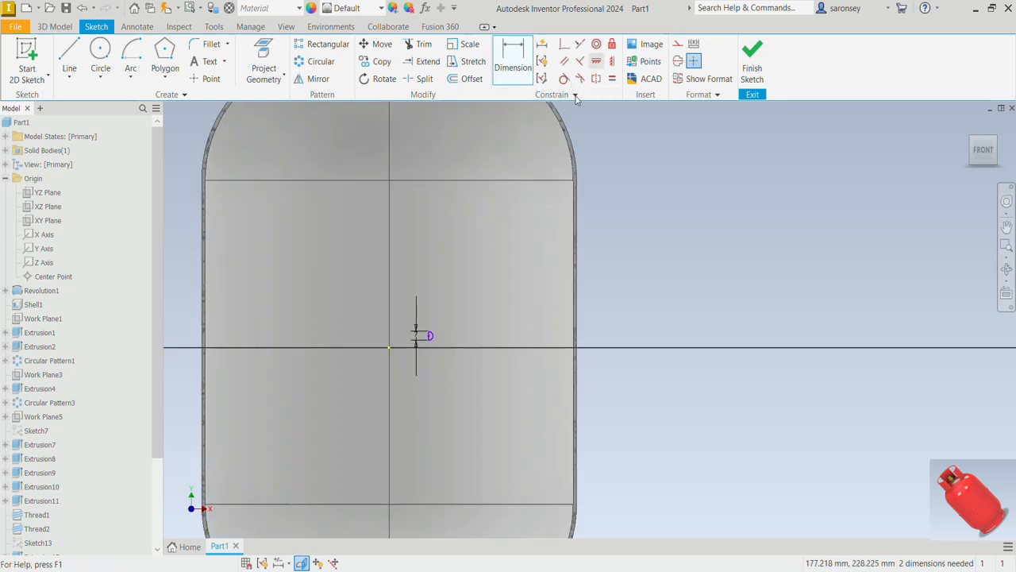
left_click(596, 61)
scroll(433, 333, "down", 3)
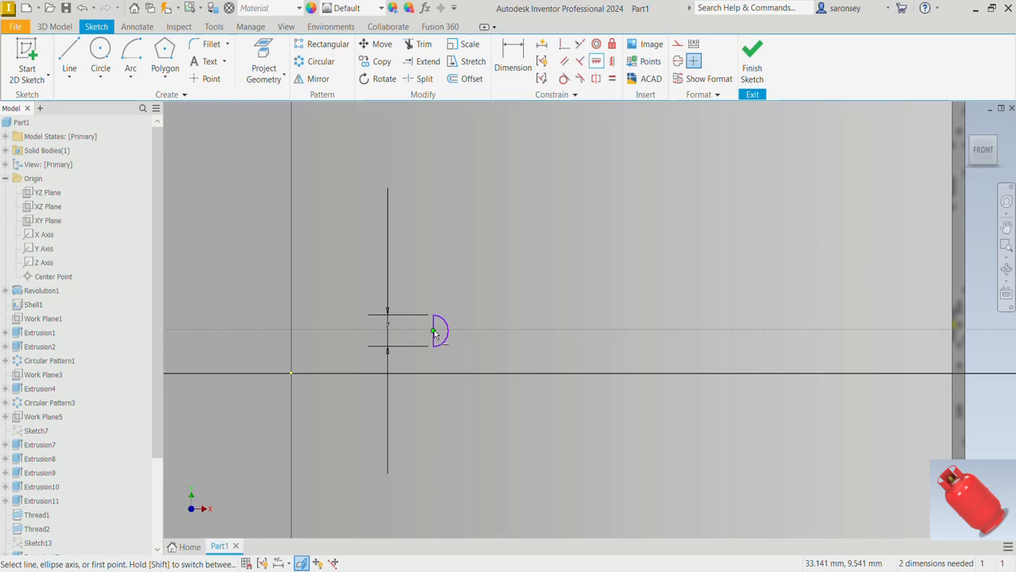
left_click(434, 330)
left_click(291, 373)
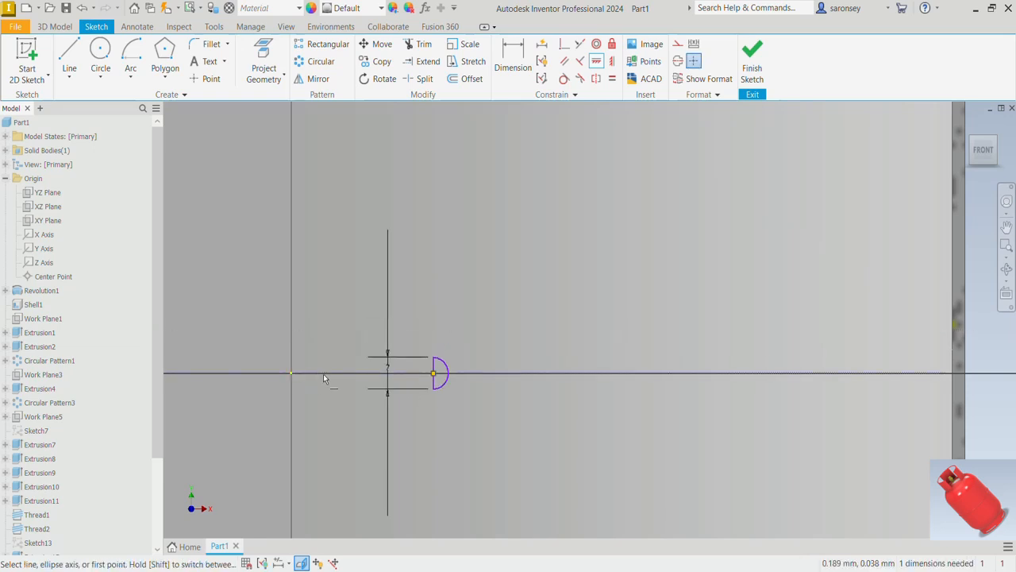
scroll(330, 376, "up", 4)
right_click(638, 281)
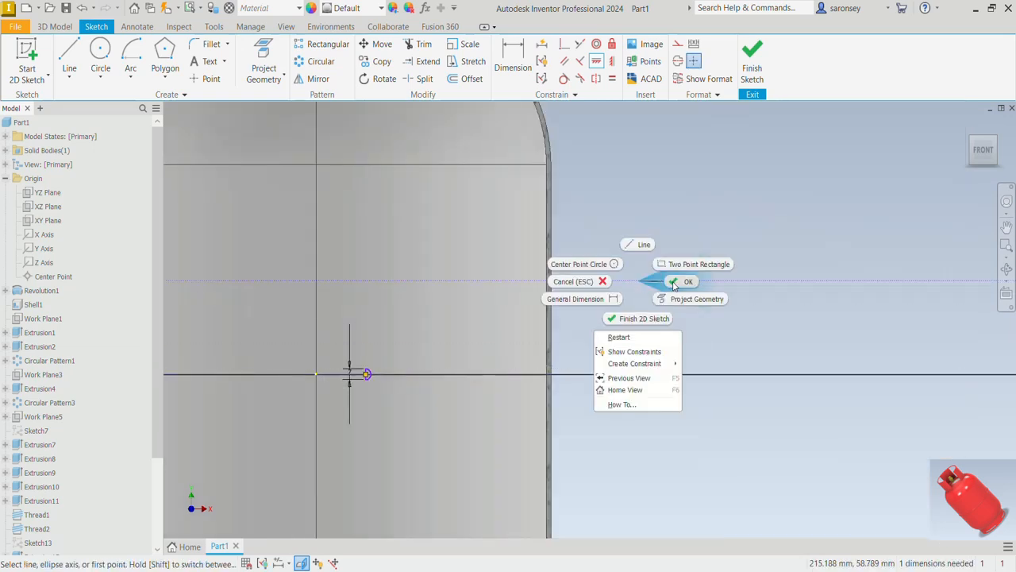
left_click(673, 283)
Project the cylinder wall's outer vertical edge into the sketch and convert it to construction geometry.
left_click(264, 60)
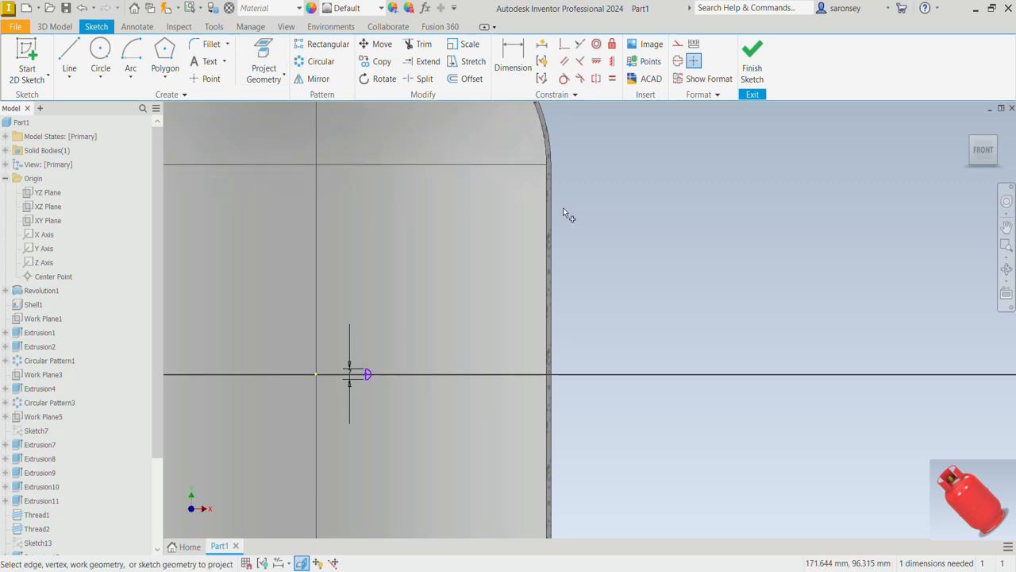
left_click(555, 332)
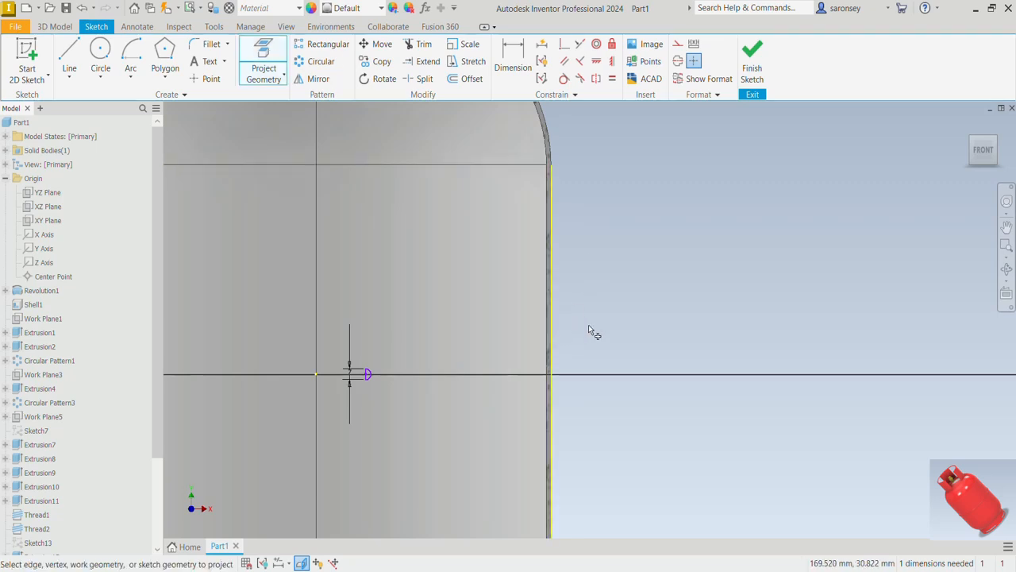
right_click(669, 267)
left_click(711, 265)
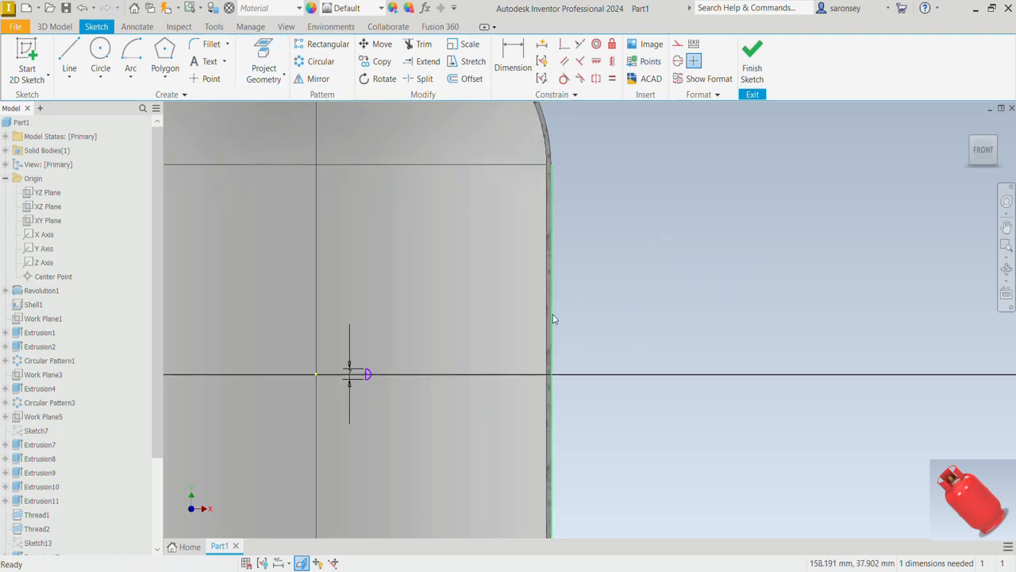
left_click(678, 43)
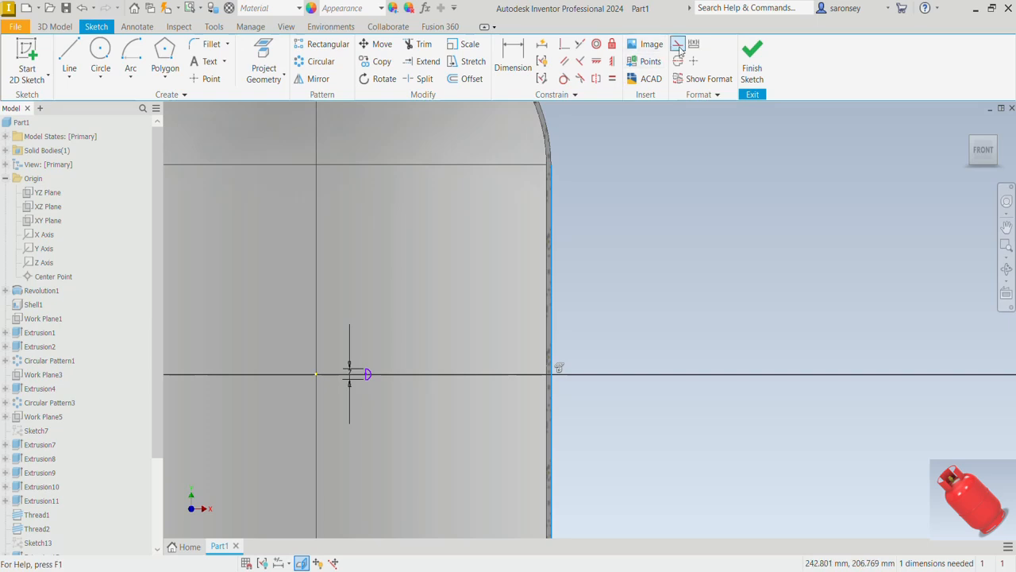
Constrain the half-round profile's straight side coincident with the projected outer wall edge.
left_click(564, 45)
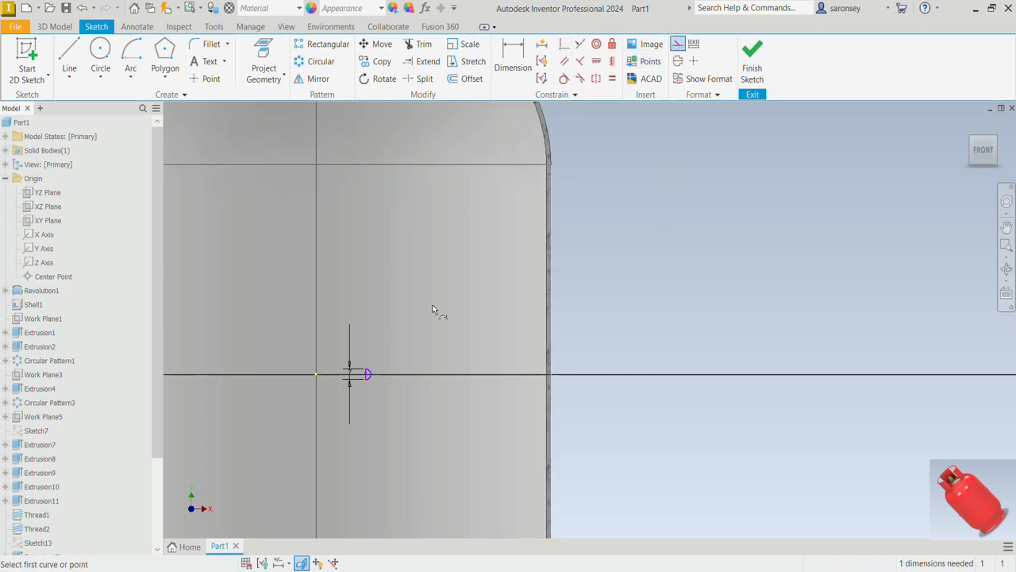
left_click(366, 373)
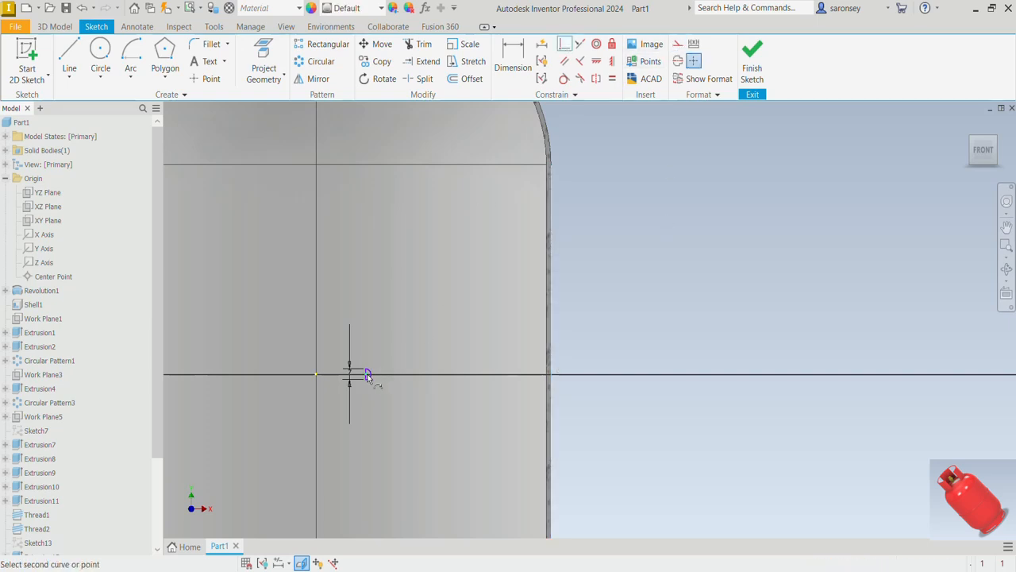
left_click(551, 375)
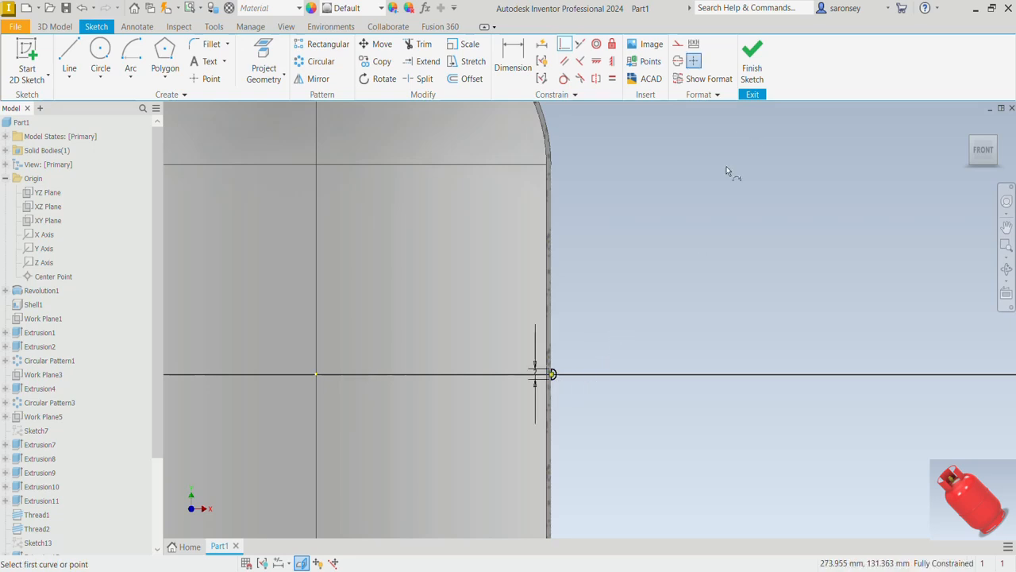
Revolve the half-round profile 360 degrees around the Y Axis as a bead around the middle of the cylinder, joined to the body.
key("F6")
key("r")
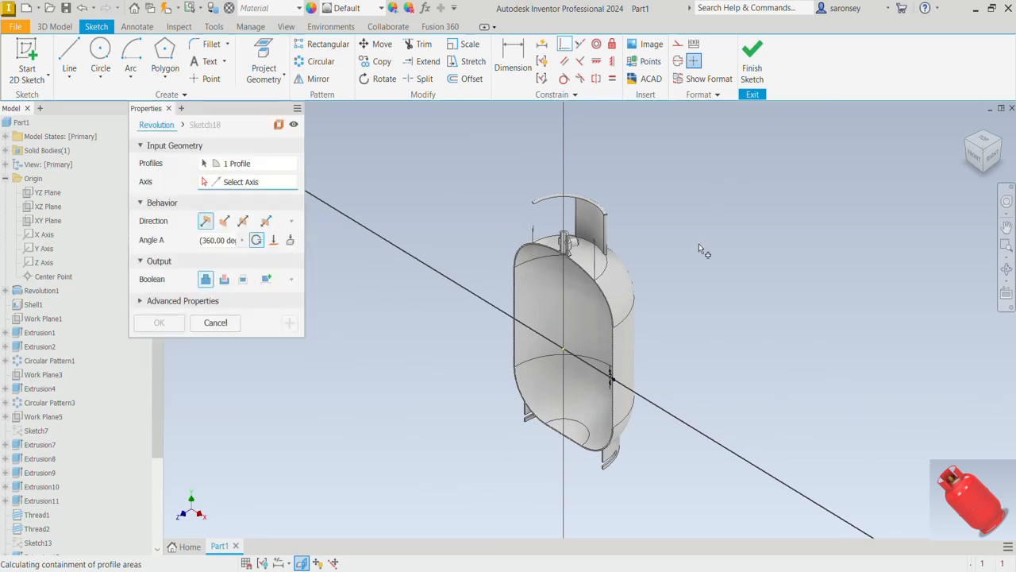
scroll(624, 386, "up", 5)
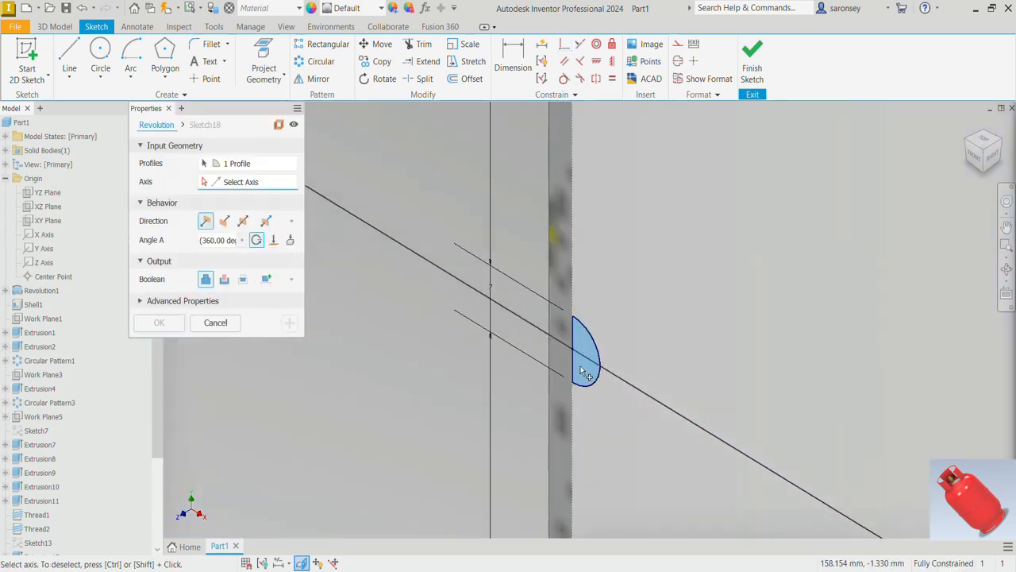
scroll(605, 362, "down", 3)
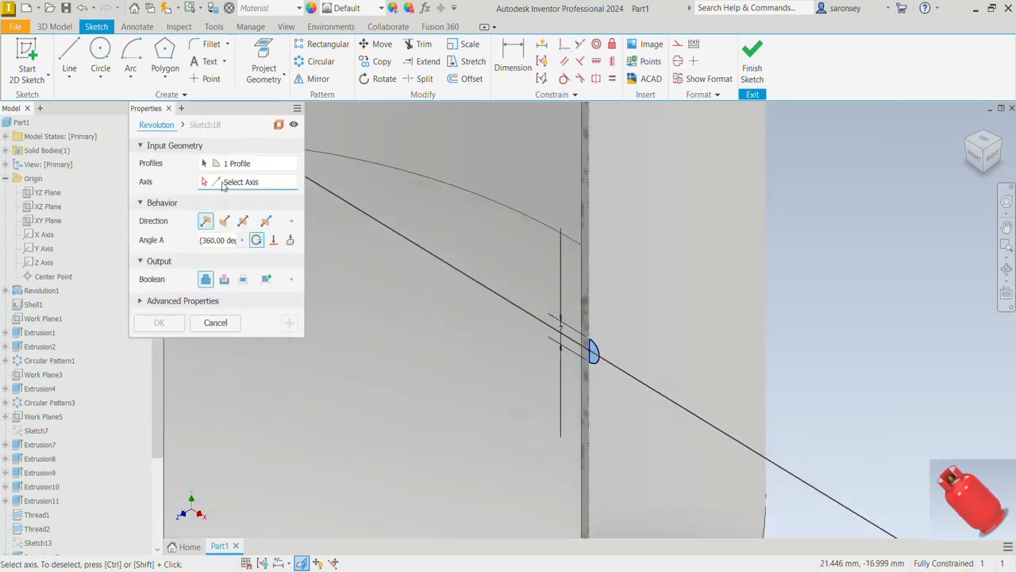
left_click(43, 250)
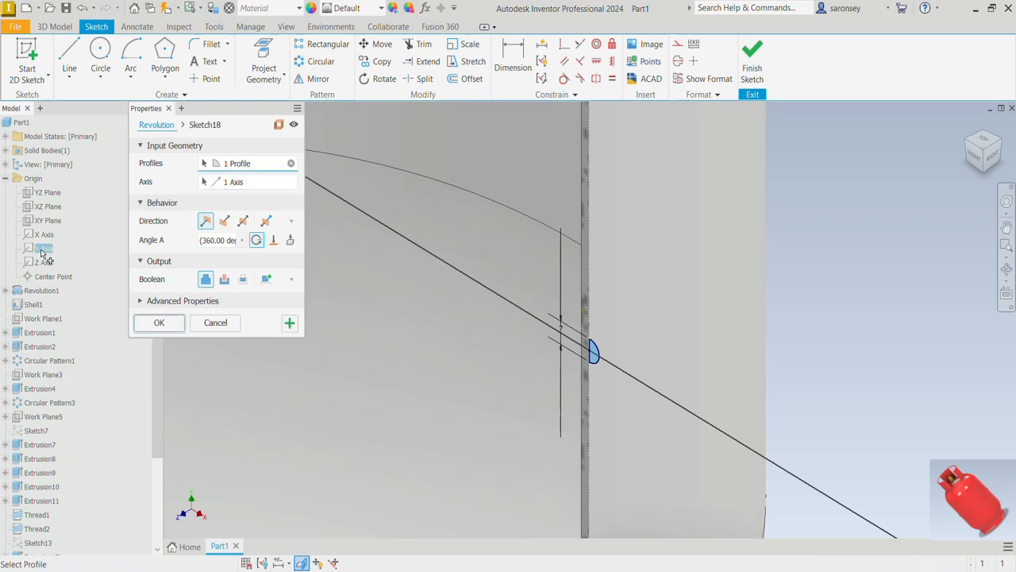
scroll(617, 365, "down", 3)
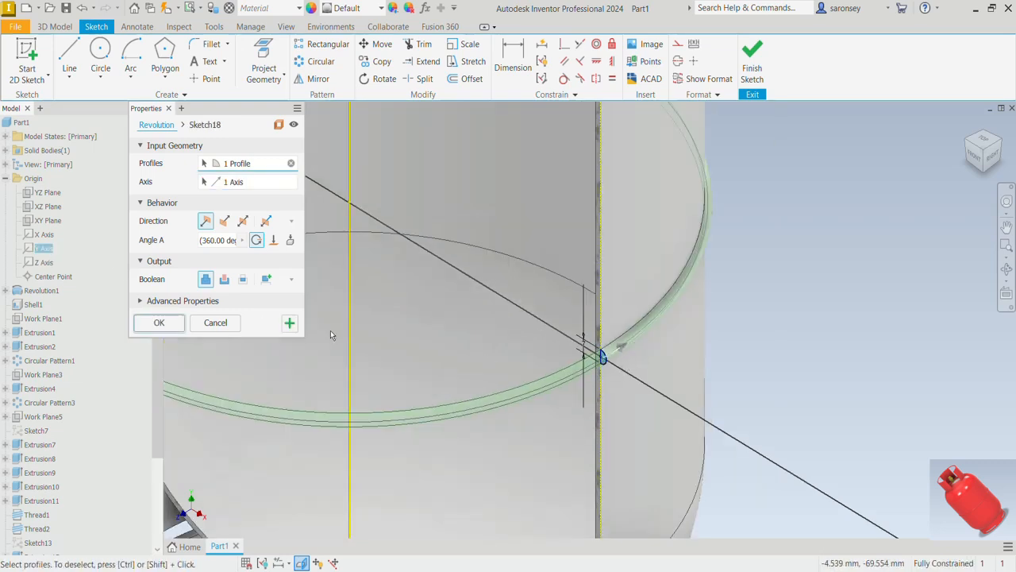
left_click(159, 322)
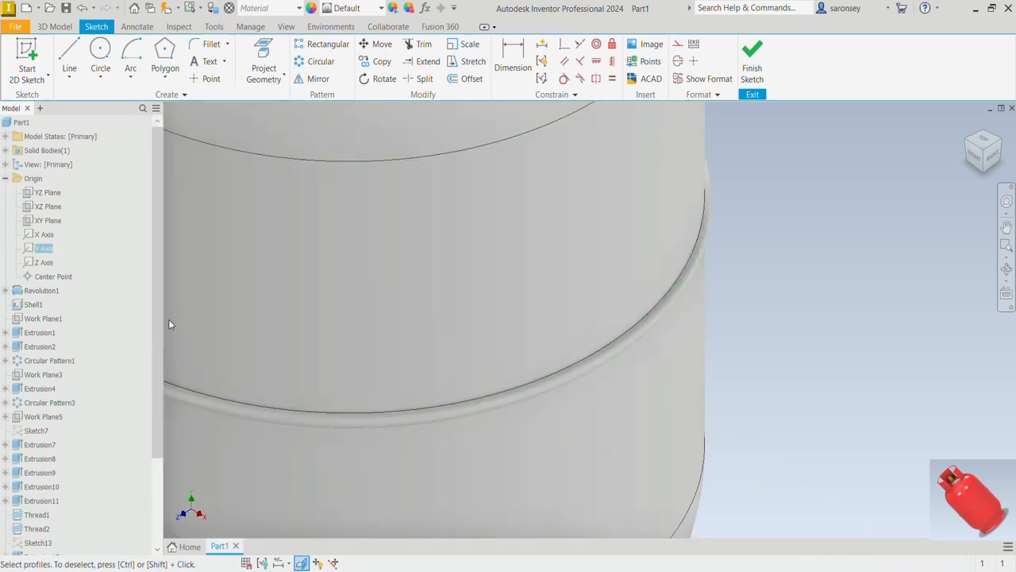
scroll(587, 387, "down", 5)
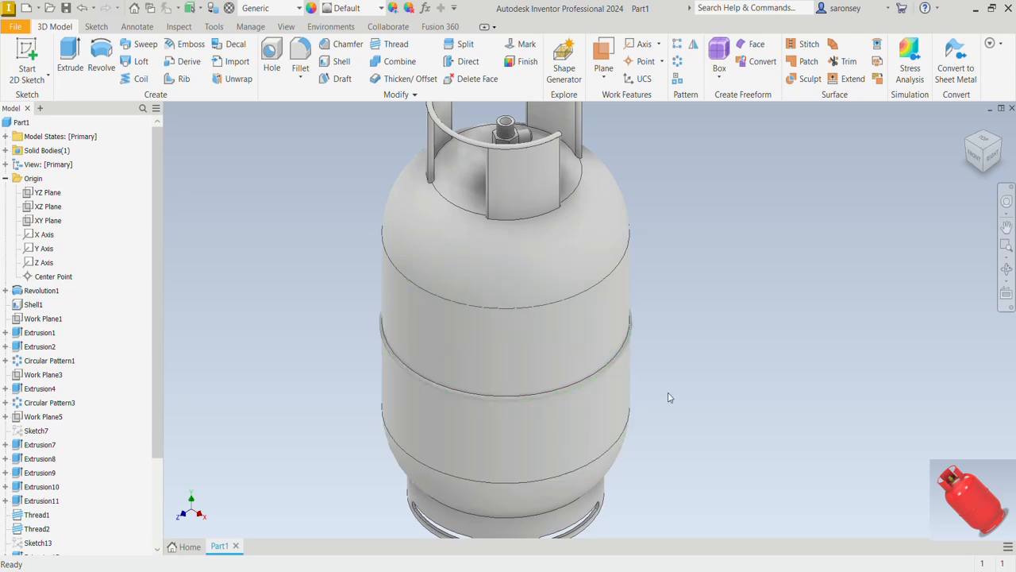
Set up a 2 mm fillet on the base edges of the three guard plates and the two end edges of the guard rim.
scroll(669, 397, "down", 3)
scroll(668, 397, "up", 3)
scroll(669, 397, "down", 2)
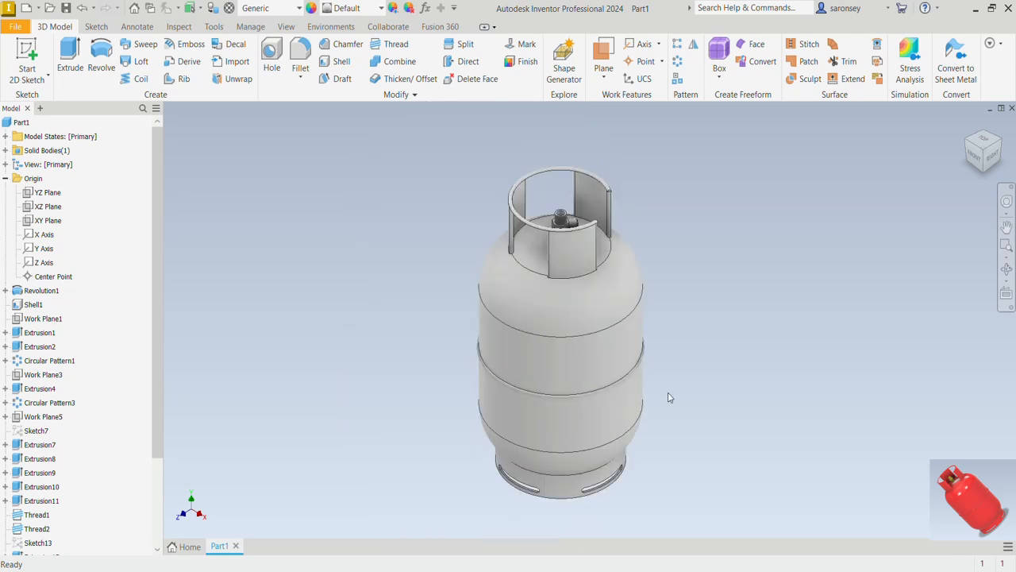
left_click(302, 53)
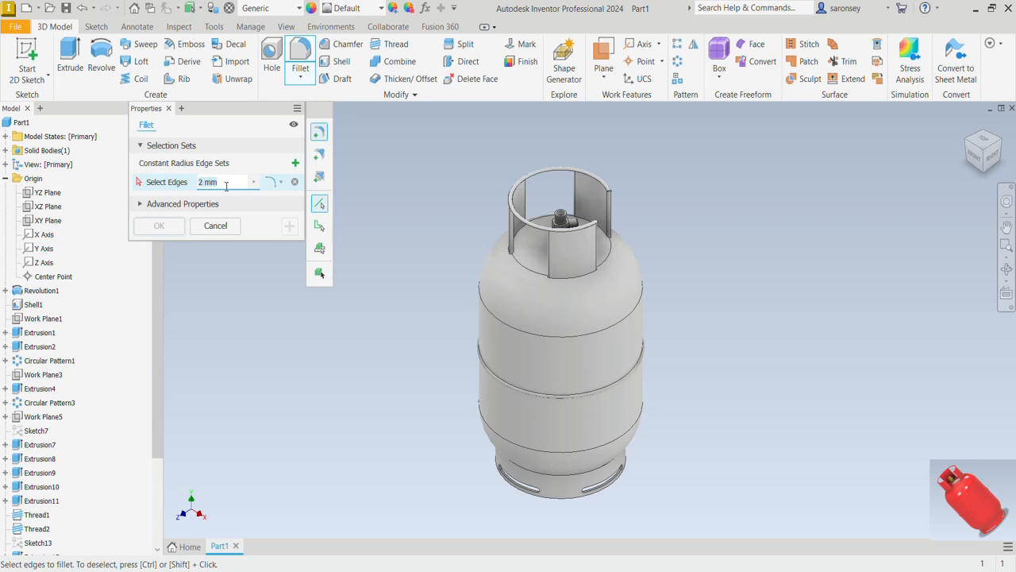
left_click(568, 280)
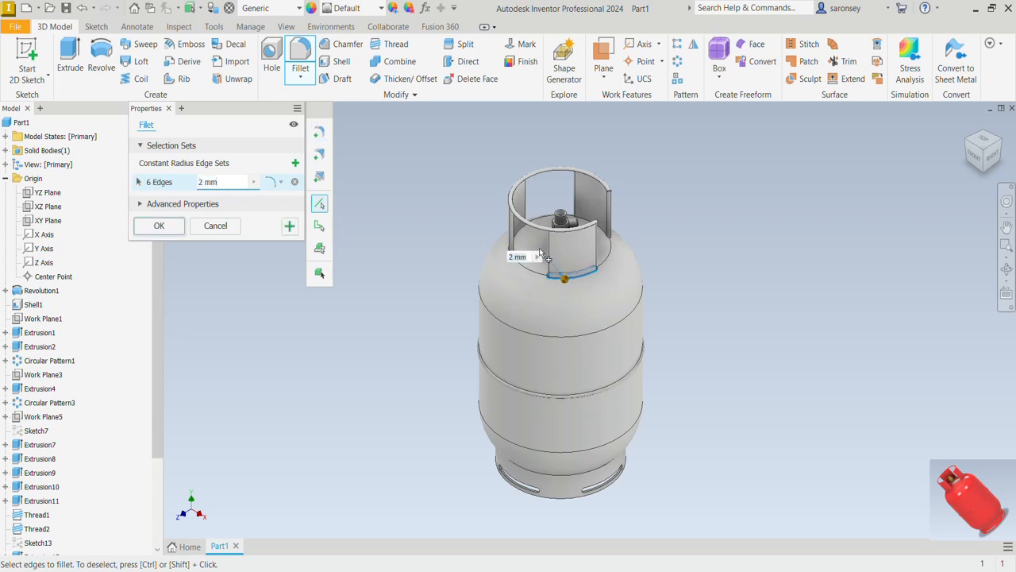
left_click(521, 230)
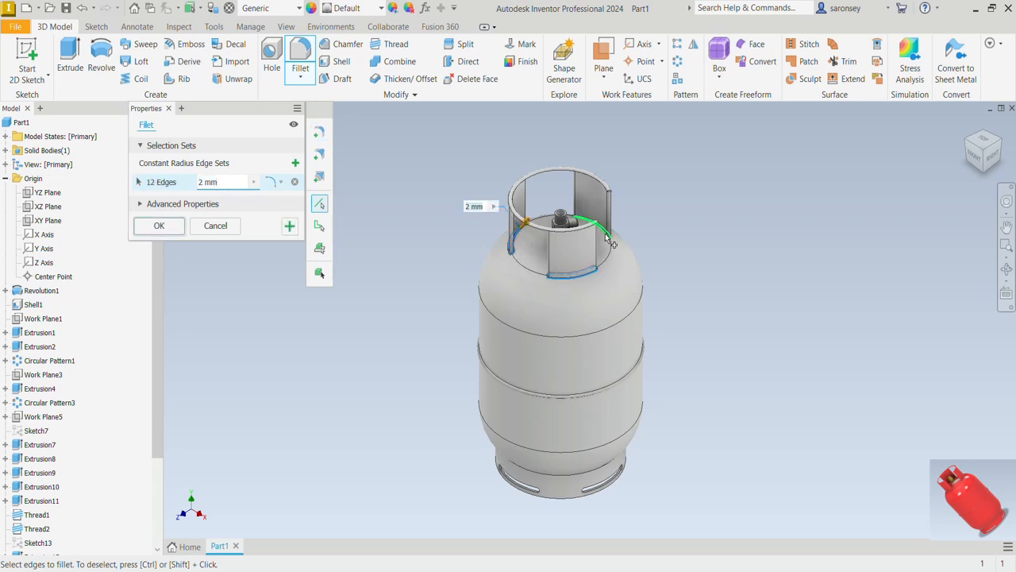
left_click(601, 234)
scroll(599, 233, "up", 5)
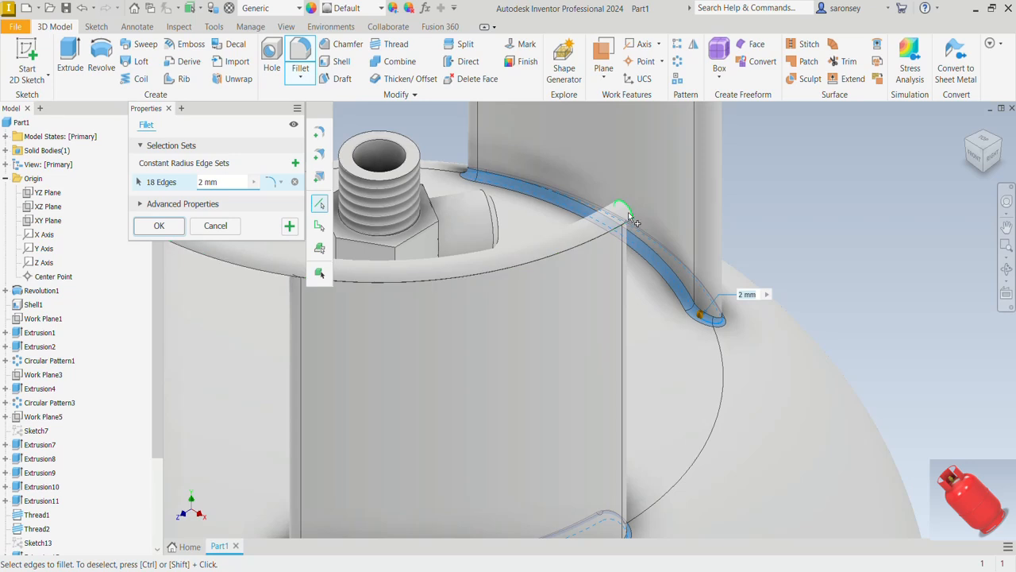
left_click(627, 213)
scroll(629, 215, "down", 3)
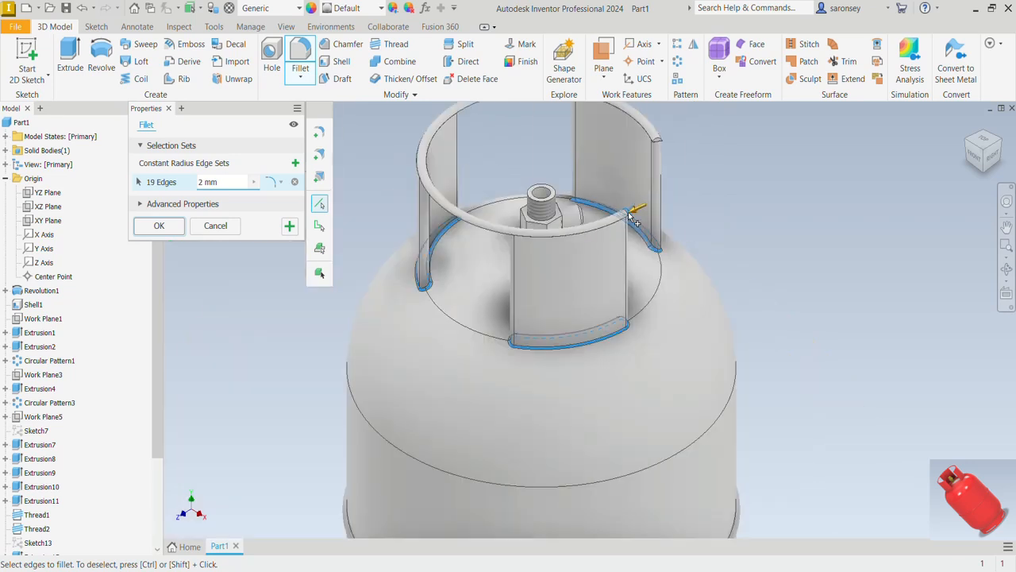
left_click(659, 141)
Add both edges of the middle weld bead and the base ring's upper joint edge to the 2 mm fillet and apply it.
scroll(668, 362, "down", 3)
middle_click_drag(769, 441, 709, 330)
left_click(616, 384)
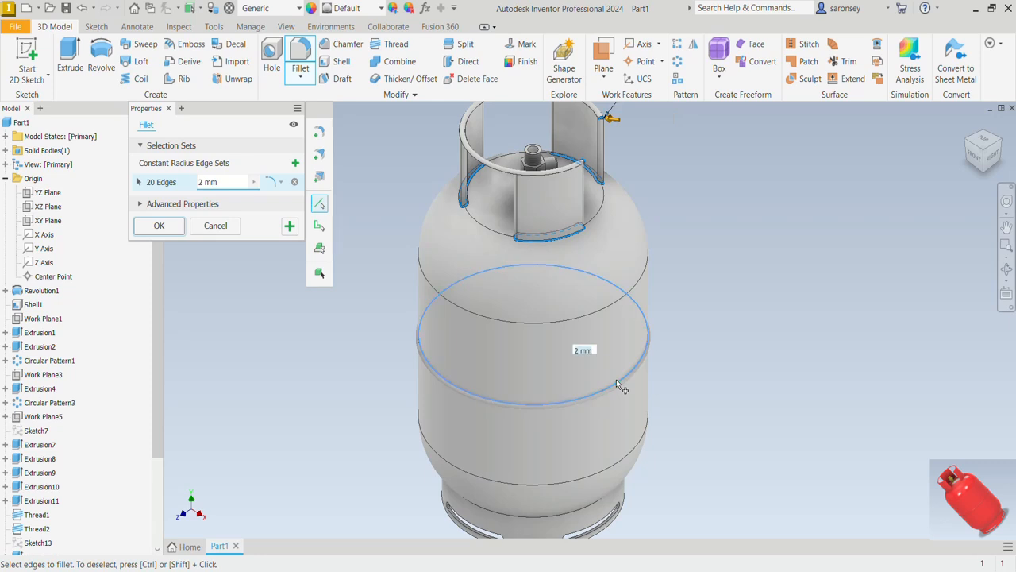
left_click(616, 393)
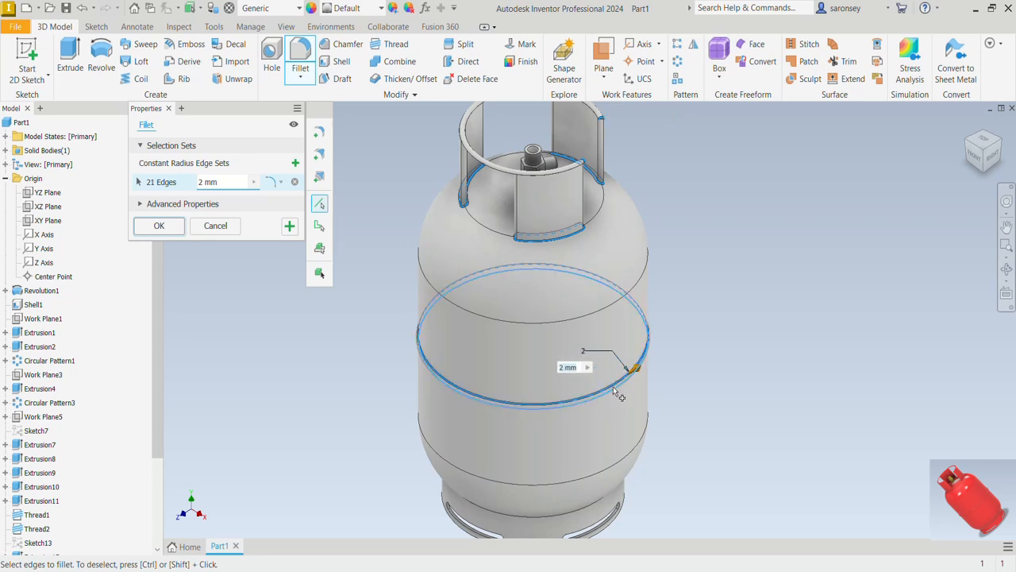
scroll(608, 508, "down", 2)
left_click(593, 506)
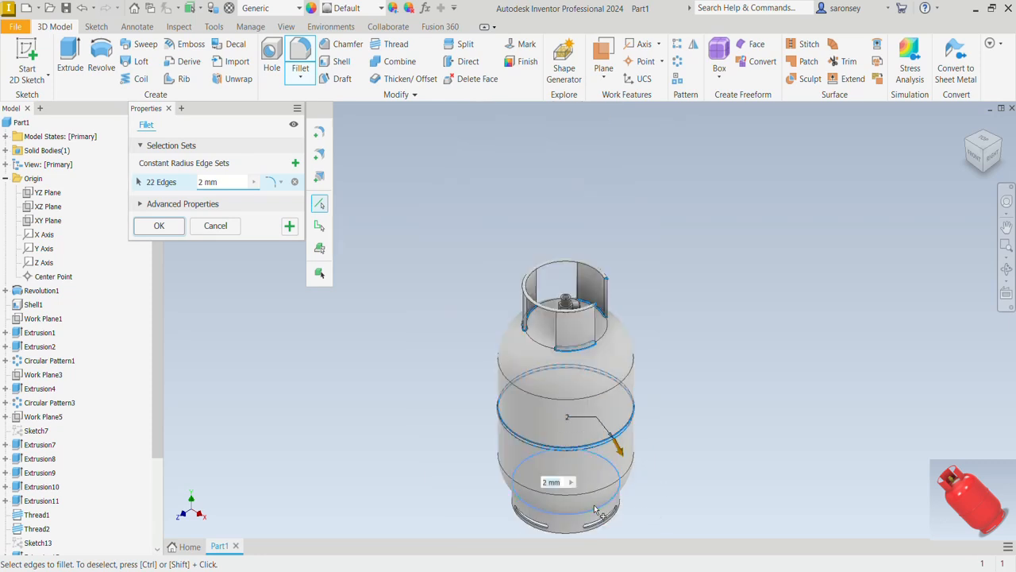
left_click(166, 229)
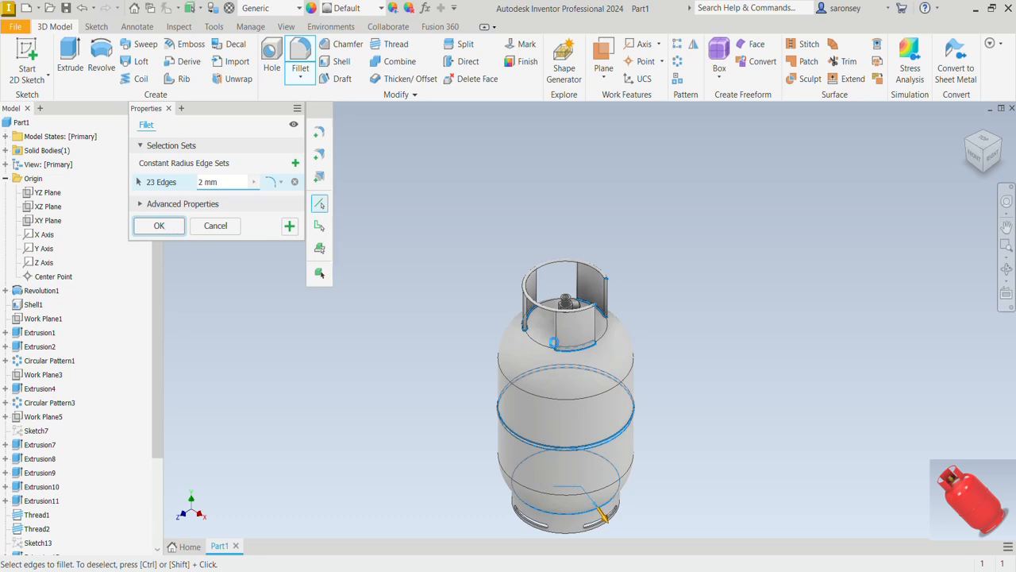
Assign the Light Red appearance to the whole gas cylinder part.
scroll(673, 436, "up", 1)
middle_click_drag(673, 436, 667, 387)
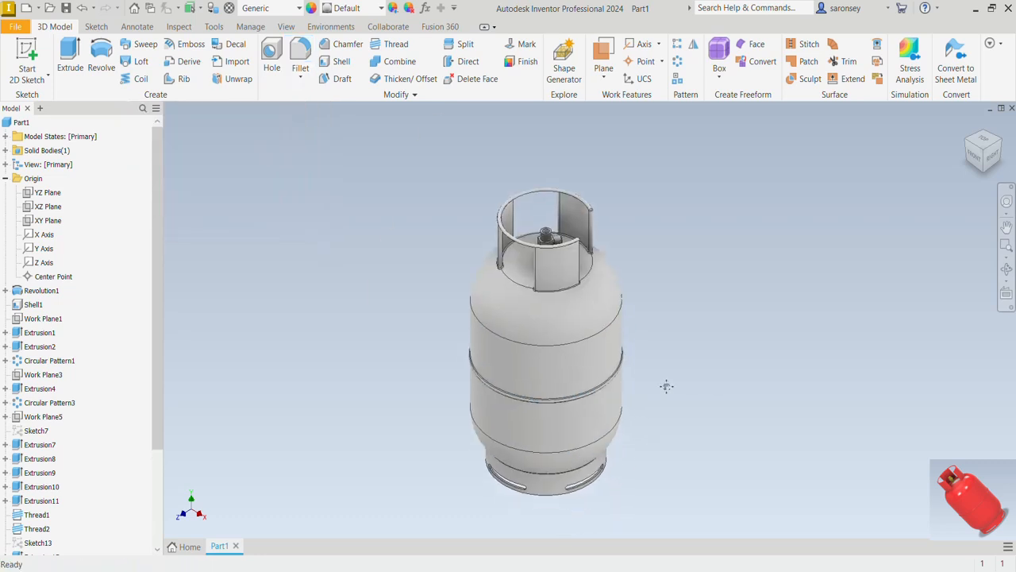
left_click(382, 11)
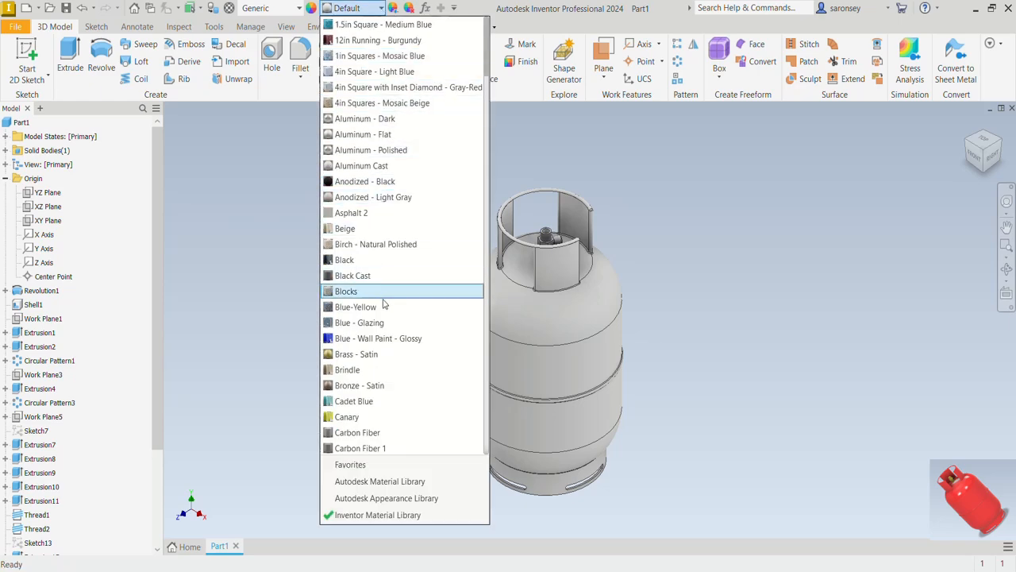
scroll(384, 304, "down", 20)
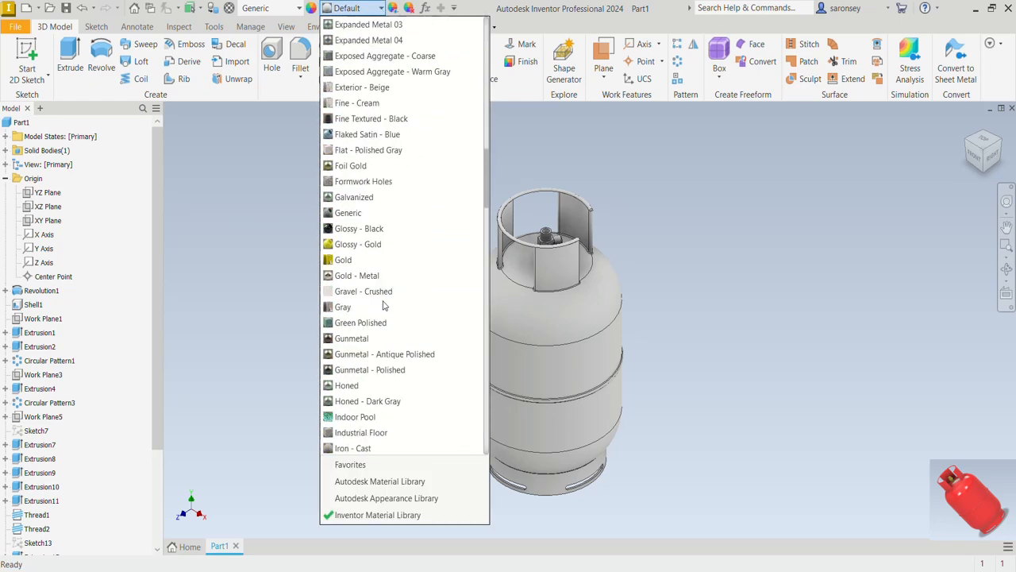
scroll(384, 304, "down", 8)
left_click(378, 181)
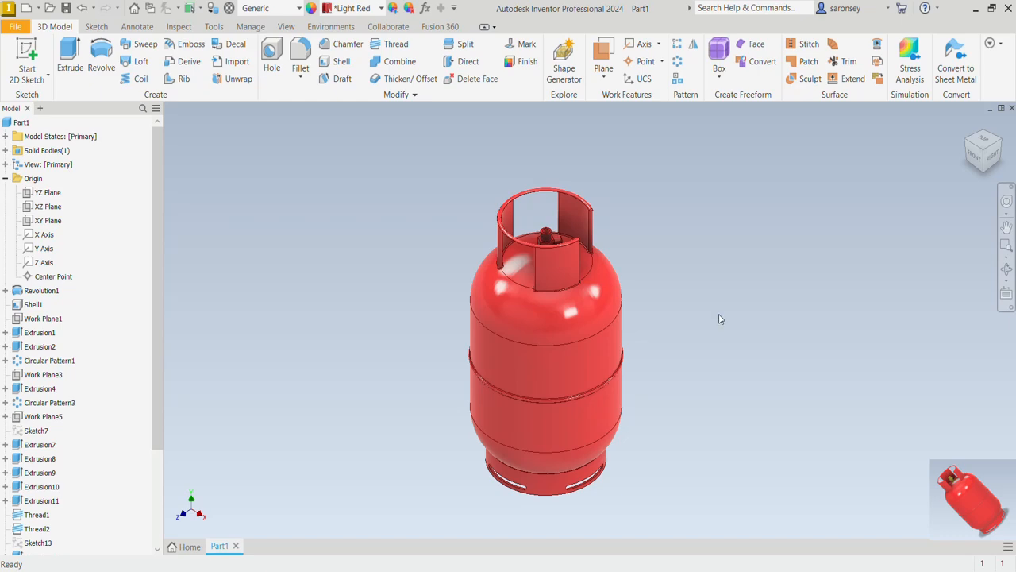
Apply the Metal 2400F Hot appearance to the valve features Extrusion7 to Extrusion11, Thread1, Thread2, Extrusion15 and Extrusion16.
middle_click_drag(719, 314, 648, 324, "shift")
scroll(498, 284, "up", 6)
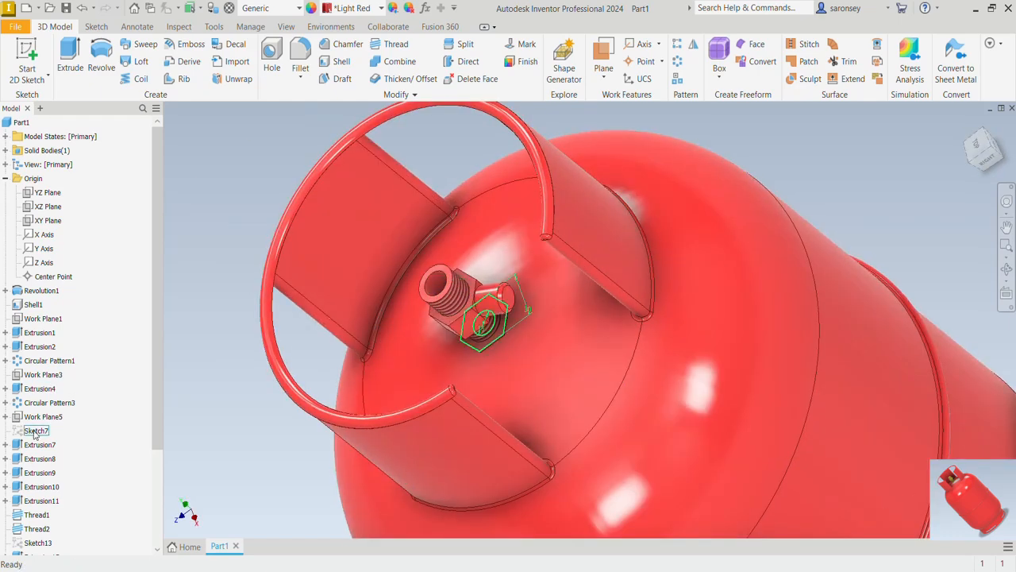
scroll(35, 435, "down", 3)
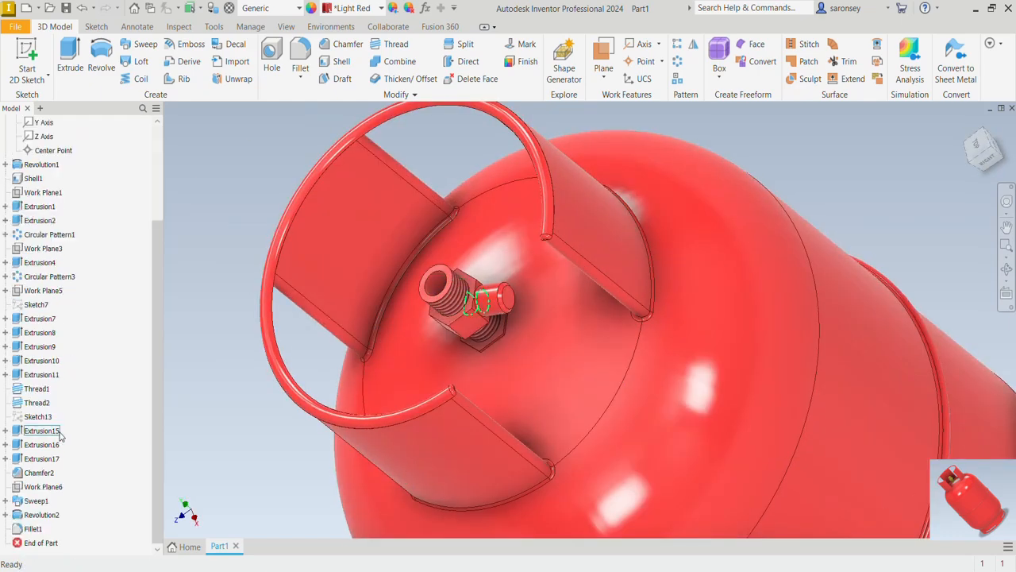
left_click(42, 321)
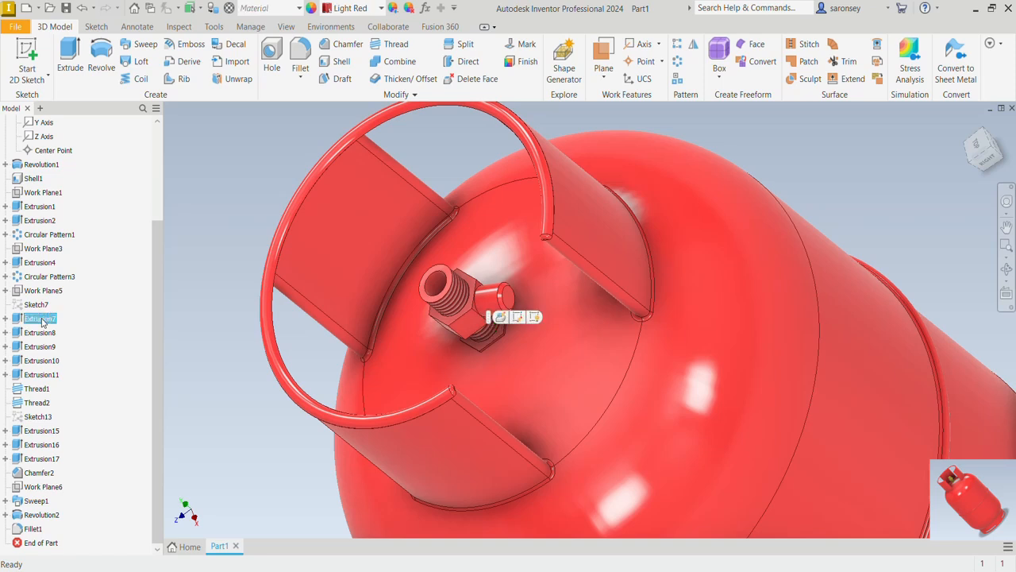
left_click(44, 332, "ctrl")
left_click(48, 347, "ctrl")
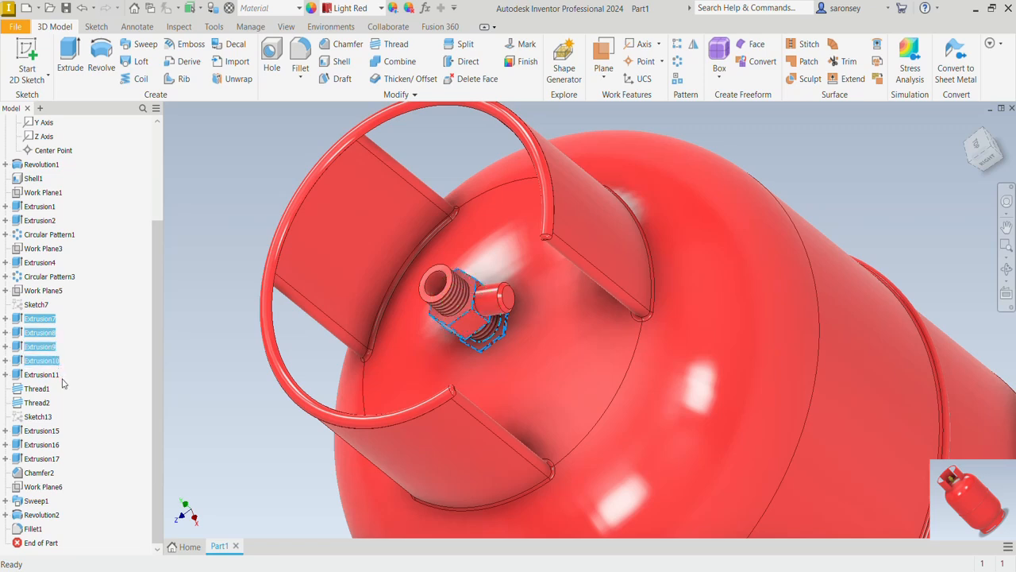
left_click(56, 374, "shift")
left_click(46, 389, "shift")
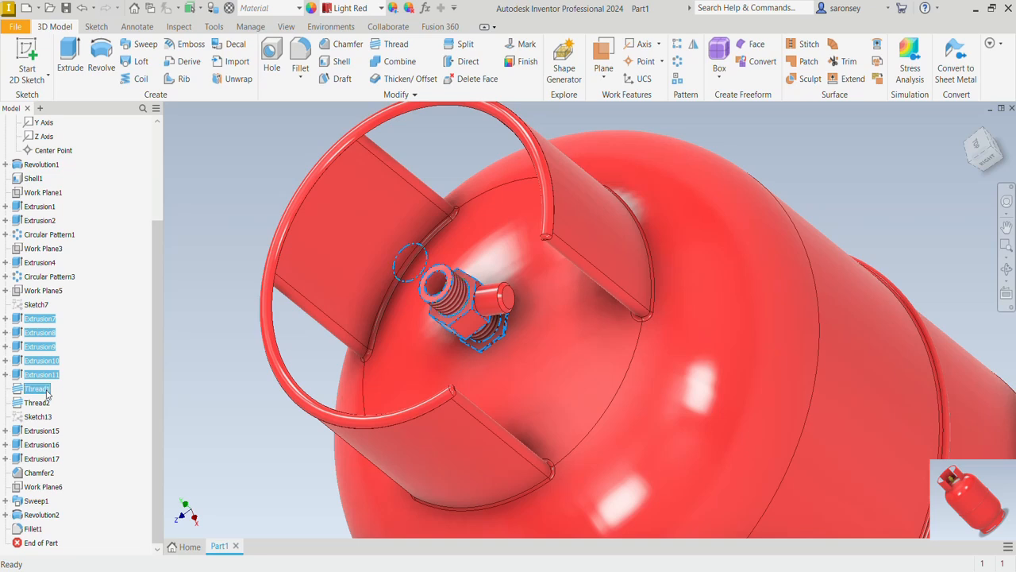
left_click(45, 405, "shift")
left_click(49, 431, "shift")
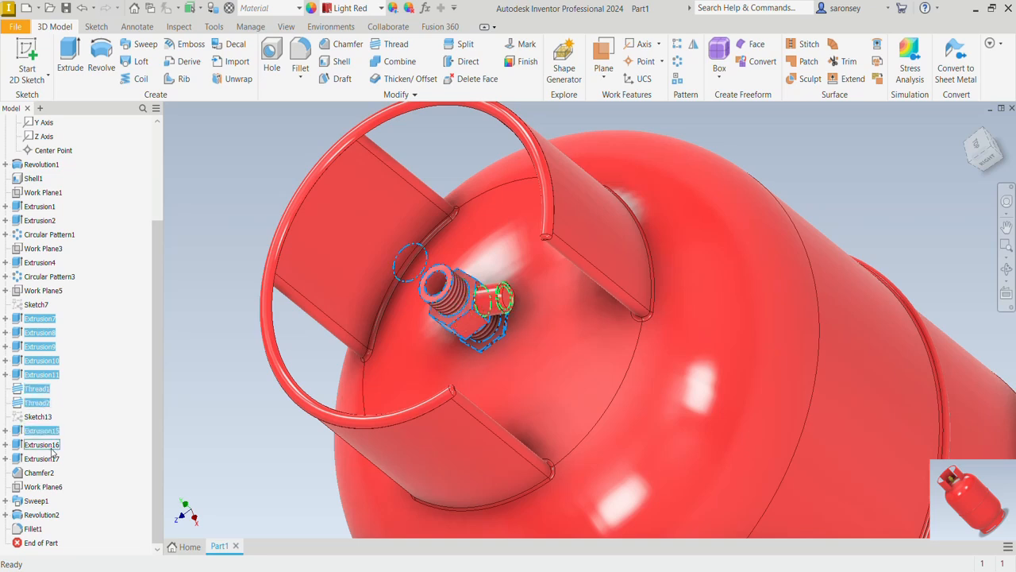
left_click(53, 446, "shift")
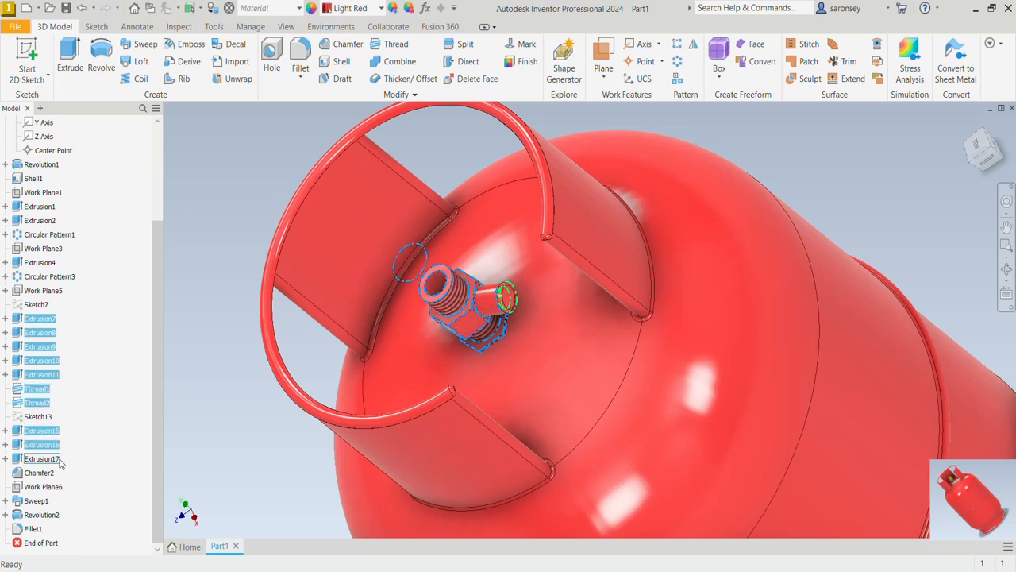
left_click(380, 9)
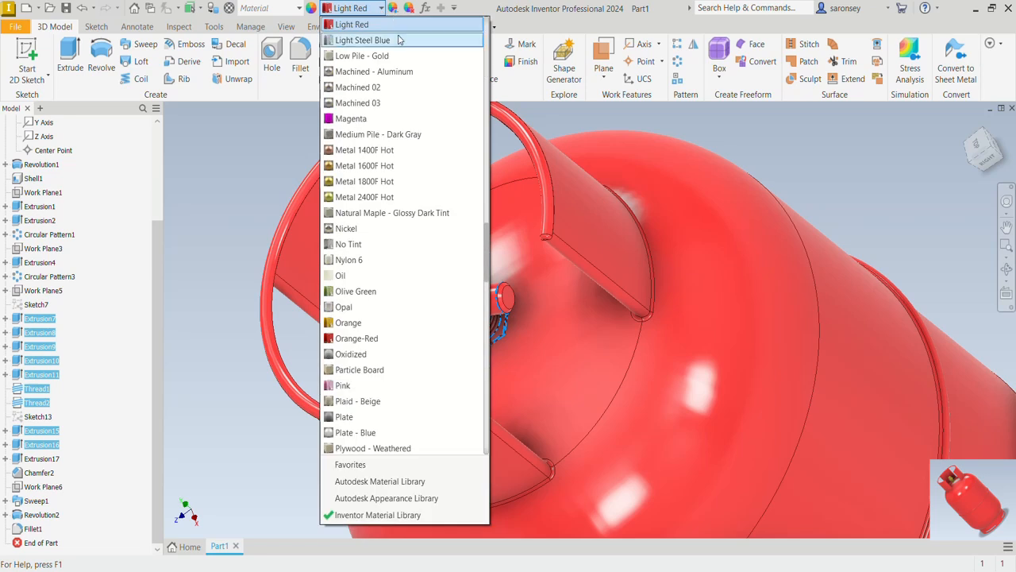
left_click(377, 196)
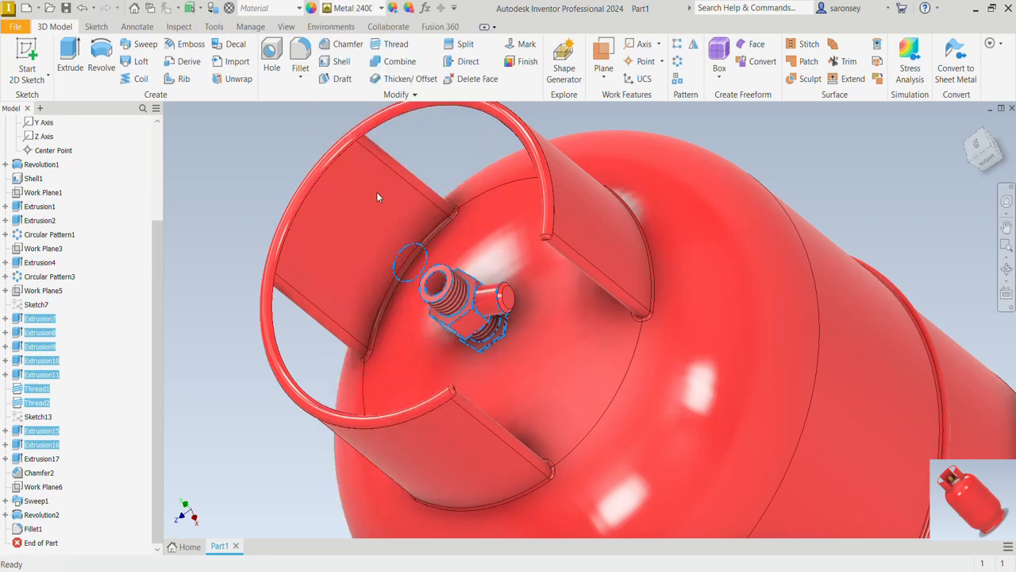
key("Escape")
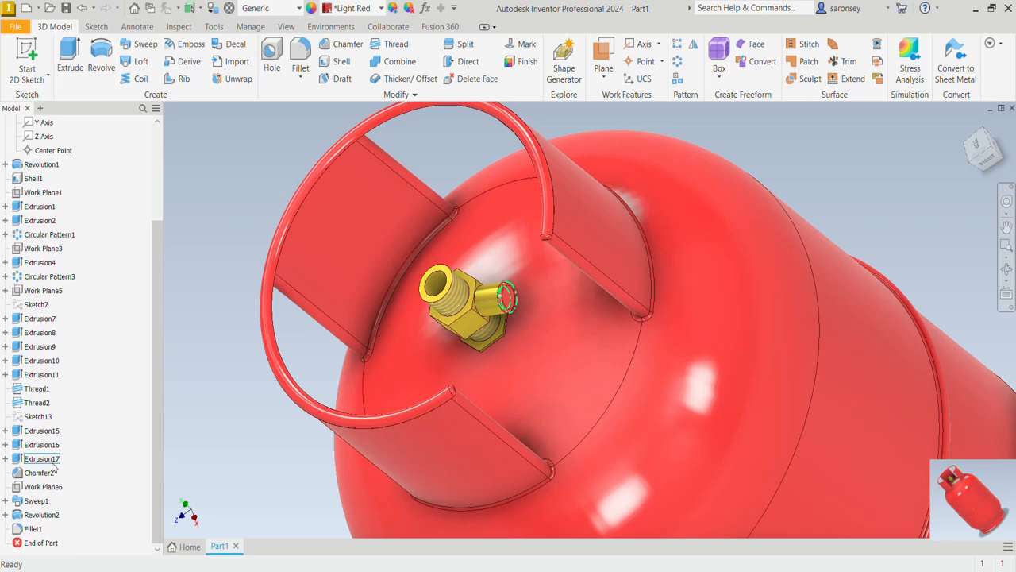
Apply the Glossy - Black appearance to Extrusion17 at the end of the valve's side outlet.
left_click(49, 459)
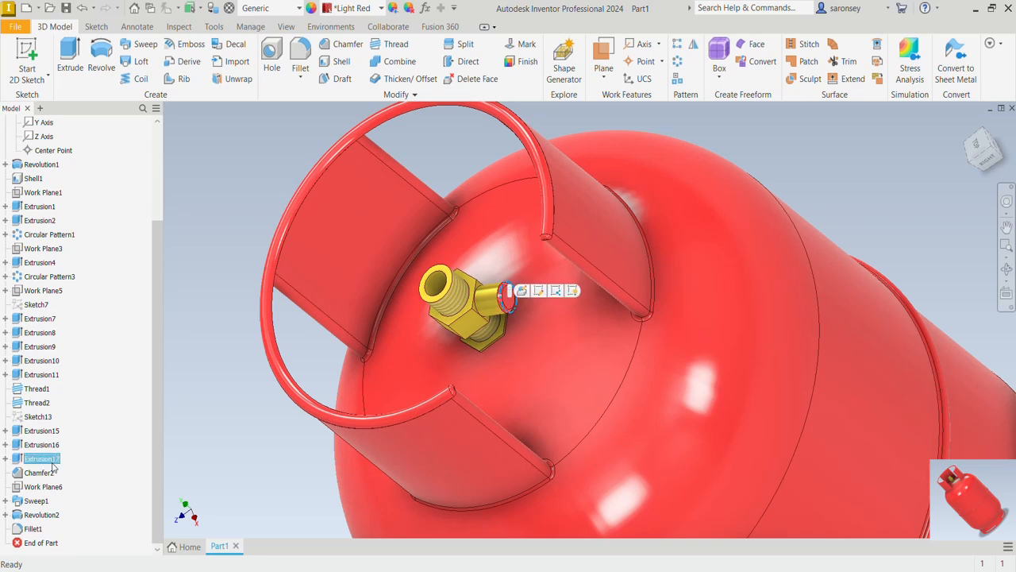
left_click(381, 8)
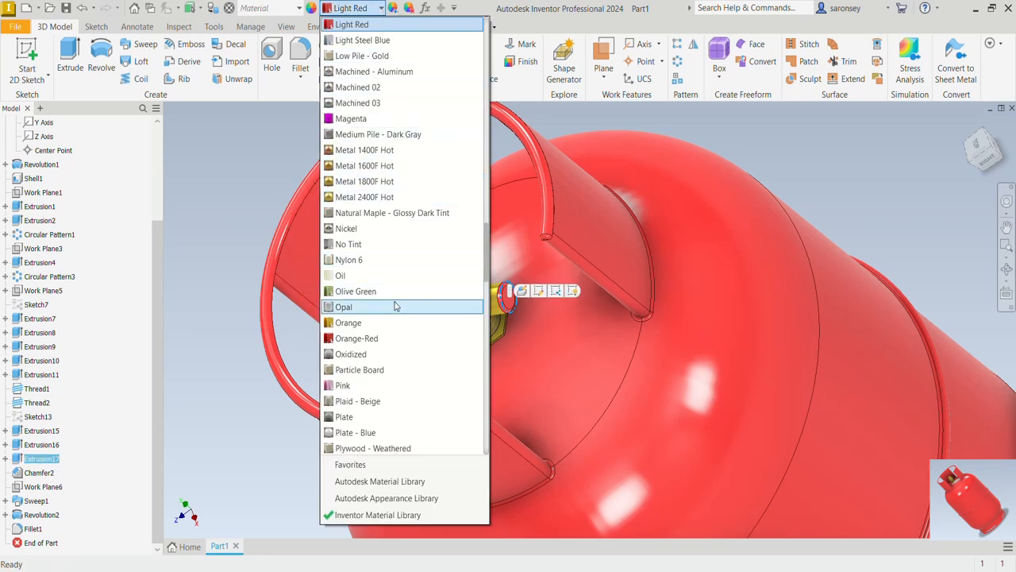
scroll(392, 321, "up", 8)
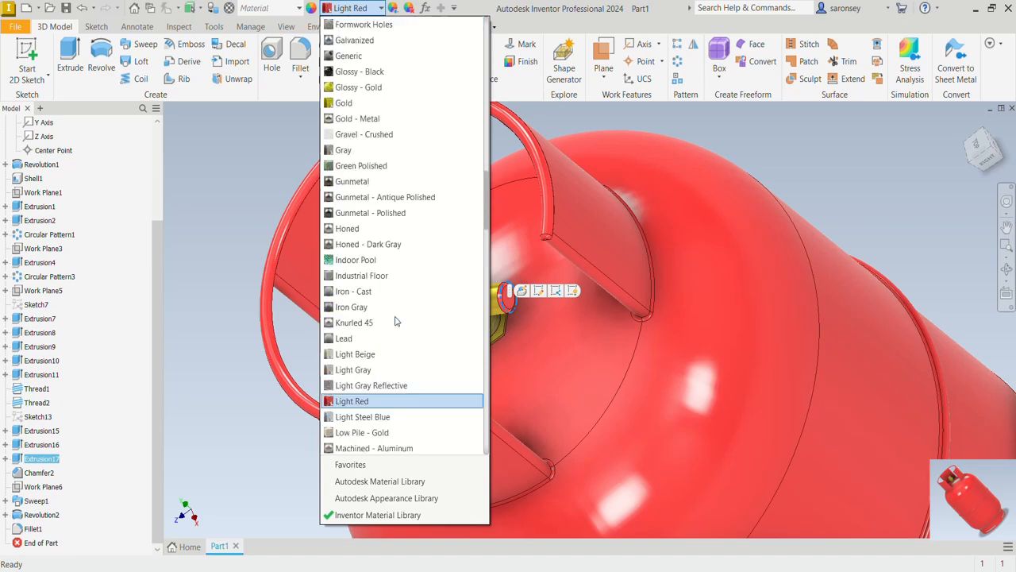
scroll(381, 262, "up", 4)
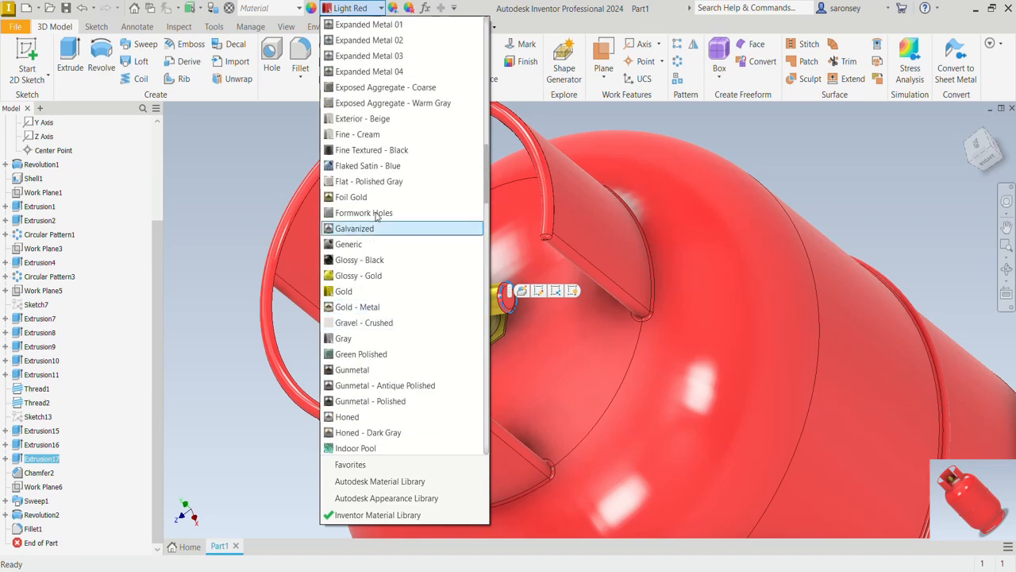
left_click(365, 261)
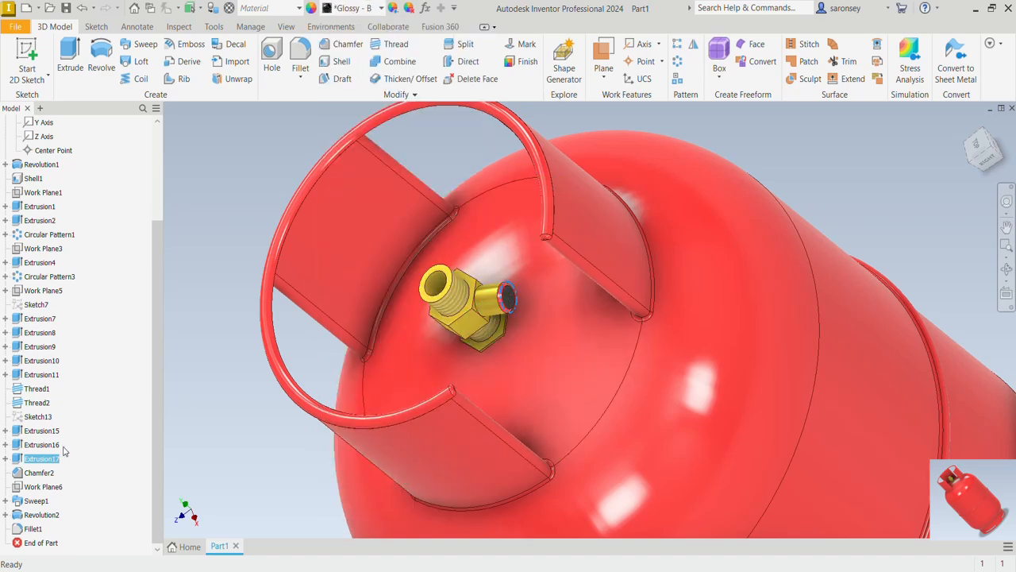
Give Chamfer2 around the outlet's end cap the Glossy - Black appearance and clear the selection.
left_click(46, 473)
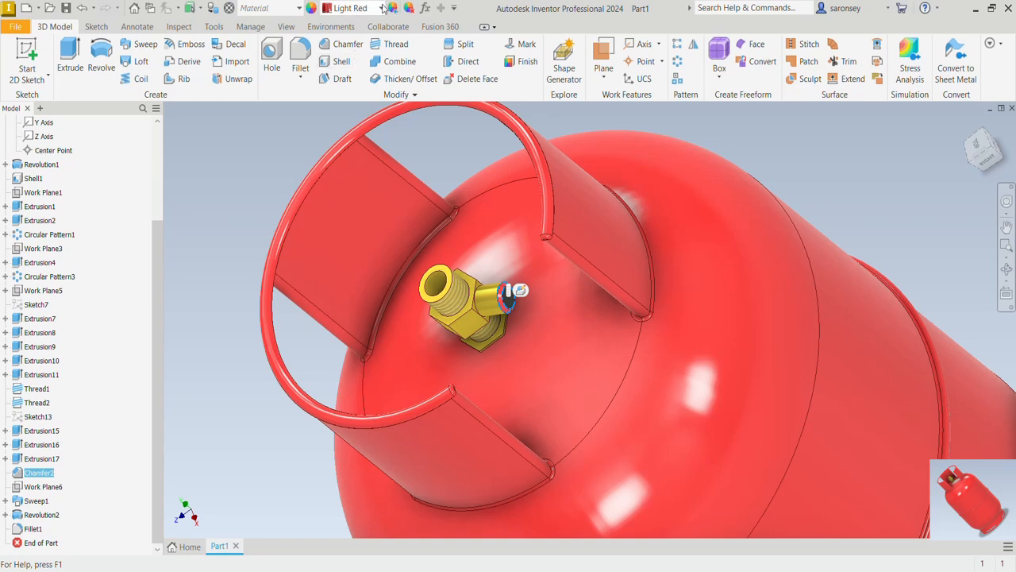
left_click(381, 7)
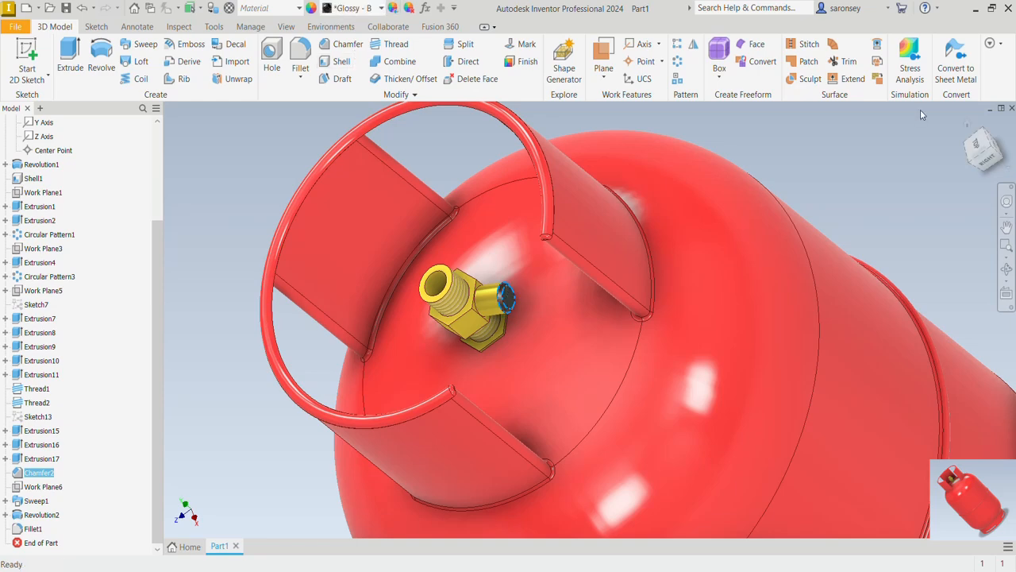
left_click(955, 125)
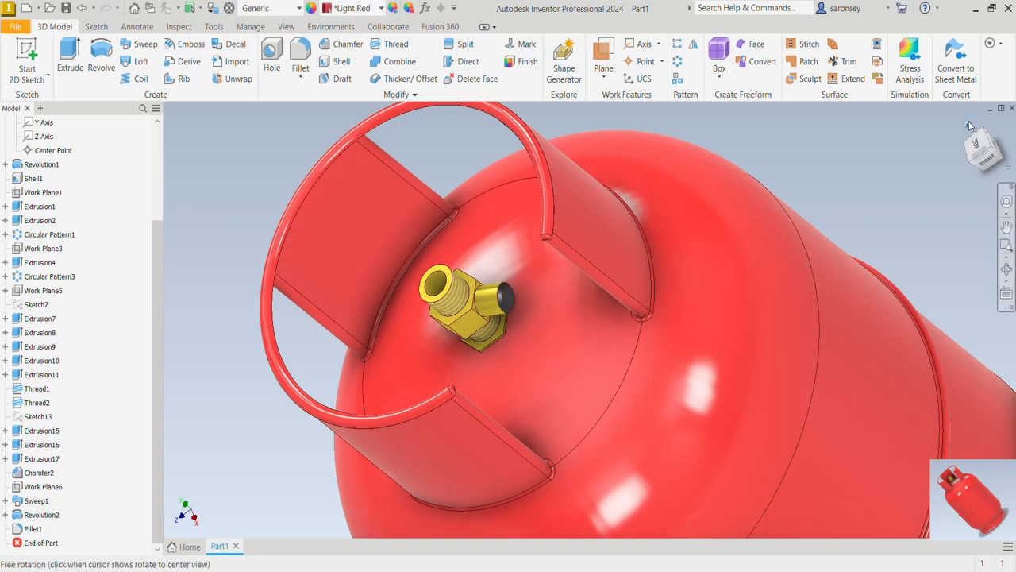
Switch the visual style of the gas cylinder model to Realistic.
left_click(966, 126)
mouse_move(867, 337)
middle_mouse_down("shift")
mouse_move(833, 310)
mouse_move(717, 323)
mouse_move(765, 342)
mouse_move(708, 323)
mouse_move(667, 325)
middle_mouse_up("shift")
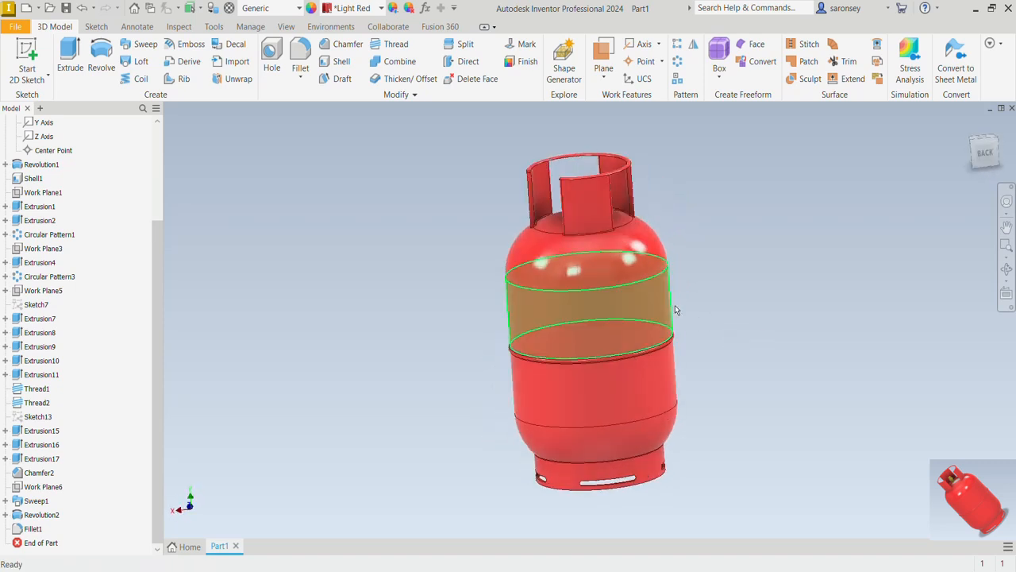
left_click(293, 29)
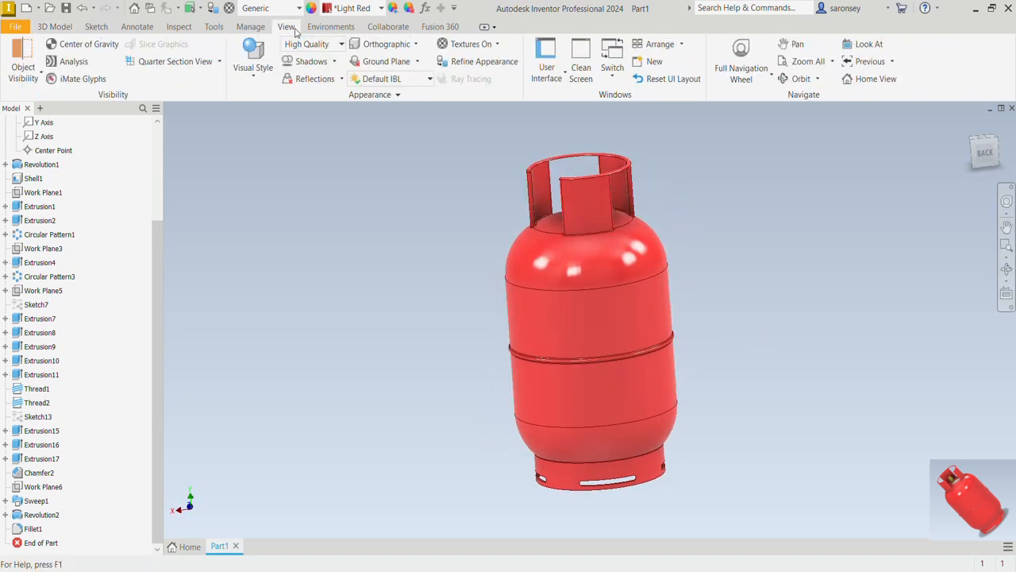
left_click(260, 83)
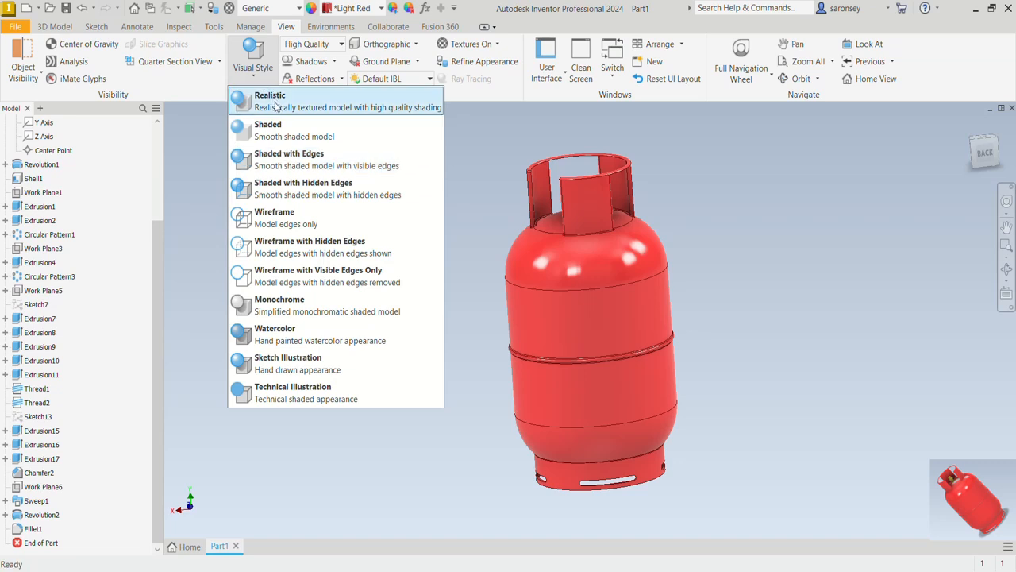
left_click(275, 102)
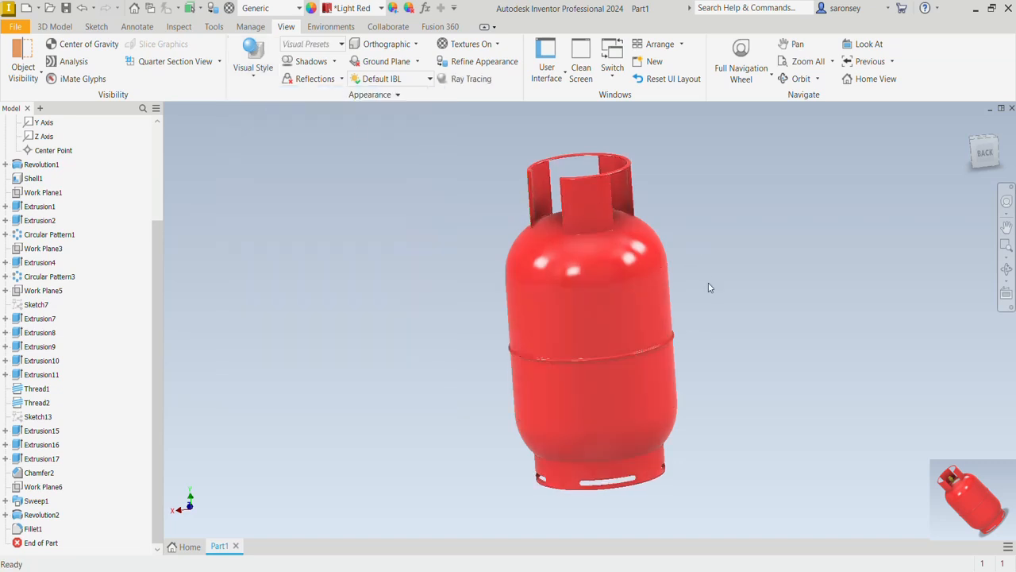
Turn on All Shadows for the display of the gas cylinder.
middle_click_drag(707, 286, 778, 300, "shift")
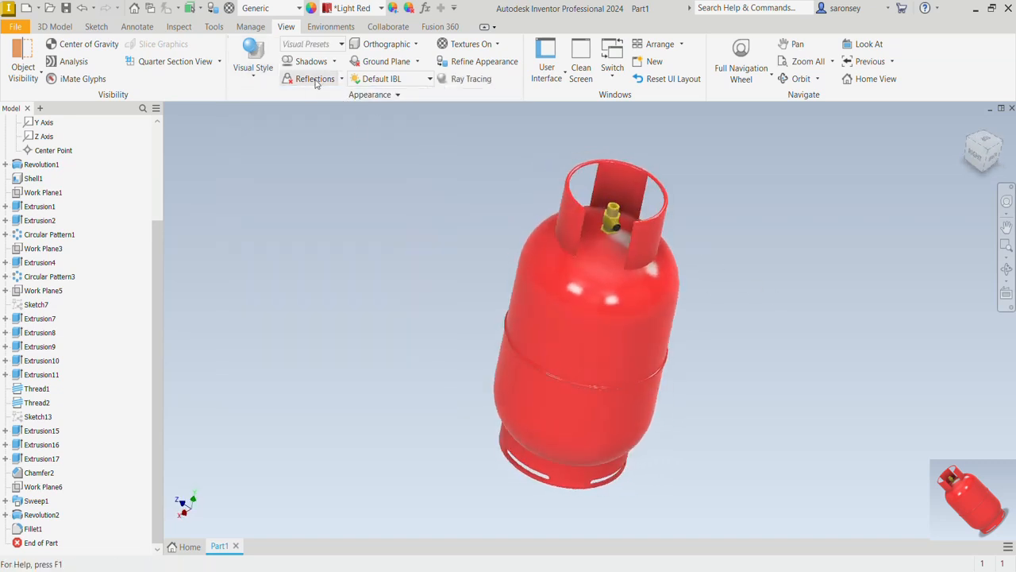
left_click(334, 61)
left_click(330, 78)
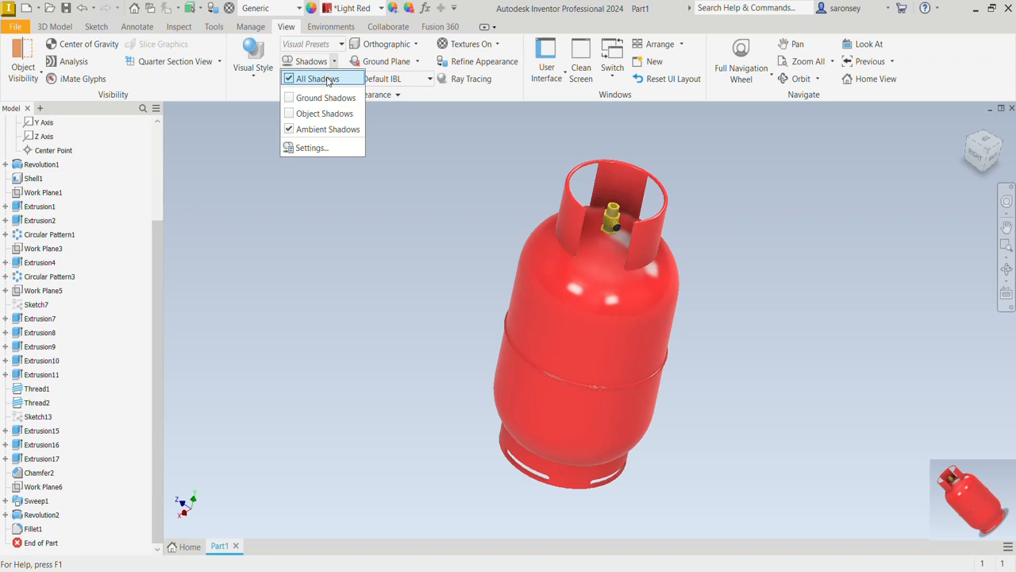
left_click(450, 178)
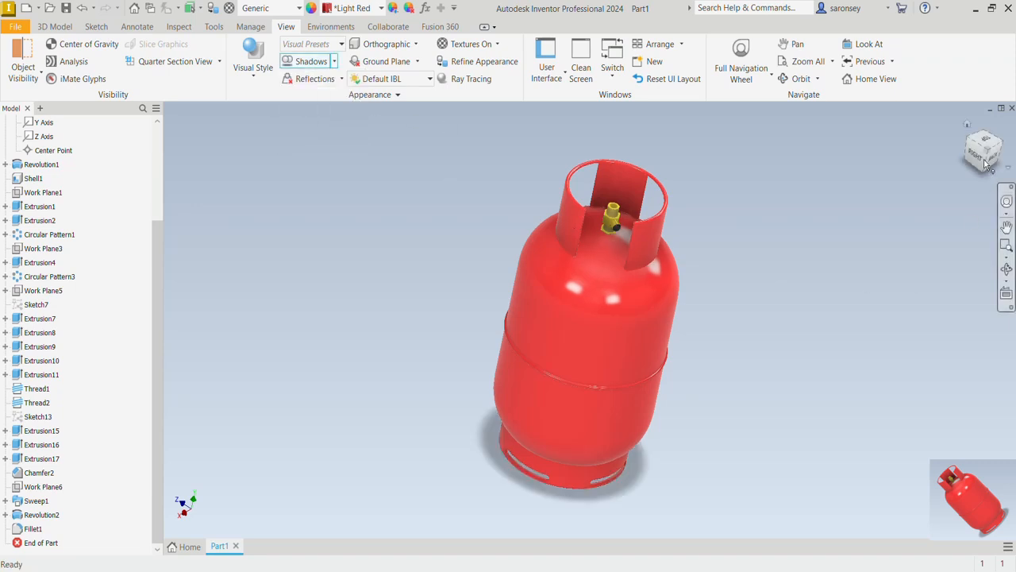
Examine the finished gas cylinder from several sides, including the valve, collar, middle weld band and slotted base ring.
left_click_drag(970, 133, 983, 137)
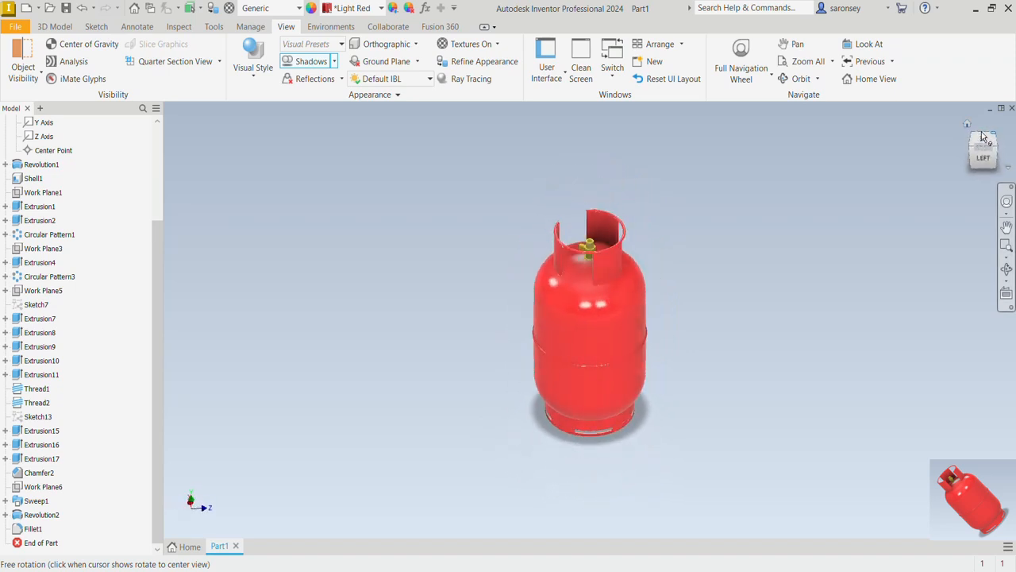
left_click_drag(983, 136, 999, 141)
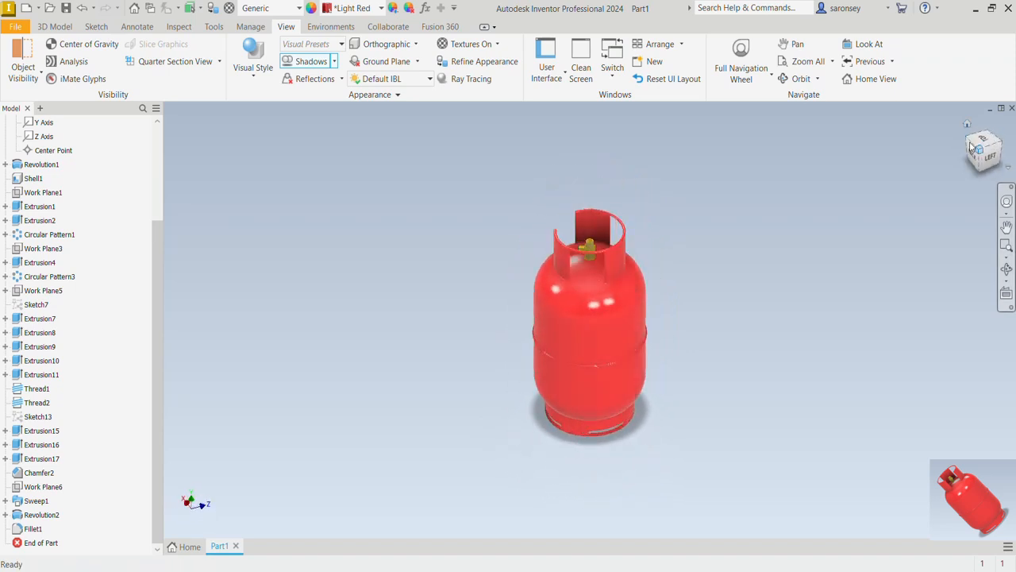
scroll(739, 267, "up", 6)
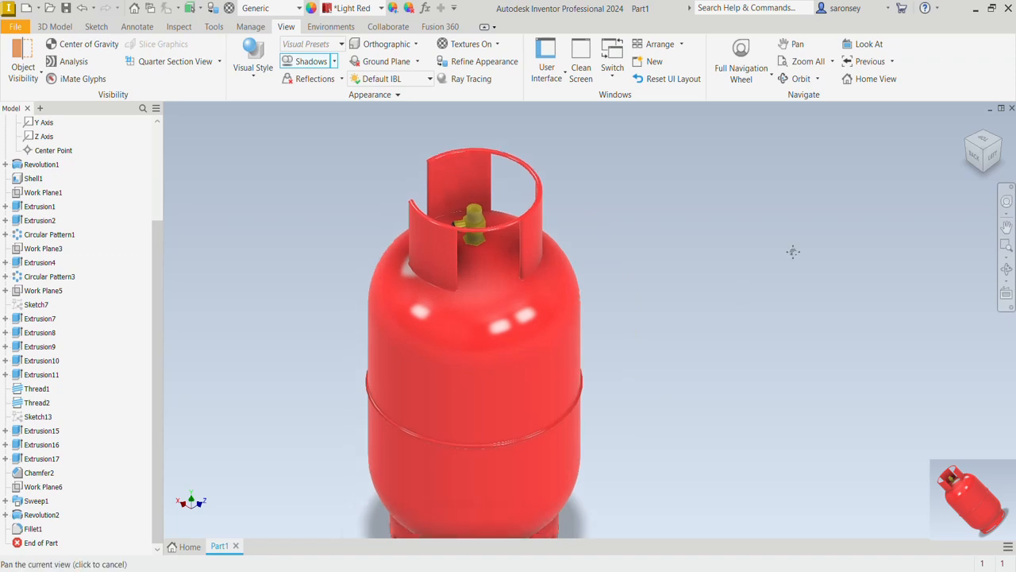
left_click(983, 131)
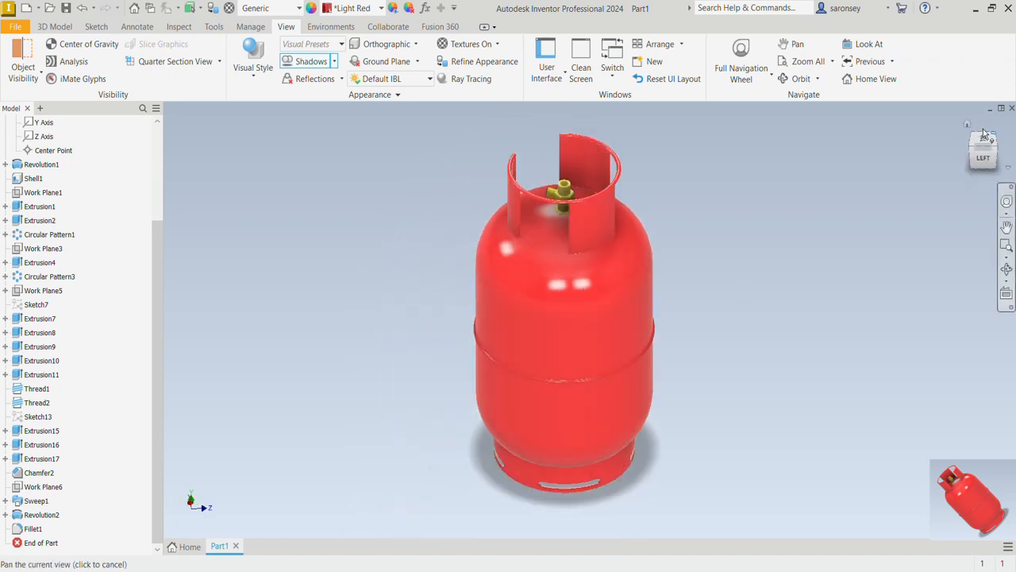
mouse_move(848, 348)
middle_mouse_down()
mouse_move(746, 347)
mouse_move(819, 352)
mouse_move(783, 366)
mouse_move(649, 349)
middle_mouse_up()
scroll(654, 321, "up", 5)
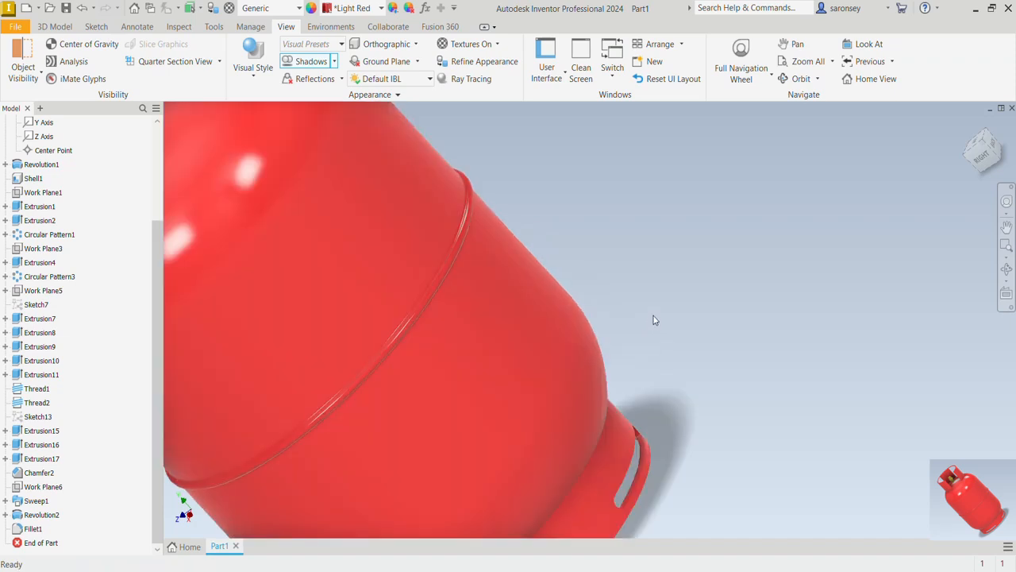
scroll(651, 314, "down", 3)
middle_click_drag(652, 313, 731, 351)
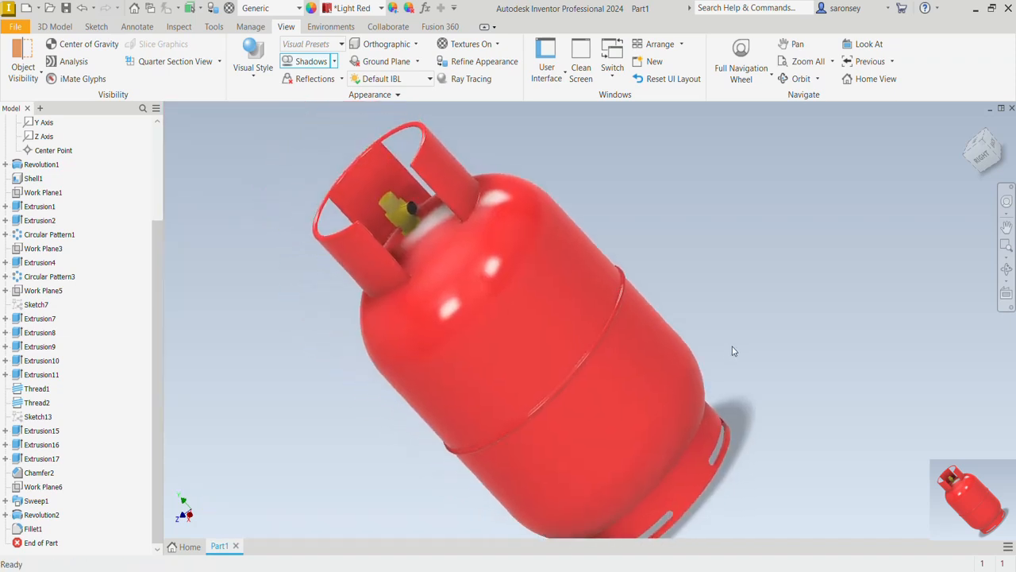